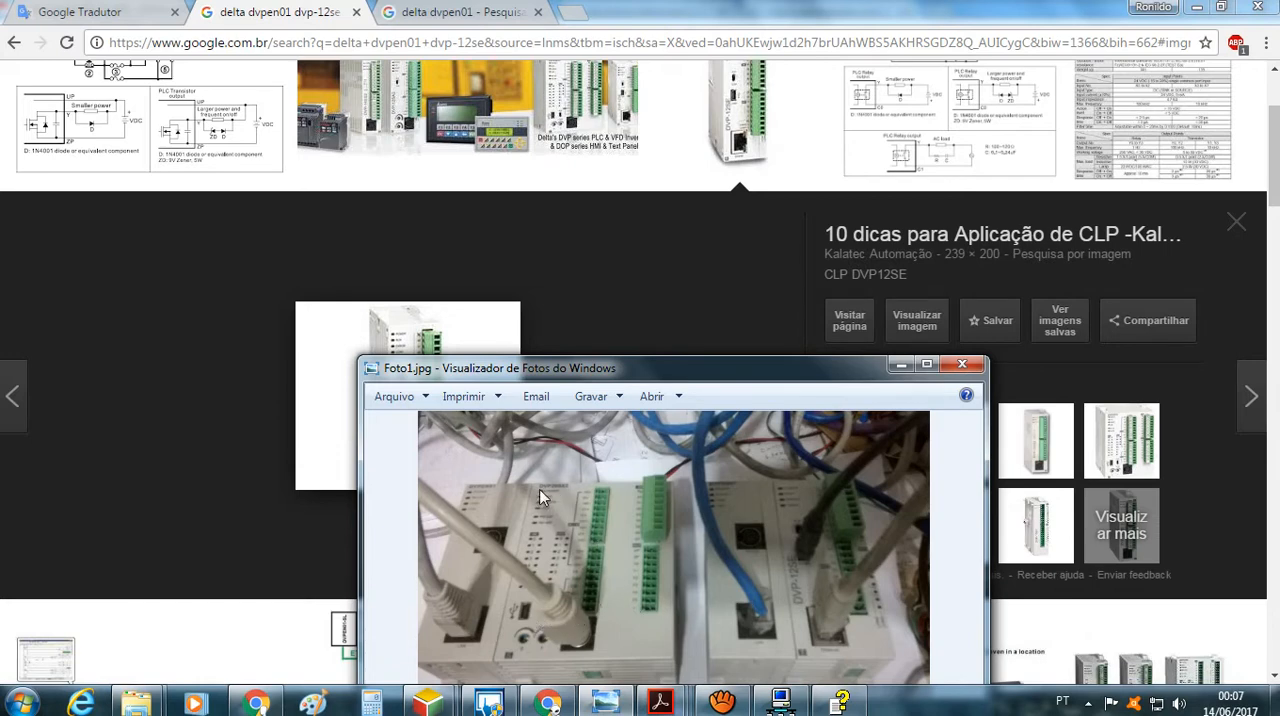
Examine the PLC photo Foto1.jpg up close, covering the DVP28SX2, DVPEN01 and DVP-12SE modules and their cabling
scroll(553, 494, "up", 3)
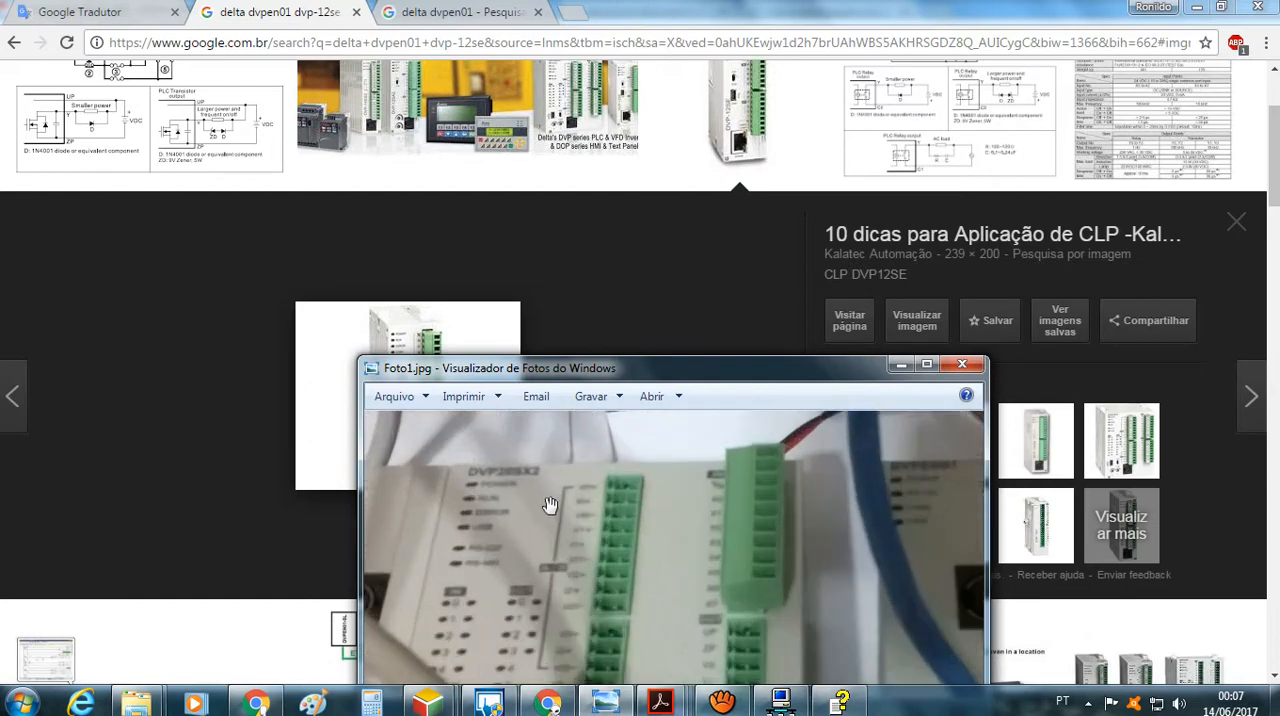
scroll(545, 505, "down", 3)
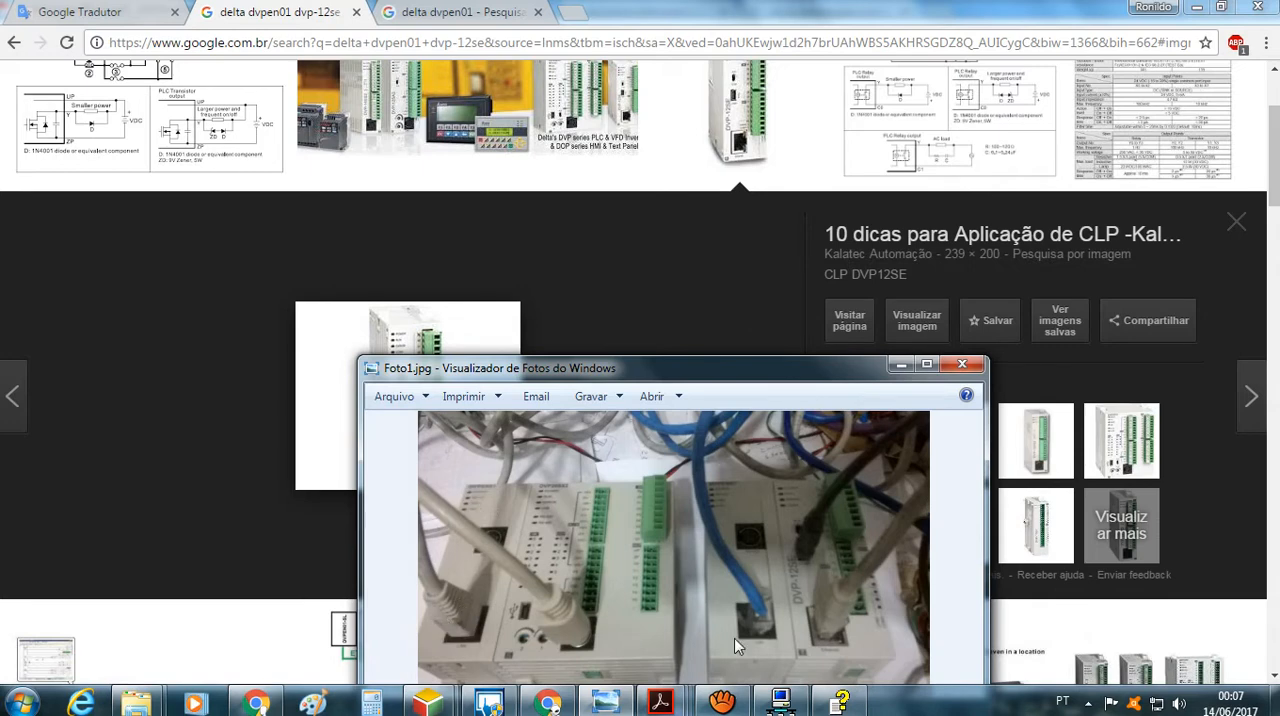
scroll(805, 606, "up", 2)
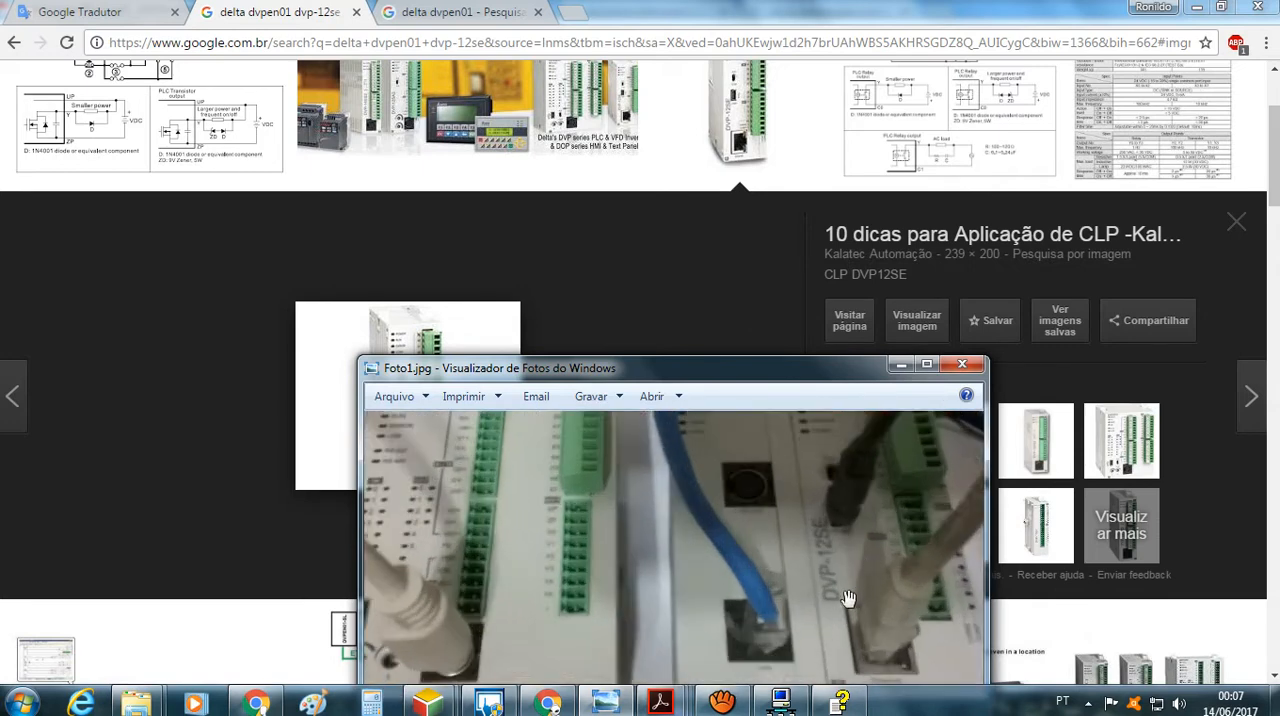
scroll(835, 600, "down", 2)
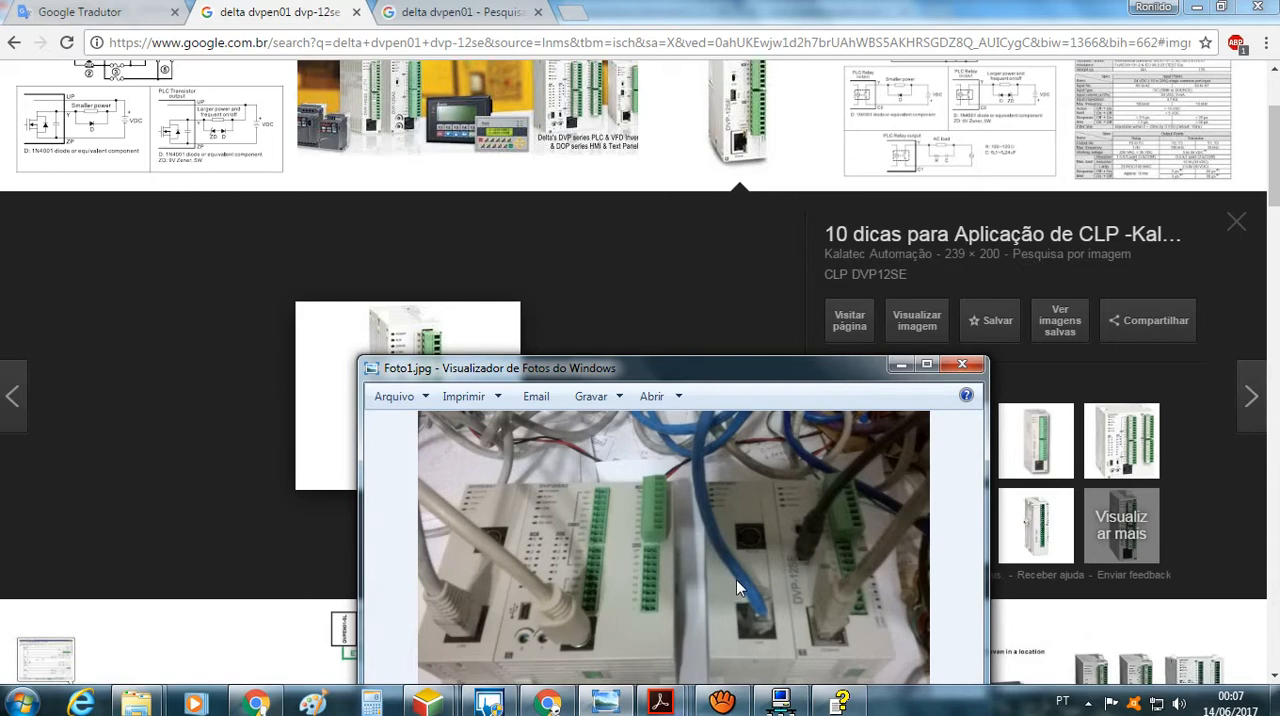
scroll(733, 500, "up", 3)
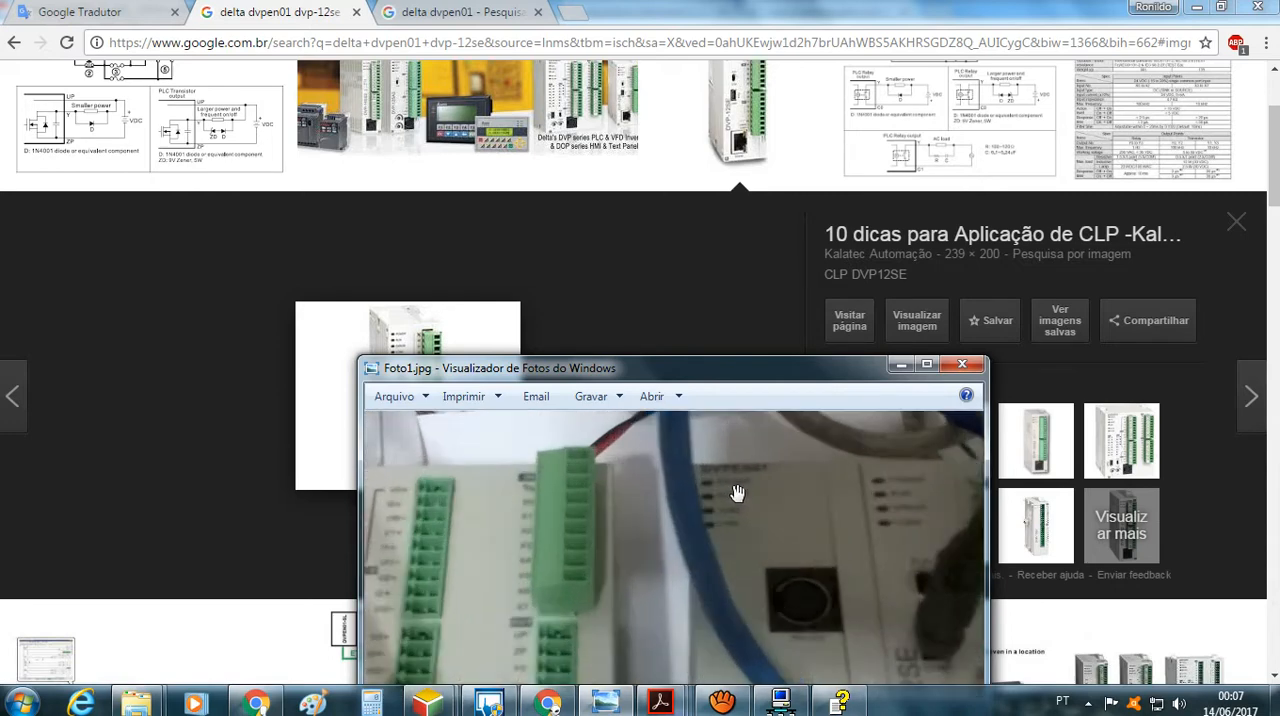
scroll(737, 491, "down", 3)
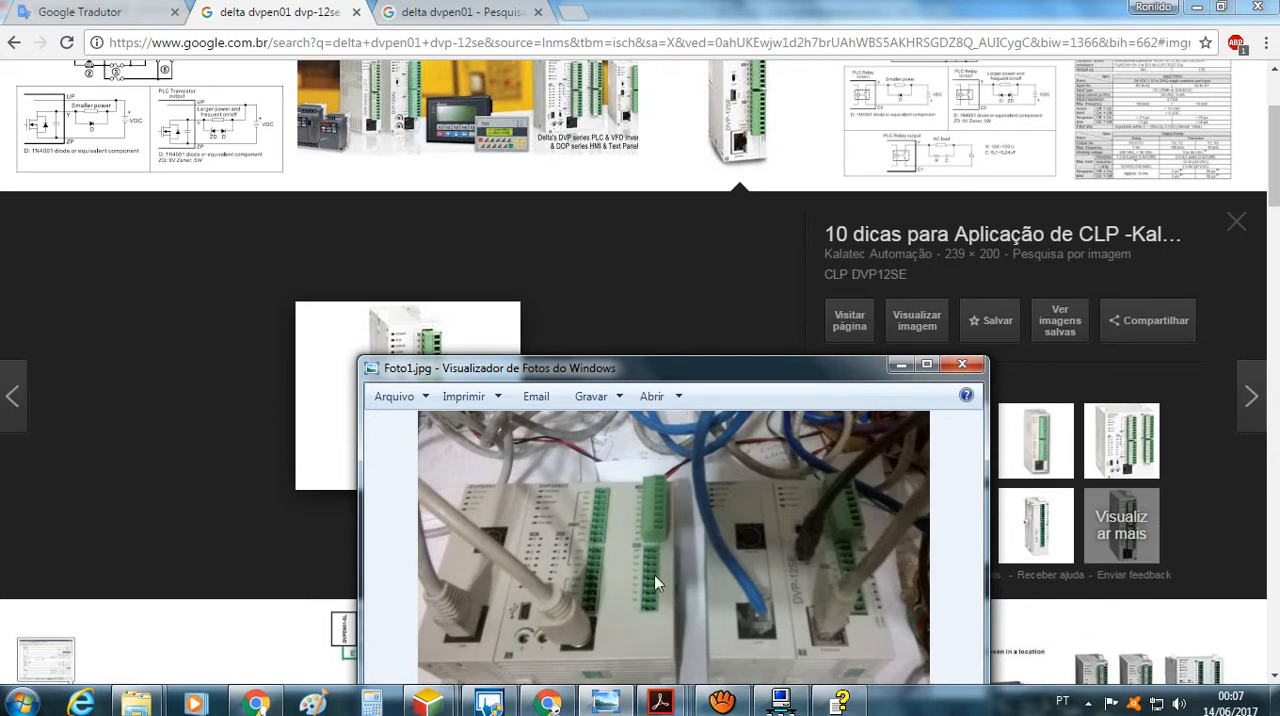
left_click(714, 322)
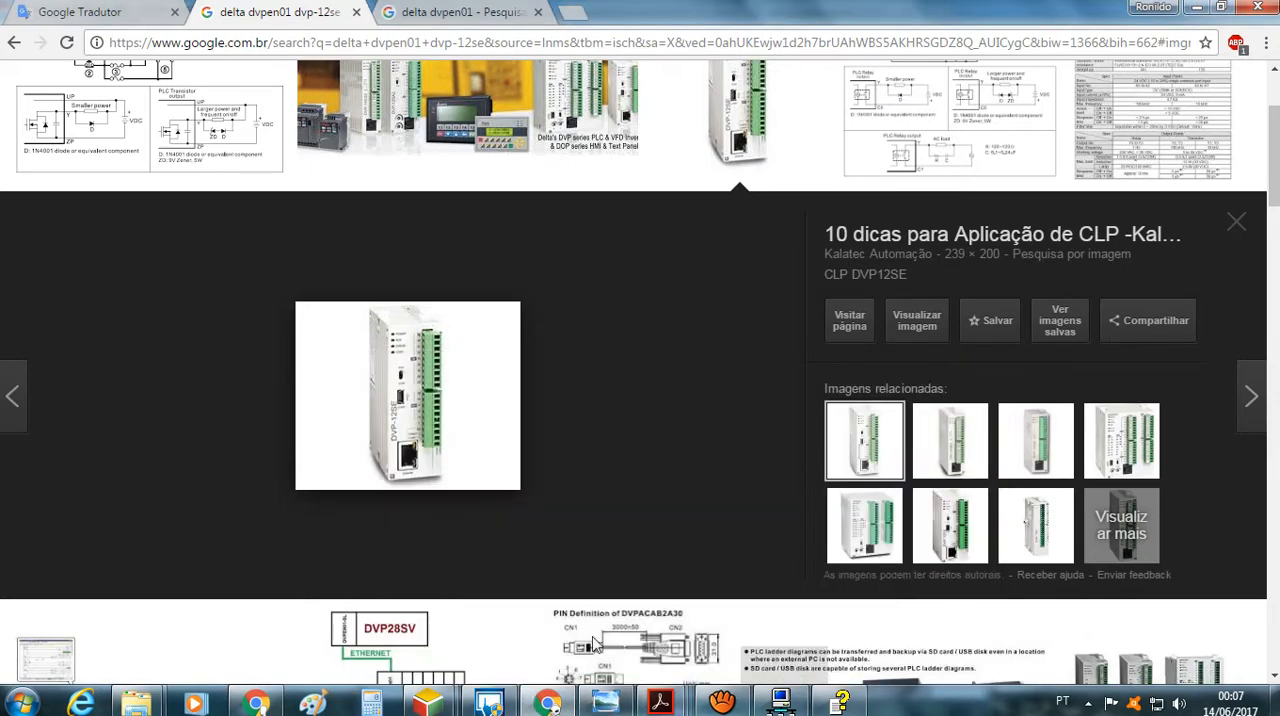
Switch to Adobe Acrobat Reader and view section 6.1 of the DVPEN01-SL manual alongside the DVP-ES2 programming manual
left_click(660, 703)
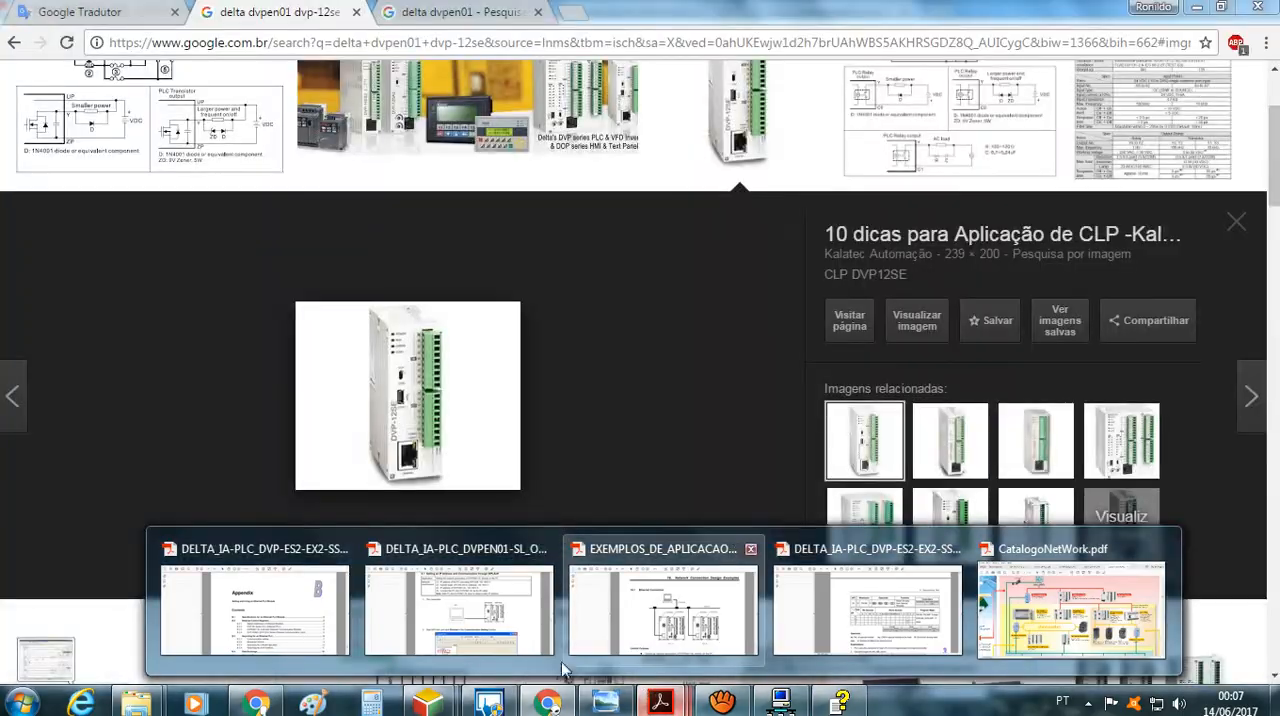
left_click(497, 612)
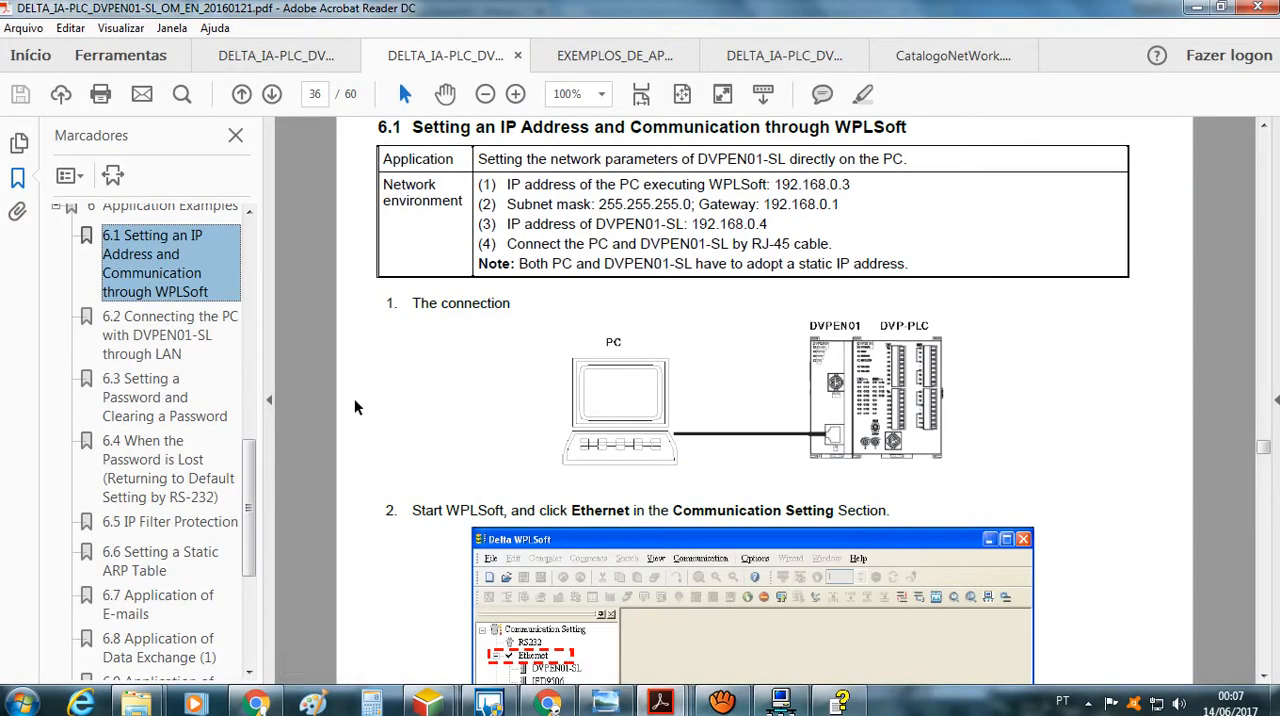
left_click(390, 405)
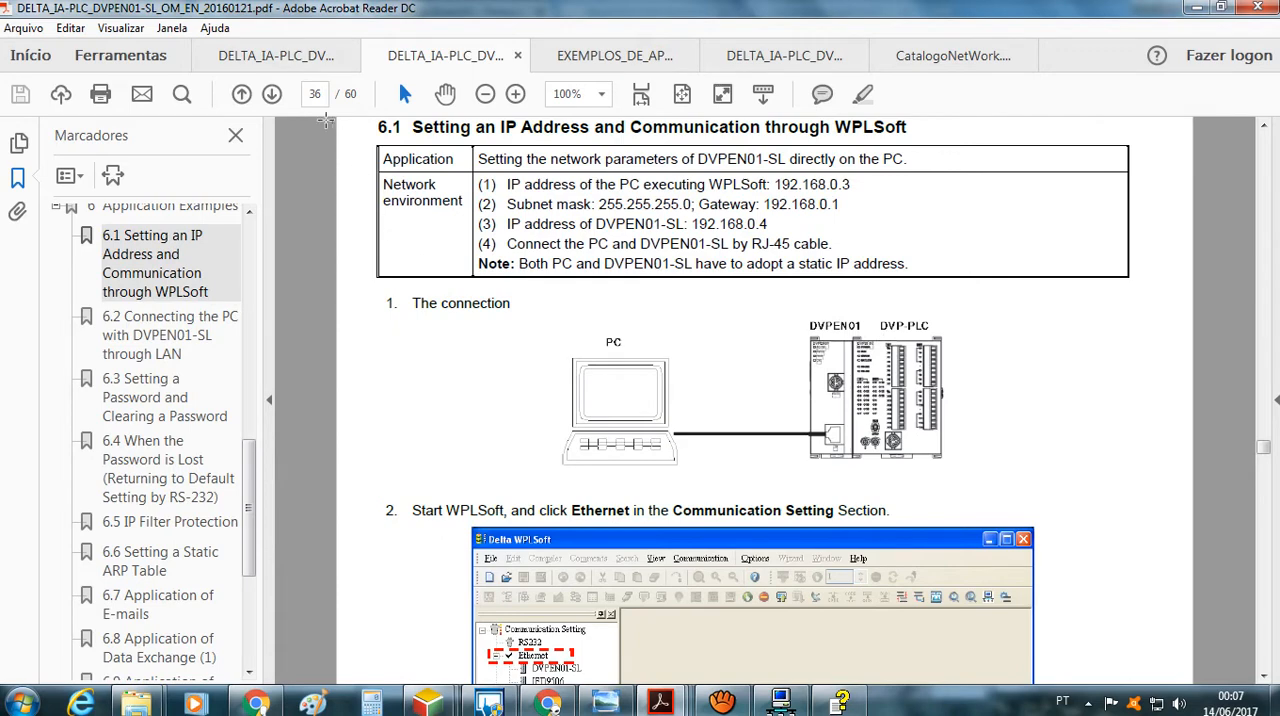
left_click(288, 58)
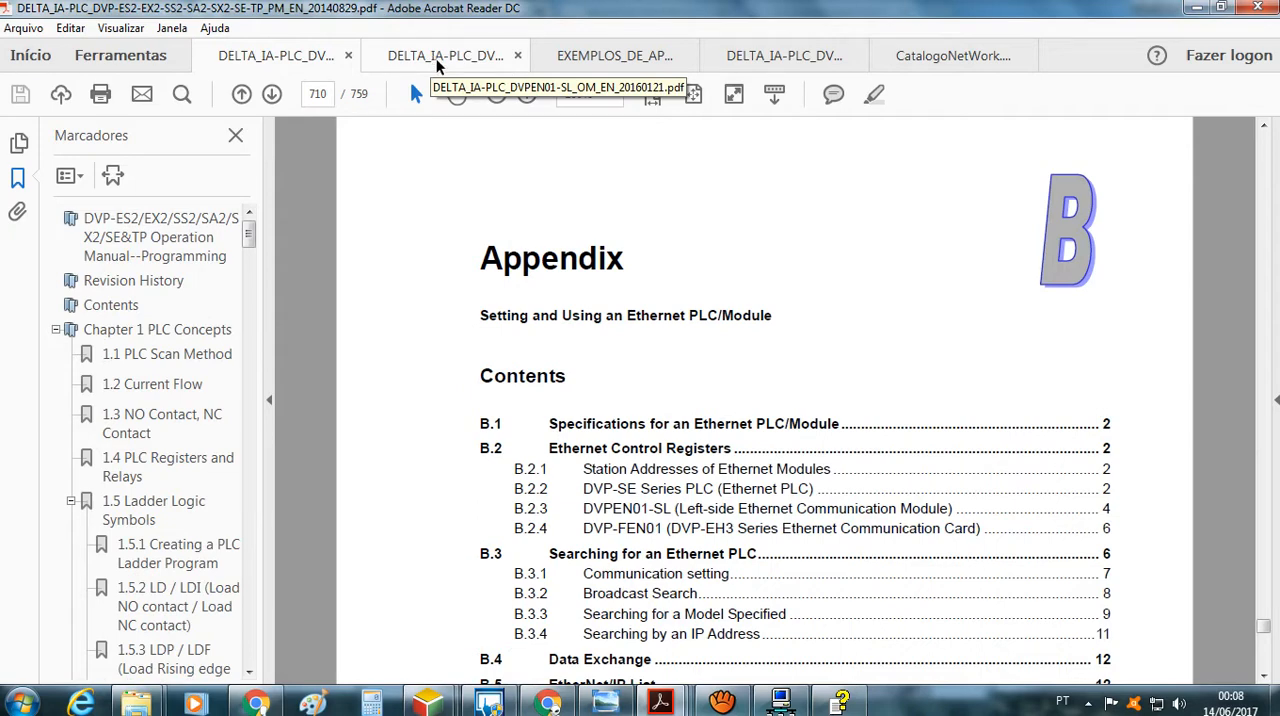
left_click(443, 62)
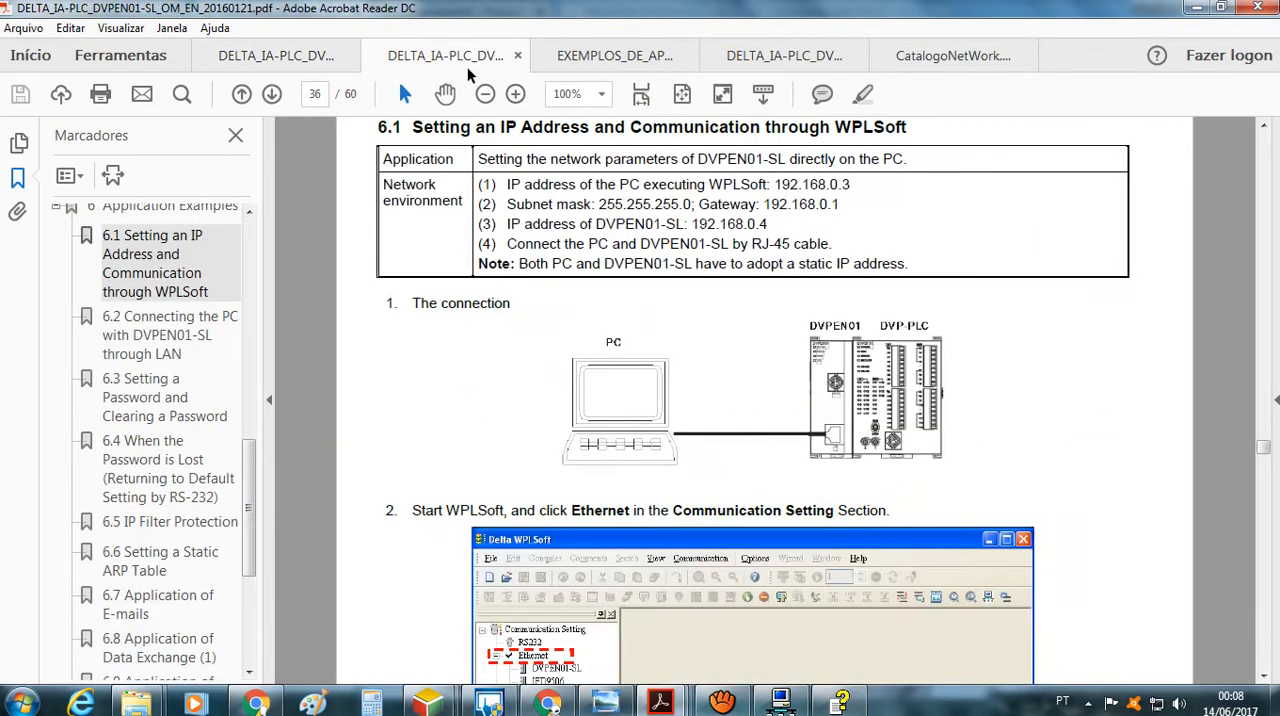
left_click(304, 53)
left_click(402, 53)
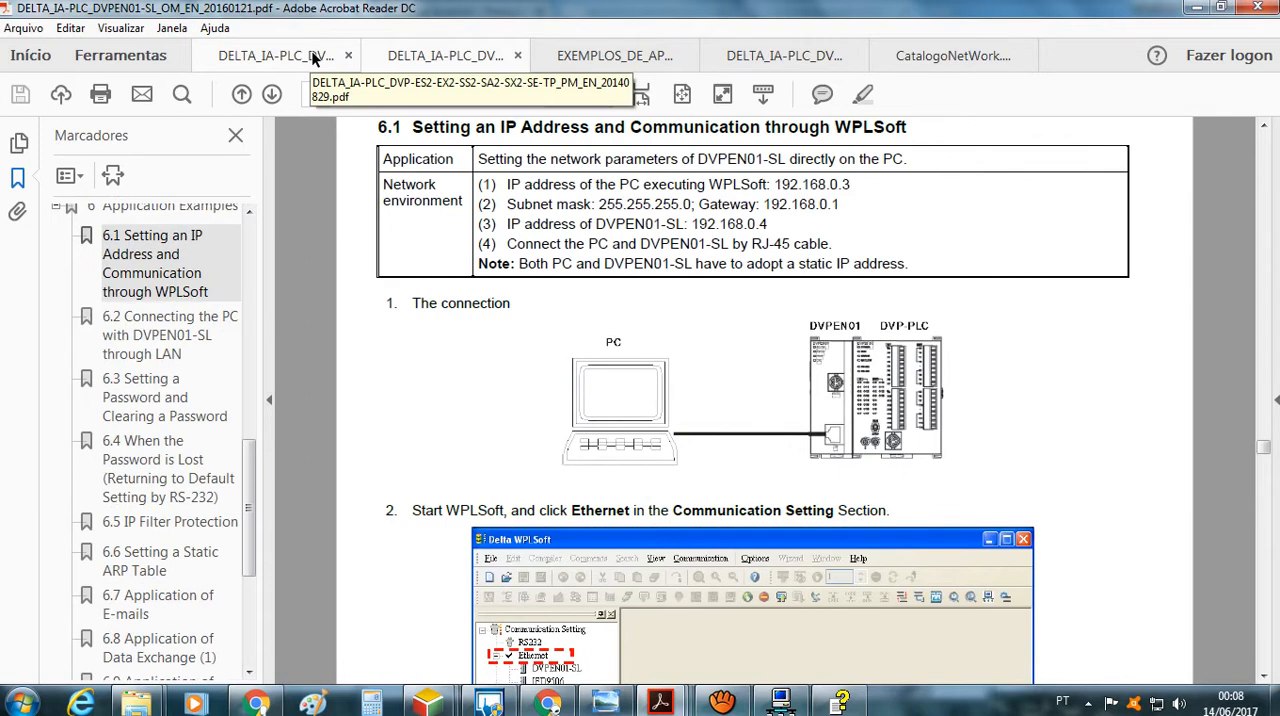
Look through the Appendix B contents on Ethernet PLCs and modules in the DVP-ES2 programming manual, locating its bookmarks
left_click(313, 60)
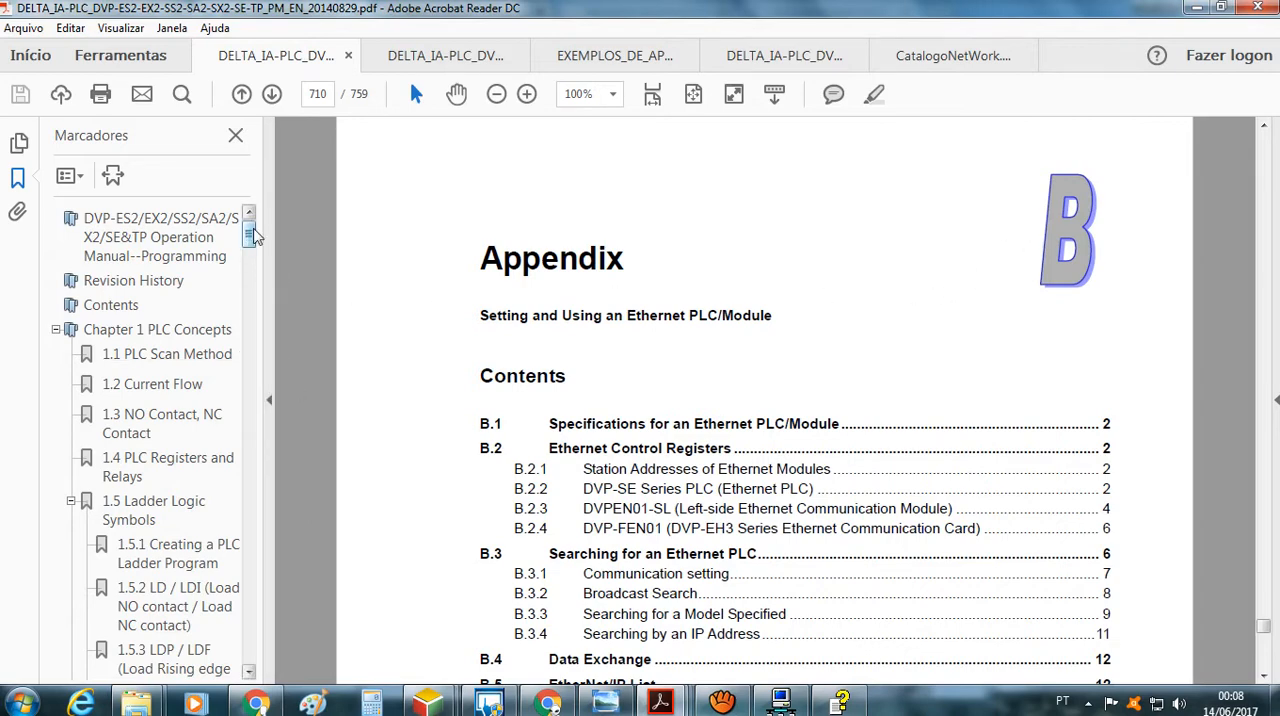
left_click_drag(253, 234, 238, 556)
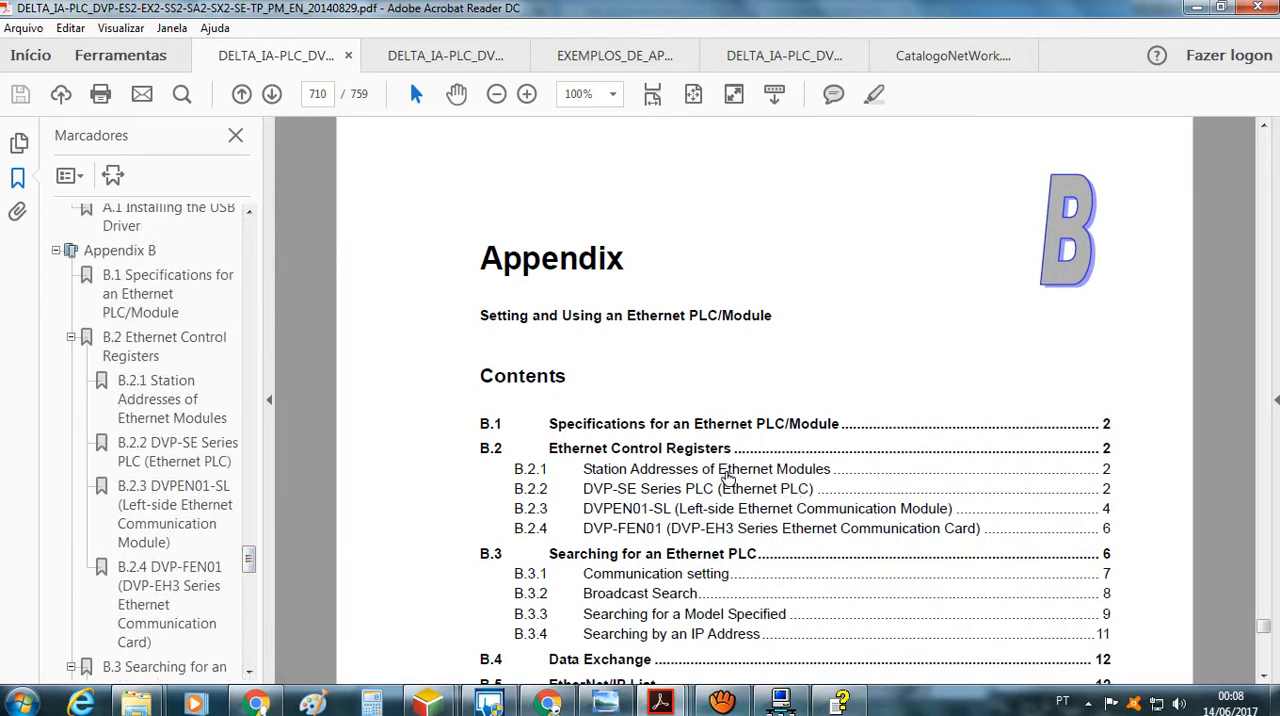
scroll(737, 485, "down", 6)
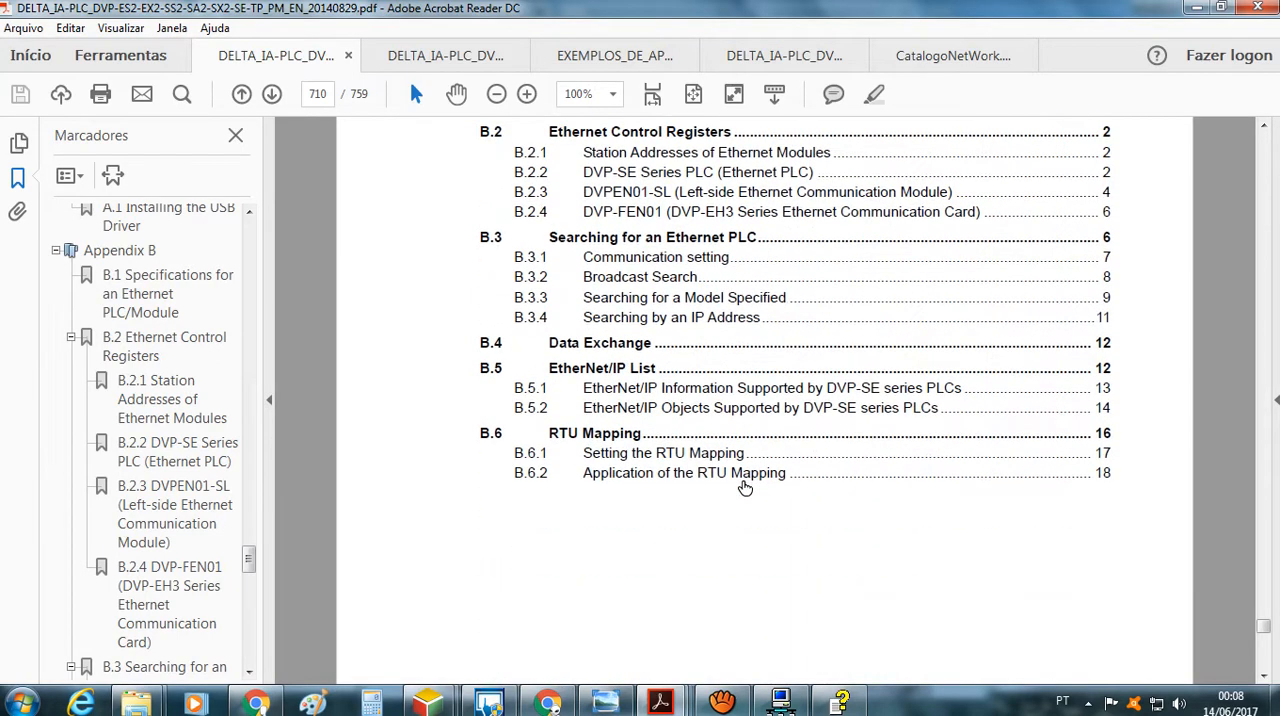
scroll(745, 487, "up", 3)
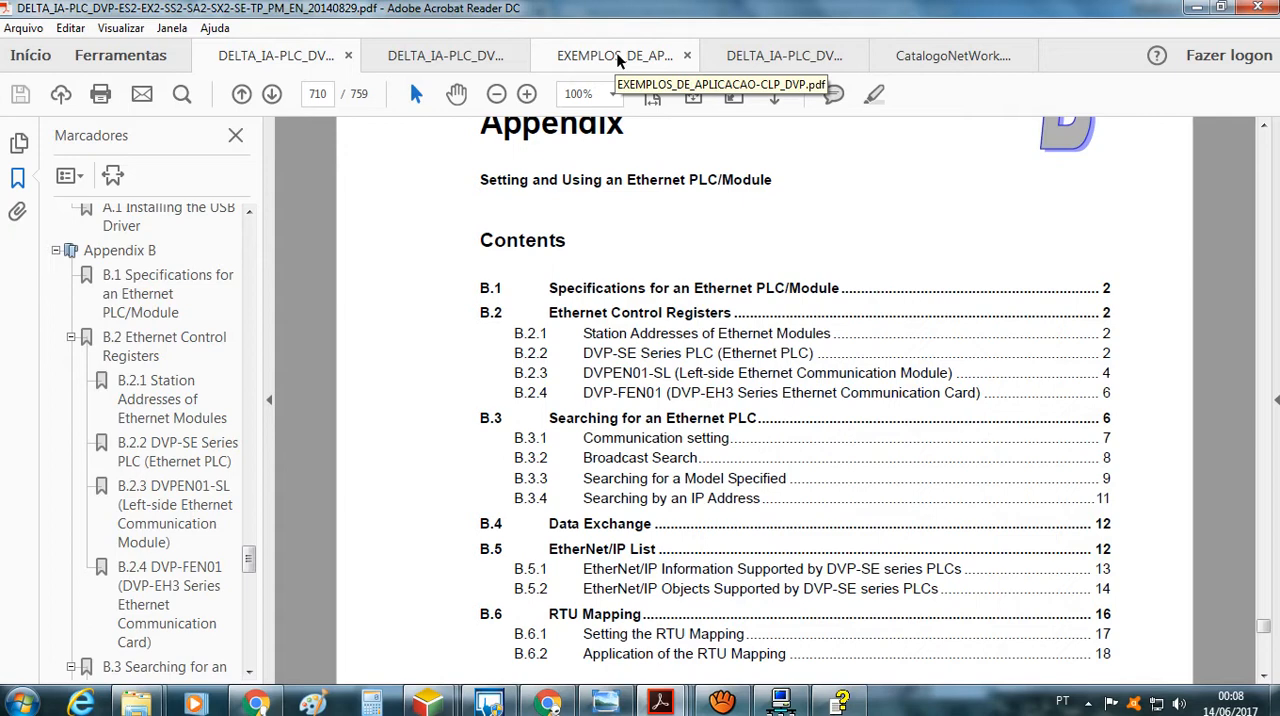
Examine the 16.1 Ethernet Connection diagram, control purpose and device table in EXEMPLOS_DE_APLICACAO-CLP_DVP.pdf
left_click(617, 60)
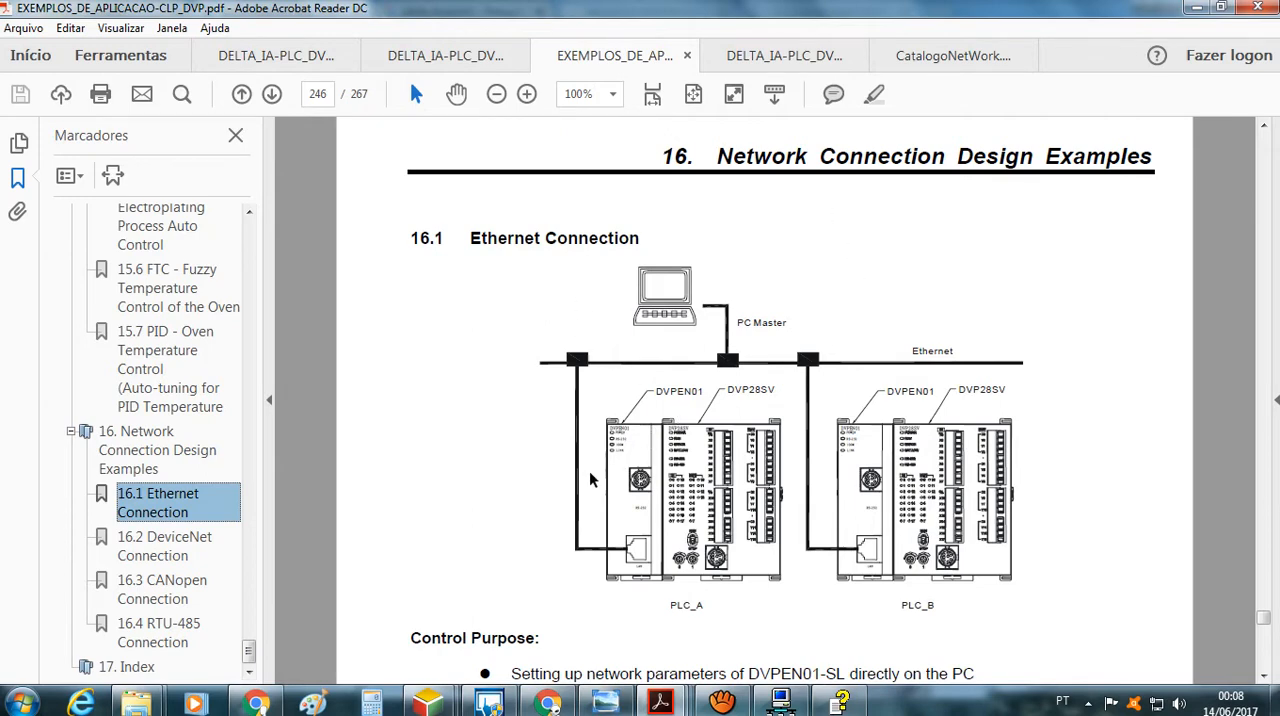
scroll(571, 540, "up", 1)
scroll(571, 540, "down", 6)
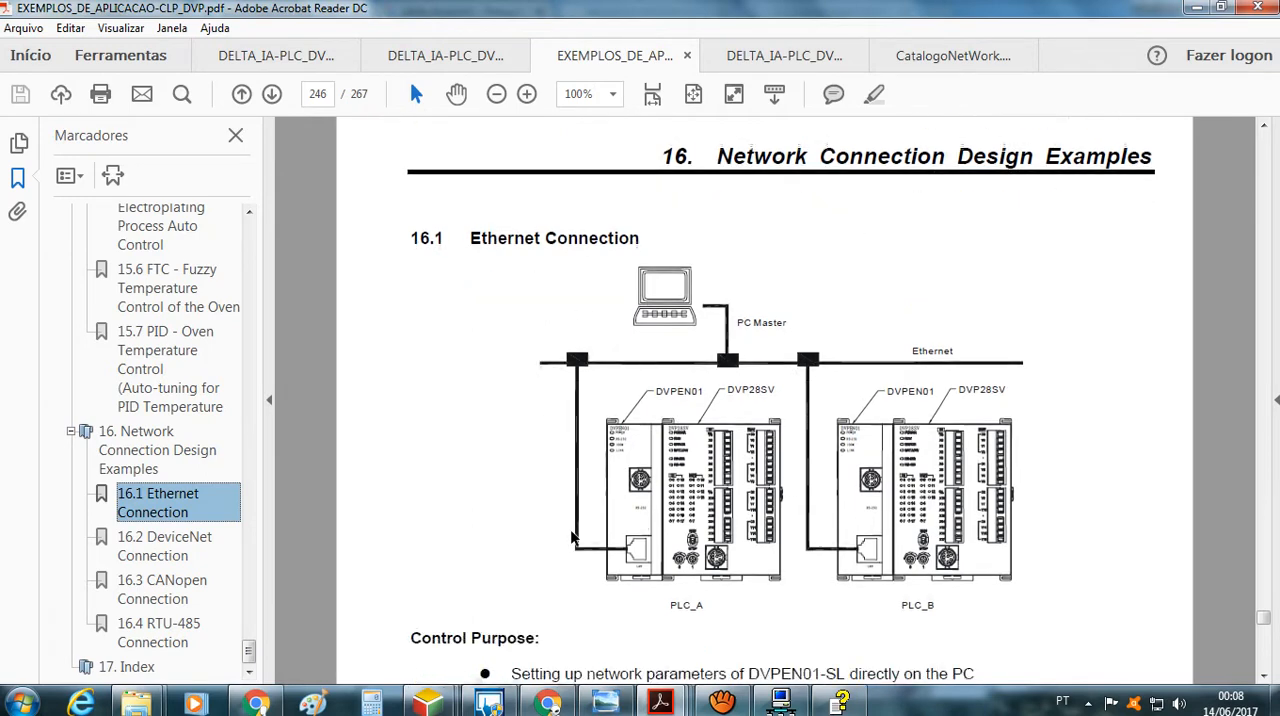
scroll(571, 540, "up", 3)
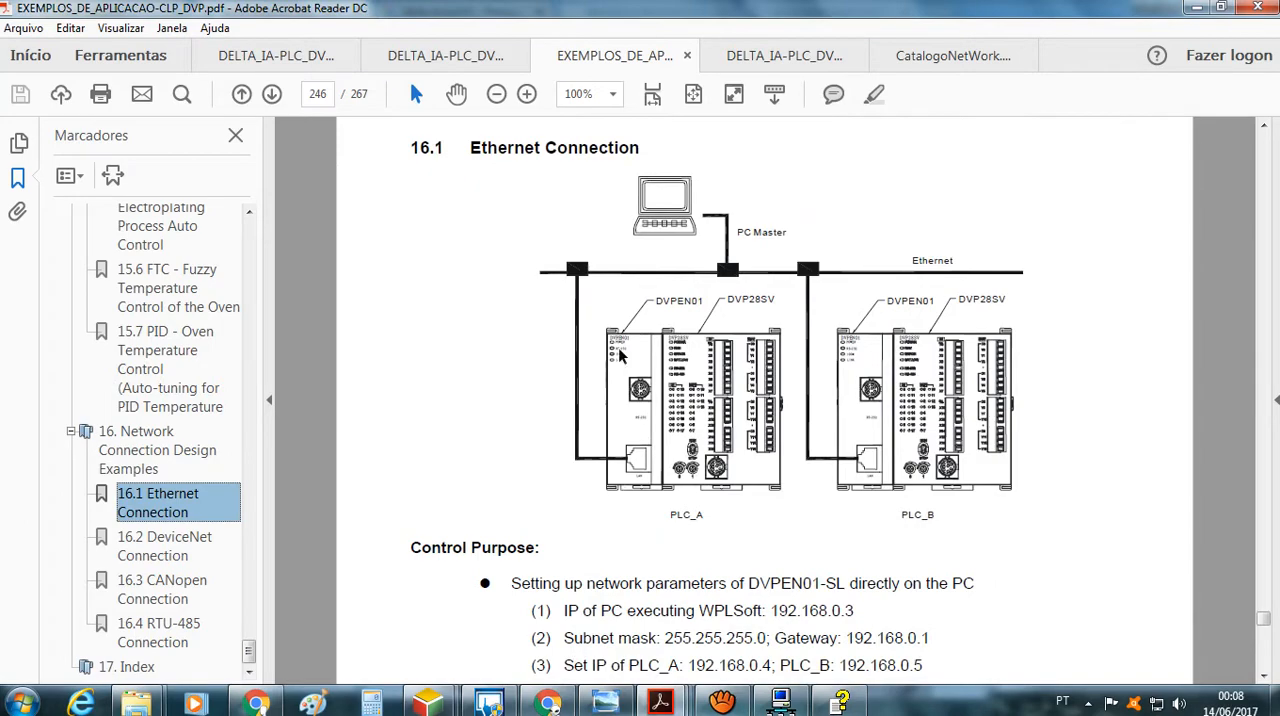
scroll(618, 330, "down", 3)
scroll(615, 346, "down", 1)
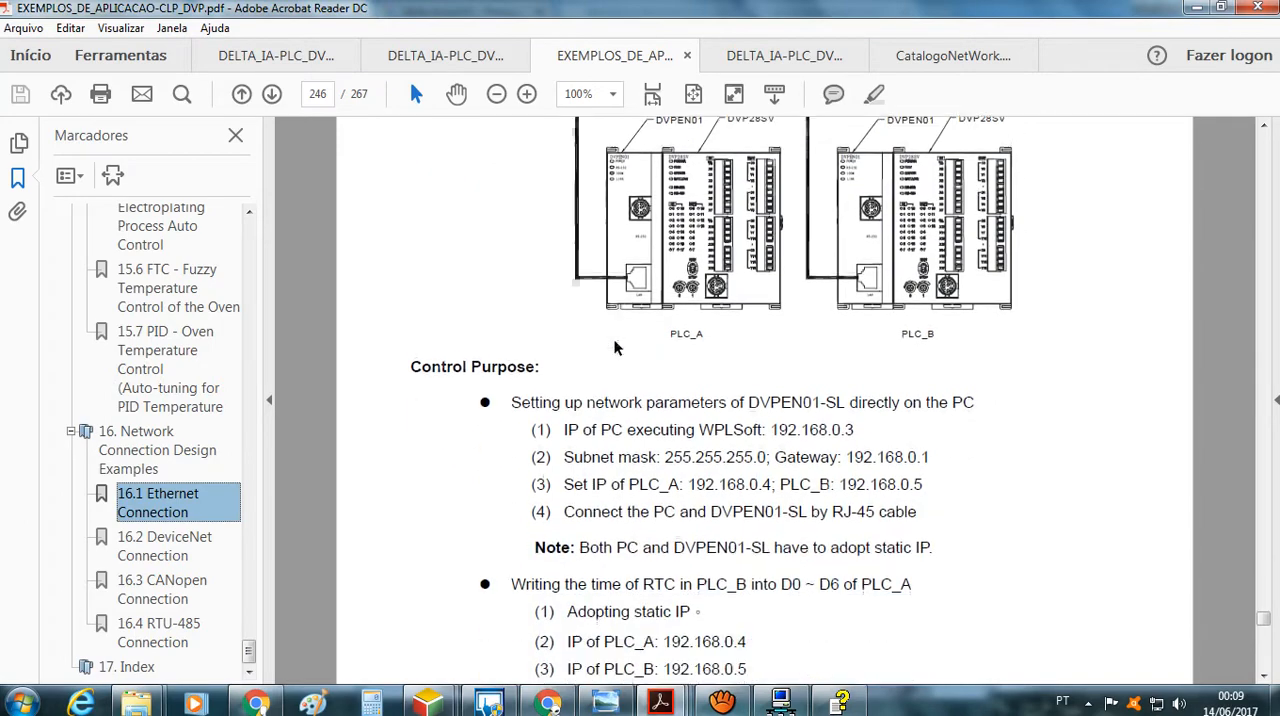
scroll(746, 199, "up", 6)
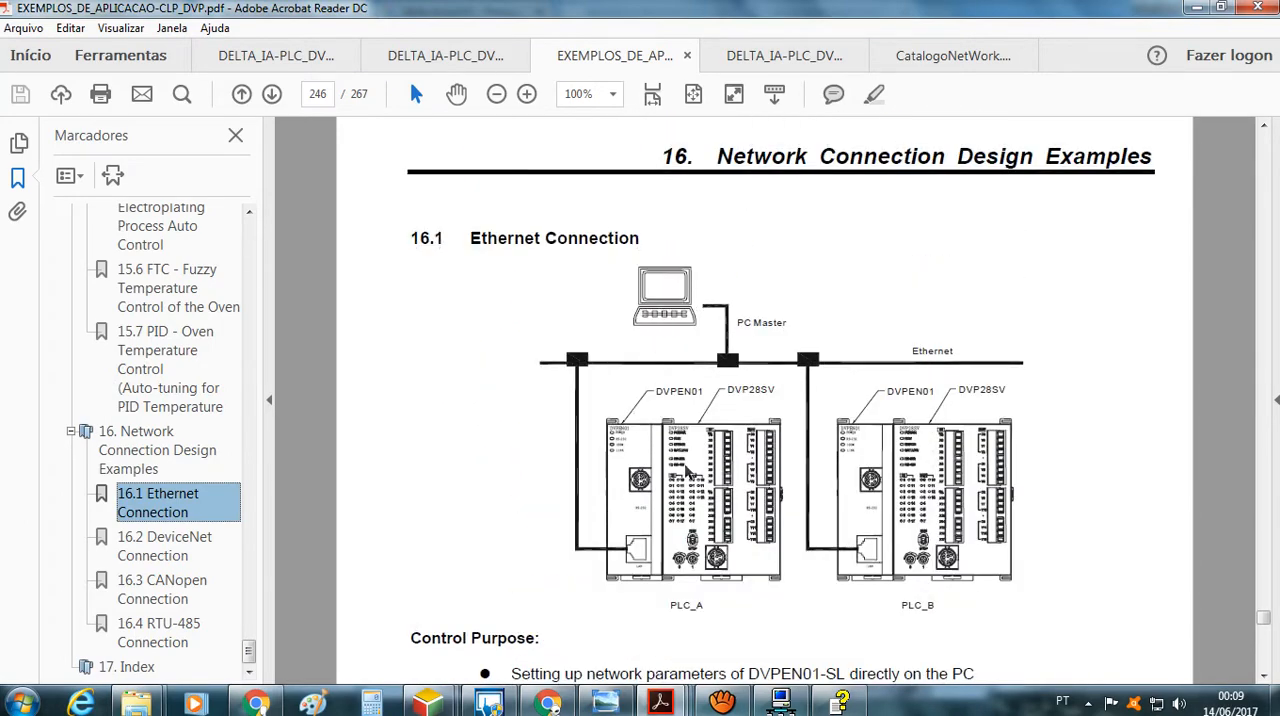
scroll(685, 467, "down", 10)
scroll(685, 467, "down", 3)
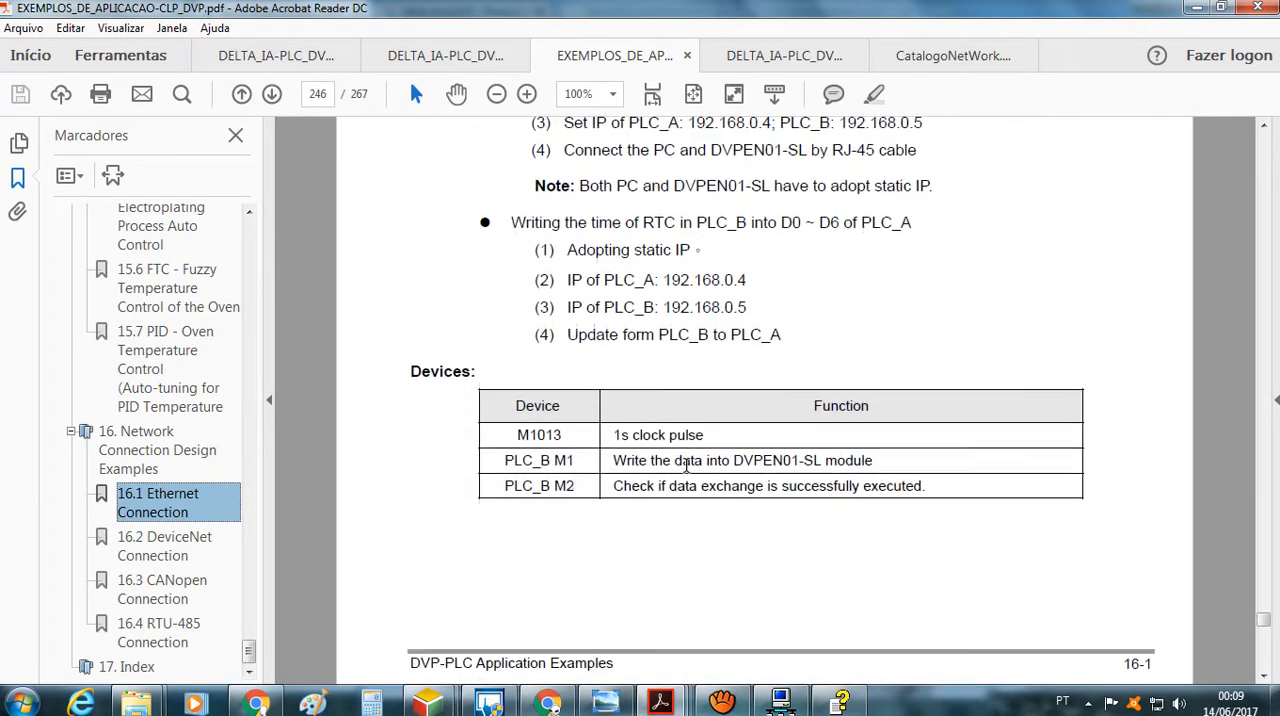
Read the WPLSoft communication settings instructions on page 247 of the Ethernet connection example
scroll(651, 517, "down", 11)
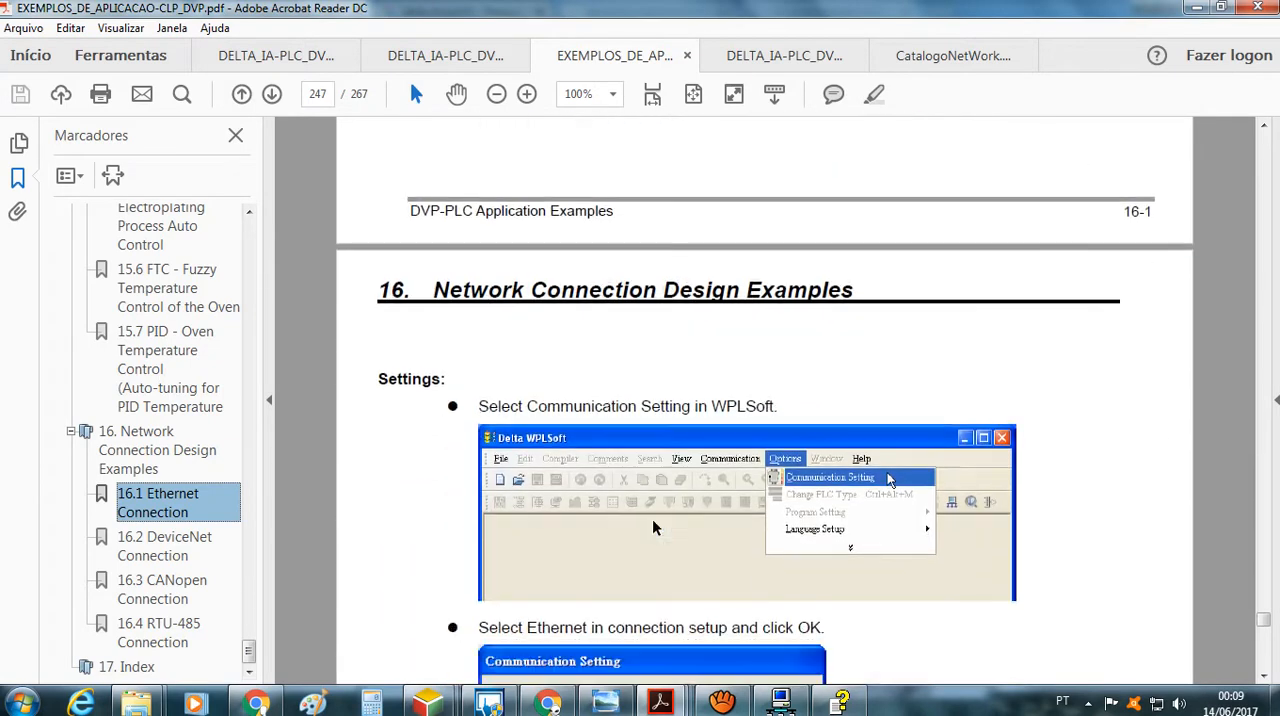
scroll(652, 518, "down", 7)
scroll(652, 518, "up", 12)
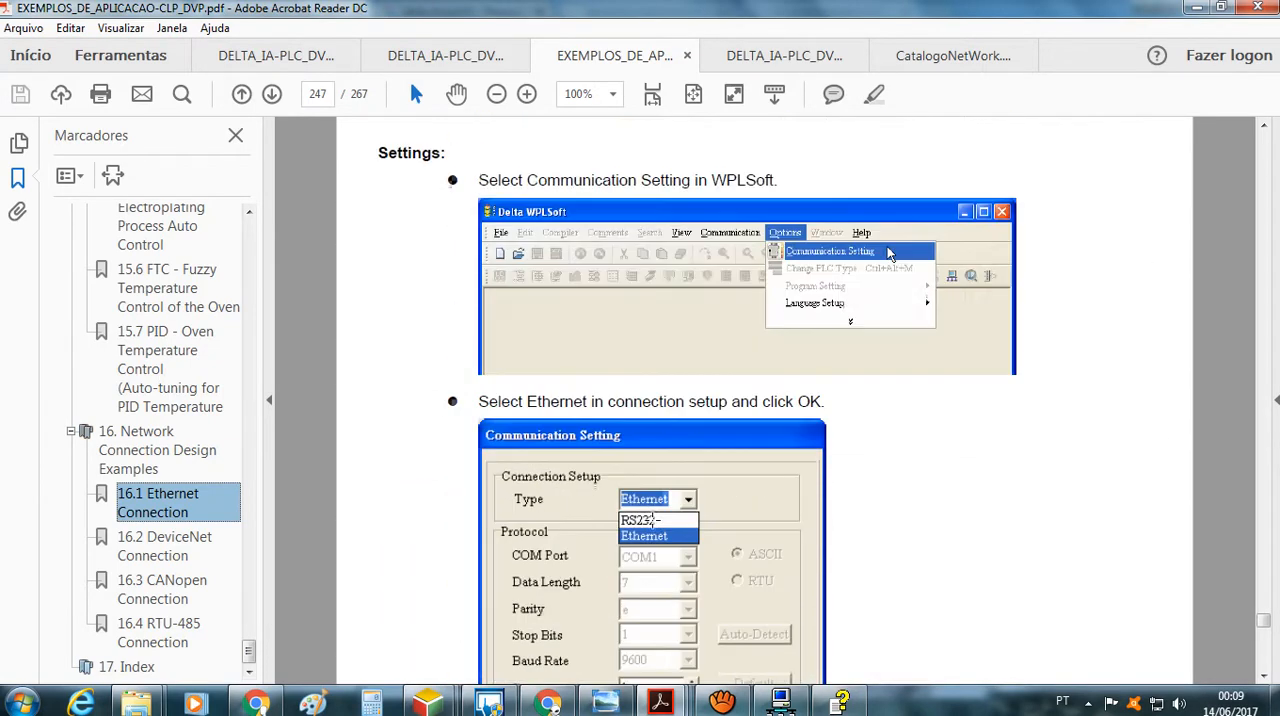
scroll(652, 517, "down", 3)
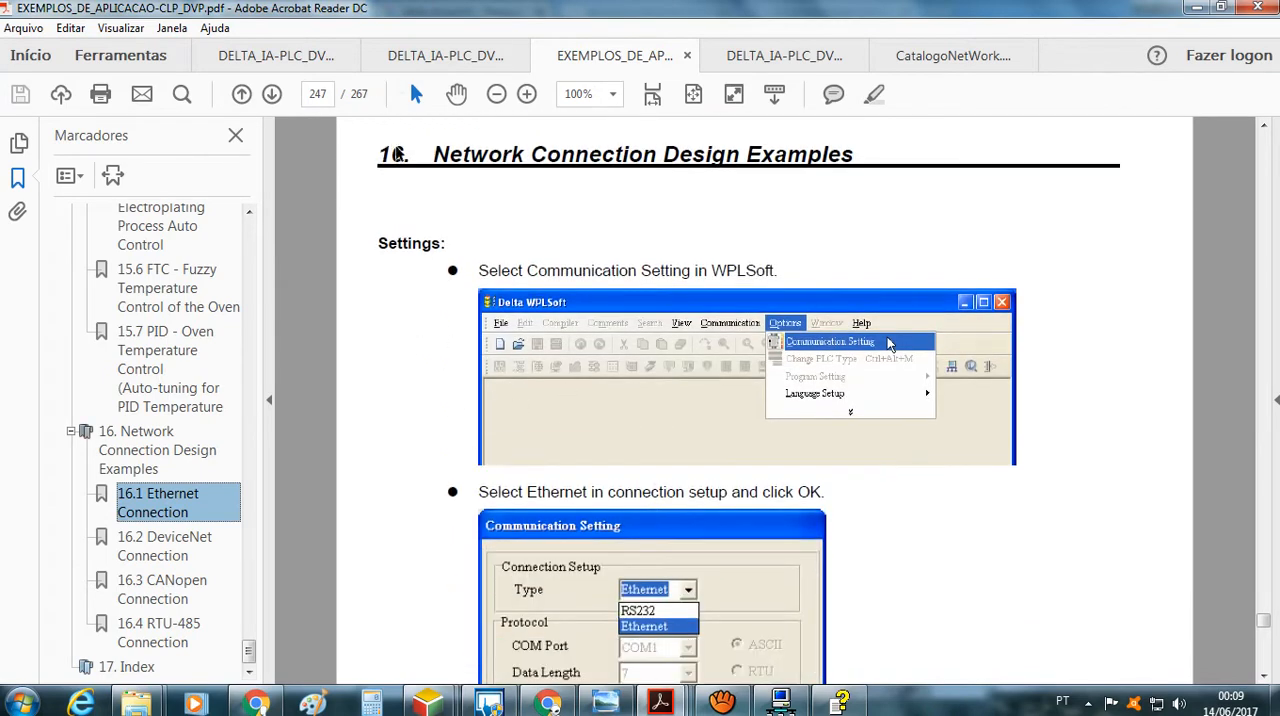
Return to the DVPEN01-SL manual, switch to Delta DCISoft, and view the Ethernet module selection without changing it
left_click(320, 57)
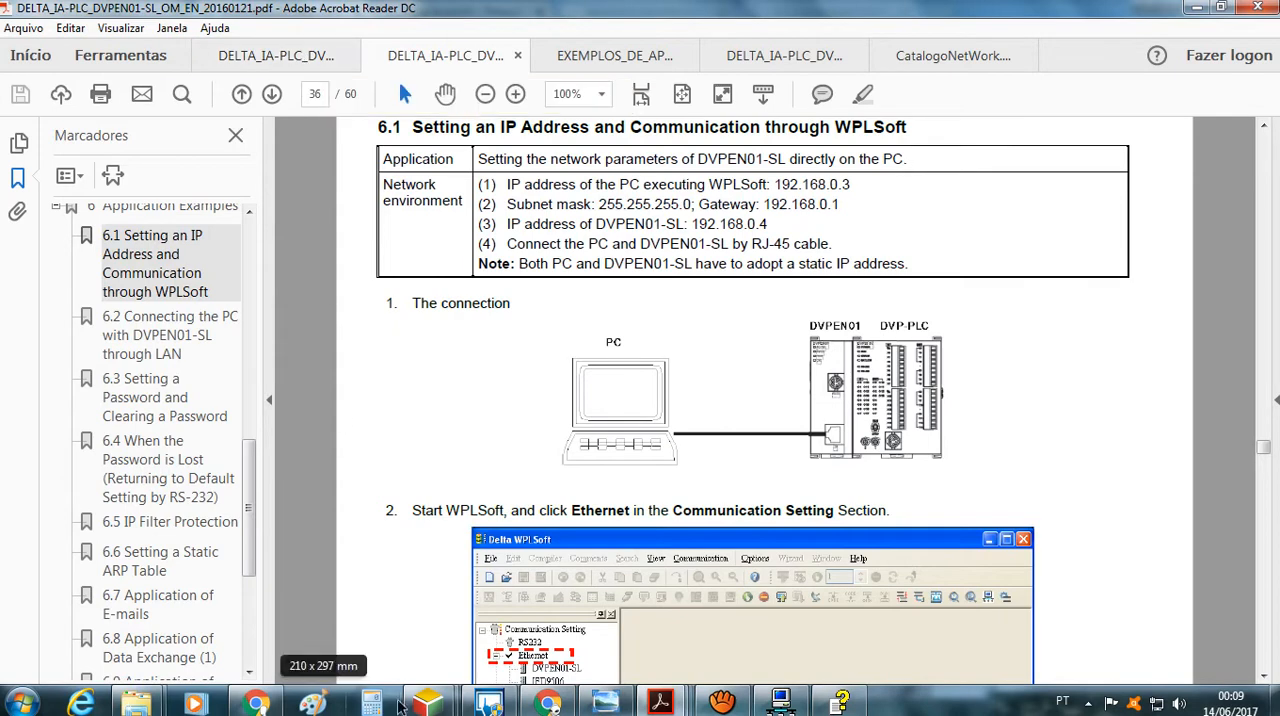
left_click(785, 703)
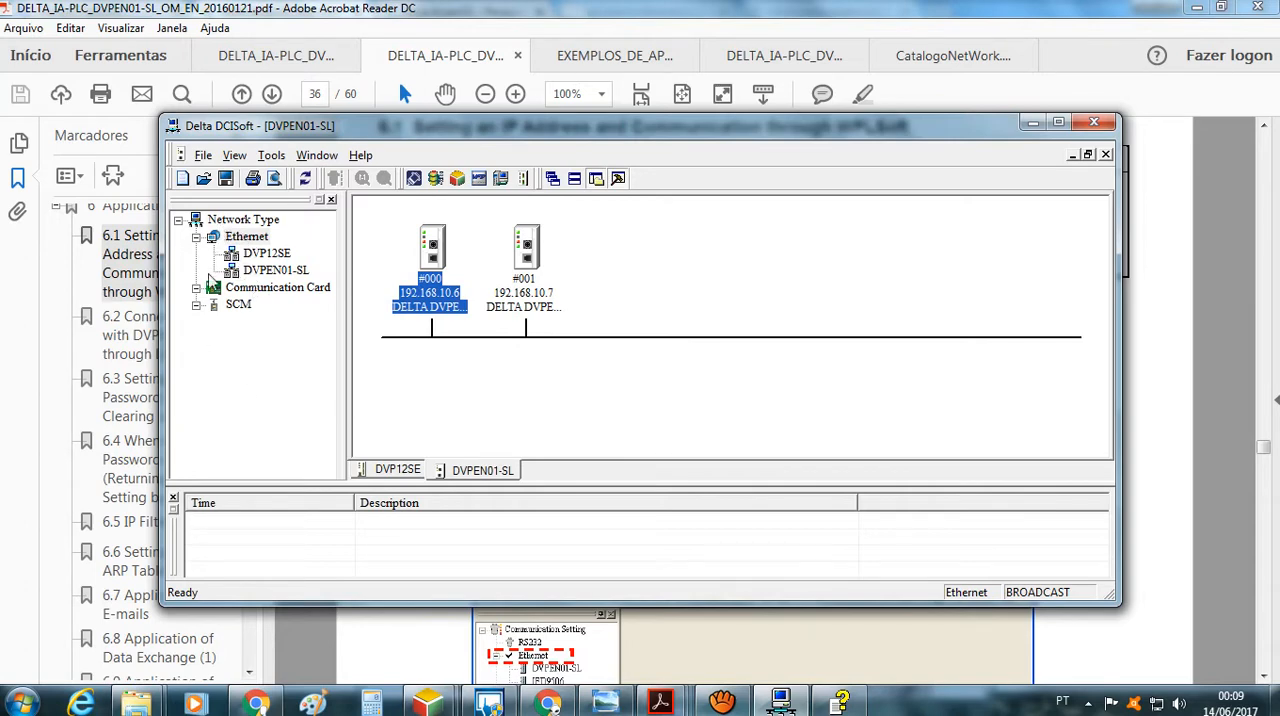
right_click(245, 241)
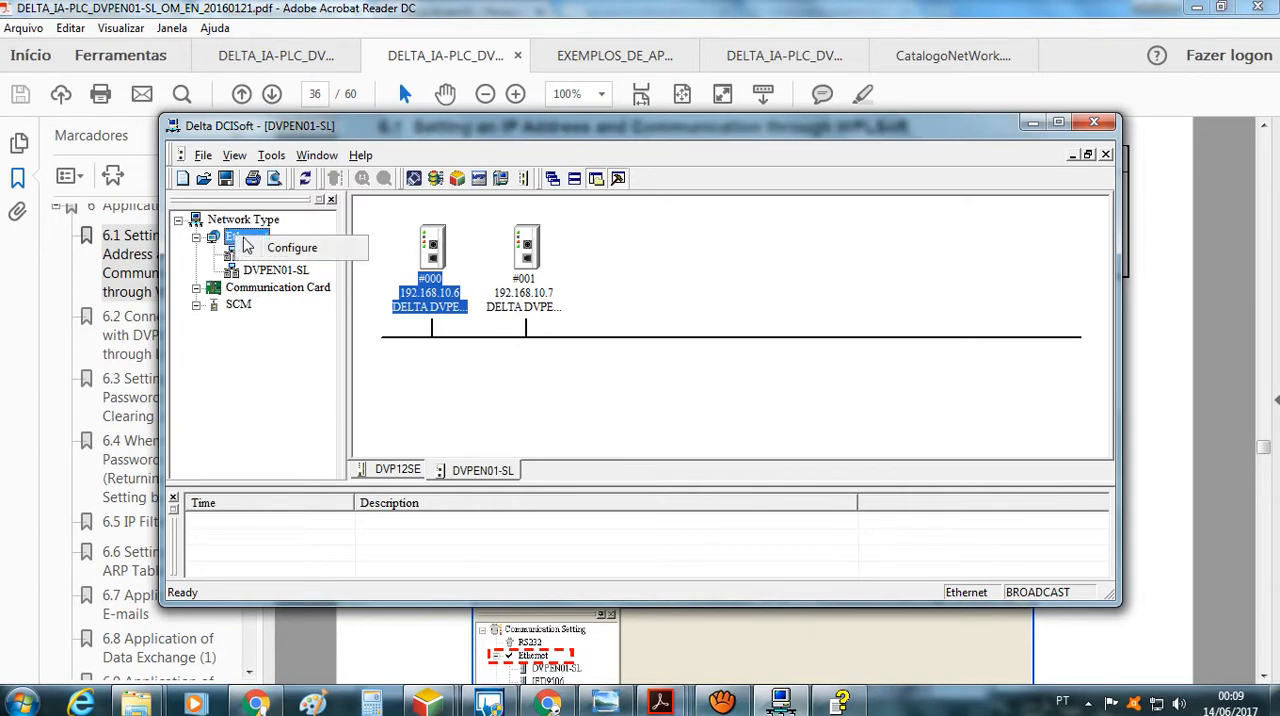
left_click(268, 249)
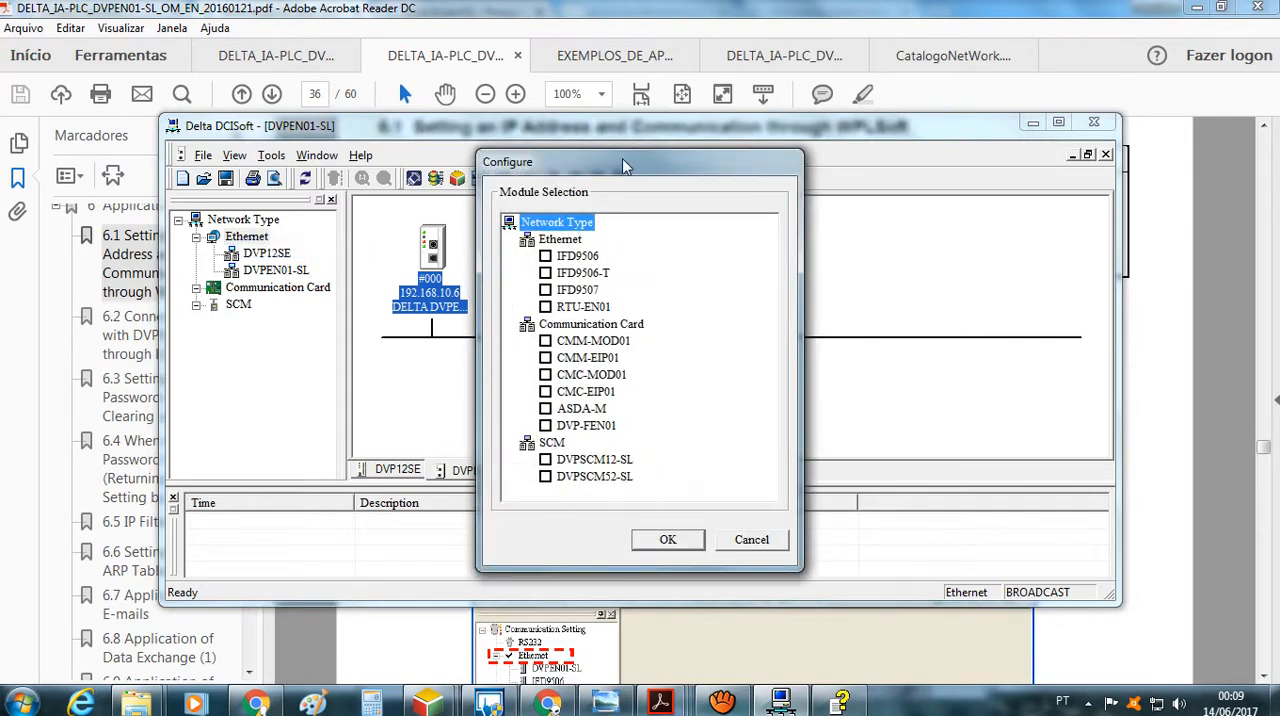
left_click_drag(623, 165, 756, 168)
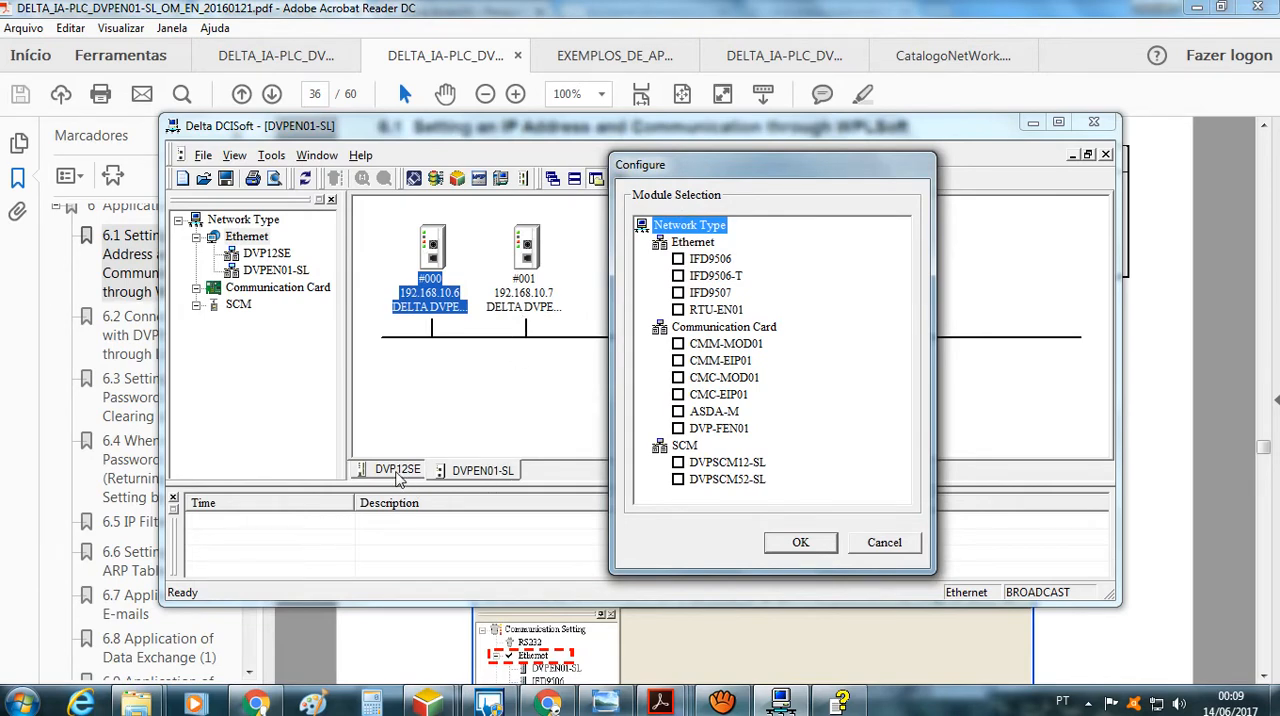
left_click(884, 542)
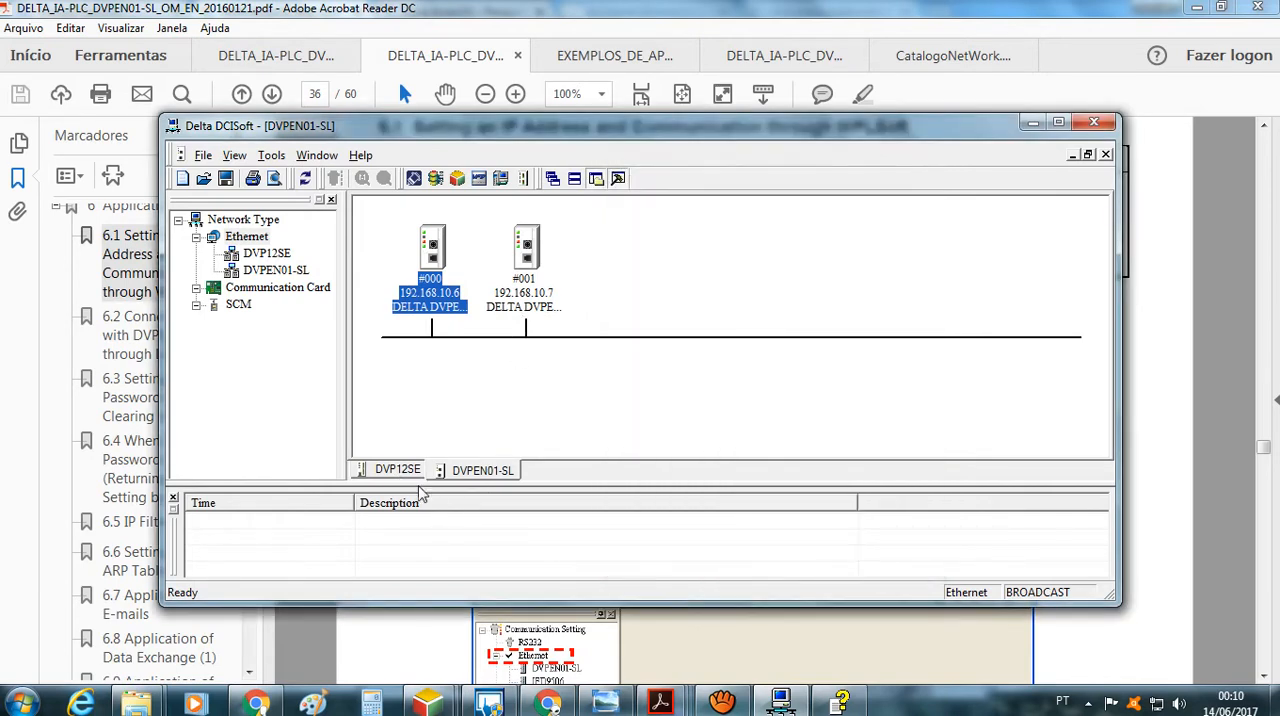
View the DVP12SE and DVPEN01-SL device networks, and bring up the photo Foto1.jpg for comparison
left_click(402, 473)
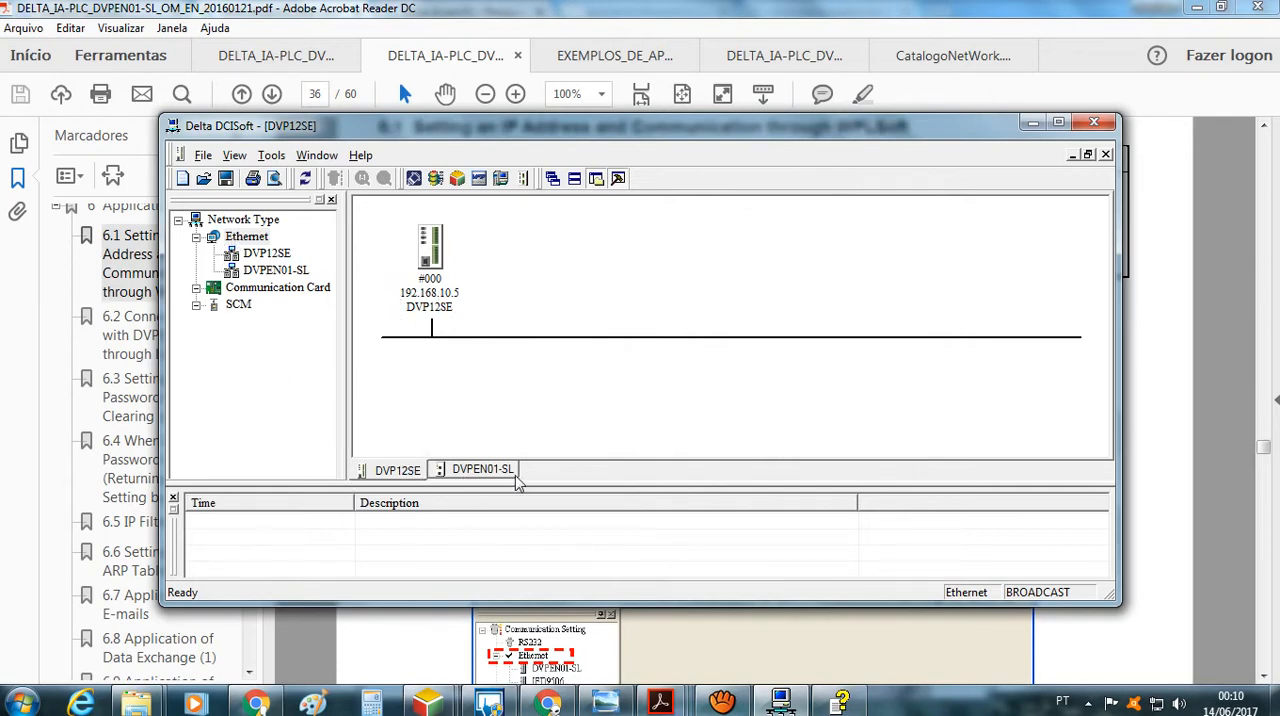
left_click(483, 470)
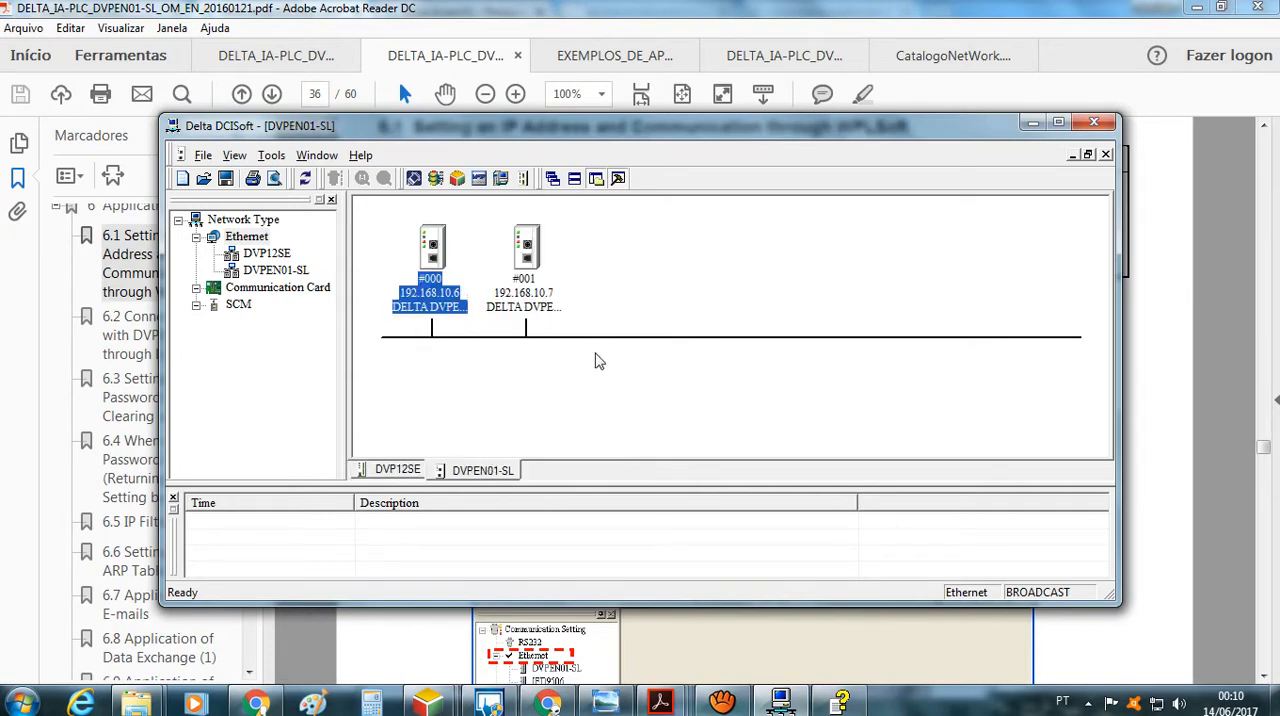
left_click(605, 702)
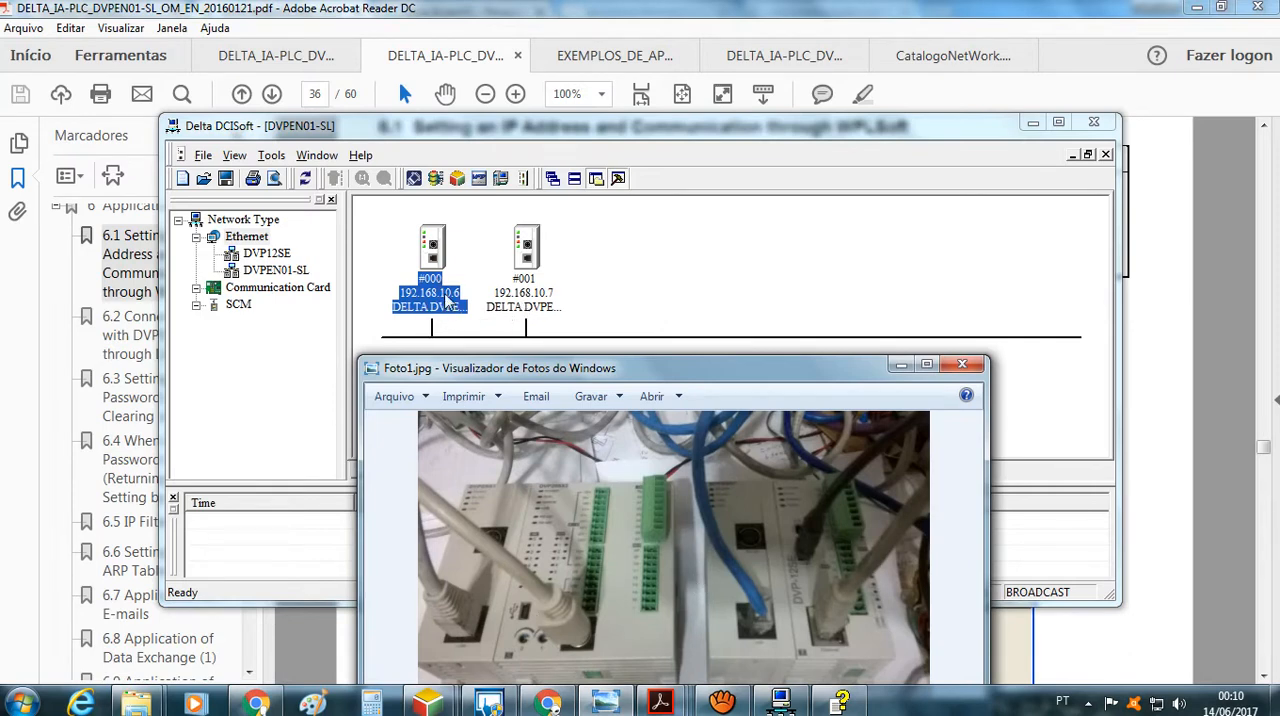
View the first DVPEN01-SL module in DCISoft, and minimize DCISoft and Foto1.jpg to return to the DVPEN01-SL manual
mouse_move(446, 295)
left_click(446, 295)
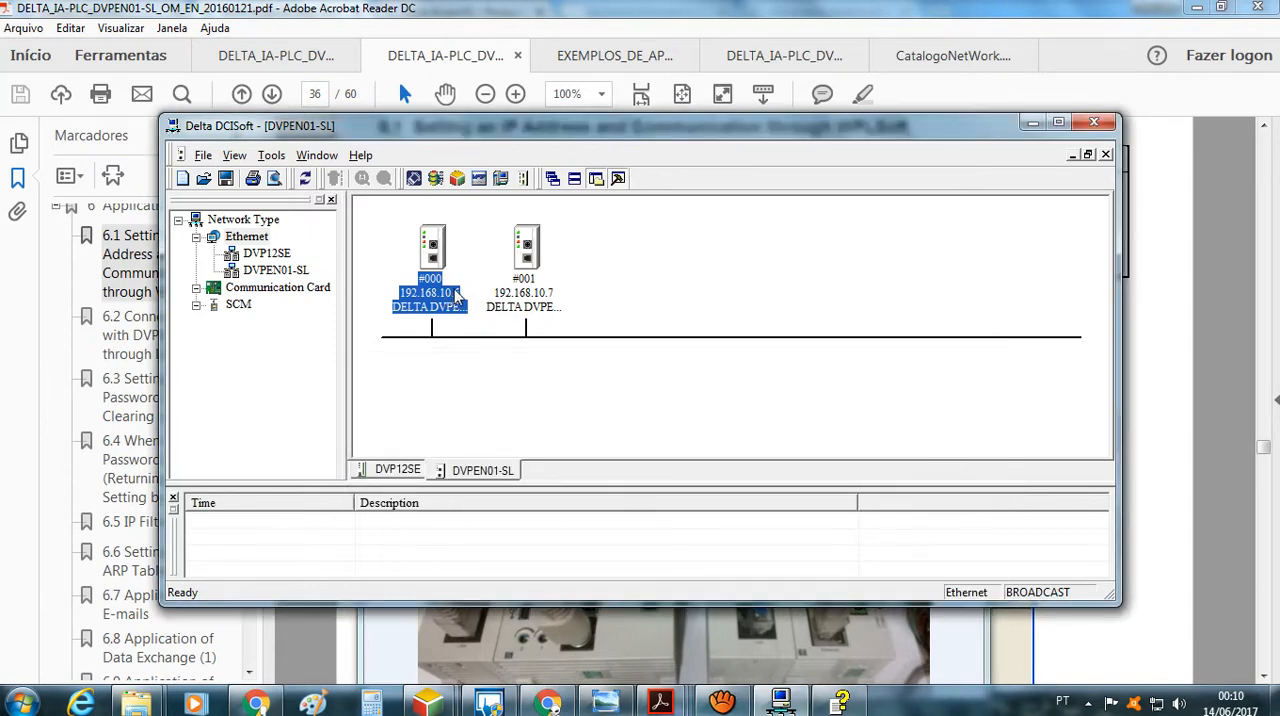
left_click(508, 410)
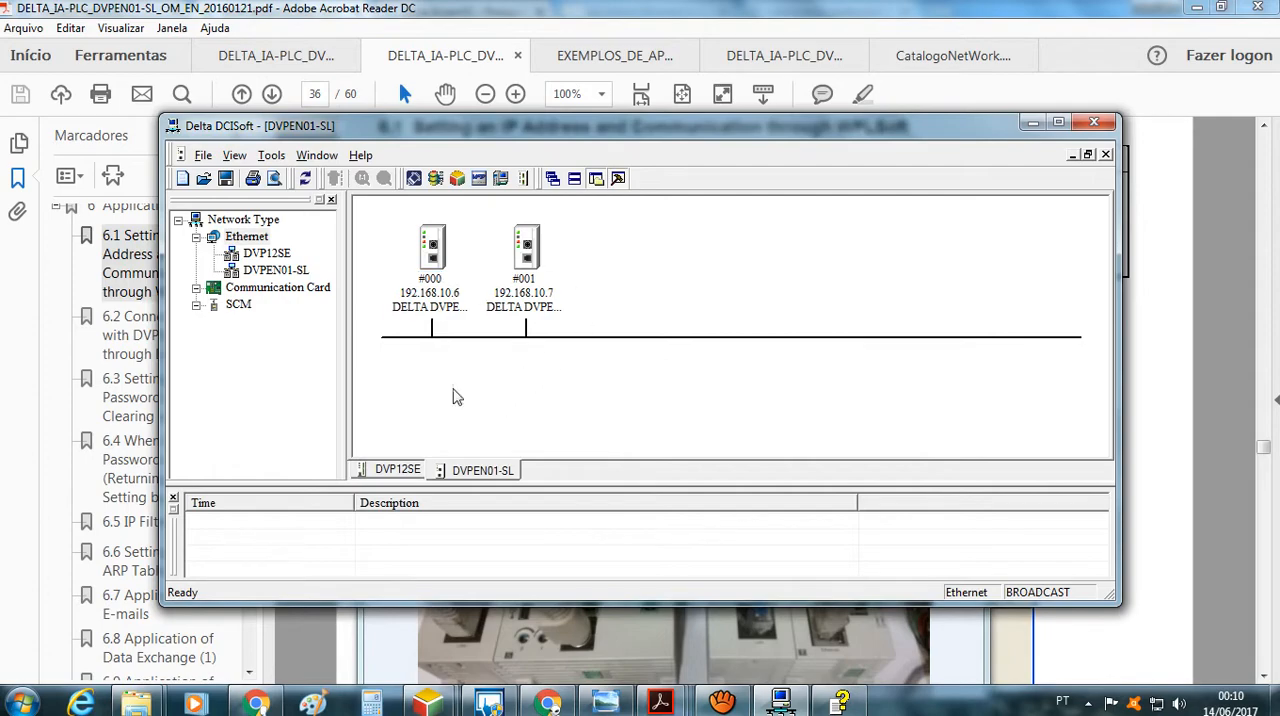
left_click(1032, 122)
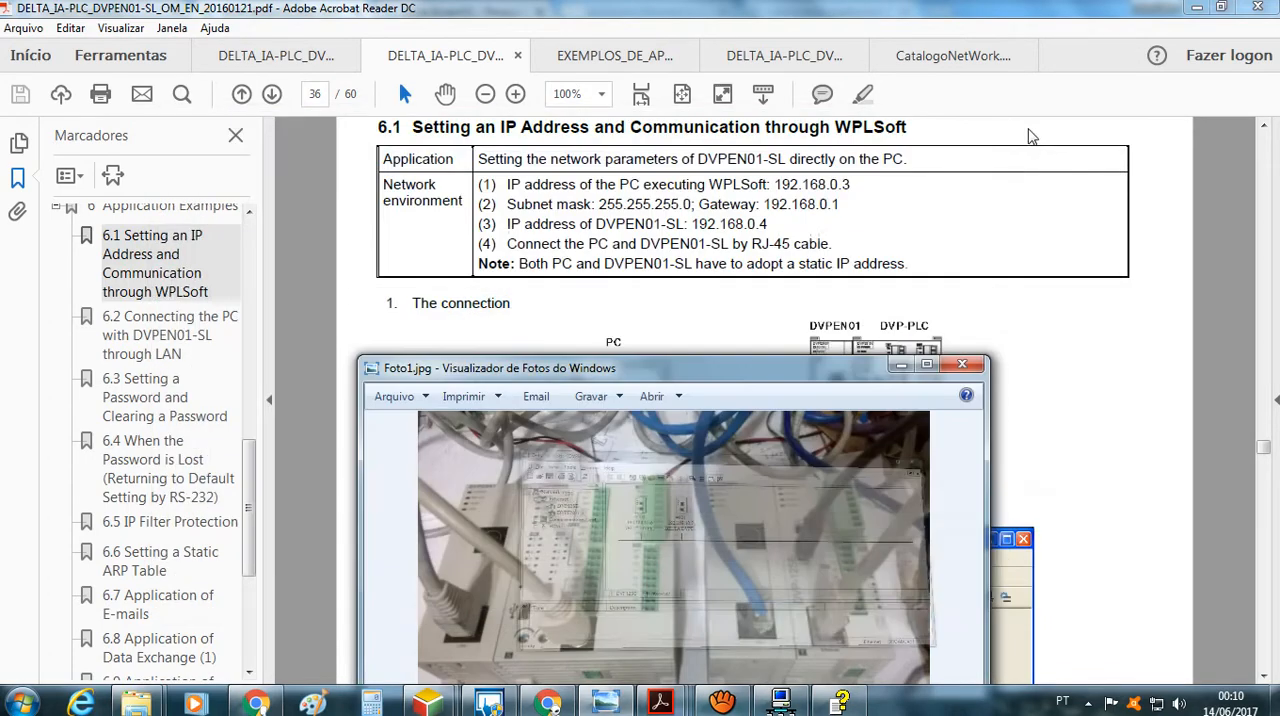
left_click(900, 366)
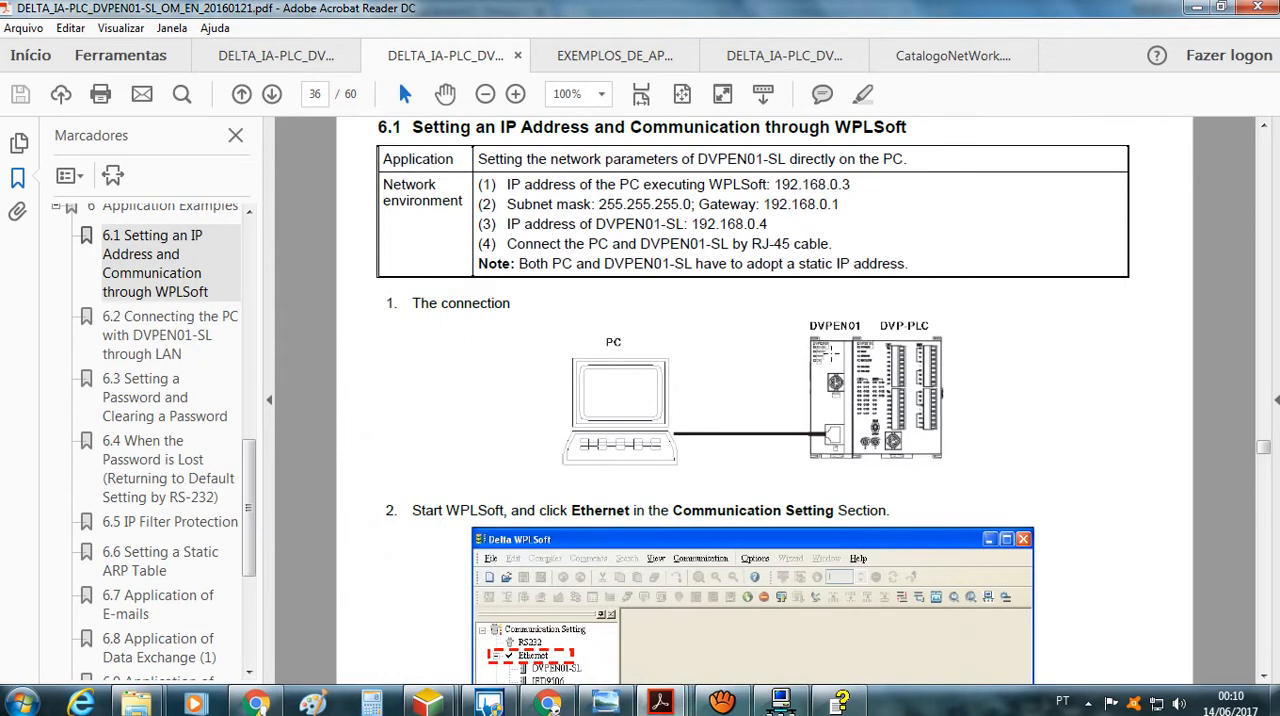
Review the FROM (API 78) and TO (API 79) instructions, operand ranges and program example in the DVP-ES2/EX2/SS2/SA2/SX2/SE&TP programming manual
left_click(621, 58)
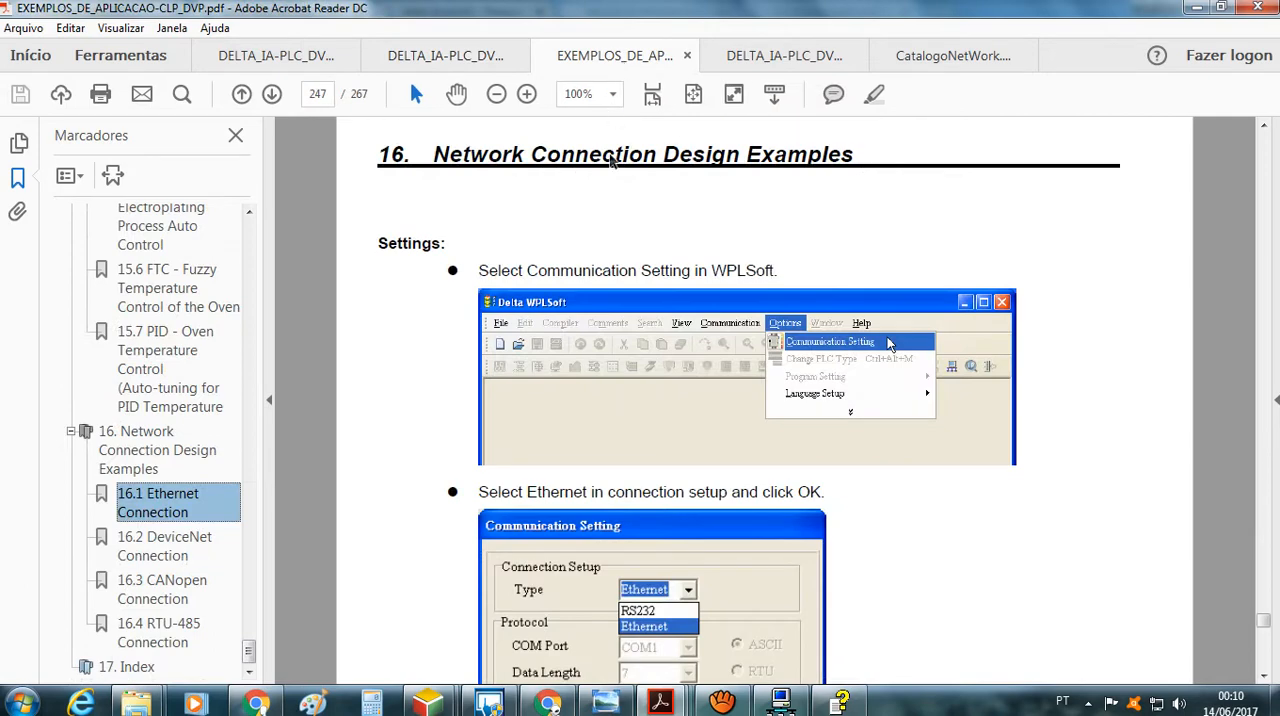
left_click(776, 58)
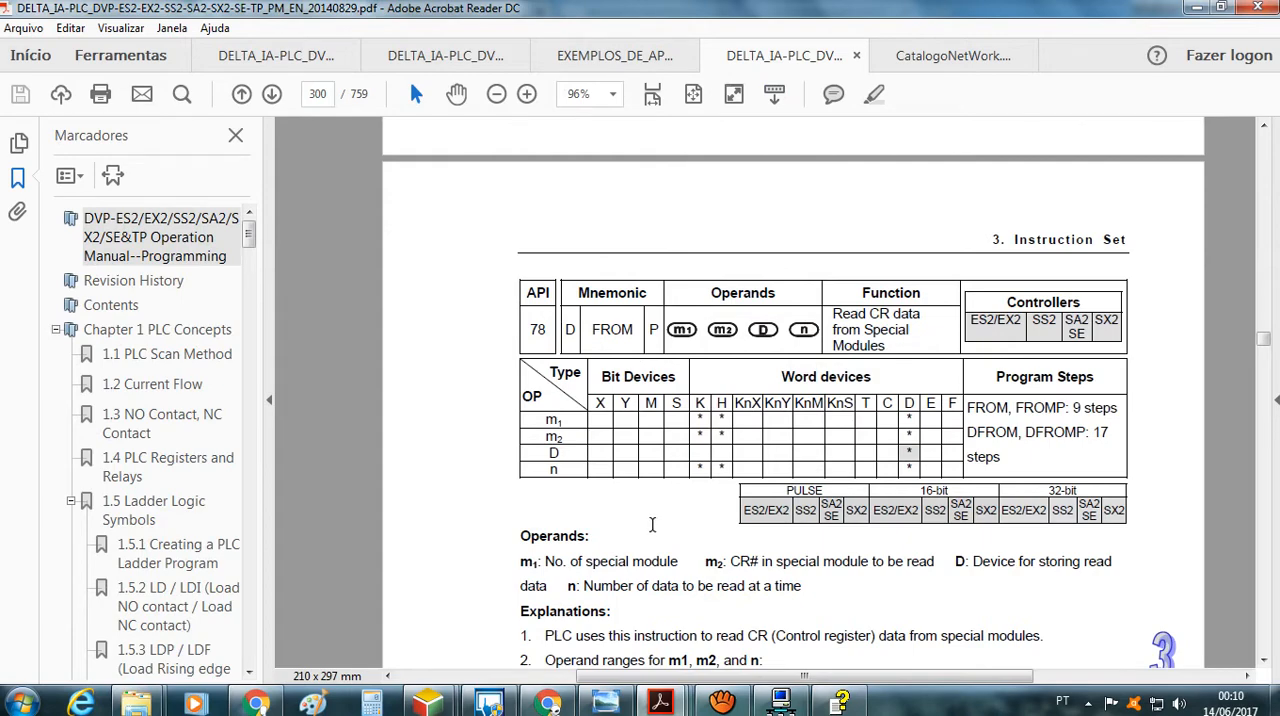
scroll(642, 360, "down", 10)
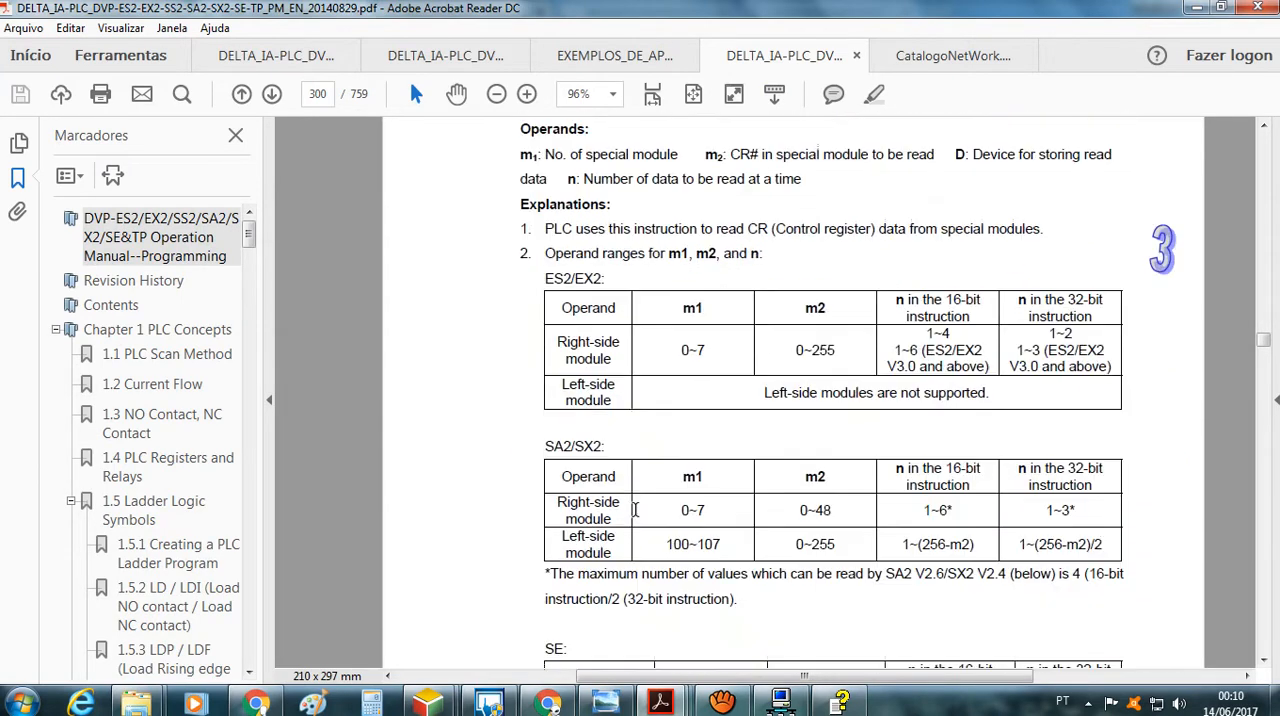
scroll(636, 512, "down", 10)
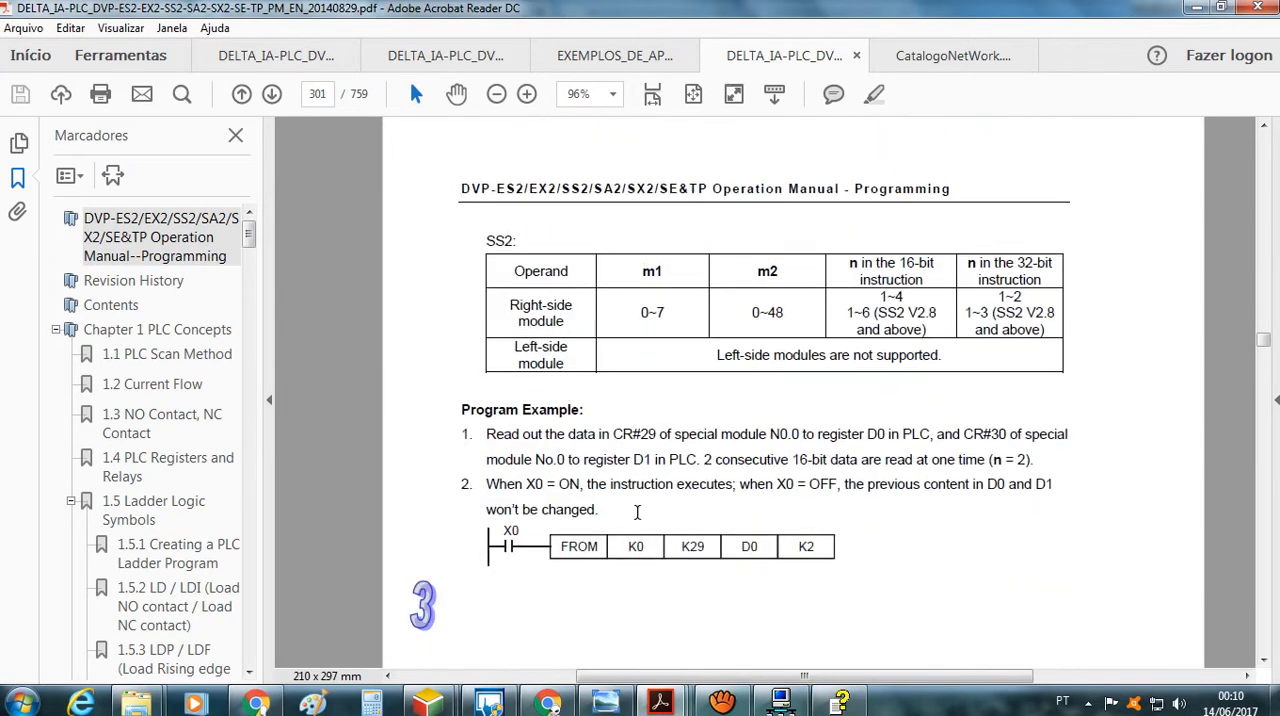
scroll(637, 511, "down", 10)
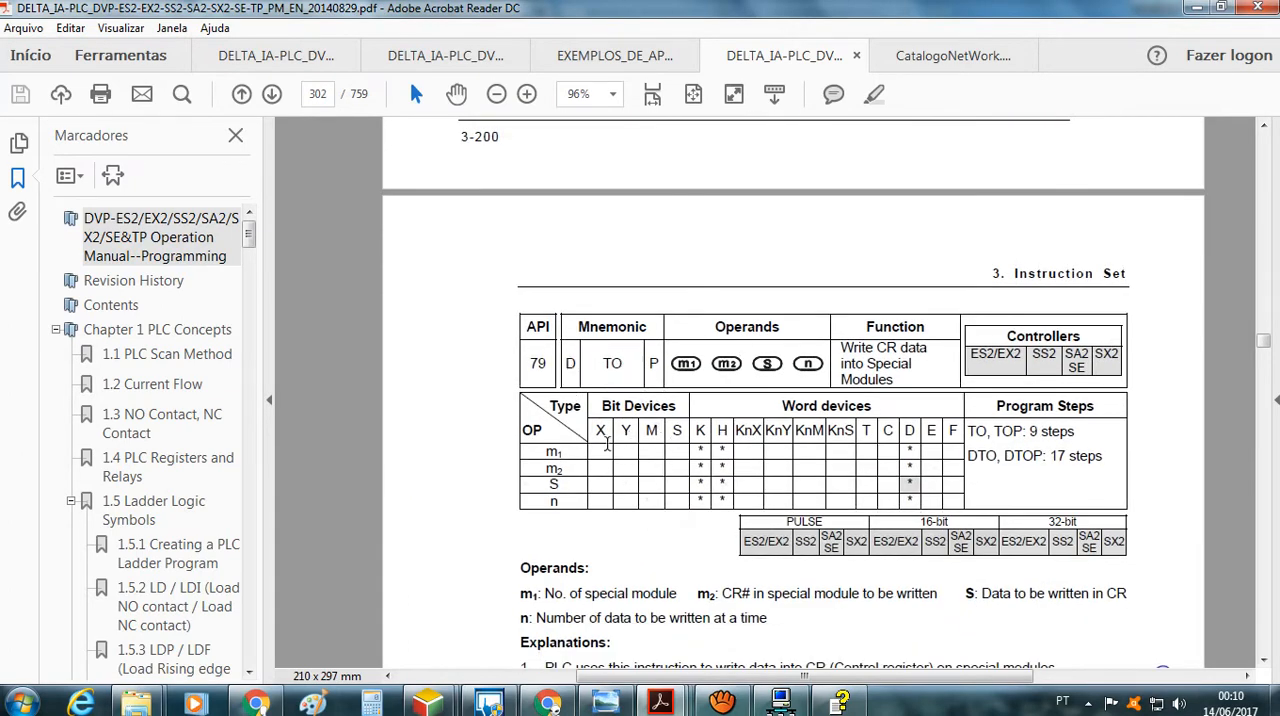
scroll(630, 488, "up", 4)
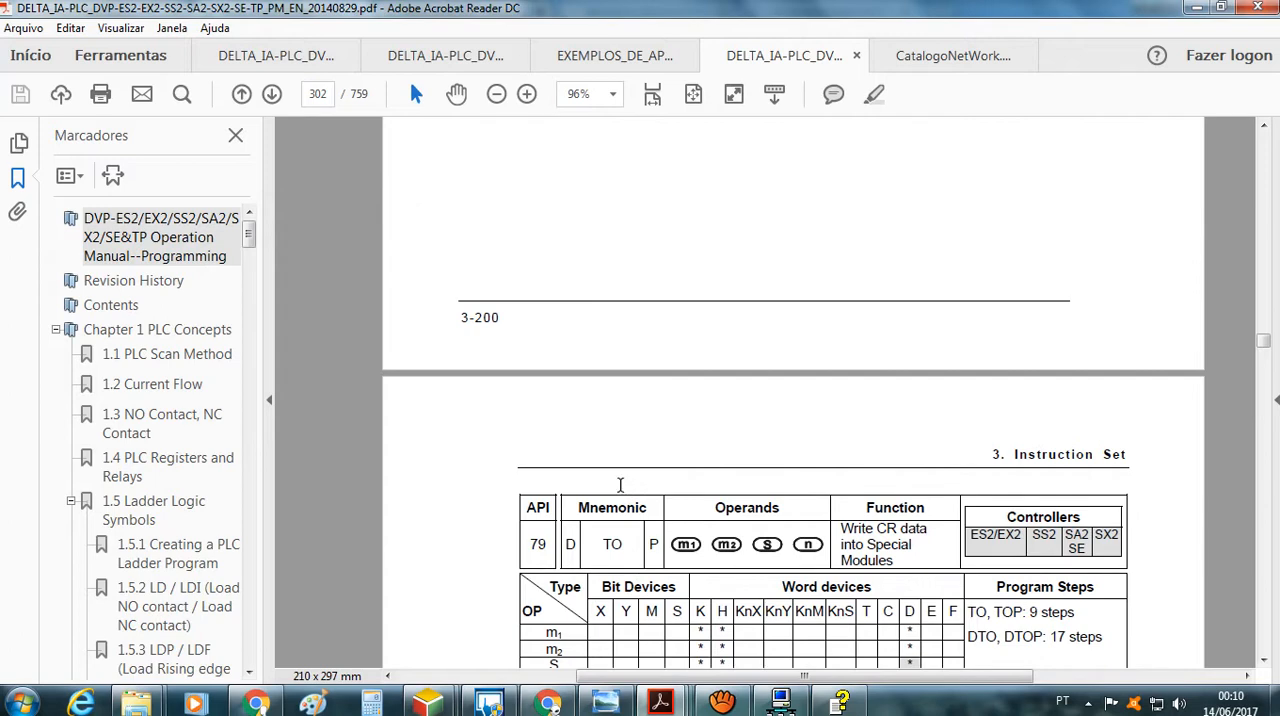
scroll(655, 498, "up", 12)
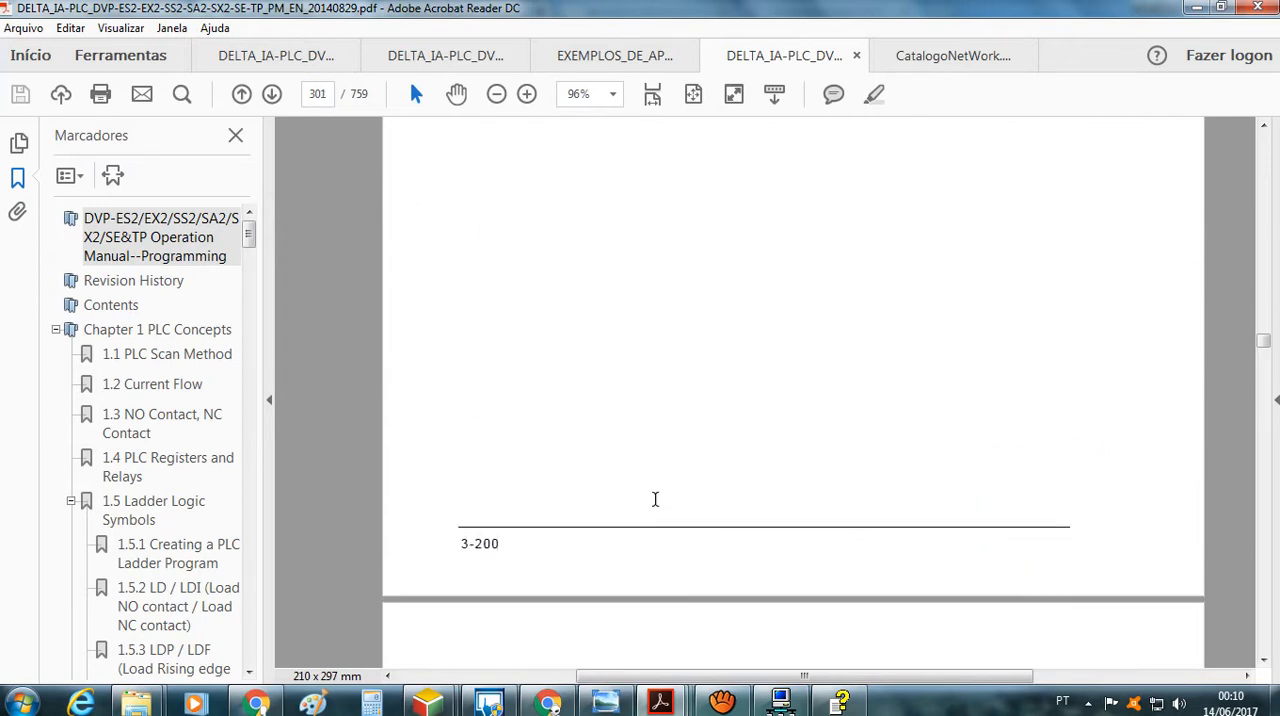
scroll(655, 498, "up", 15)
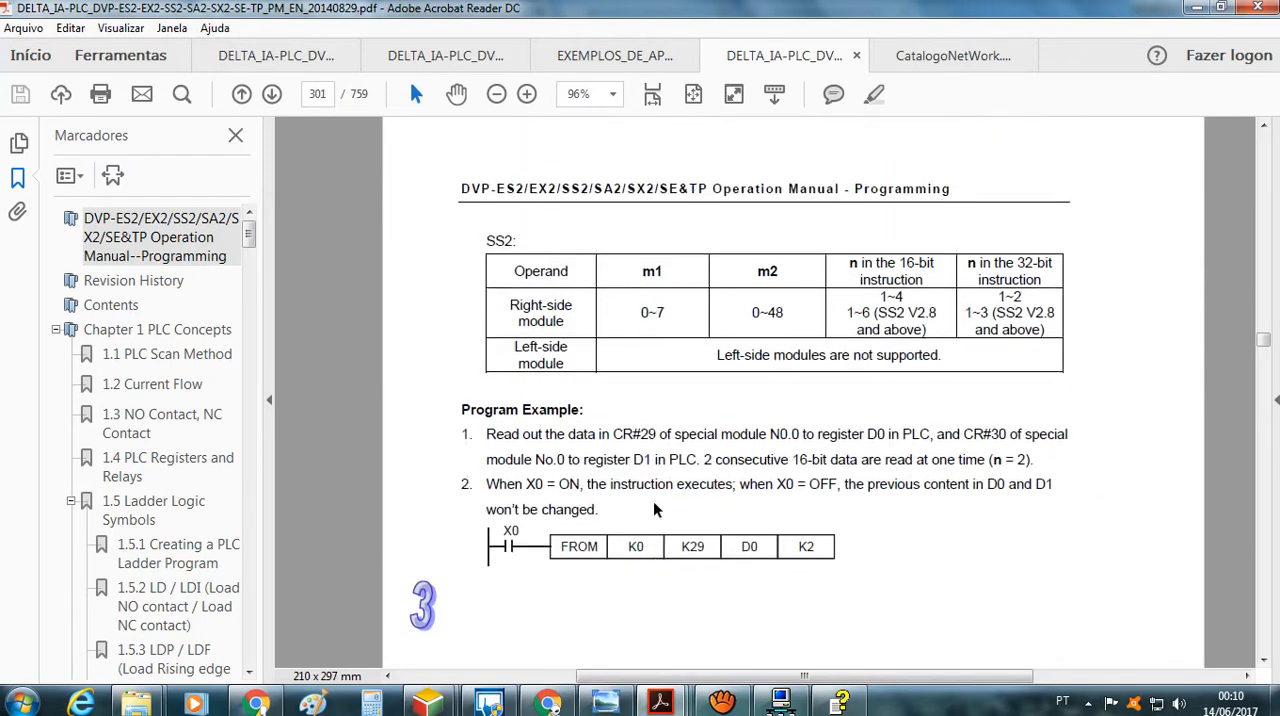
scroll(655, 512, "up", 14)
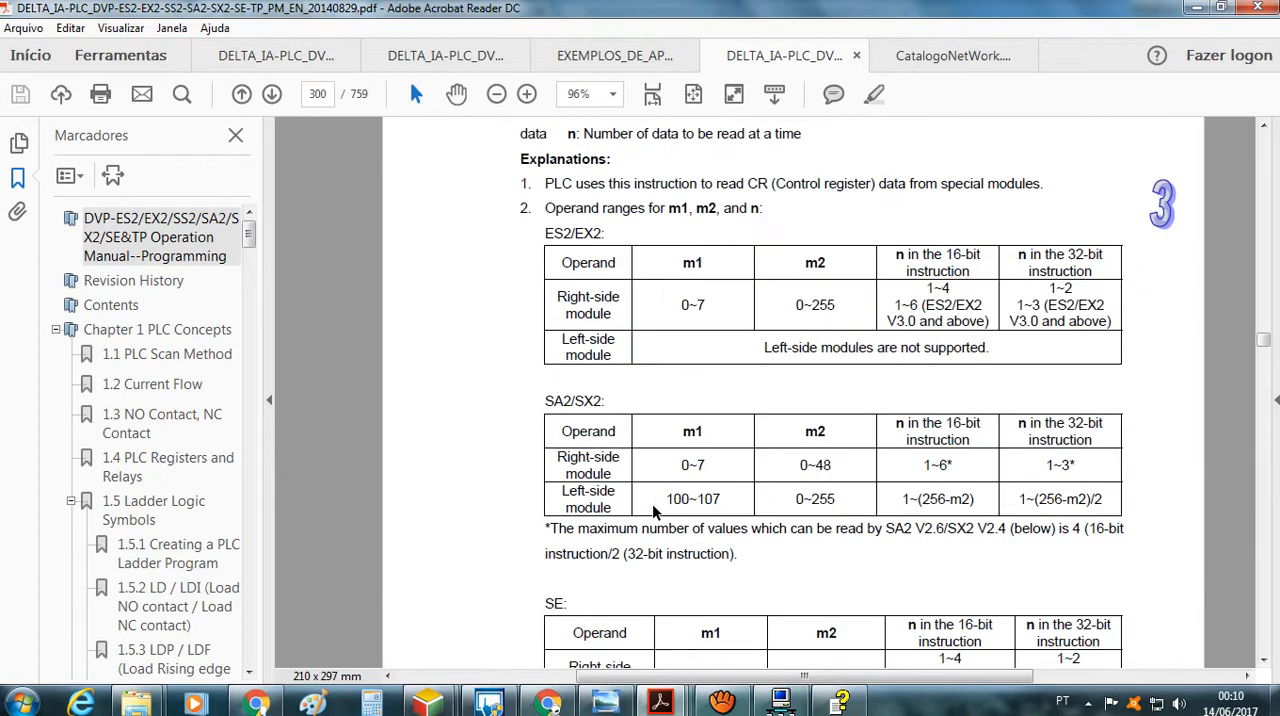
Return to the DVPEN01-SL manual and consult sections 4.1 Control Registers in DVPEN01-SL and 5.2 Basic Settings
left_click(432, 62)
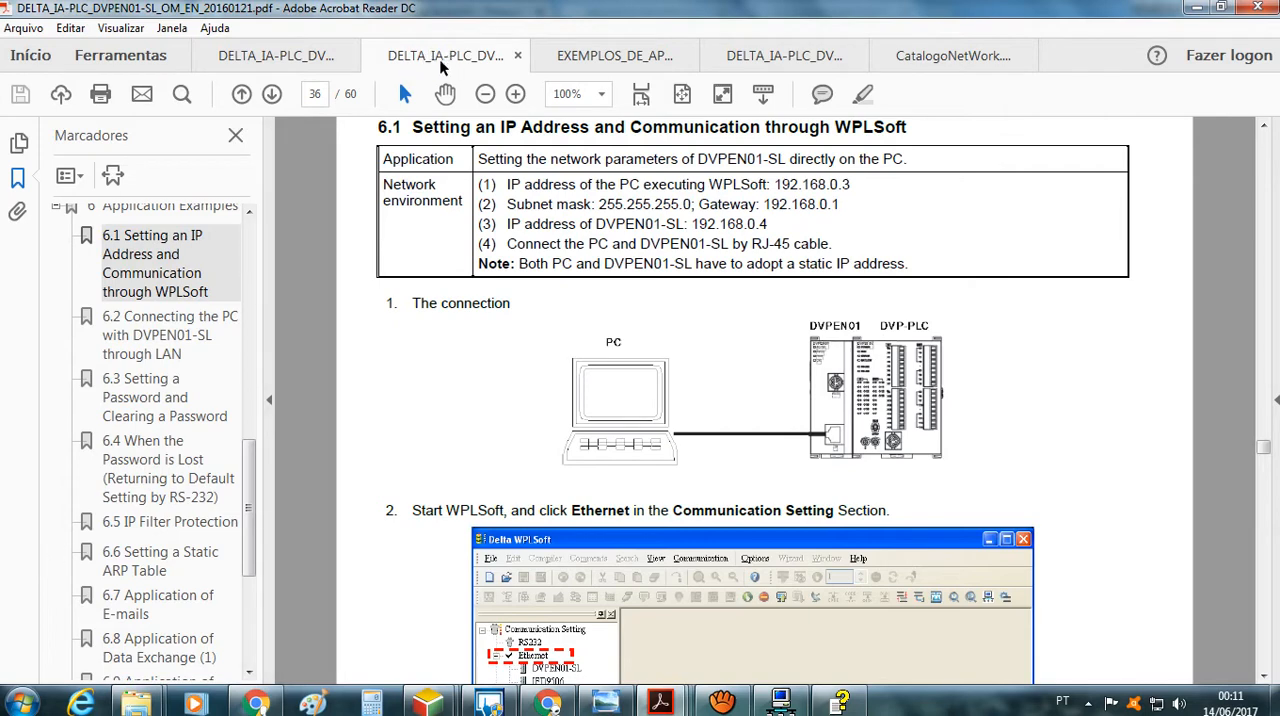
left_click_drag(252, 516, 275, 295)
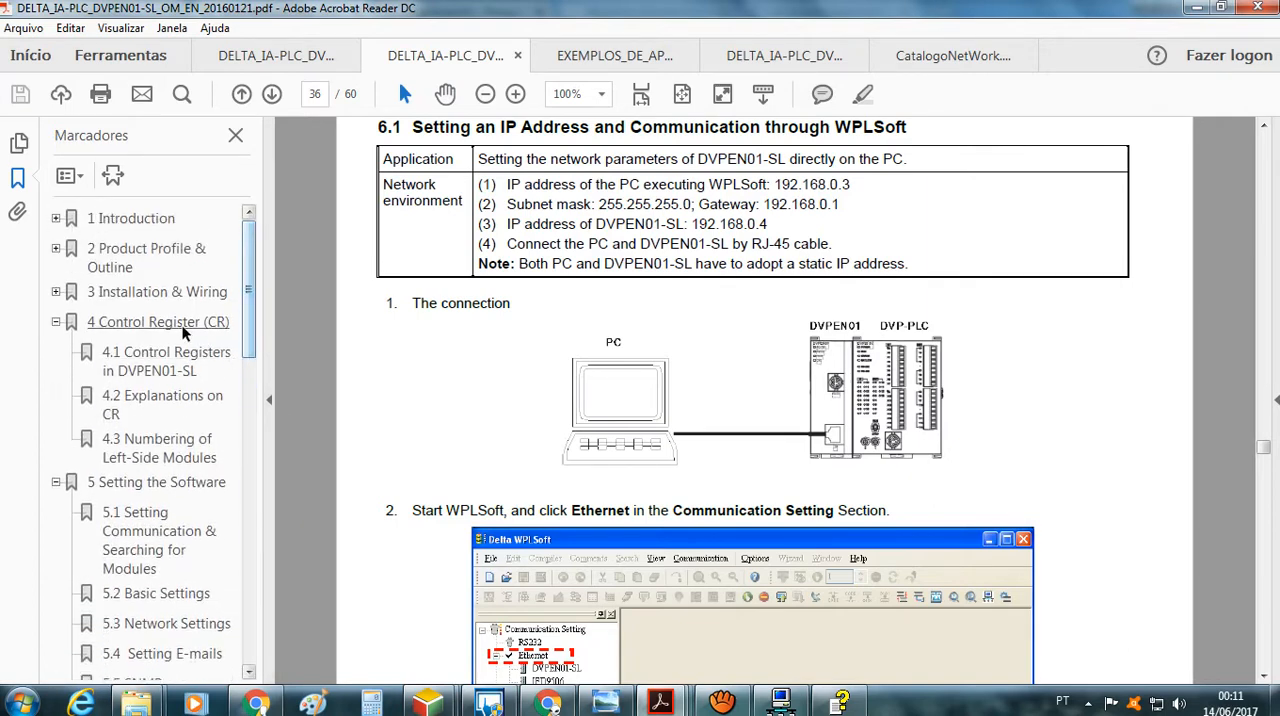
left_click(137, 221)
left_click(136, 371)
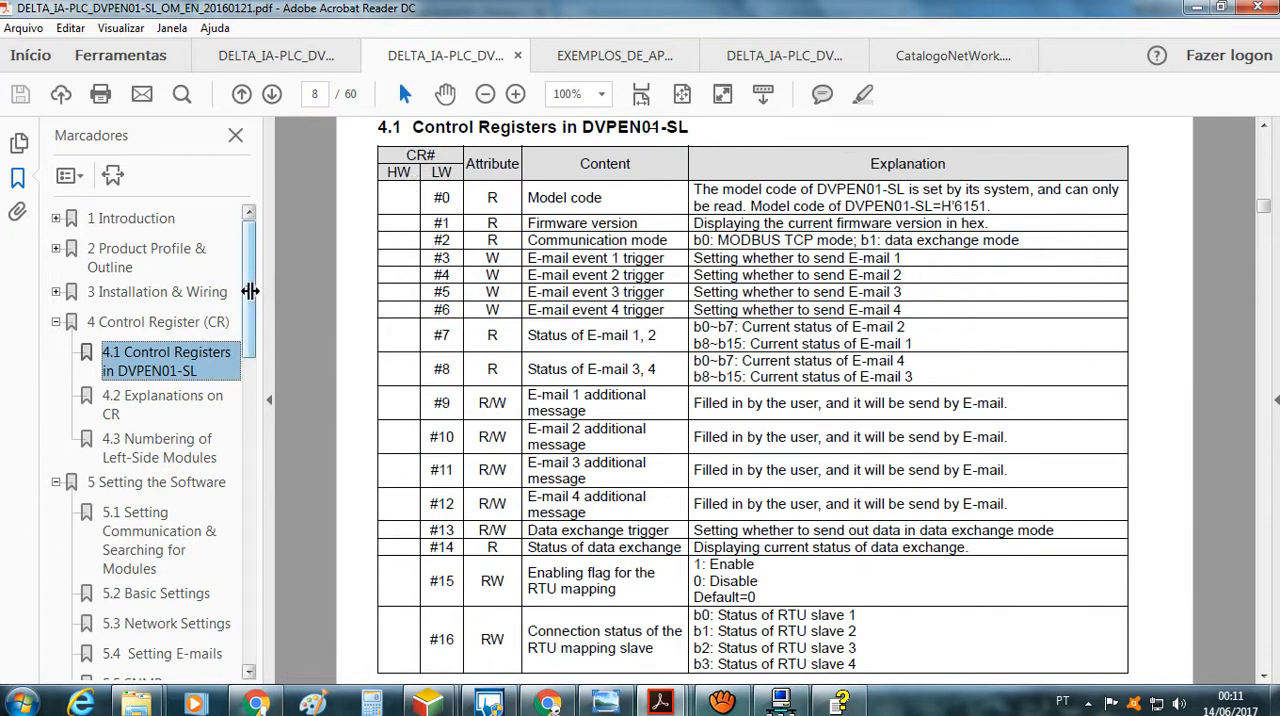
left_click_drag(250, 291, 232, 386)
left_click(191, 313)
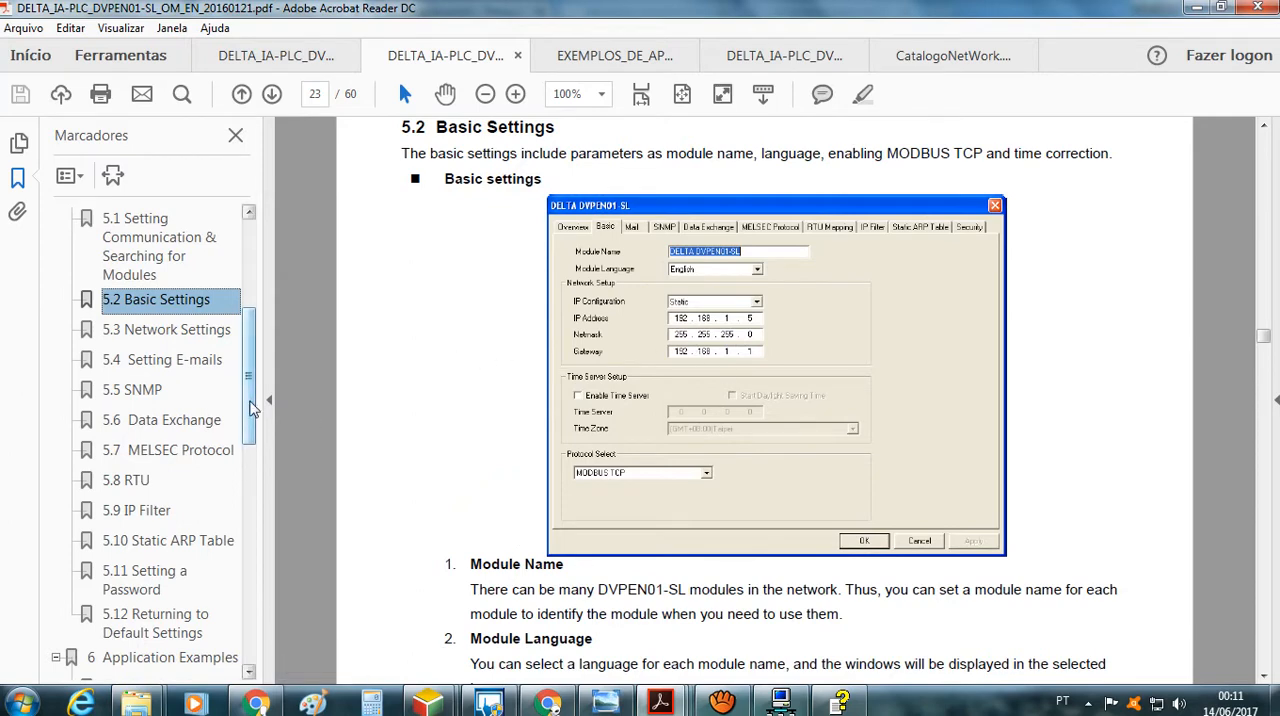
Go to section 6.8 Application of Data Exchange (1) and read its network environment, setup steps and ladder program
left_click_drag(249, 397, 253, 490)
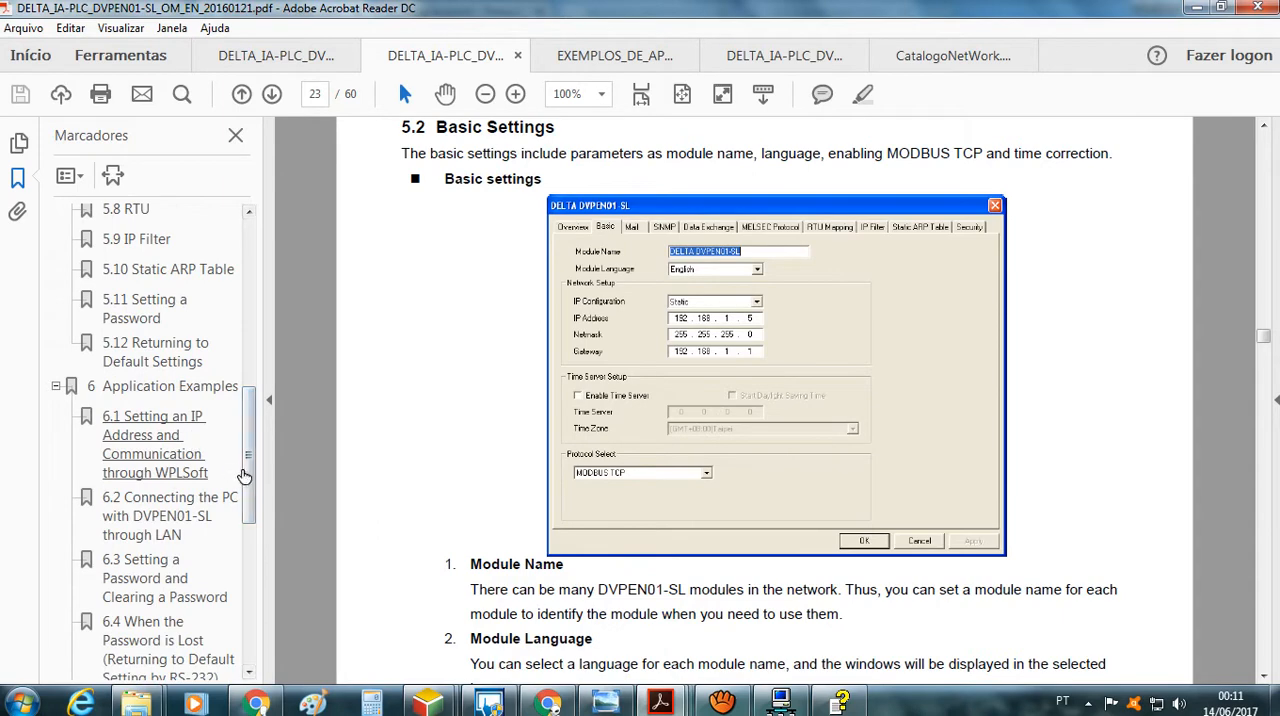
scroll(246, 500, "down", 2)
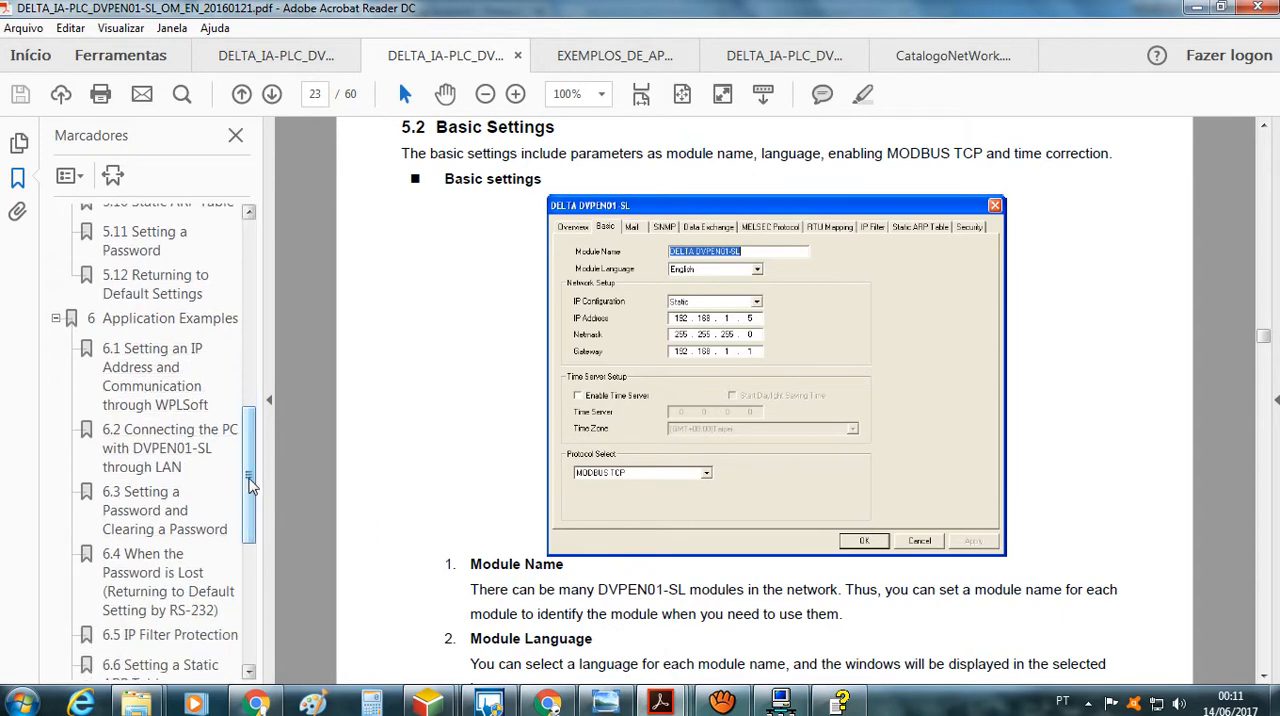
scroll(246, 505, "down", 5)
scroll(243, 535, "down", 1)
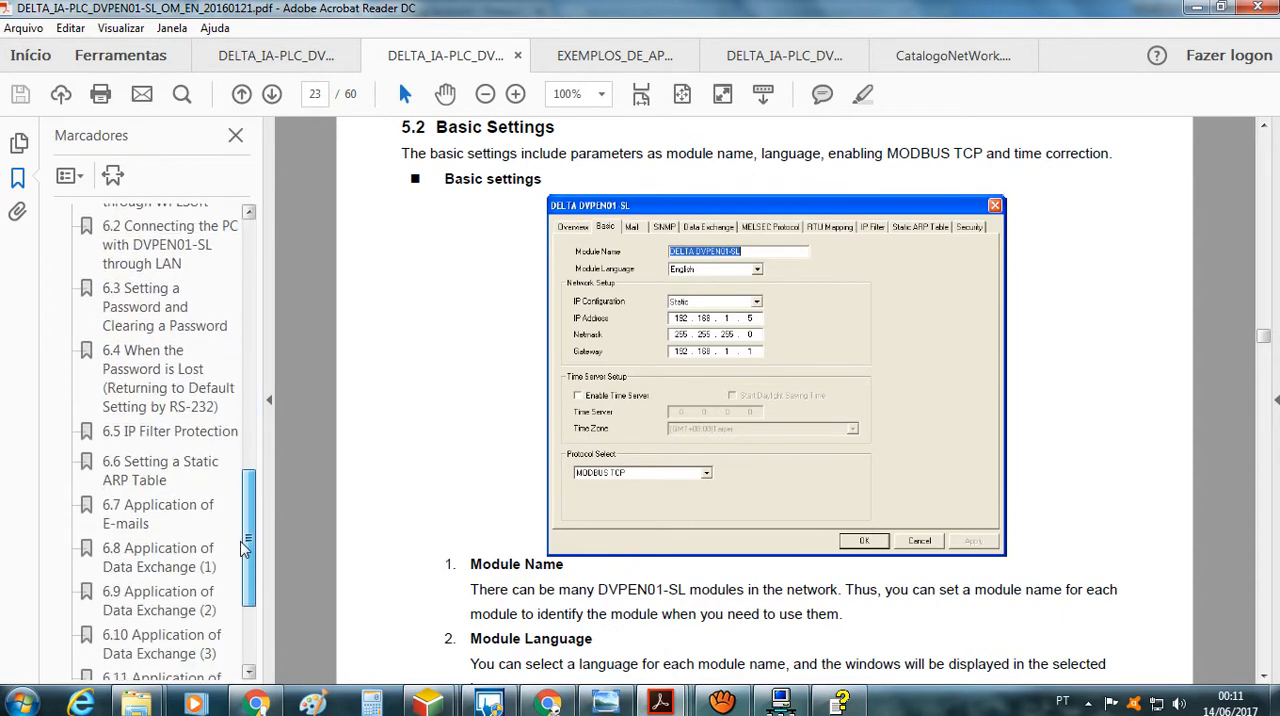
left_click(185, 557)
left_click(1080, 446)
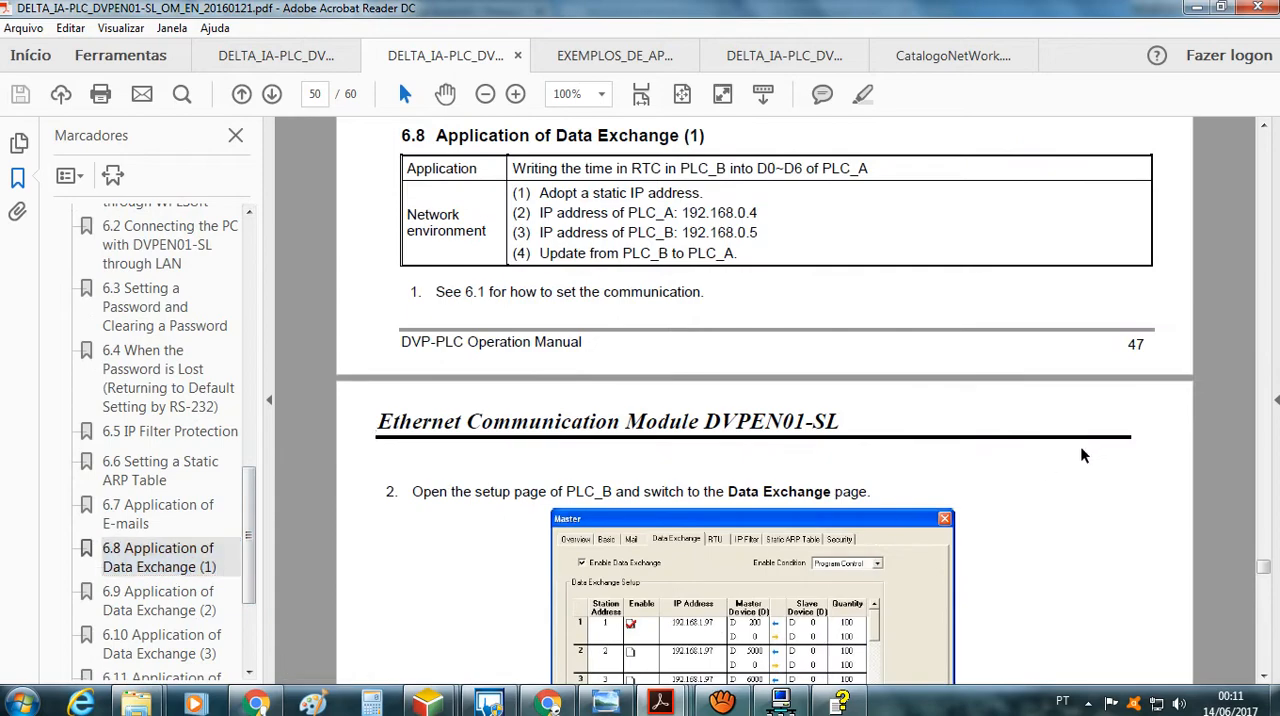
scroll(1080, 446, "down", 5)
scroll(696, 470, "down", 13)
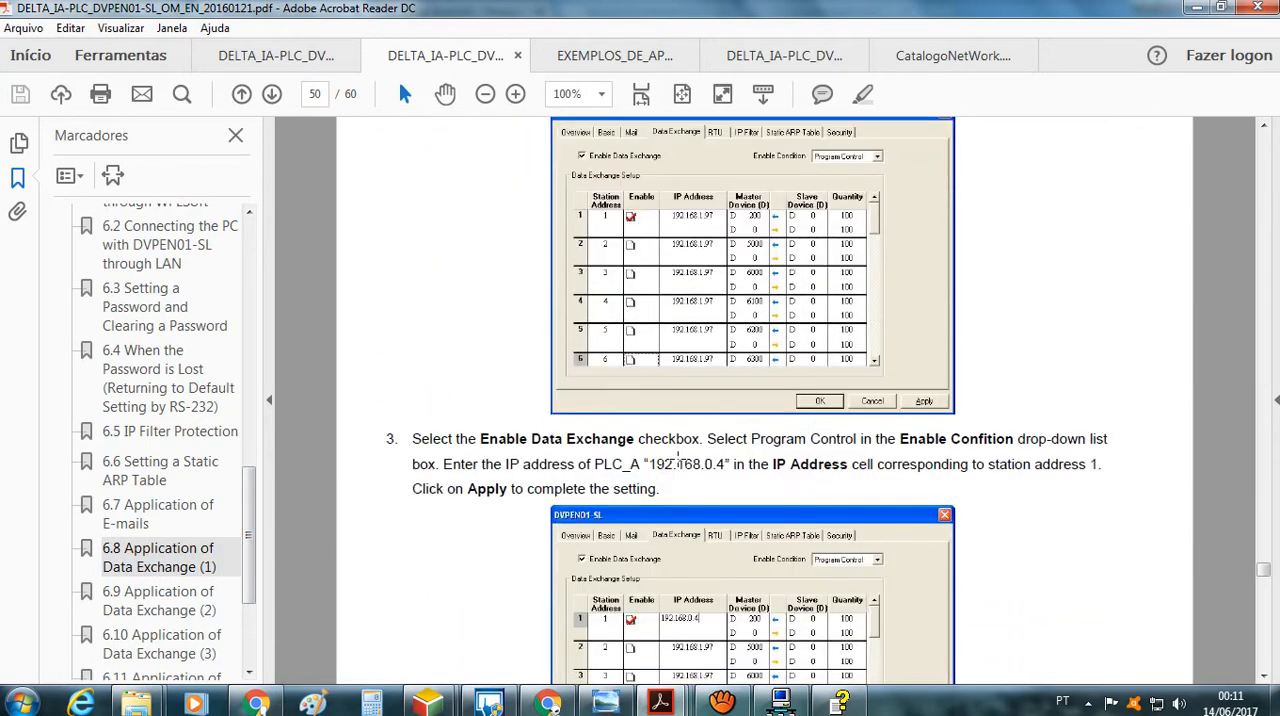
scroll(696, 470, "down", 10)
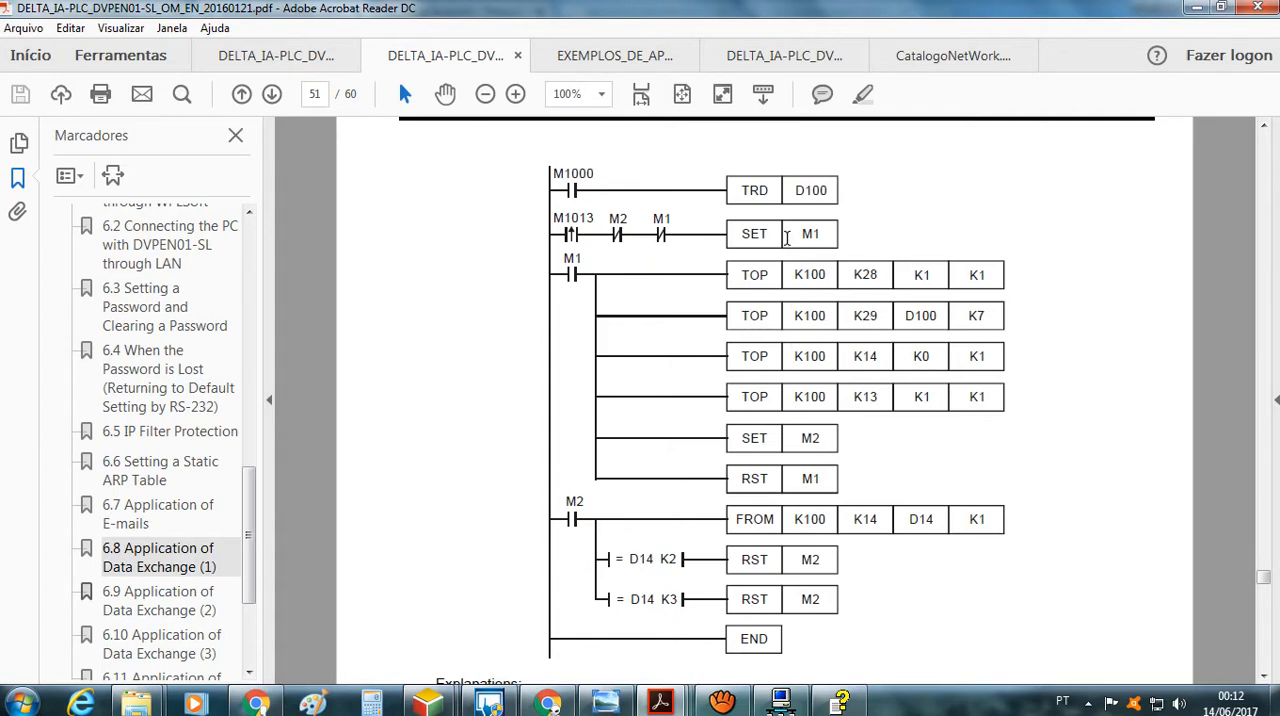
Review the open reference PDFs, including the Appendix B contents and the Ethernet connection example, finishing at the CatalogoNetWork.pdf network diagram
left_click(762, 63)
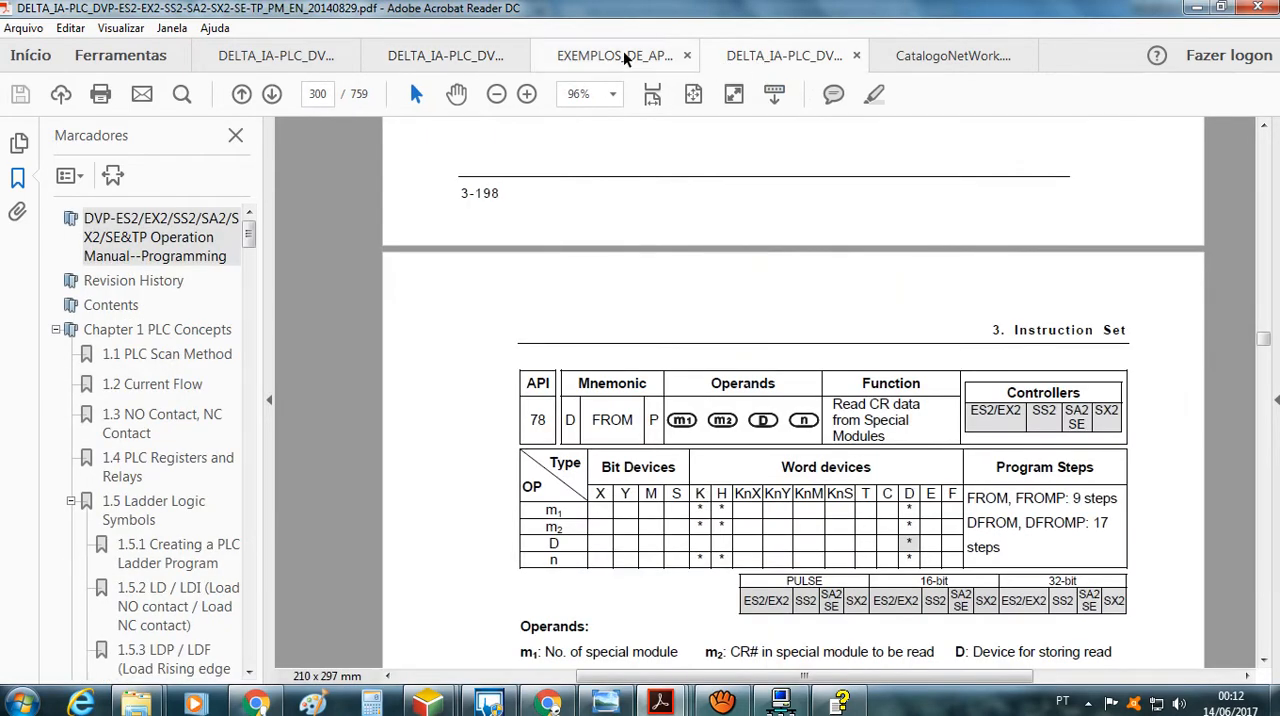
left_click(926, 57)
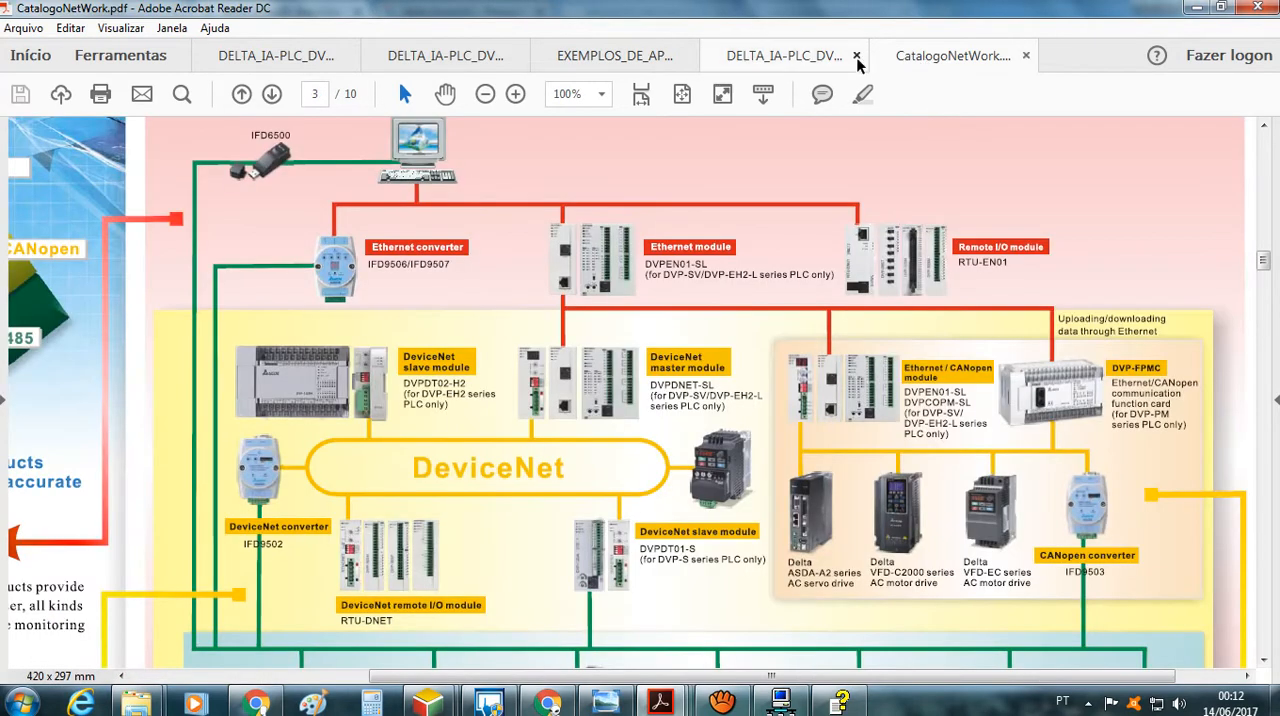
left_click(784, 55)
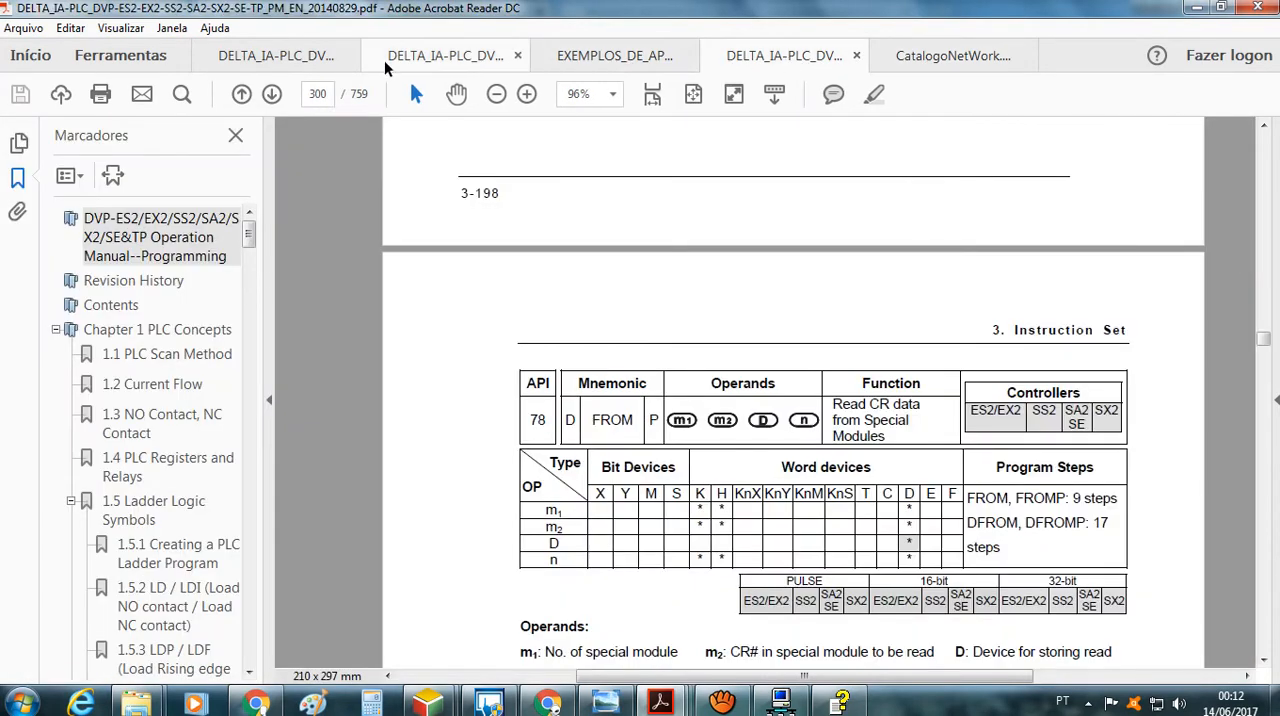
left_click(287, 52)
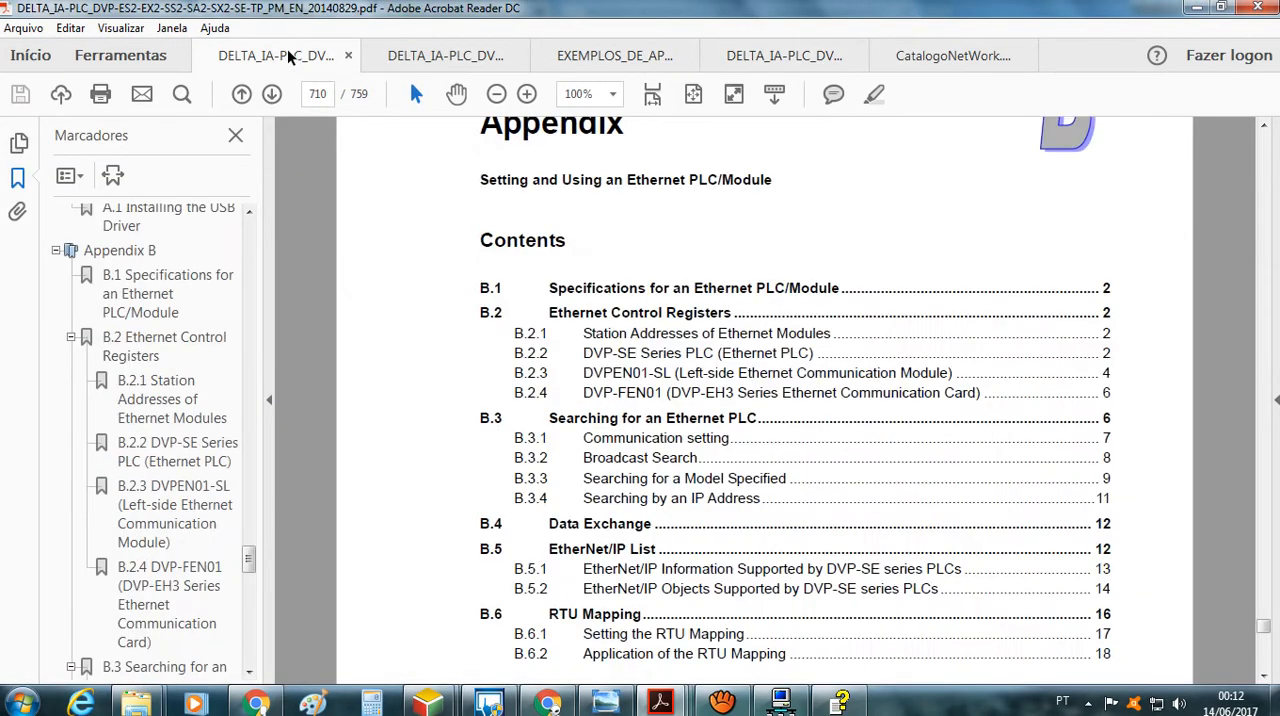
left_click(395, 57)
left_click(594, 52)
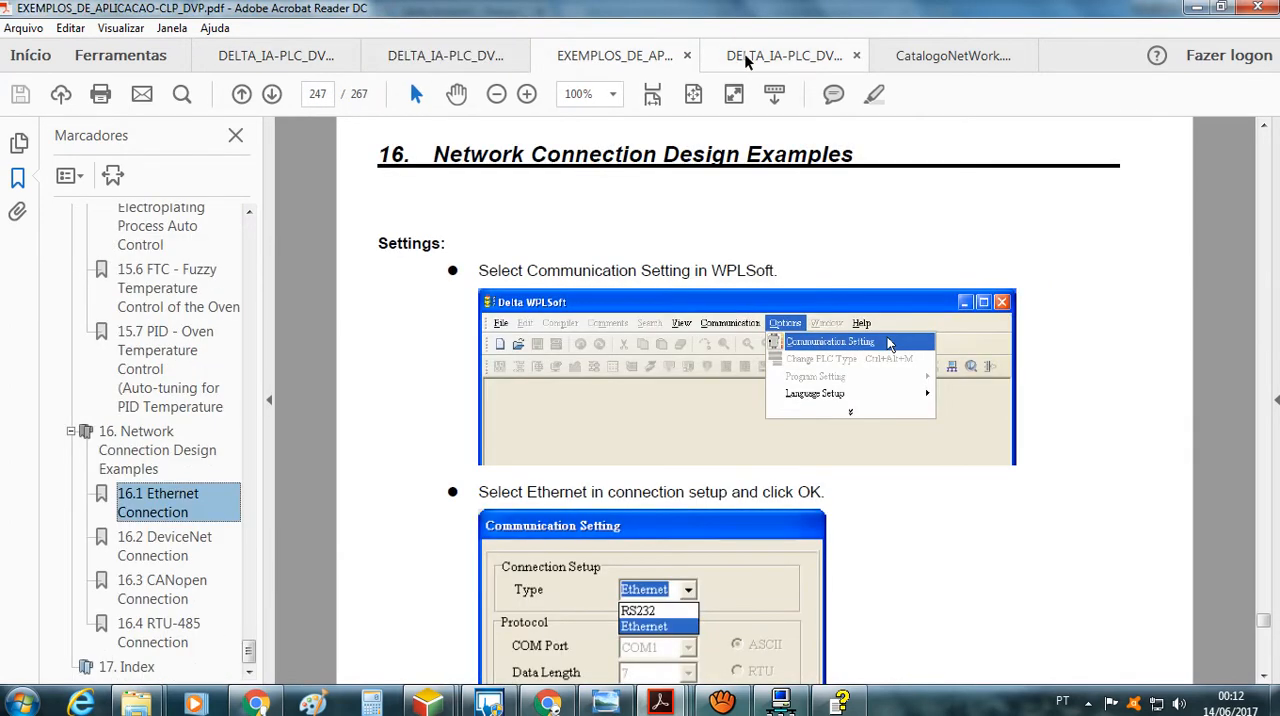
left_click(803, 55)
left_click(905, 56)
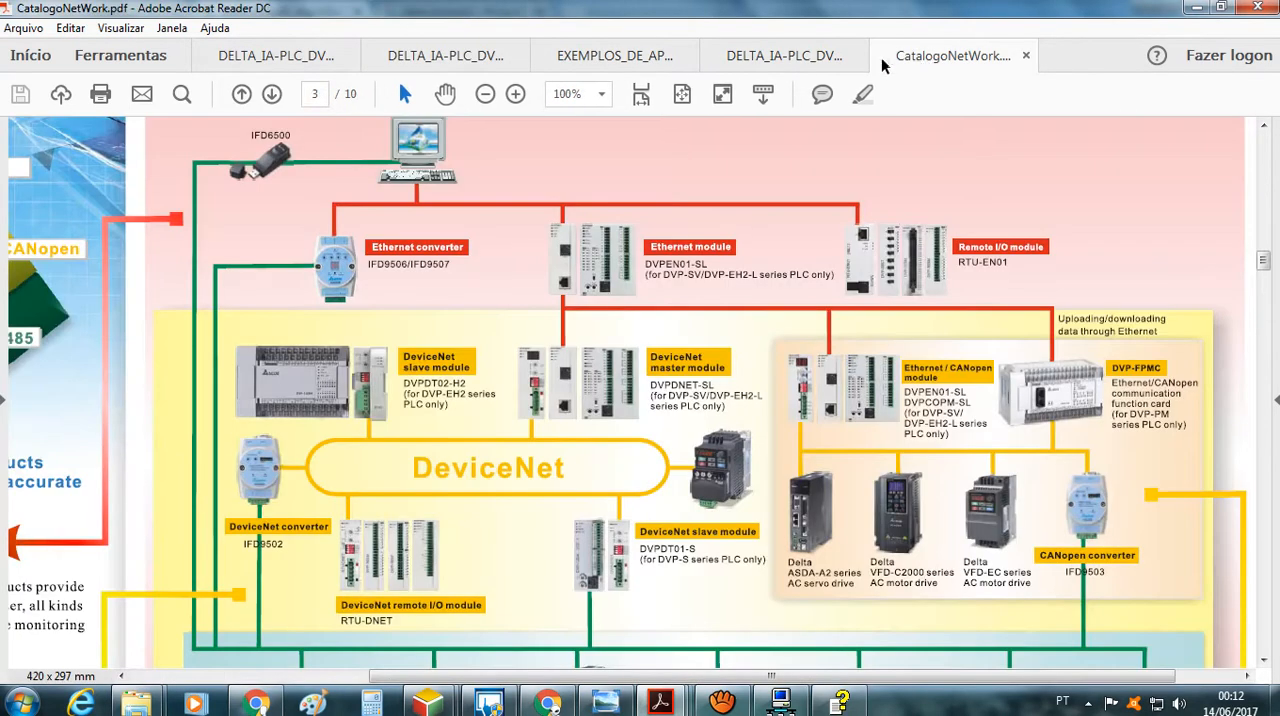
Open the recent file Delta_DVP_Catalogo_Geral.pdf and collapse the tools pane to widen the document view
left_click(24, 28)
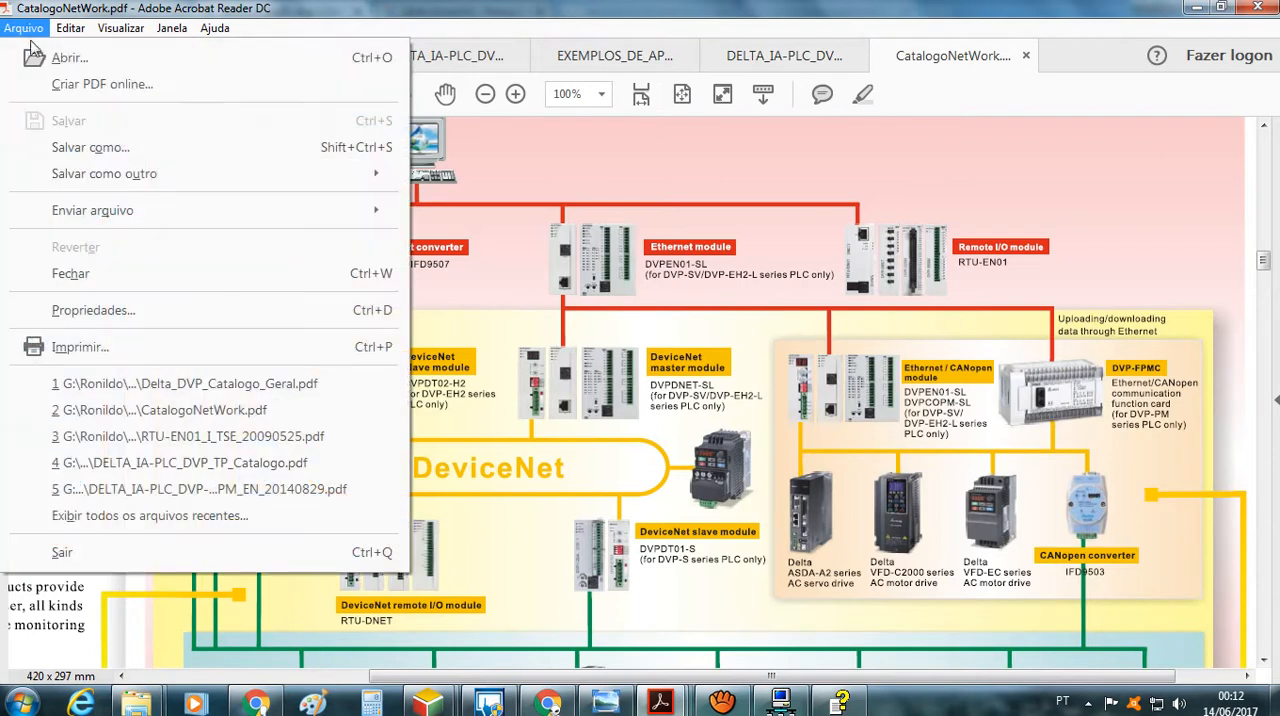
left_click(200, 385)
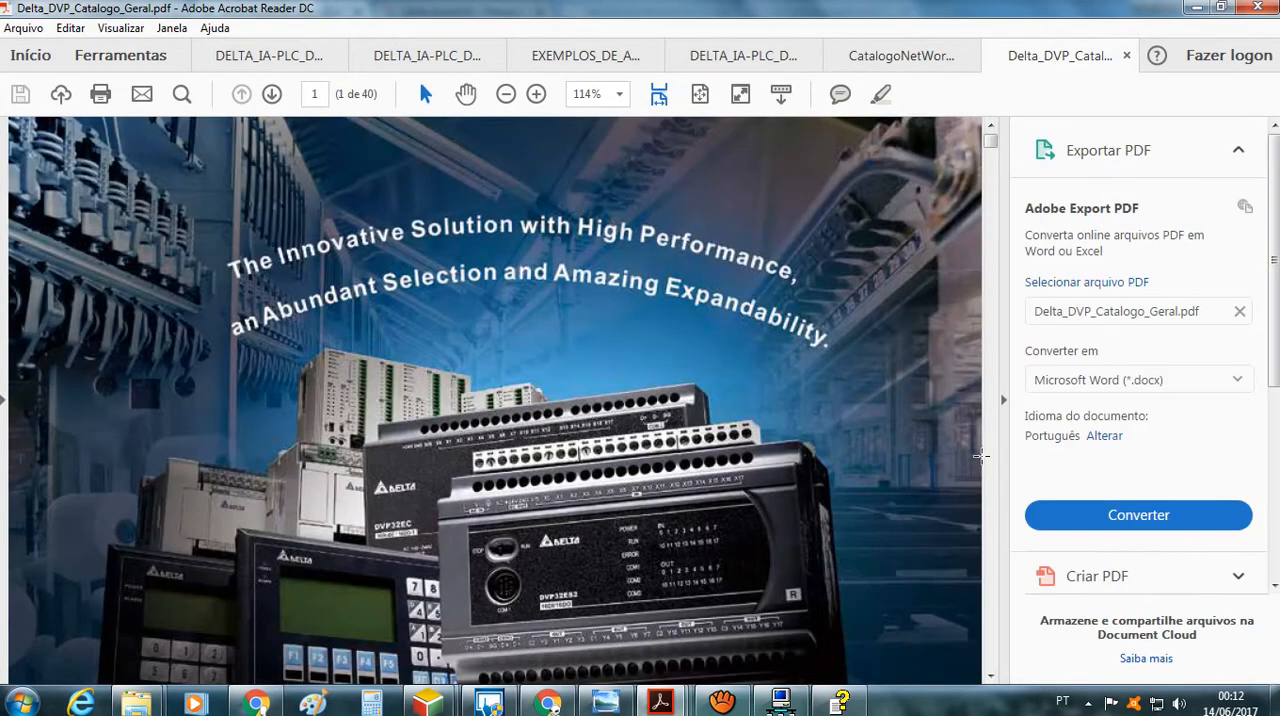
left_click(1005, 405)
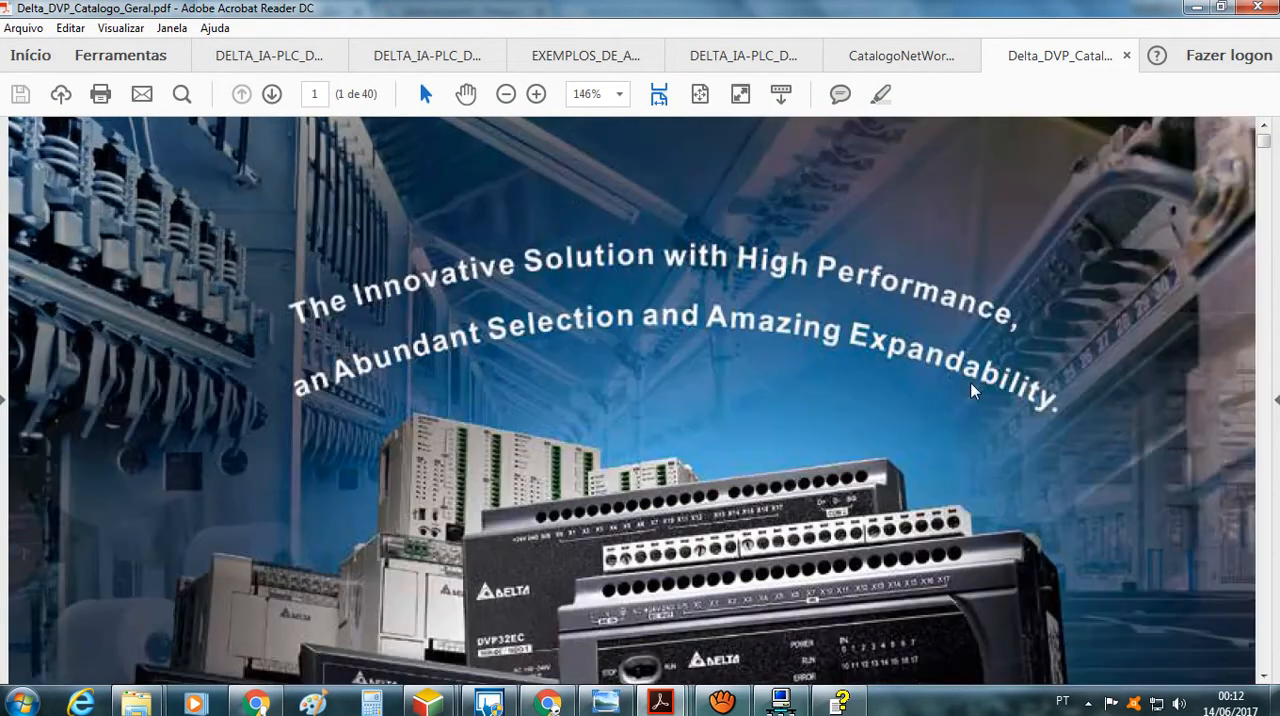
Browse the general catalogue to the DVP-PM Series motion controller on page 10 and reduce the zoom to 66.7%
left_click(272, 94)
left_click(272, 94)
left_click(272, 94)
left_click(272, 94)
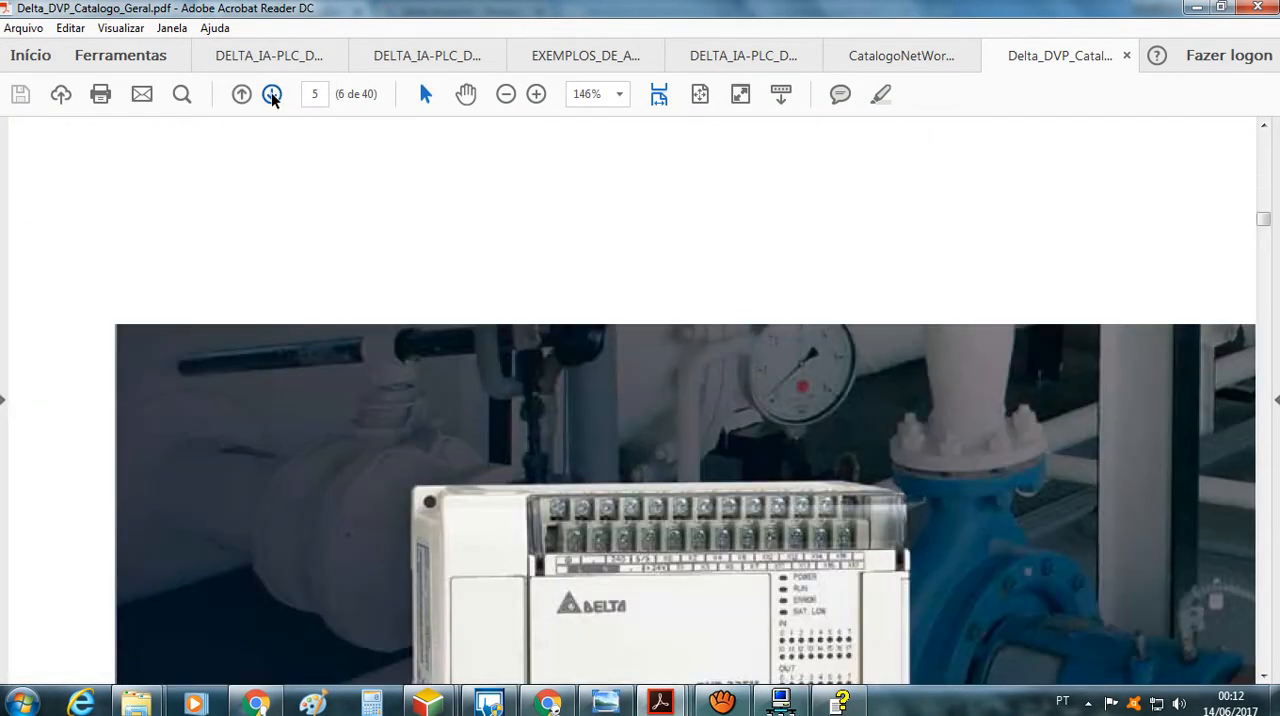
left_click(272, 94)
left_click(272, 94)
left_click(272, 94)
left_click(272, 94)
left_click(272, 94)
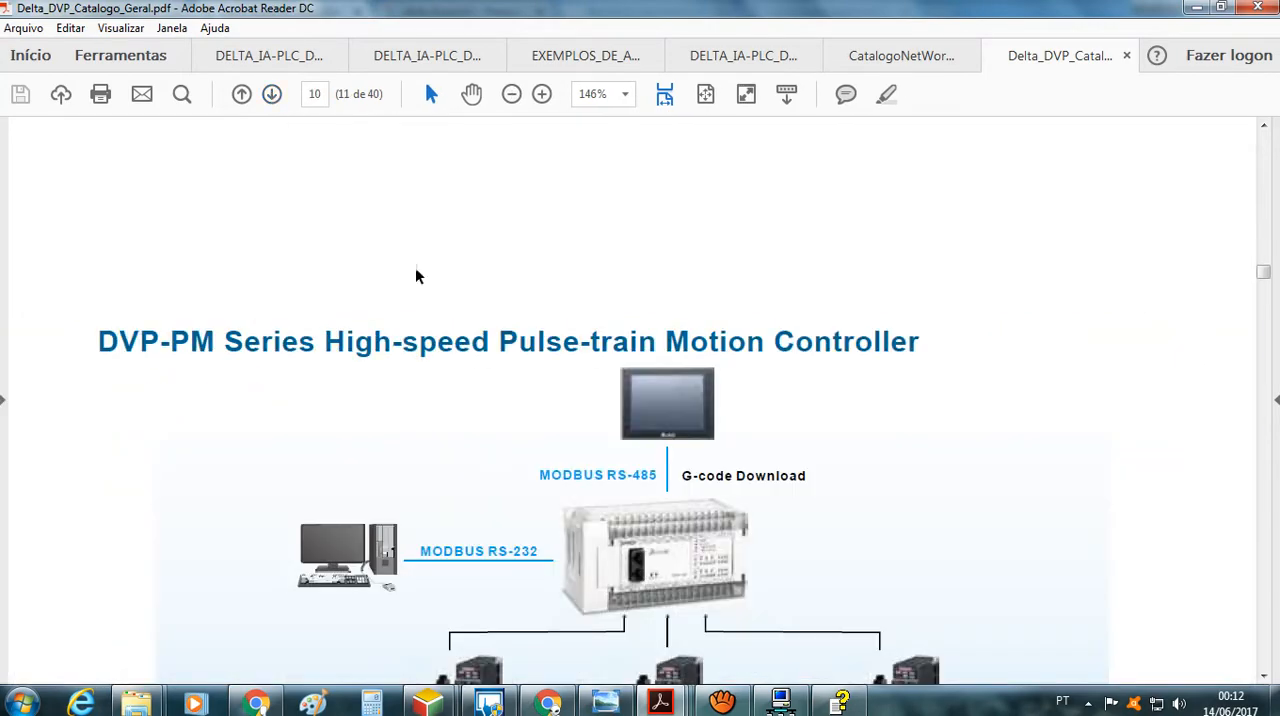
scroll(415, 269, "down", 3)
left_click(511, 94)
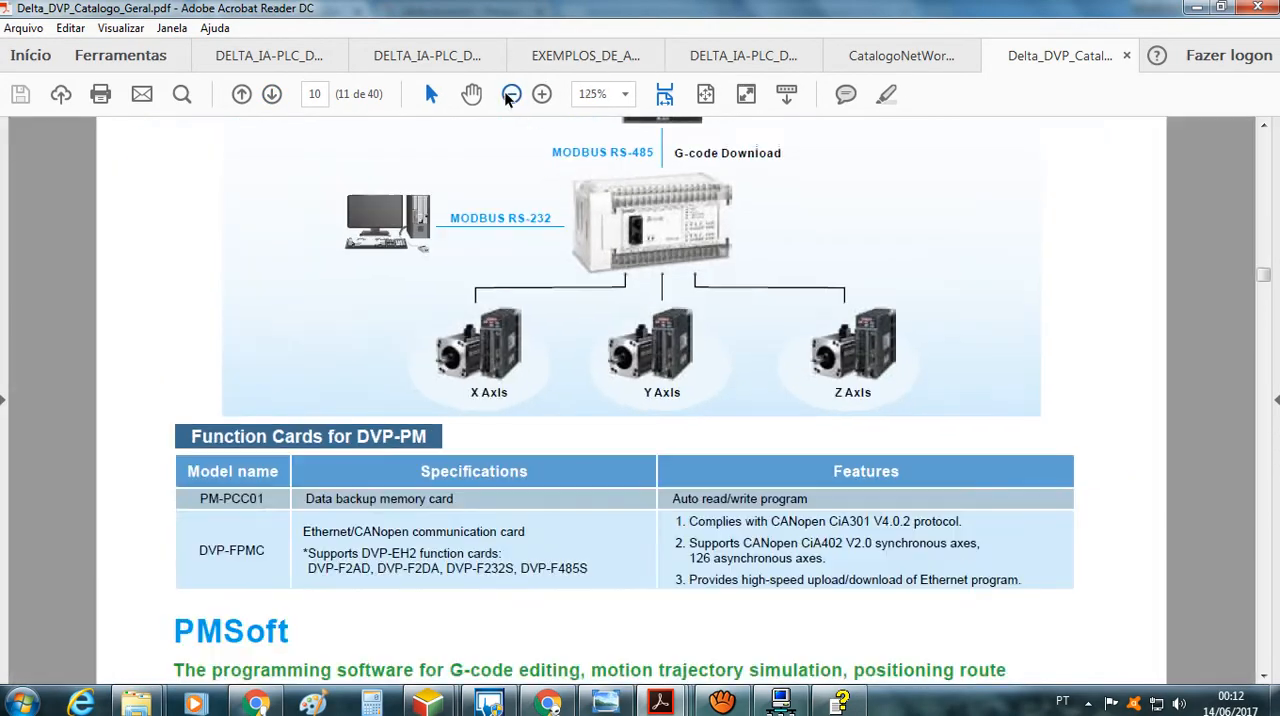
left_click(511, 94)
left_click(511, 94)
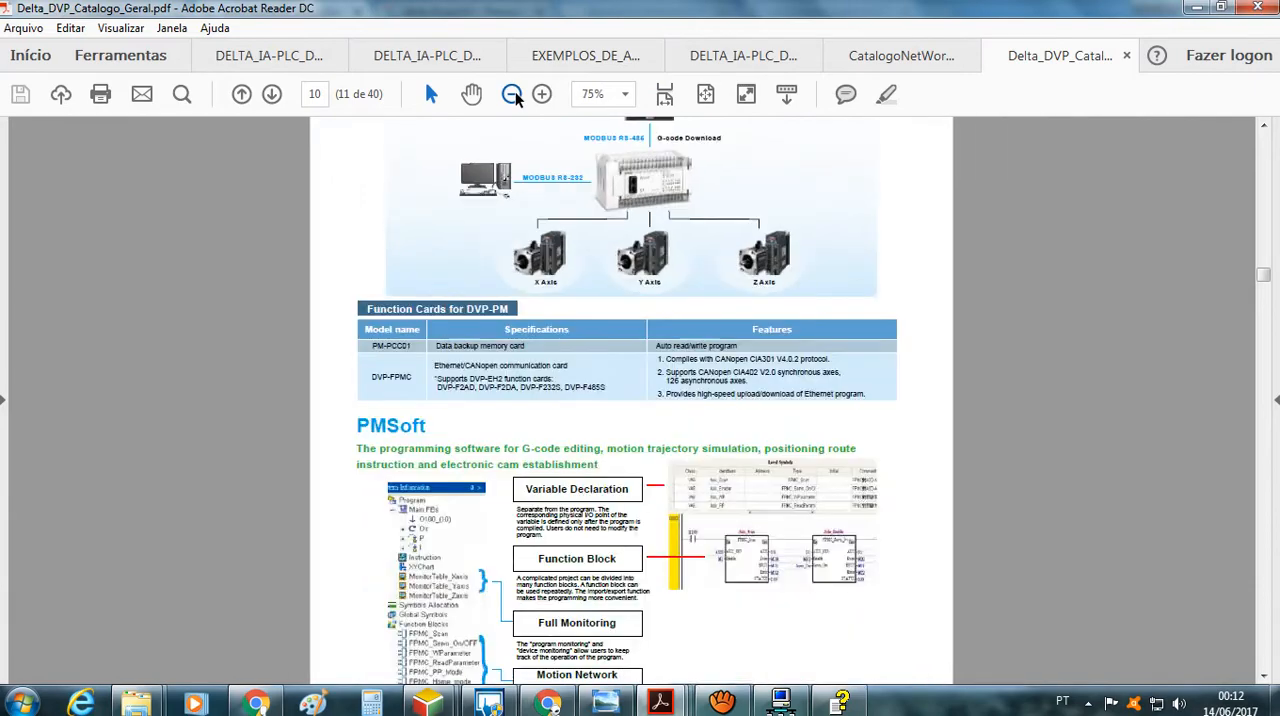
left_click(511, 94)
Browse the catalogue's motion controller, text panel, PLC series and dimension pages, returning to S Series Extension Modules on page 23
left_click(271, 94)
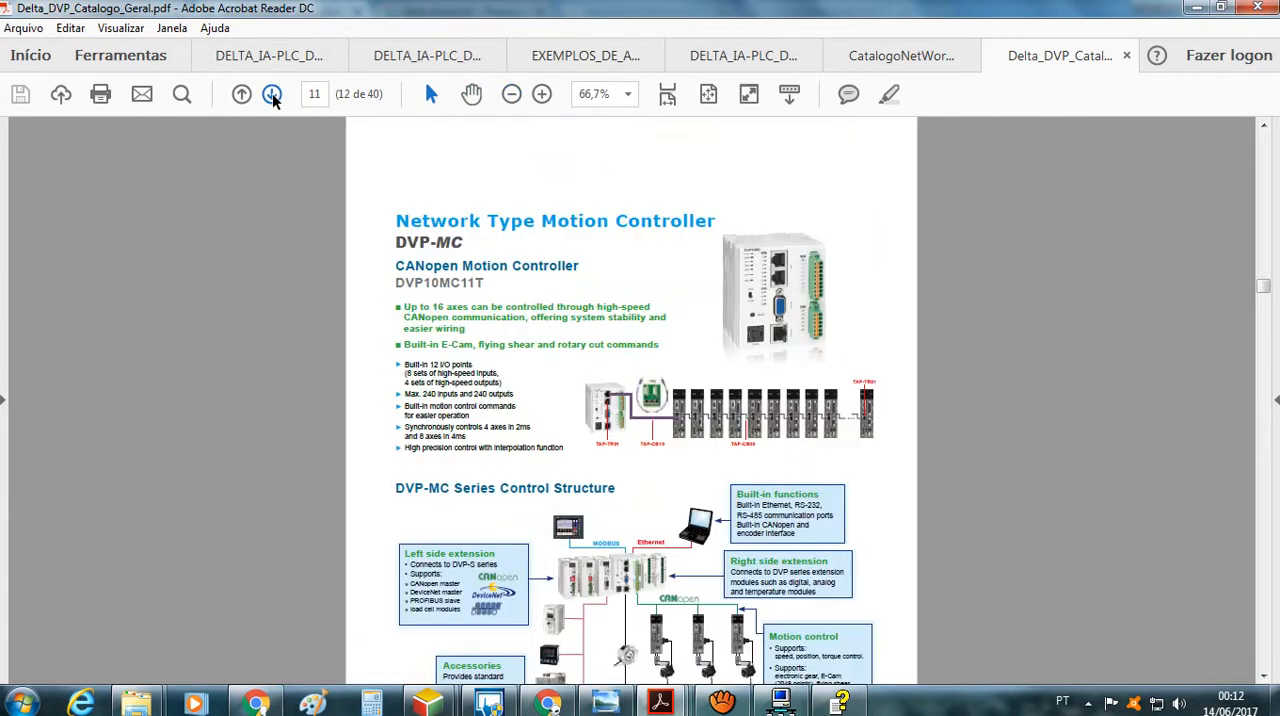
left_click(271, 94)
left_click(271, 94)
left_click(271, 94)
left_click(271, 94)
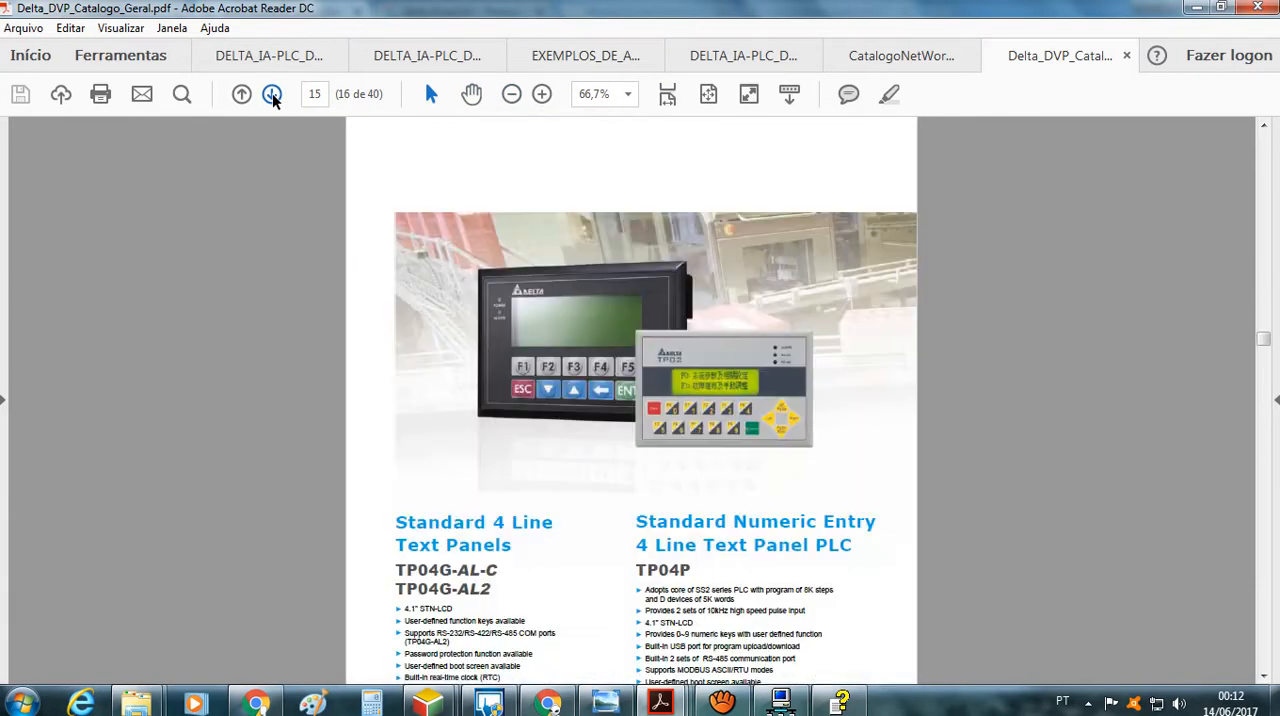
left_click(271, 94)
left_click(271, 94)
left_click(271, 94)
left_click(271, 94)
left_click(271, 94)
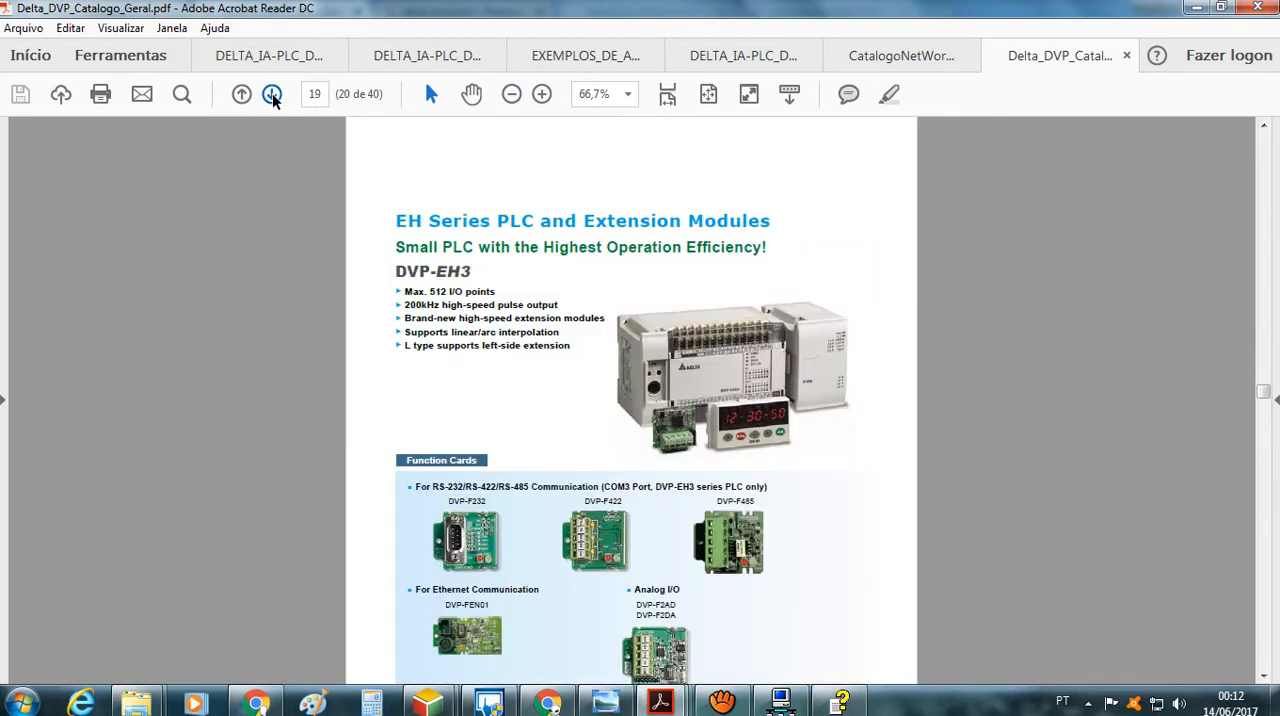
left_click(271, 94)
left_click(271, 94)
left_click(271, 94)
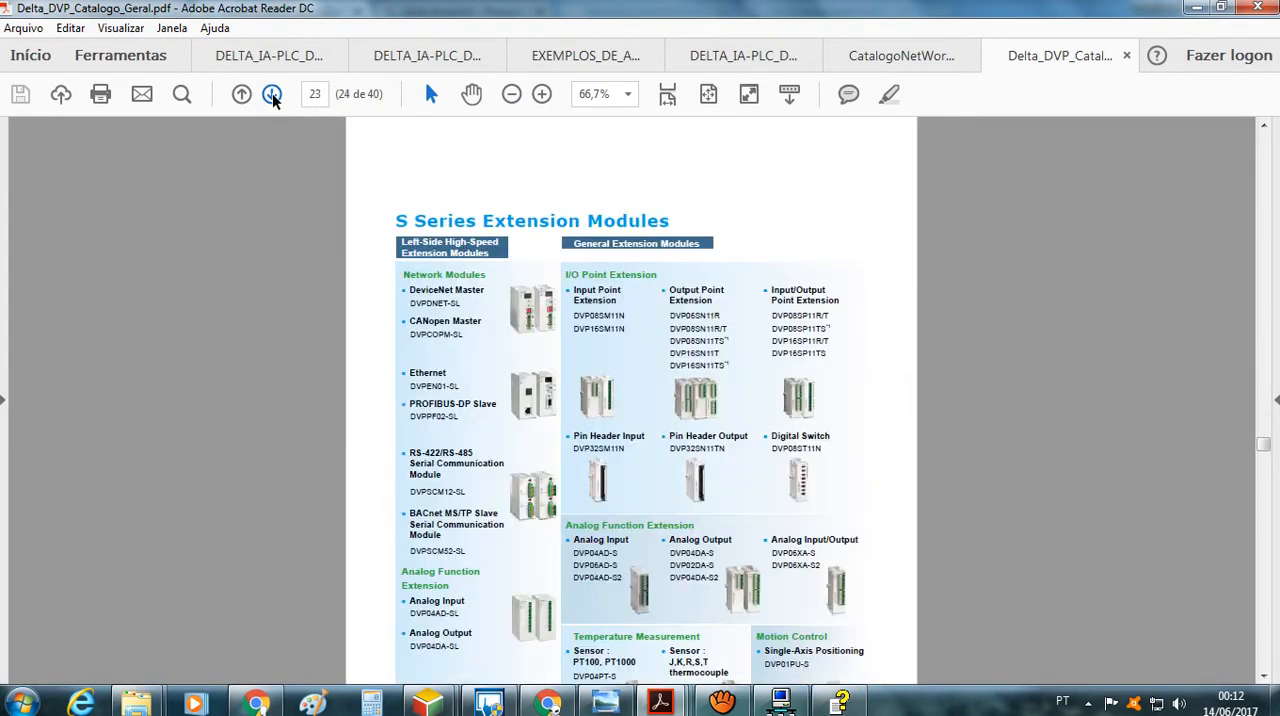
left_click(271, 94)
left_click(271, 94)
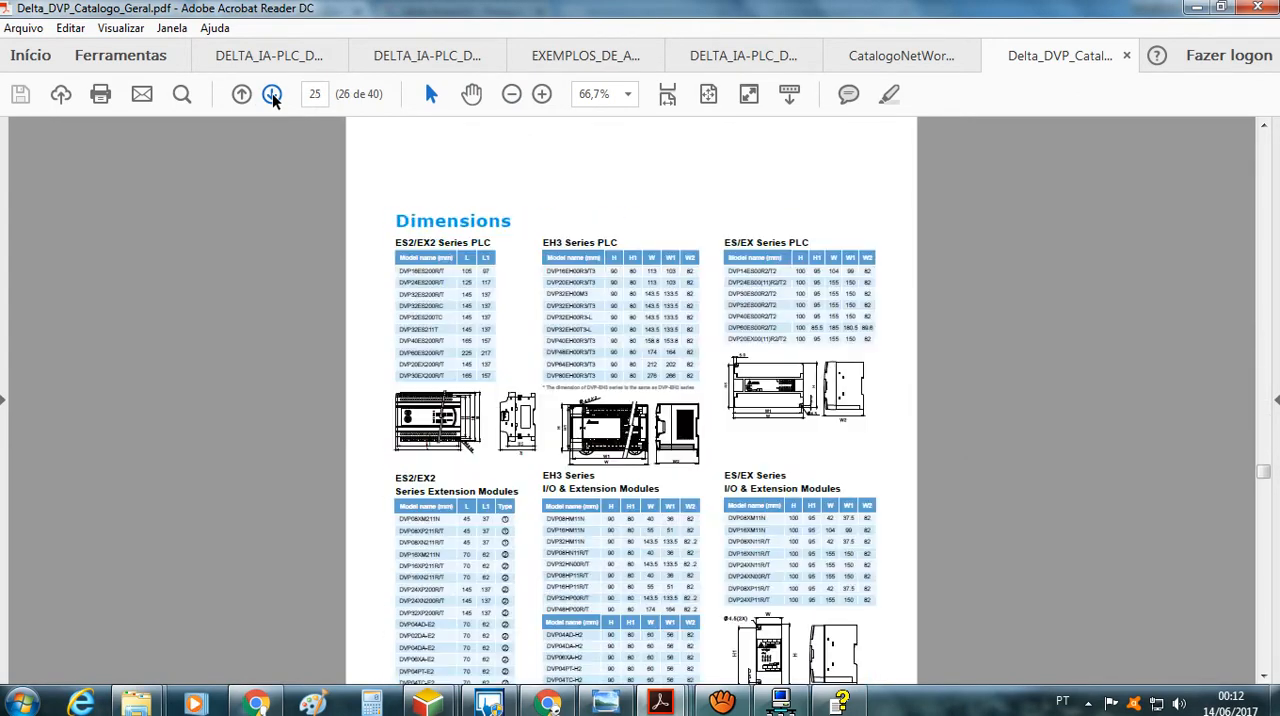
left_click(271, 94)
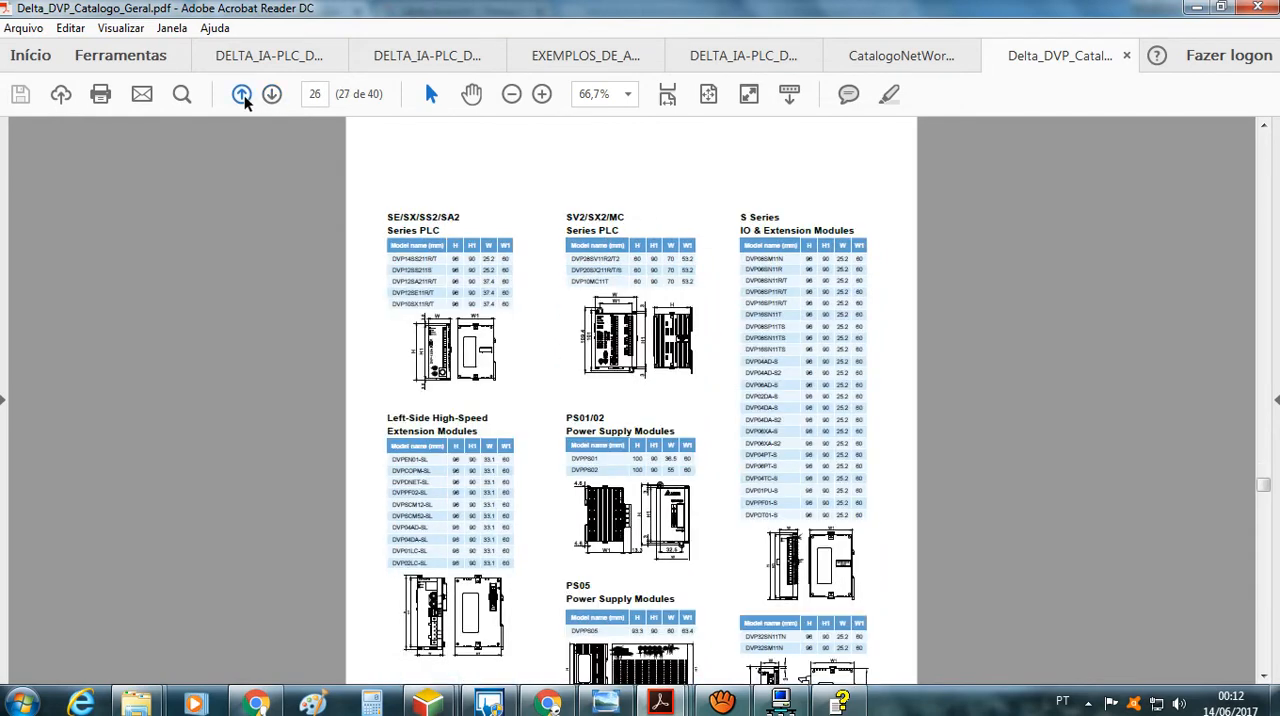
left_click(242, 94)
left_click(242, 94)
left_click(242, 94)
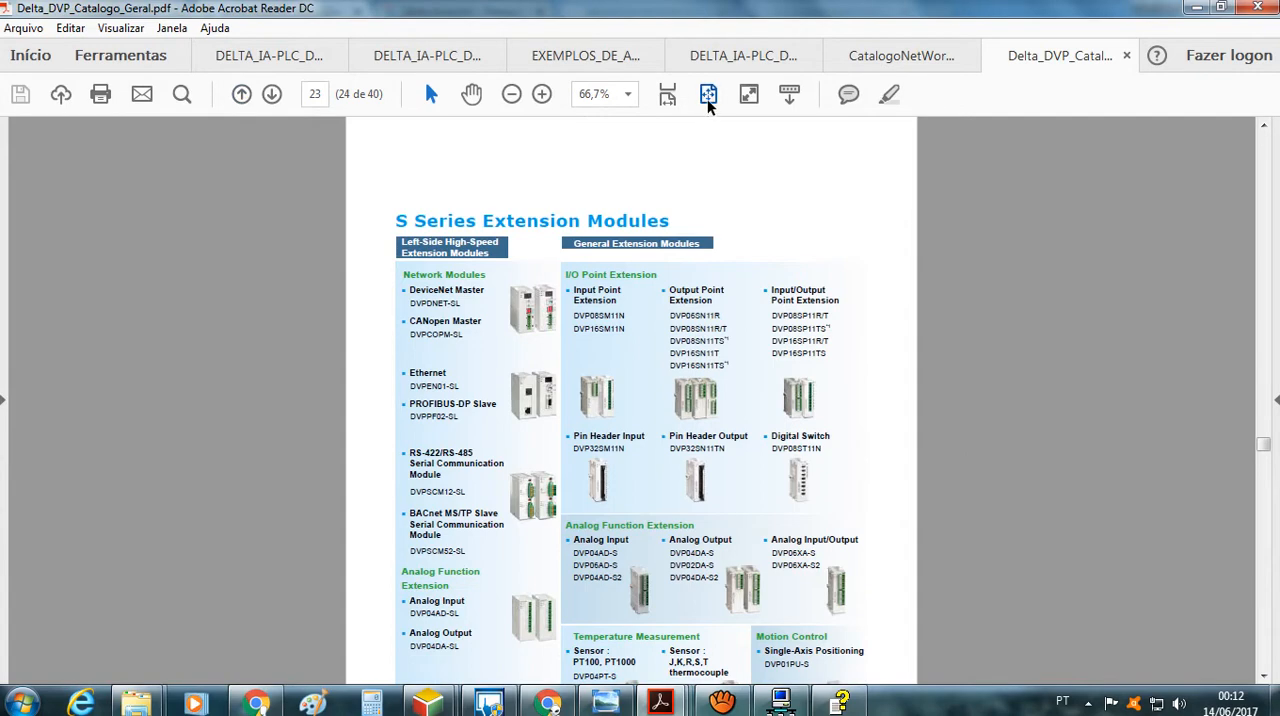
Fit whole pages in the window and review the model name explanation and ordering tables up to page 36
left_click(707, 97)
left_click(271, 95)
left_click(271, 95)
left_click(271, 95)
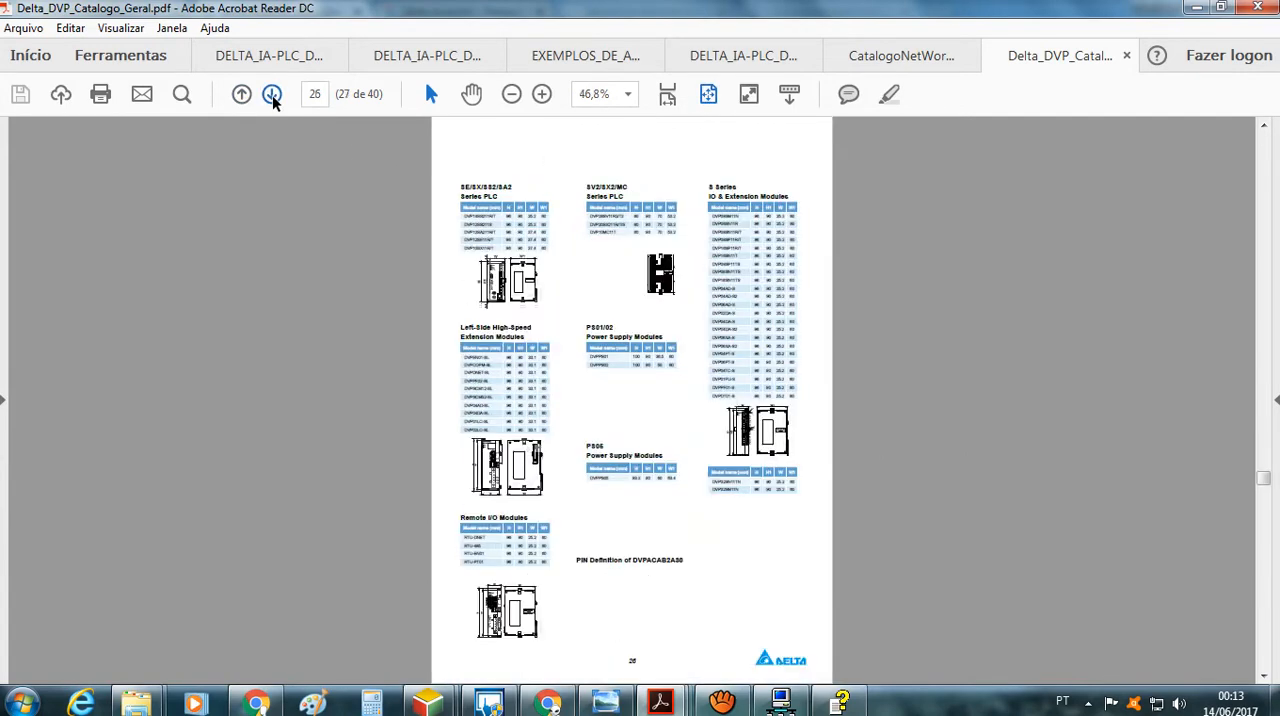
left_click(271, 95)
left_click(271, 95)
left_click(271, 95)
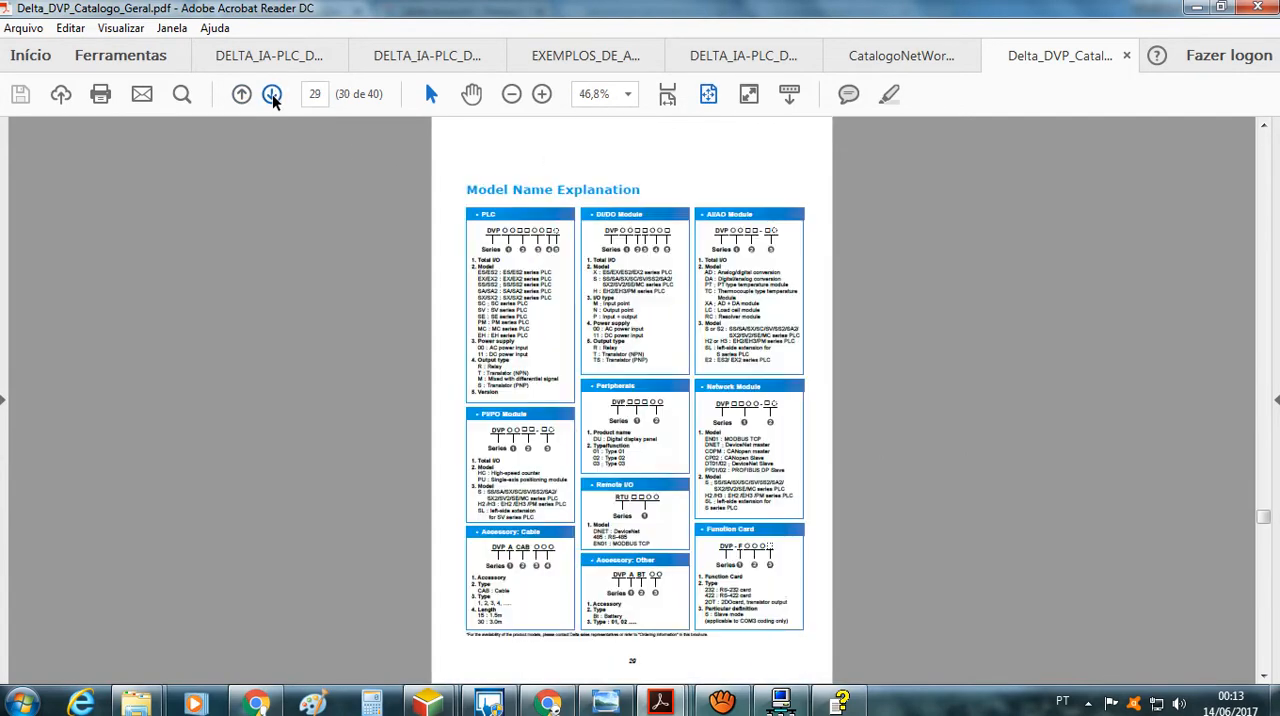
left_click(271, 95)
left_click(271, 95)
left_click(271, 95)
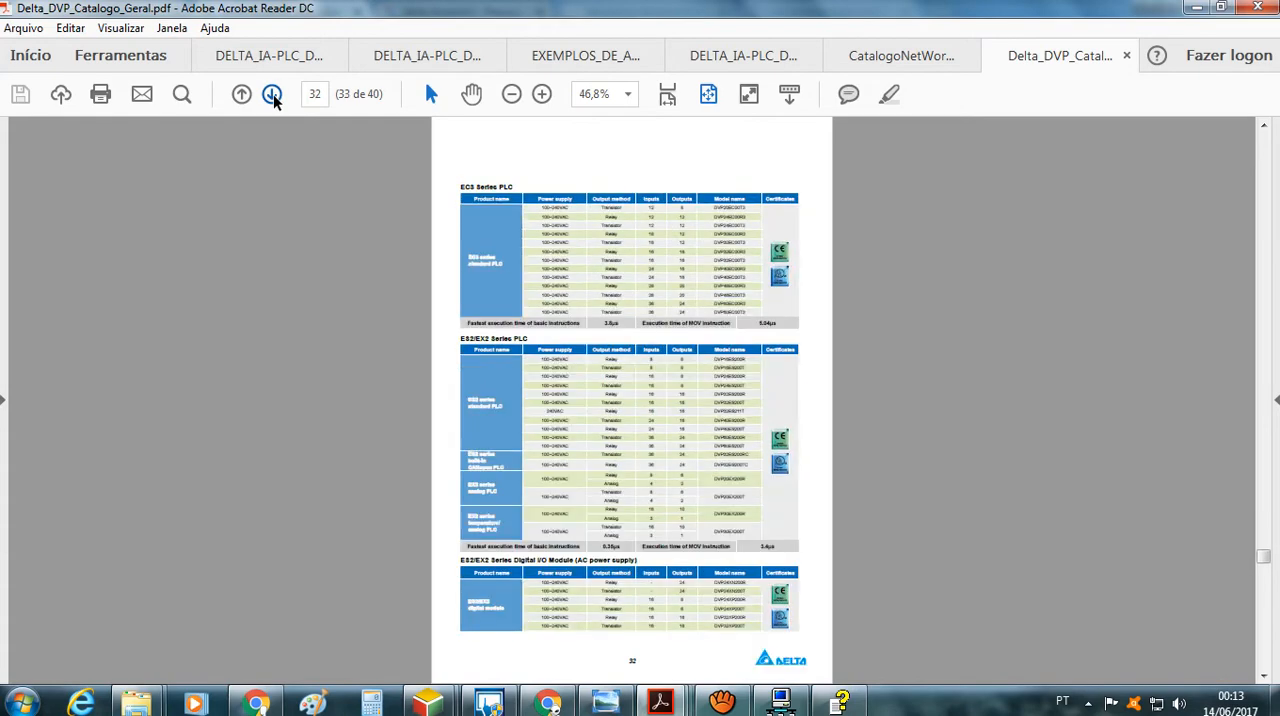
left_click(271, 95)
left_click(271, 95)
left_click(271, 95)
left_click(271, 95)
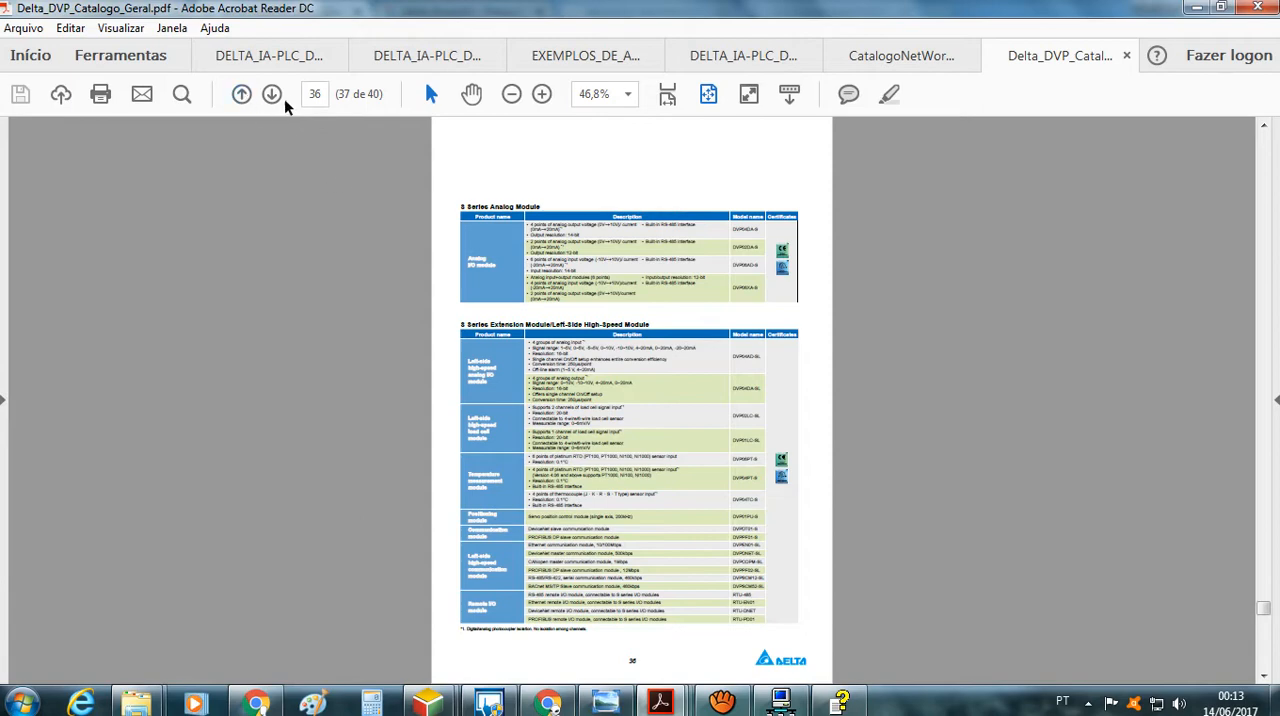
Go back through the catalogue to the S Series PLC overview on page 22
left_click(241, 95)
left_click(241, 95)
left_click(241, 95)
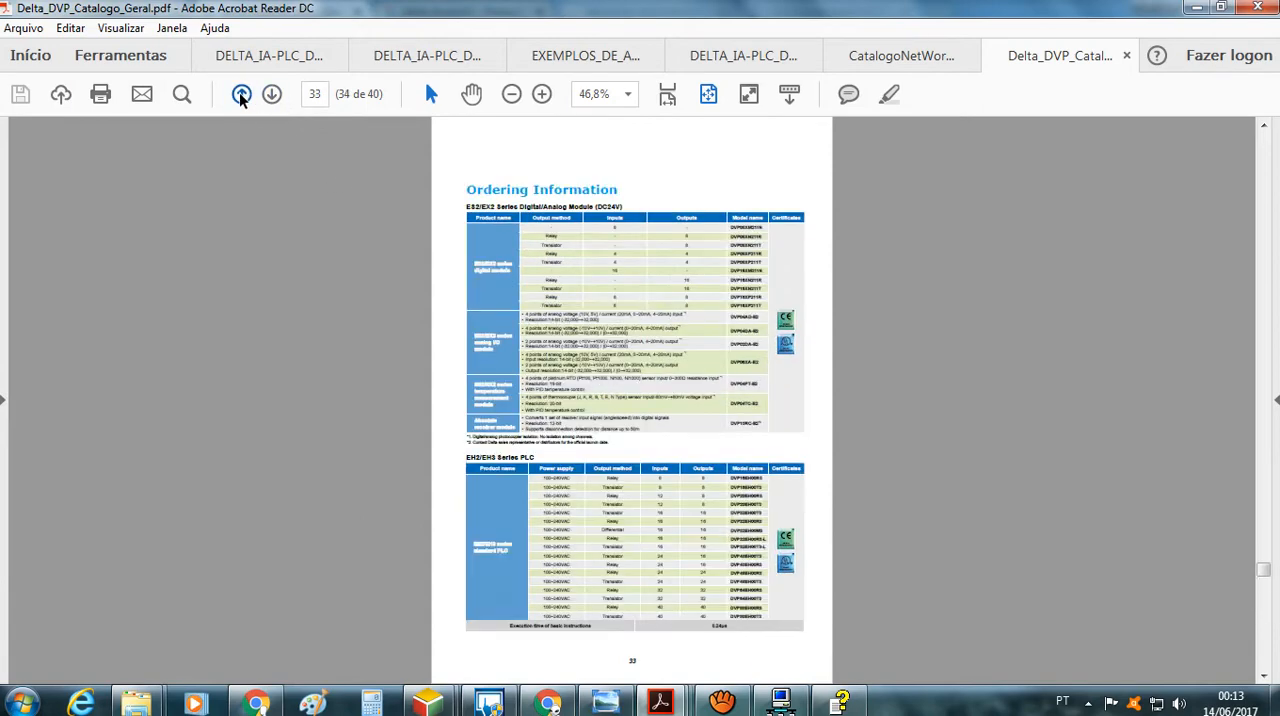
left_click(241, 95)
left_click(241, 95)
left_click(241, 95)
left_click(241, 95)
left_click(241, 95)
left_click(241, 95)
left_click(241, 95)
left_click(241, 95)
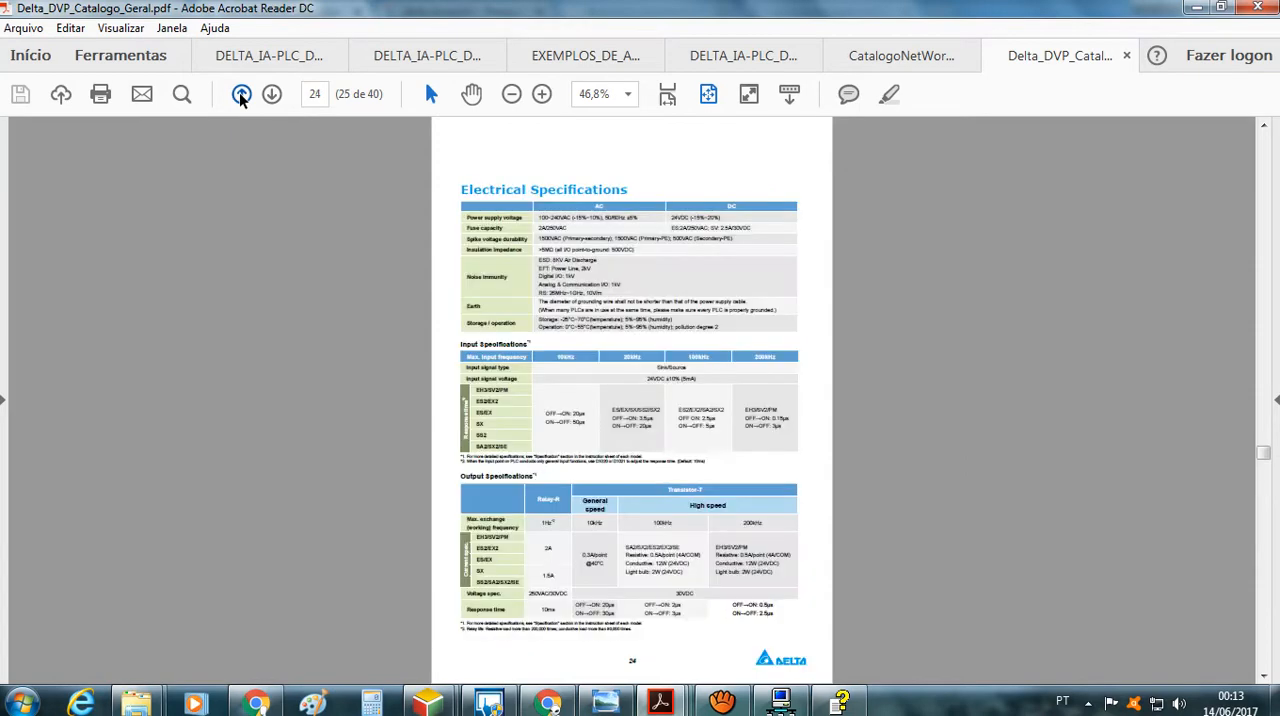
left_click(241, 95)
left_click(241, 95)
left_click(272, 94)
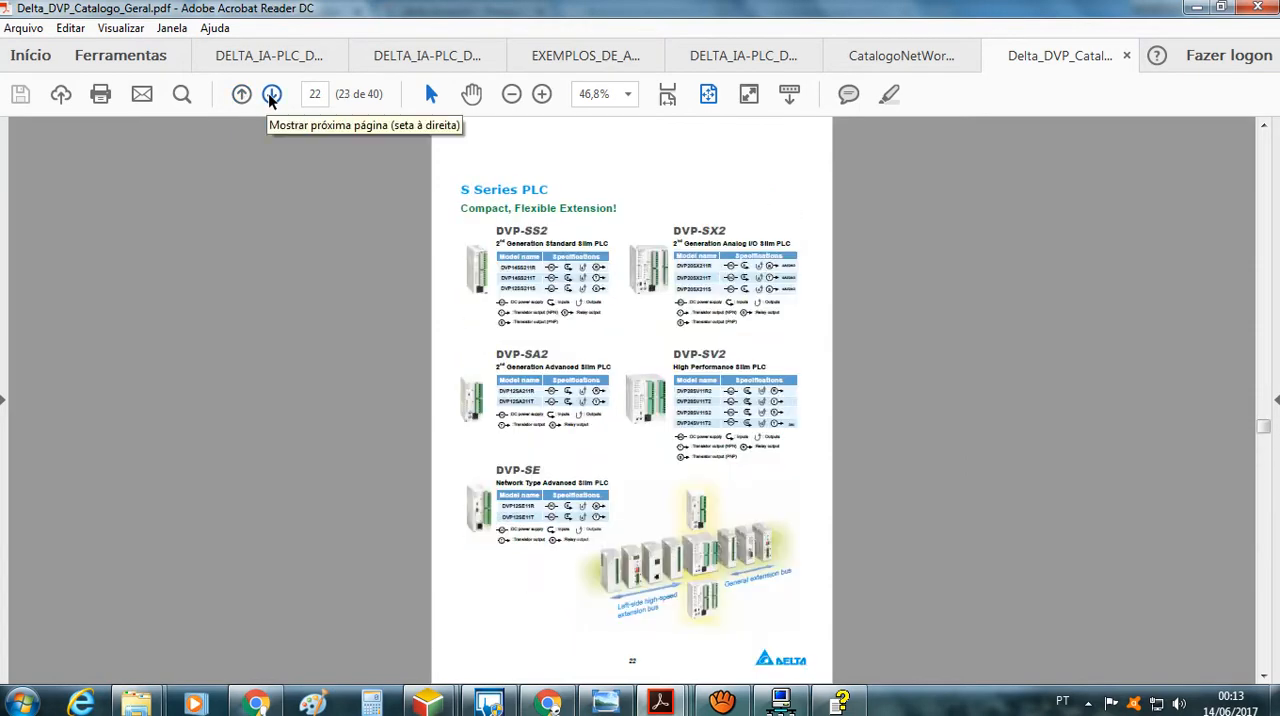
Enlarge the S Series PLC page to 125% and examine the DVP-SE models and the extension bus illustration
left_click(542, 94)
left_click(542, 94)
left_click(542, 94)
left_click(542, 94)
left_click(542, 94)
scroll(543, 480, "down", 2)
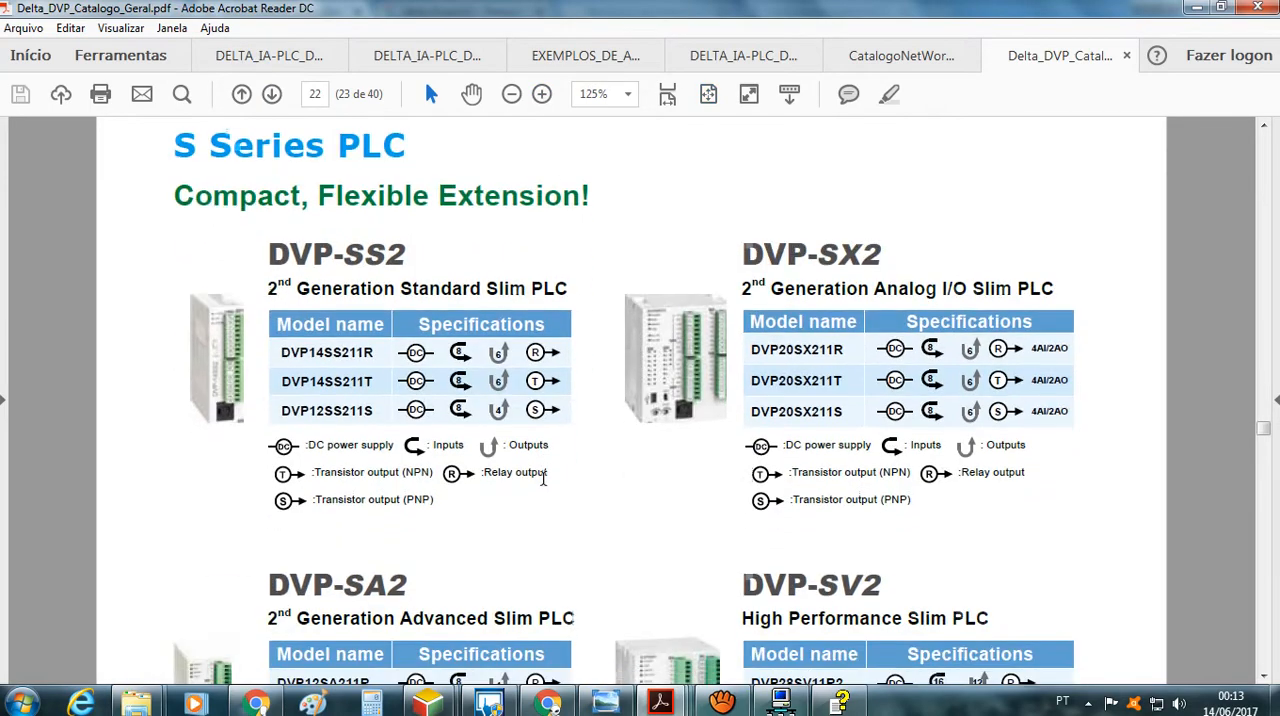
scroll(543, 480, "down", 10)
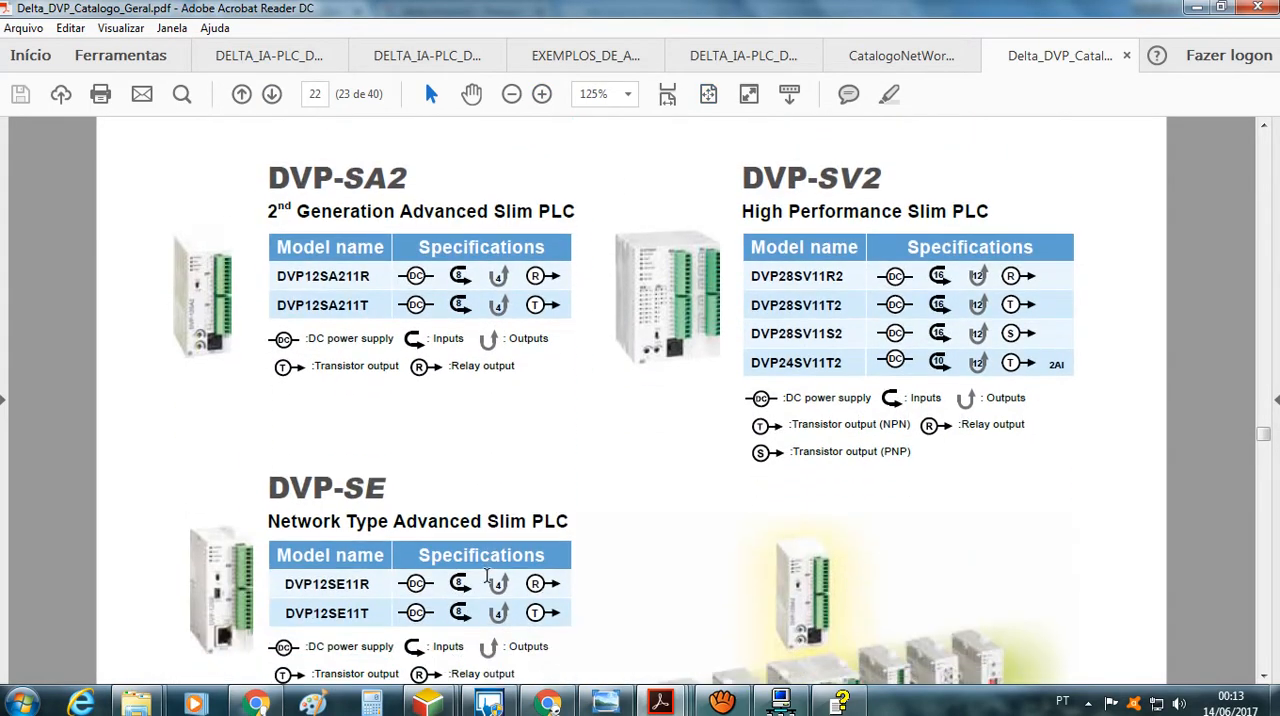
scroll(487, 575, "down", 7)
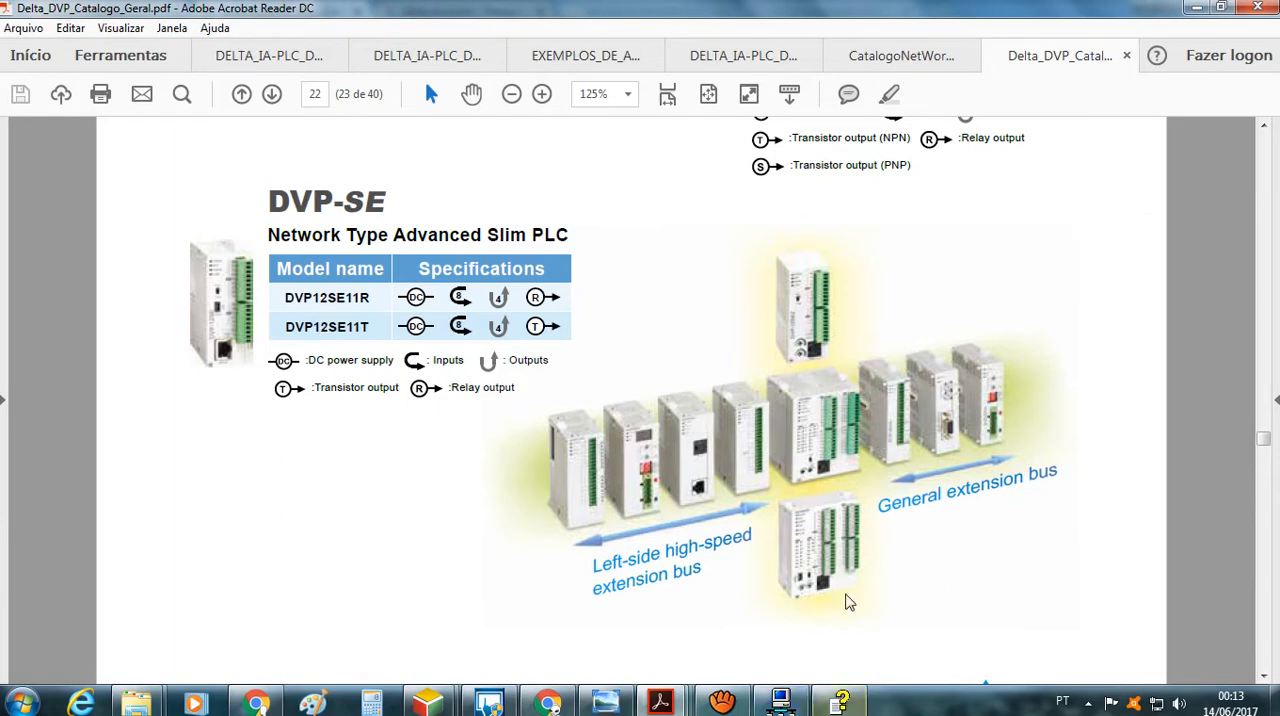
Revisit the Ethernet connection example and CatalogoNetWork.pdf, finishing at the API 78 FROM instruction in the DVP-ES2/SE programming manual
mouse_move(665, 705)
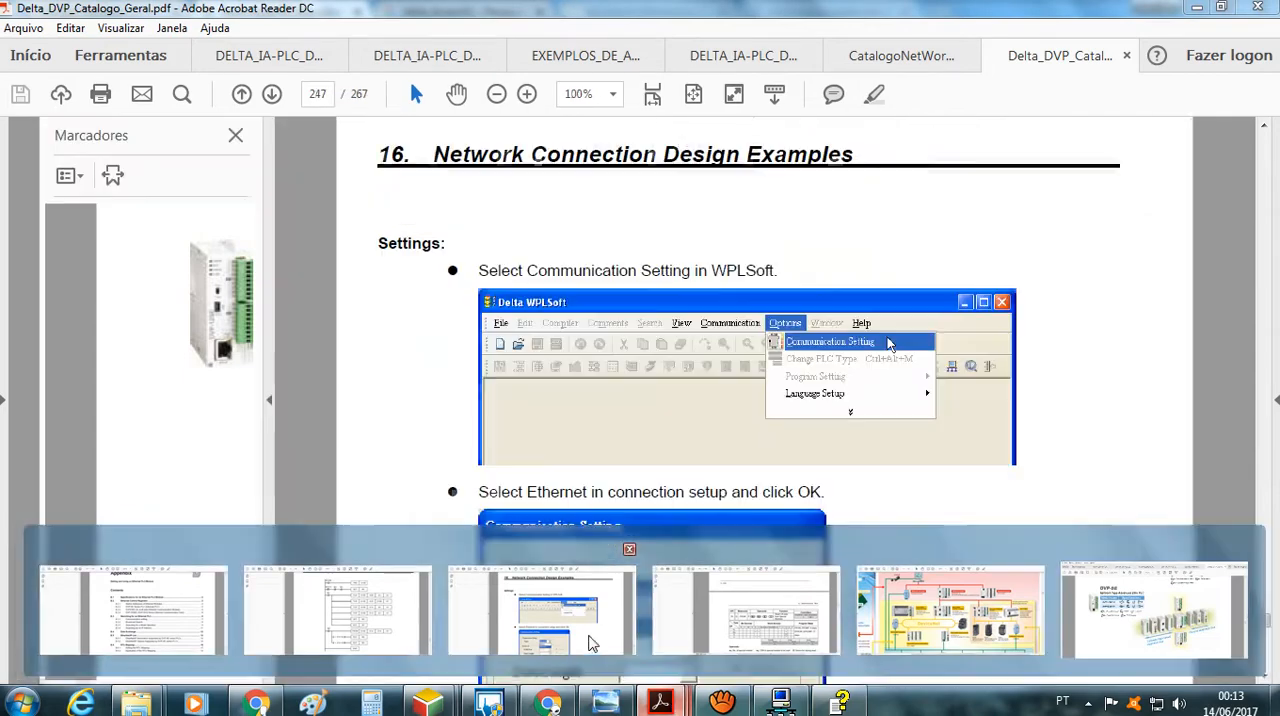
left_click(600, 640)
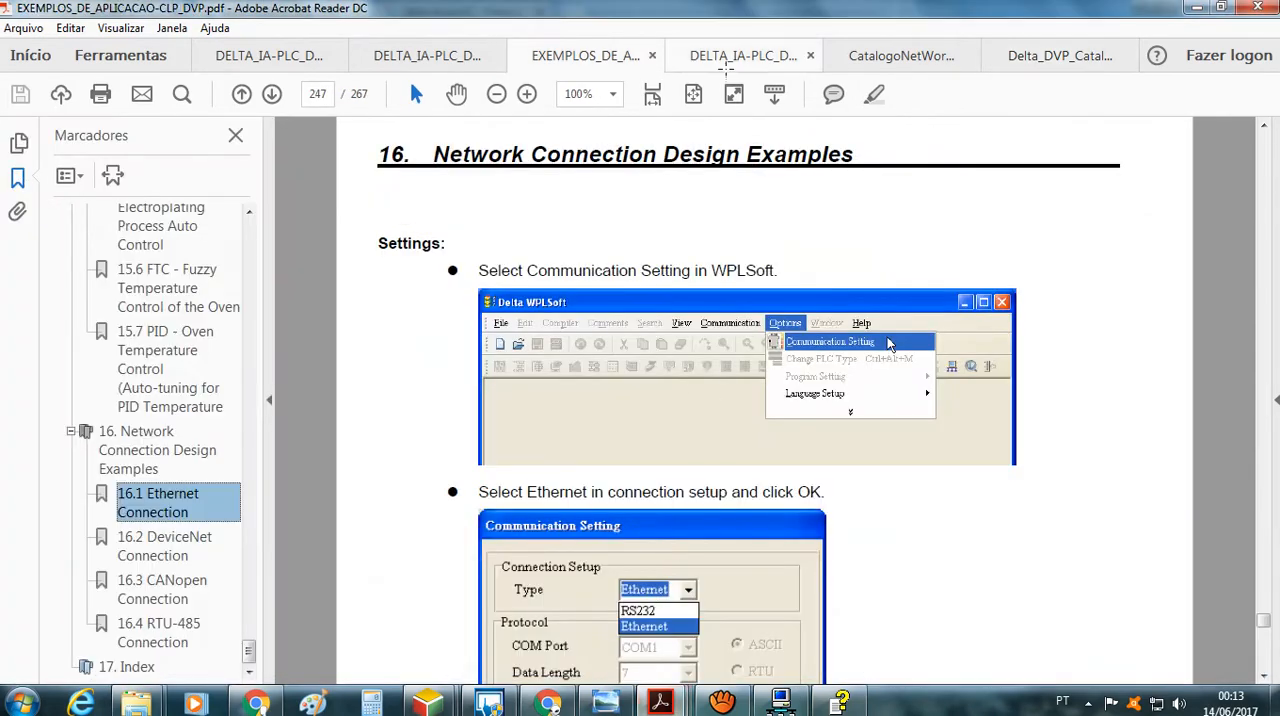
left_click(865, 57)
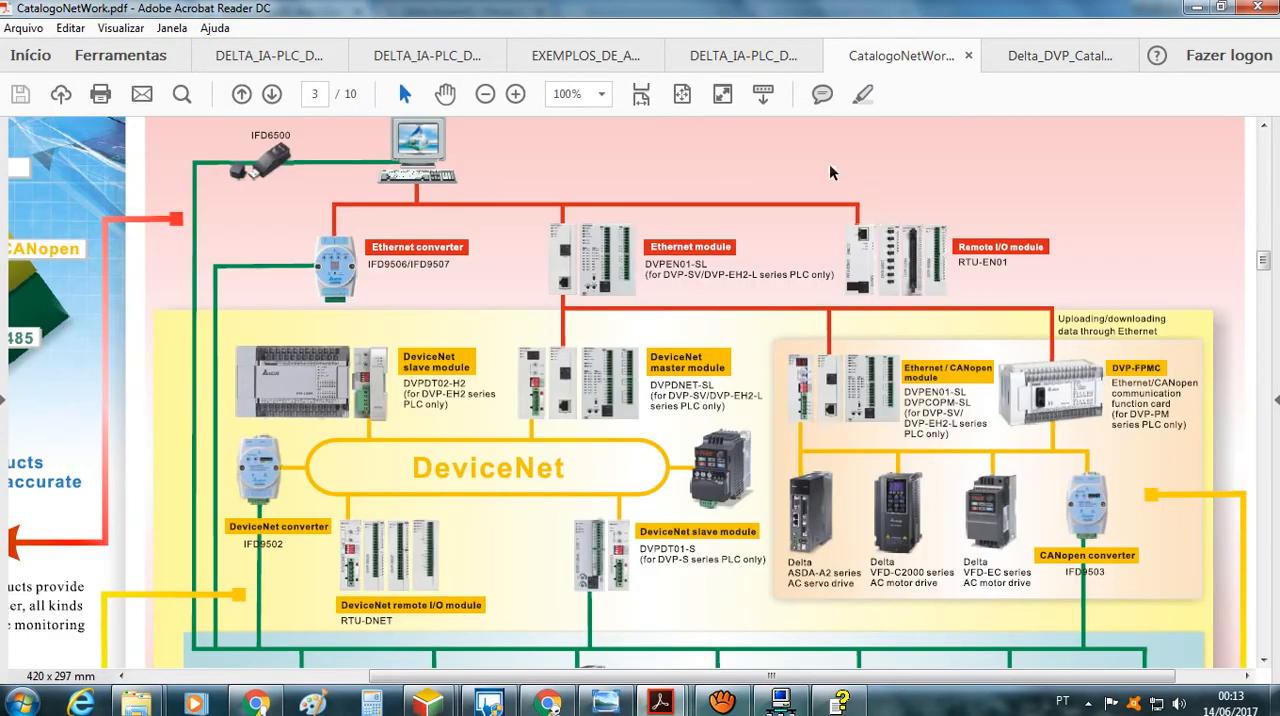
left_click(729, 60)
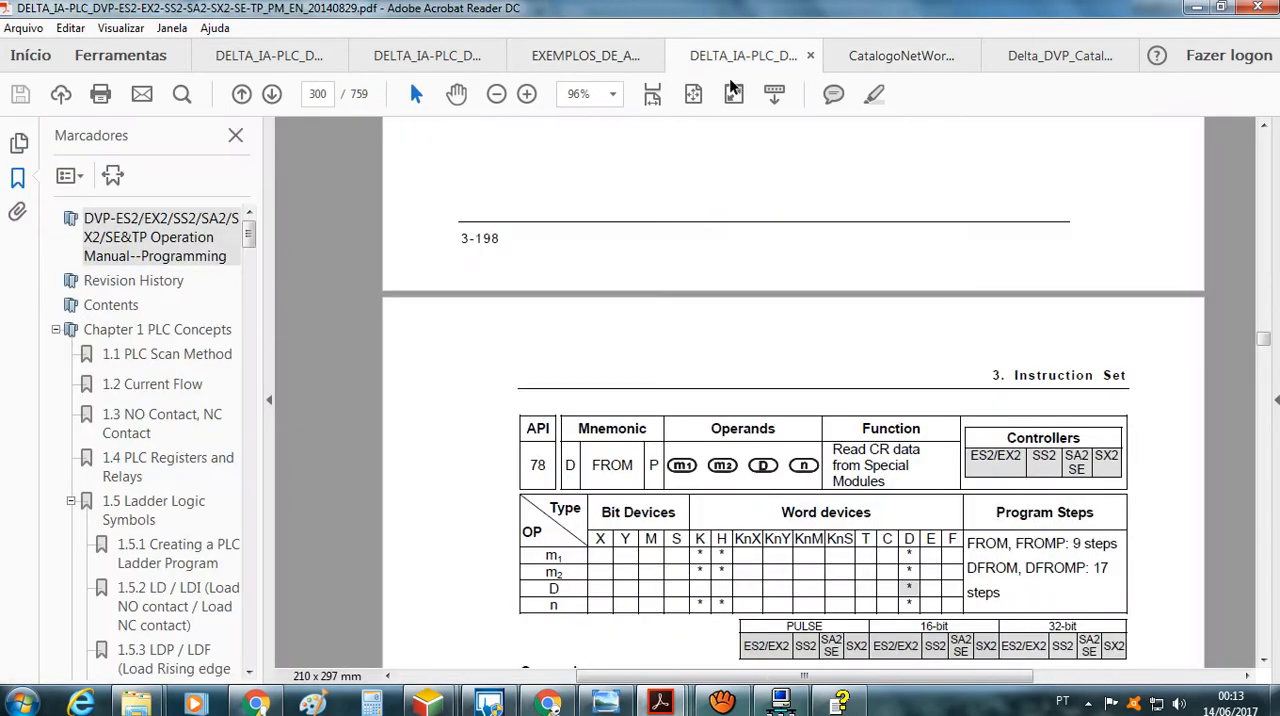
scroll(850, 484, "up", 3)
scroll(874, 528, "down", 6)
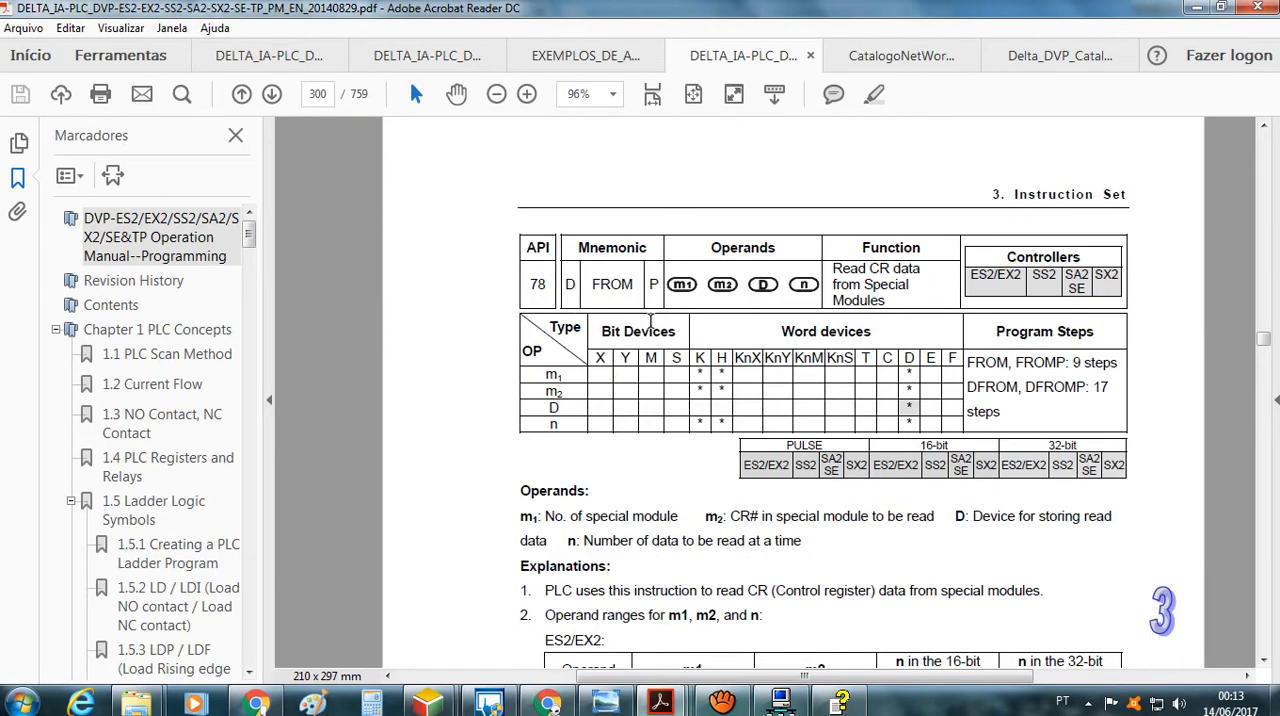
Review the FROM operand ranges for the SE series and continue to the API 79 TO instruction on page 302
scroll(650, 320, "down", 10)
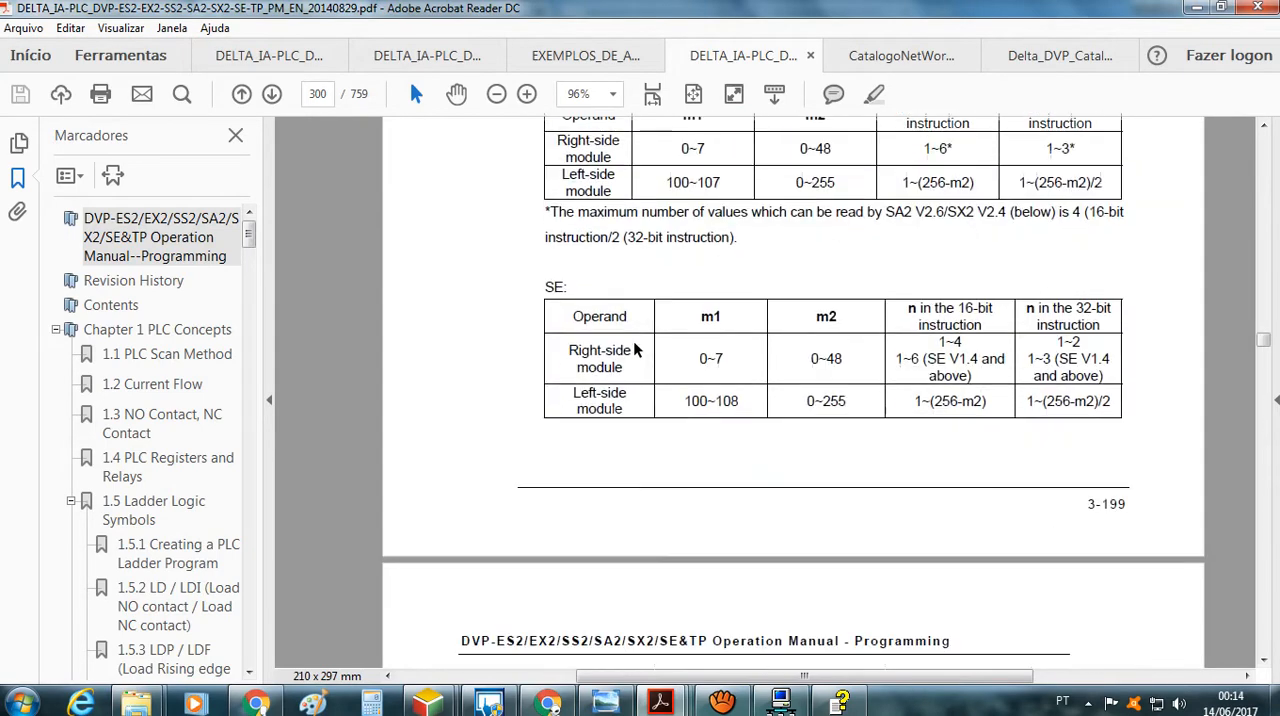
scroll(633, 349, "down", 10)
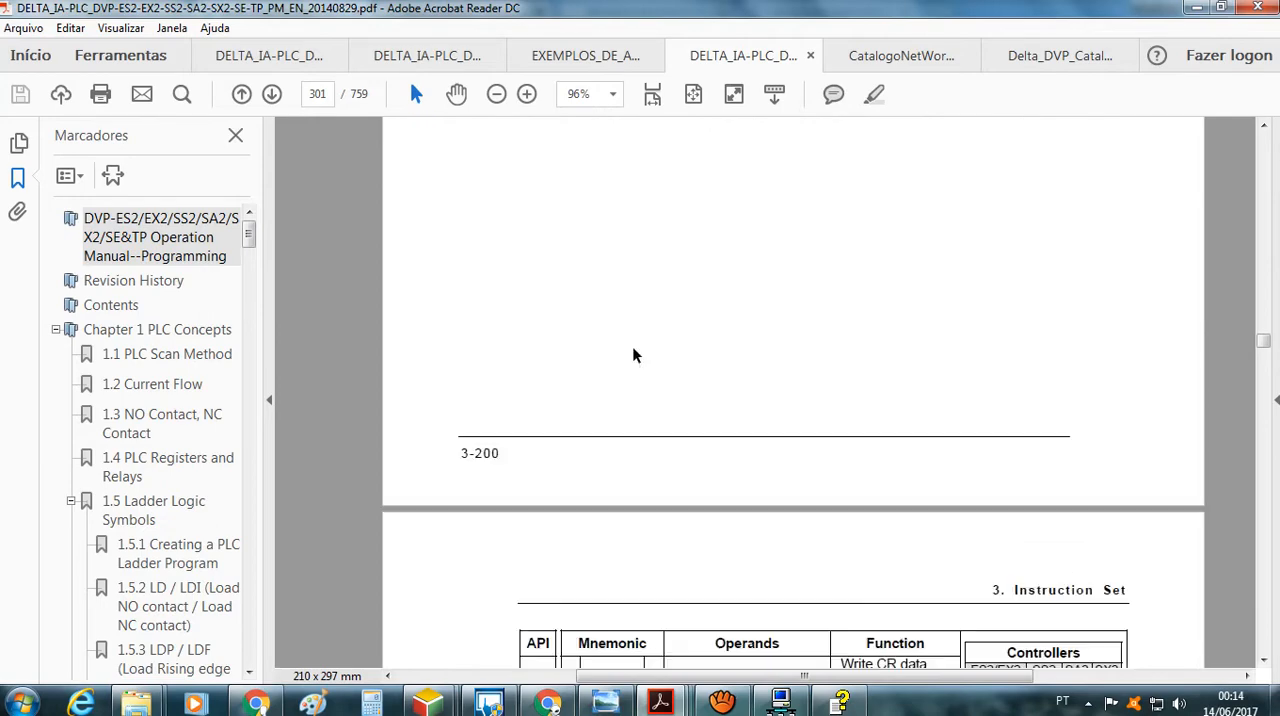
scroll(633, 355, "down", 10)
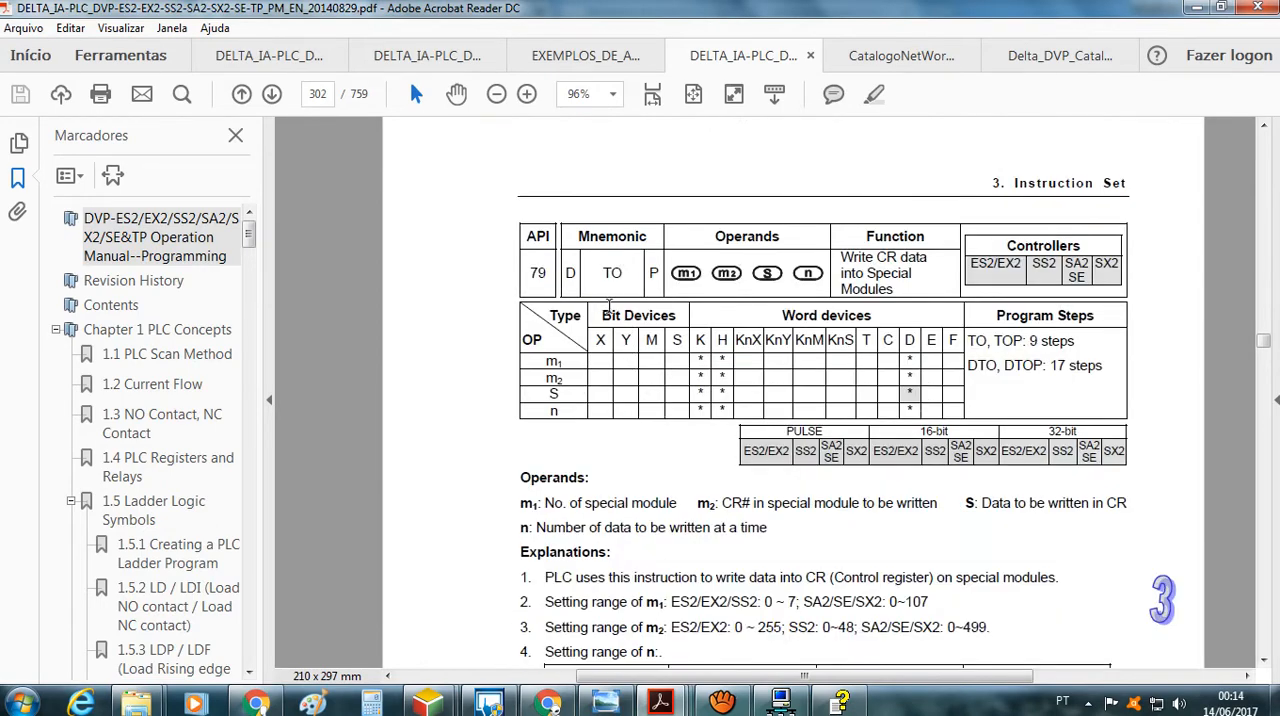
Return to the API 78 FROM instruction on page 300 and study its operands and the m1, m2 and n ranges
scroll(646, 400, "up", 10)
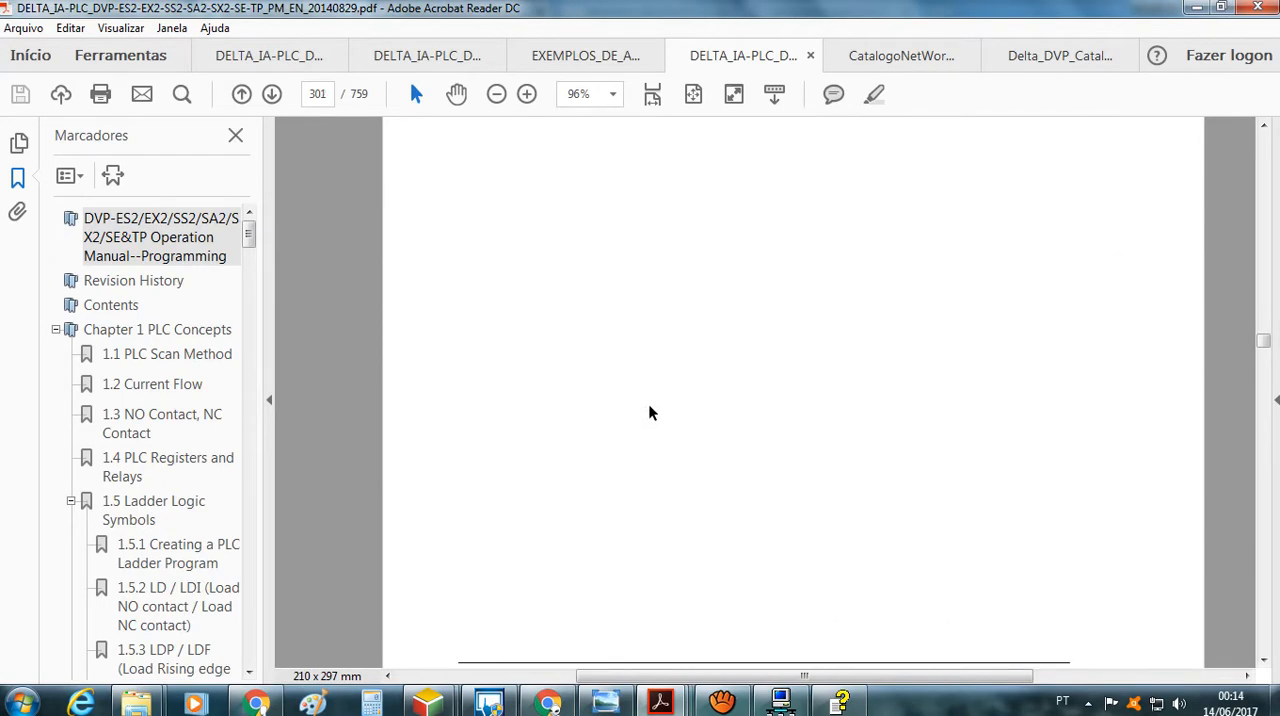
scroll(649, 412, "up", 10)
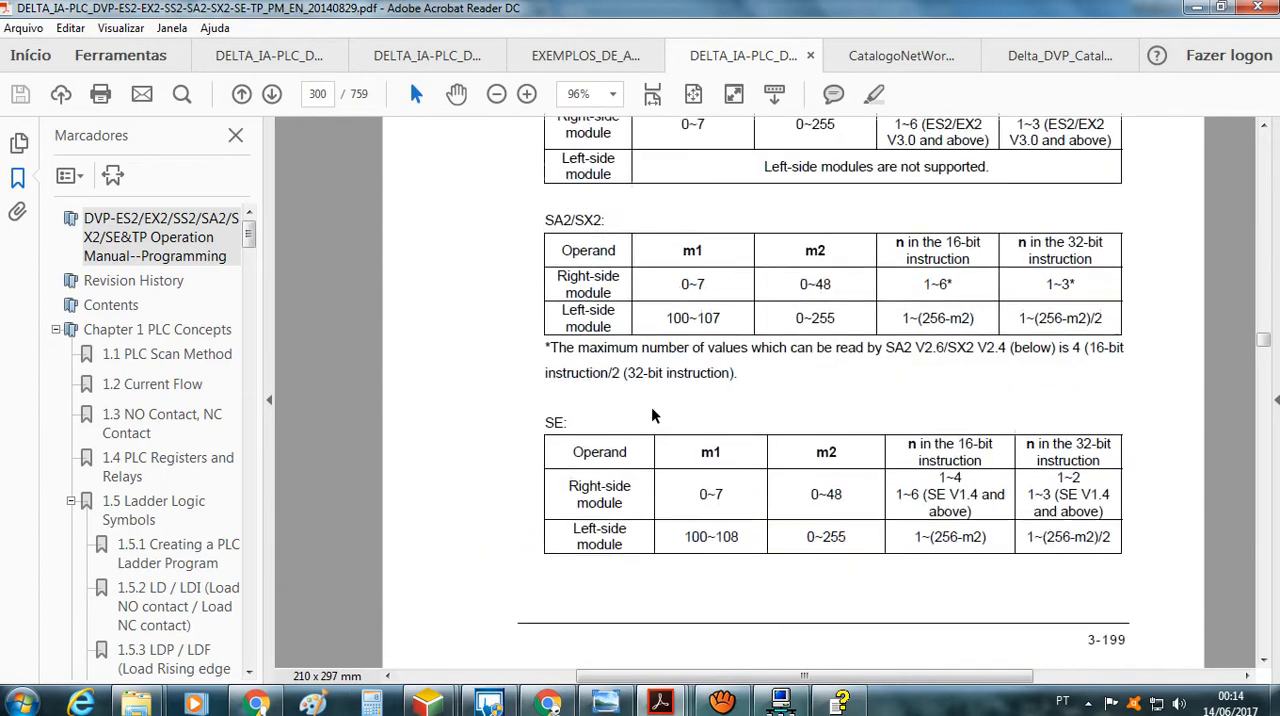
scroll(651, 415, "up", 3)
scroll(651, 415, "up", 2)
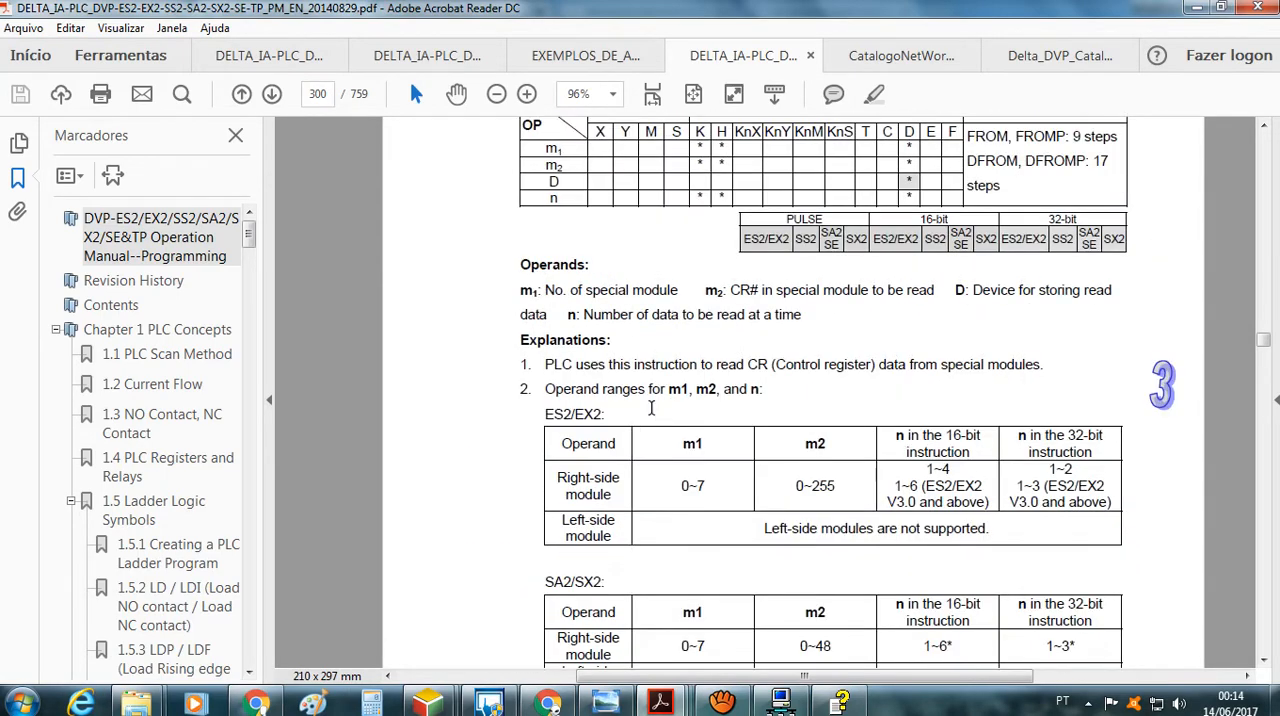
scroll(651, 413, "up", 3)
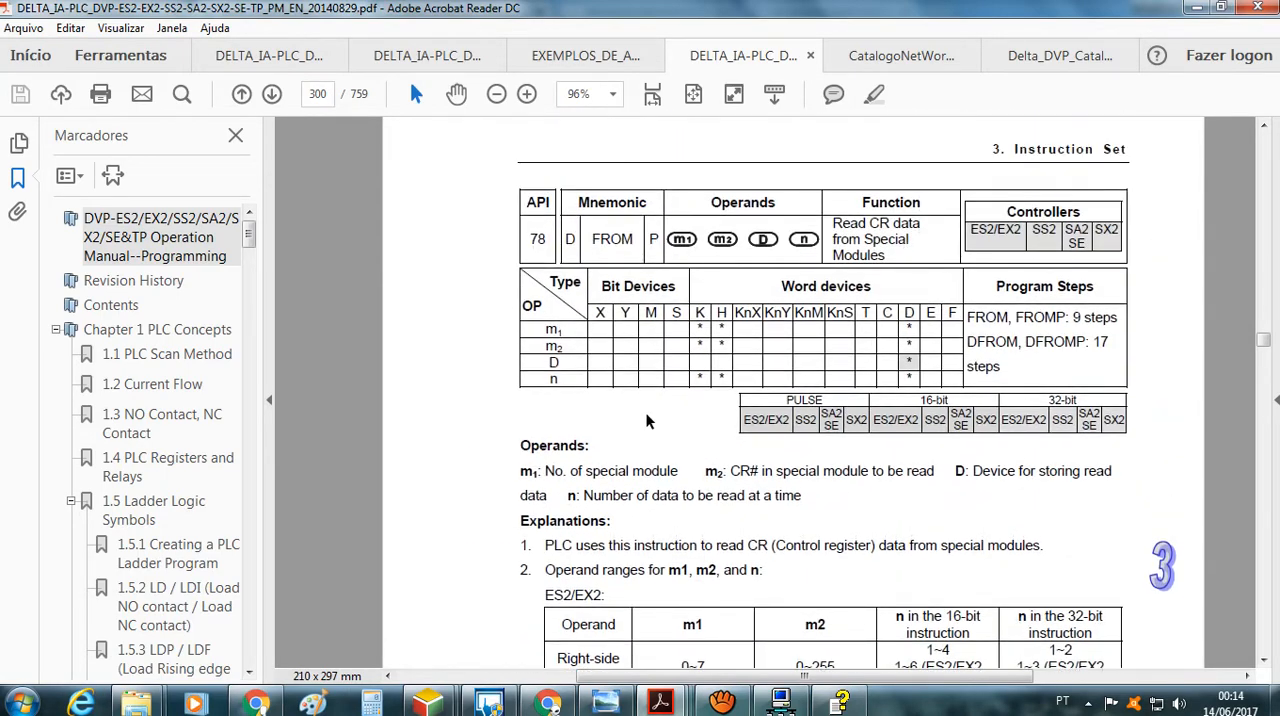
scroll(646, 414, "up", 1)
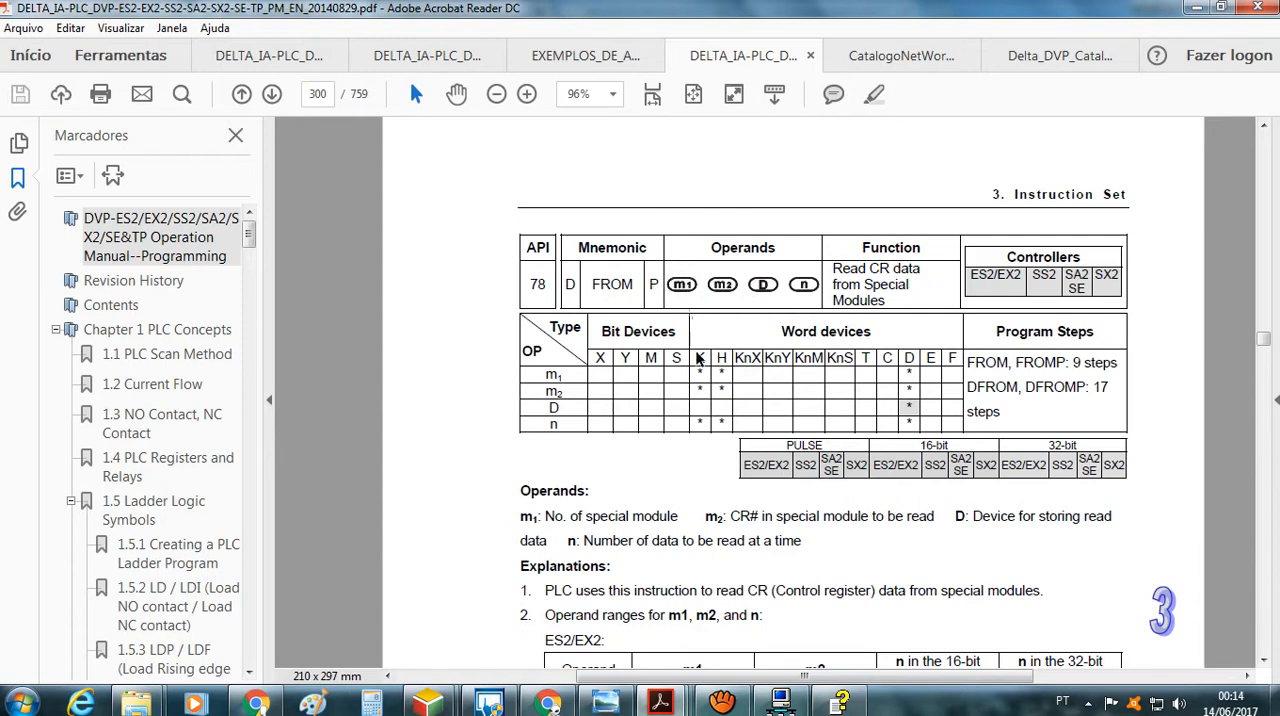
scroll(700, 395, "down", 5)
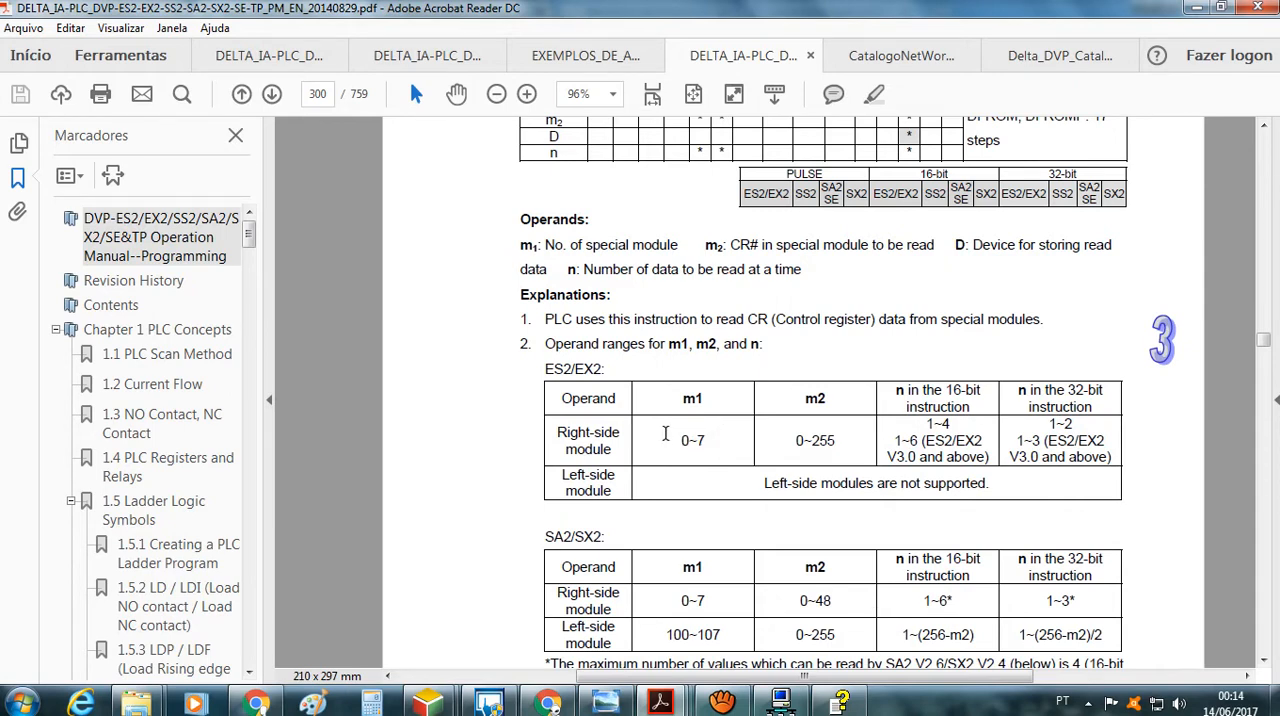
Revisit the DVP-SE extension bus illustration in Delta_DVP_Catalogo_Geral.pdf, and check the SE operand ranges of the FROM instruction in the programming manual
left_click(1030, 60)
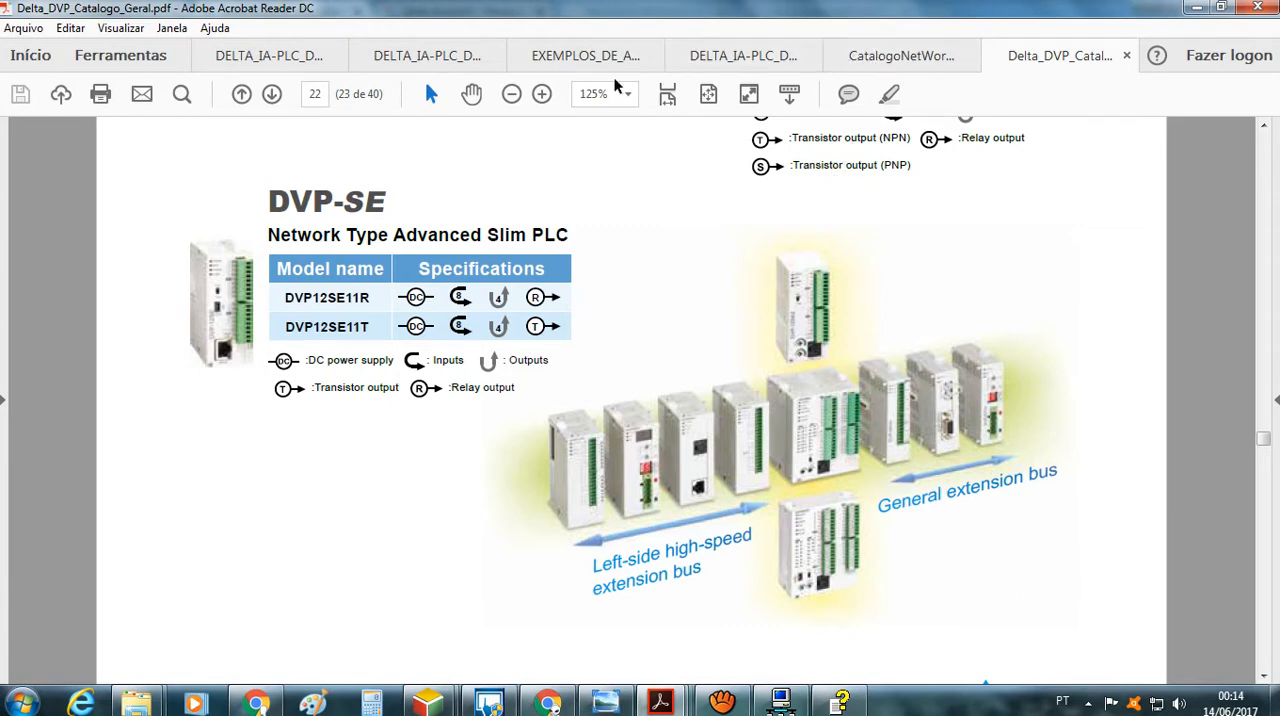
left_click(718, 53)
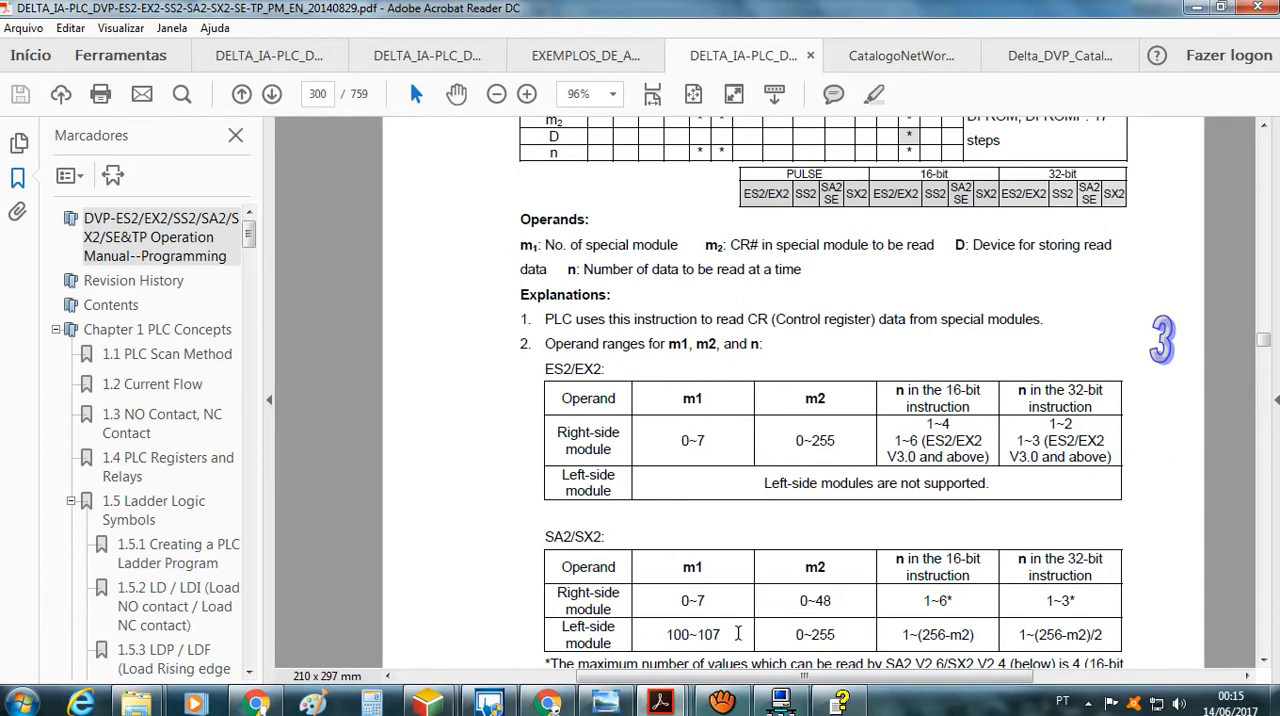
scroll(680, 626, "down", 3)
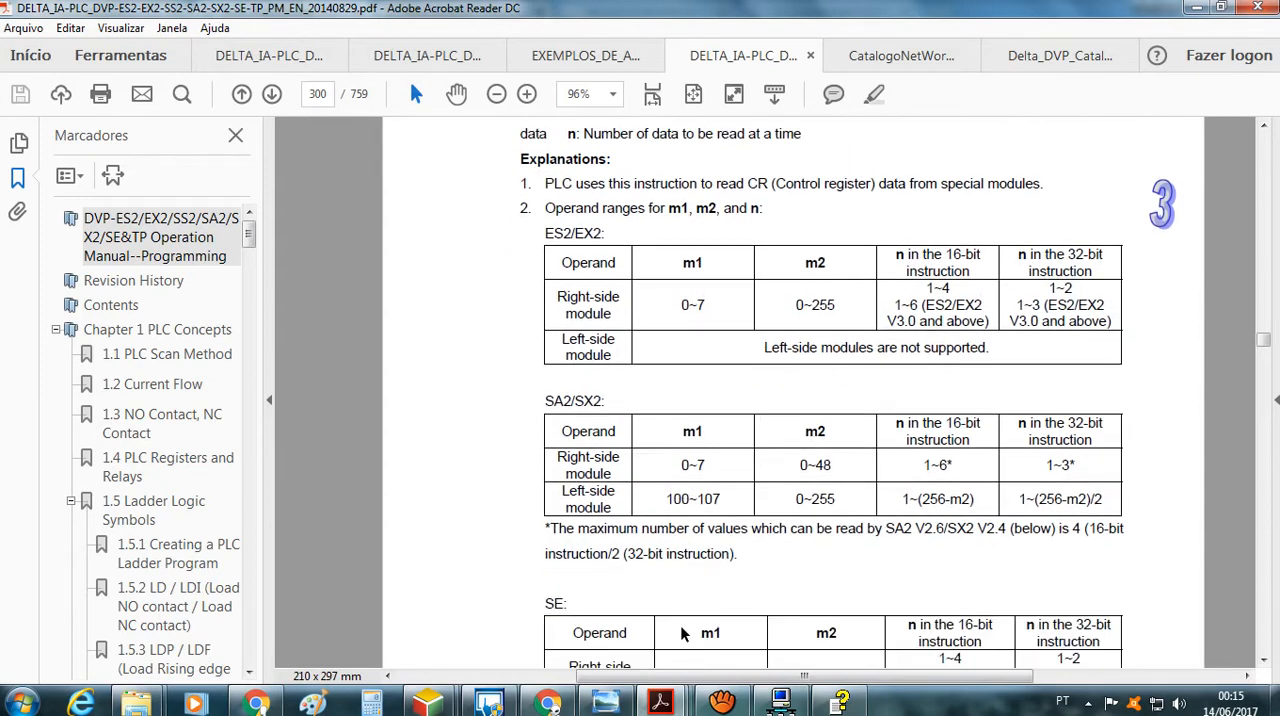
scroll(680, 630, "down", 3)
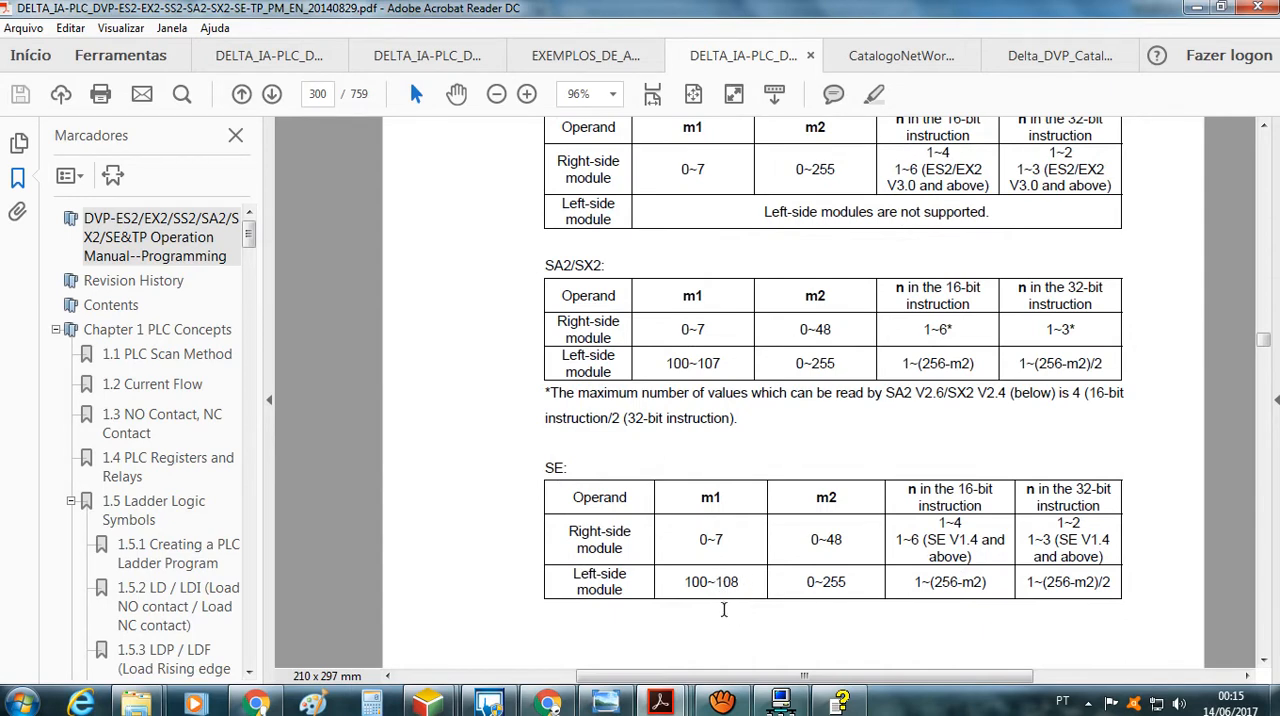
Compare the left-side and right-side module ranges of m1 across the ES2/EX2, SA2/SX2 and SE tables on page 300
scroll(724, 609, "up", 4)
scroll(722, 620, "down", 1)
scroll(722, 623, "up", 1)
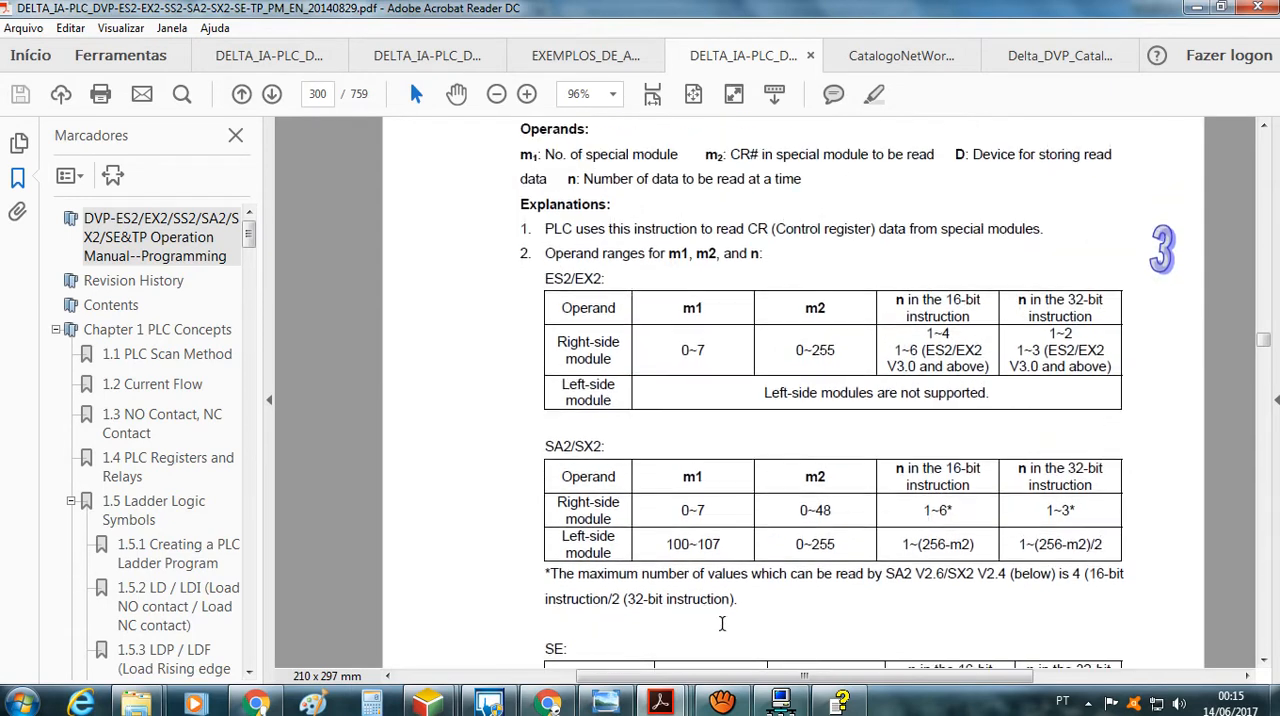
scroll(722, 622, "up", 2)
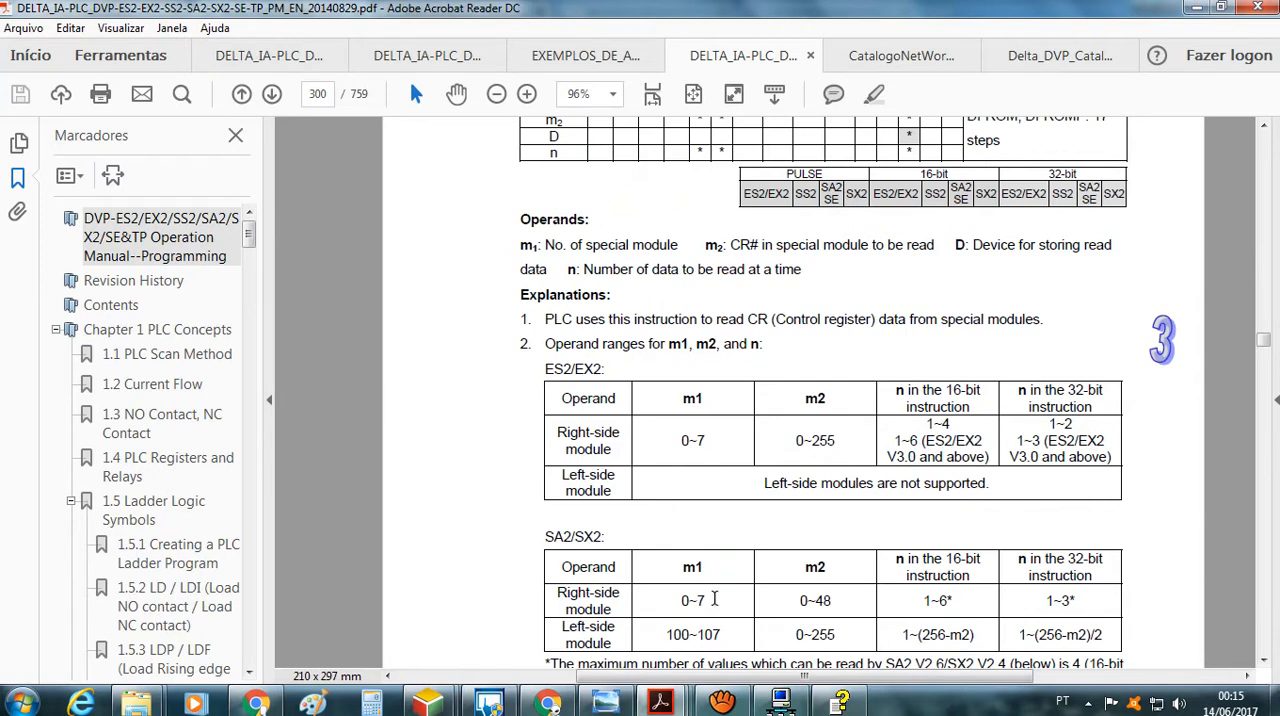
scroll(702, 522, "up", 1)
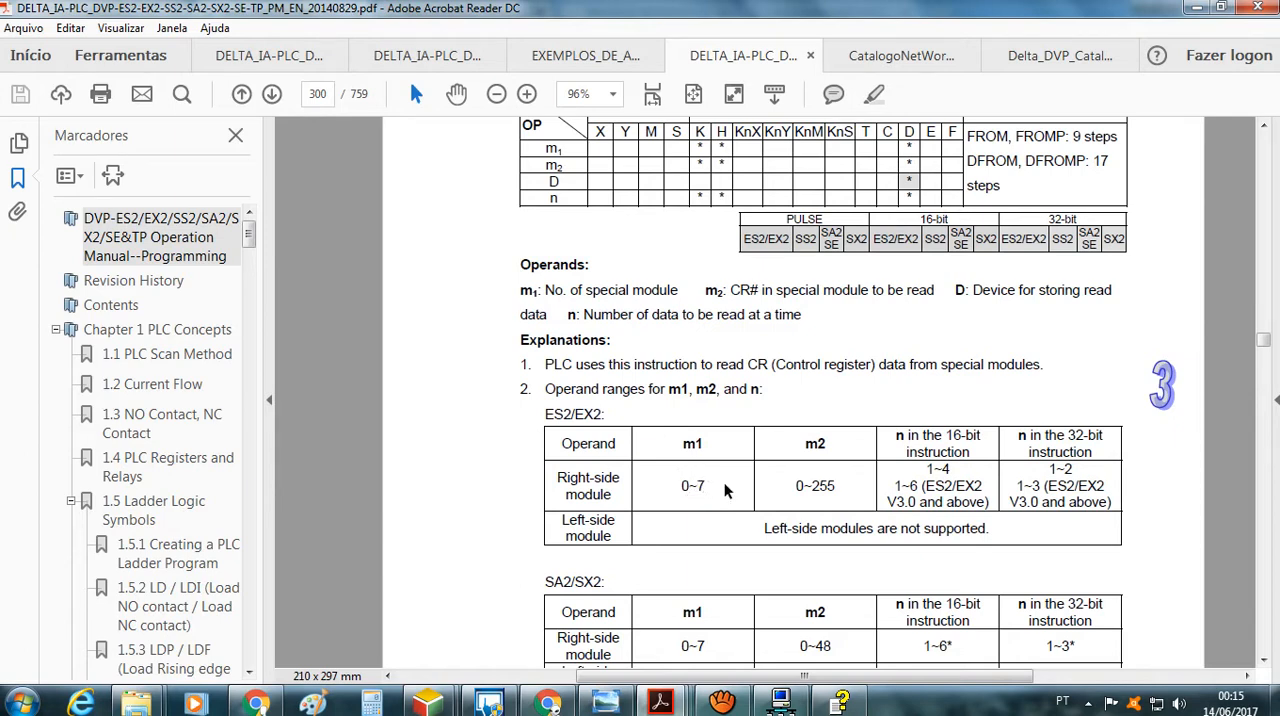
scroll(730, 498, "down", 5)
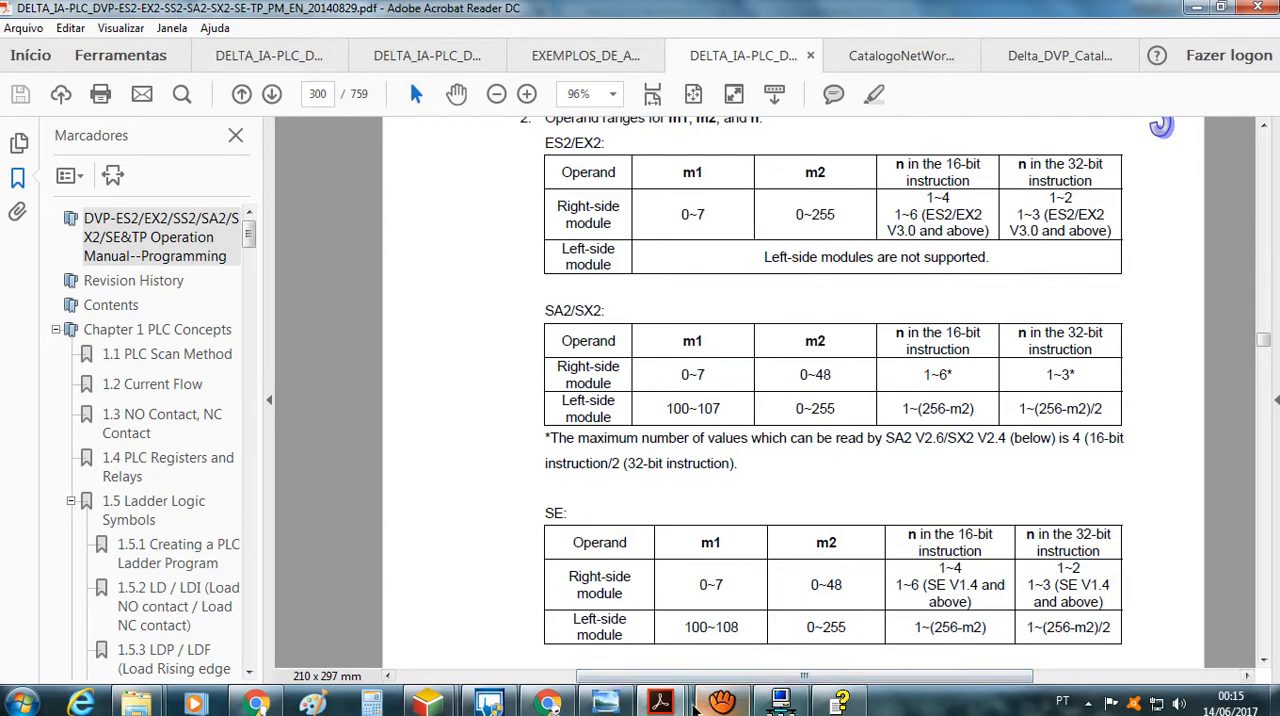
Examine the wired PLC modules in Foto1.jpg and return to the FROM operand range tables
left_click(618, 706)
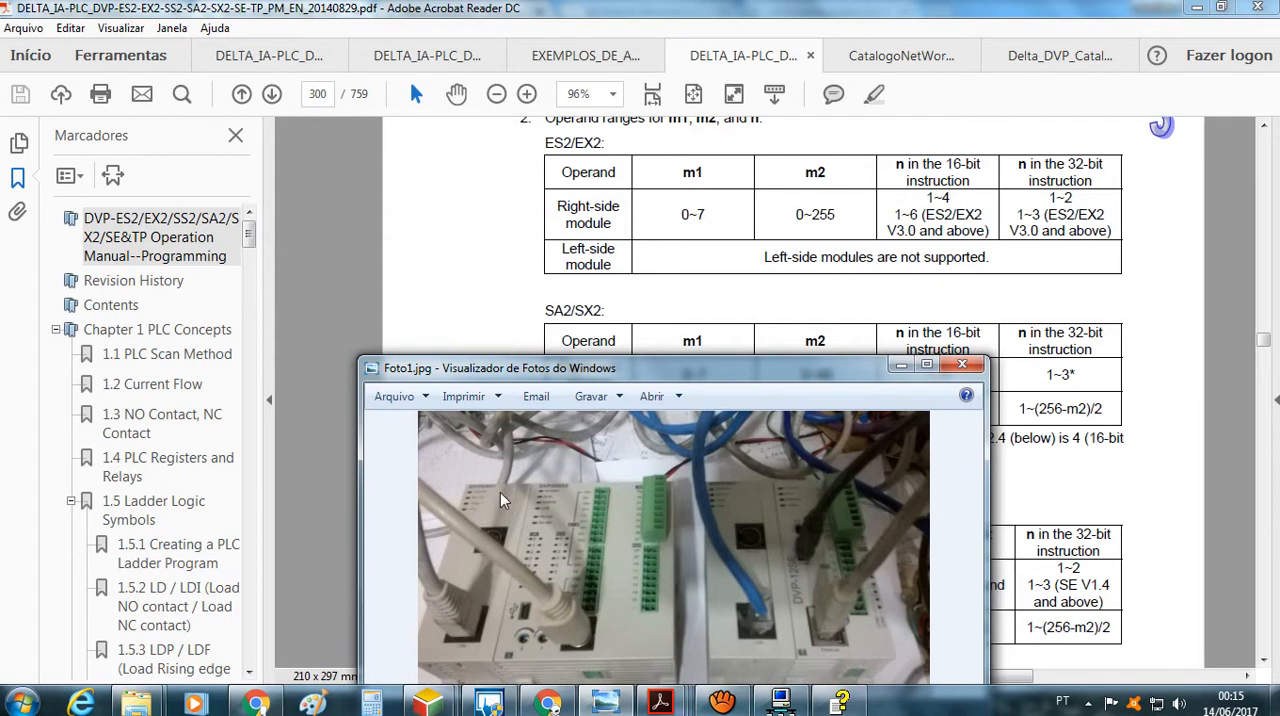
left_click(744, 306)
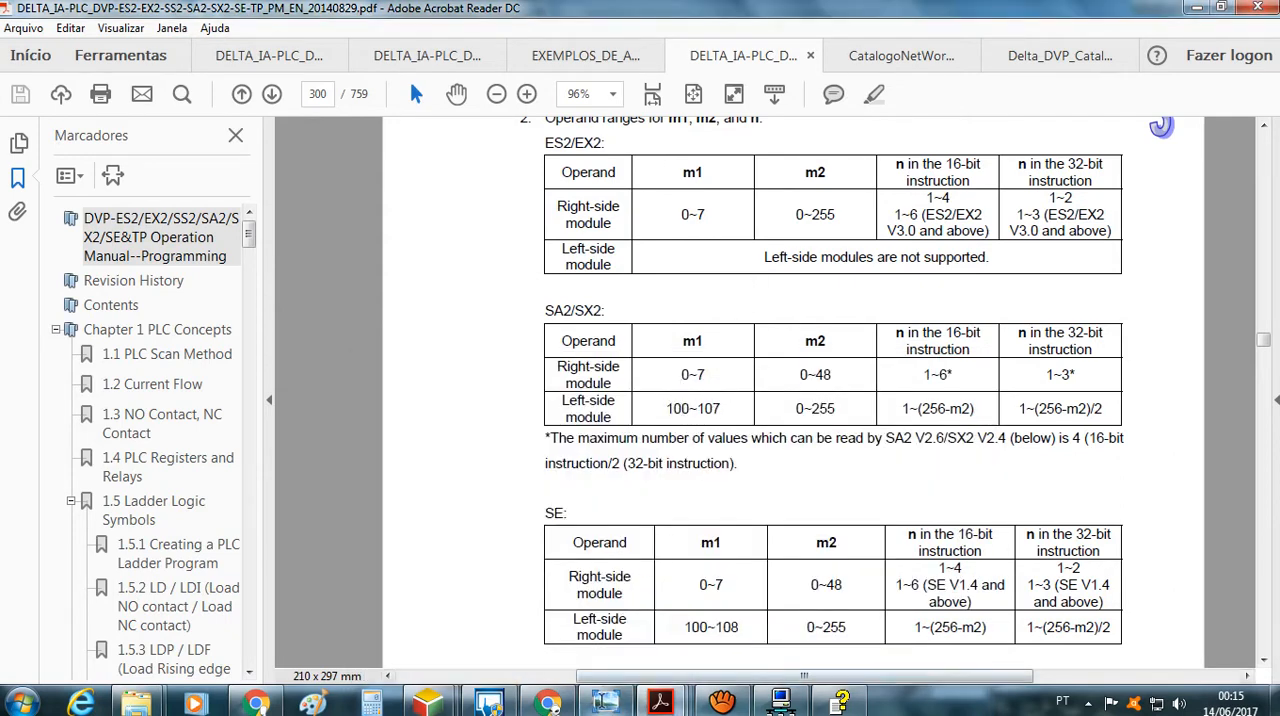
mouse_move(604, 704)
left_click(604, 605)
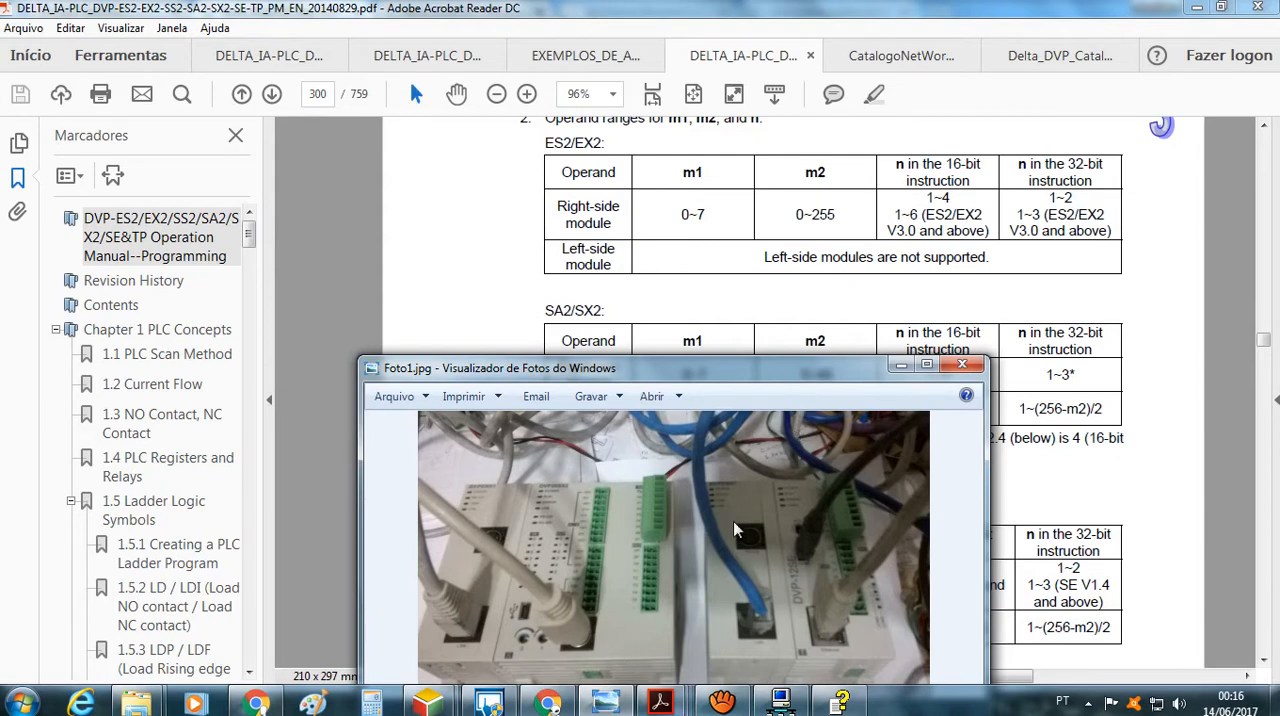
left_click(767, 295)
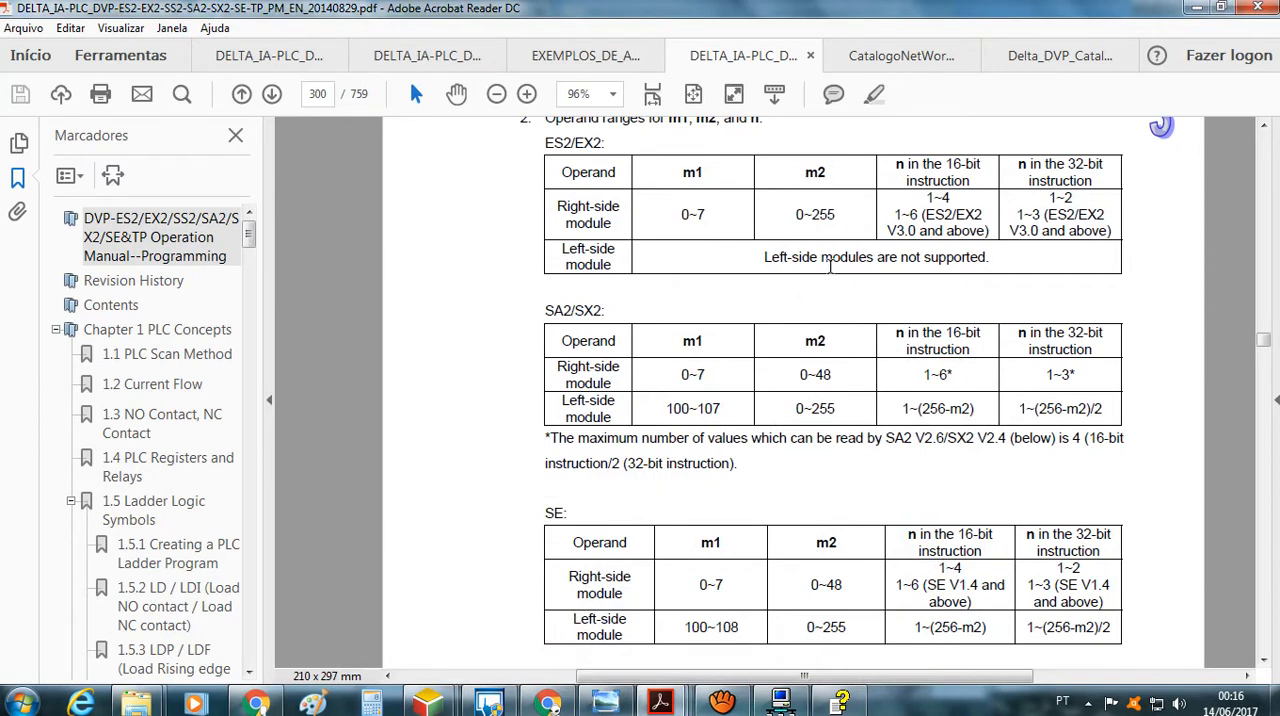
Look through the open manuals and go to section 4.2 Explanations on CR in the DVPEN01-SL operation manual
scroll(829, 265, "up", 3)
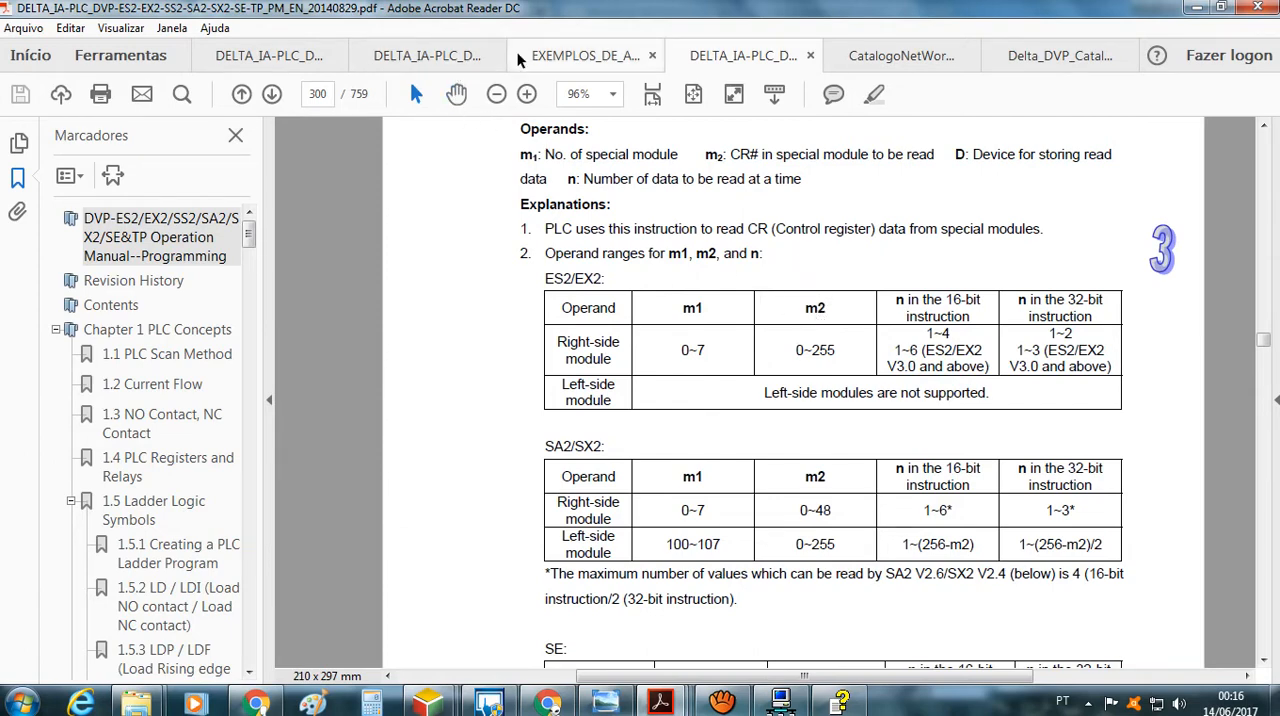
left_click(430, 57)
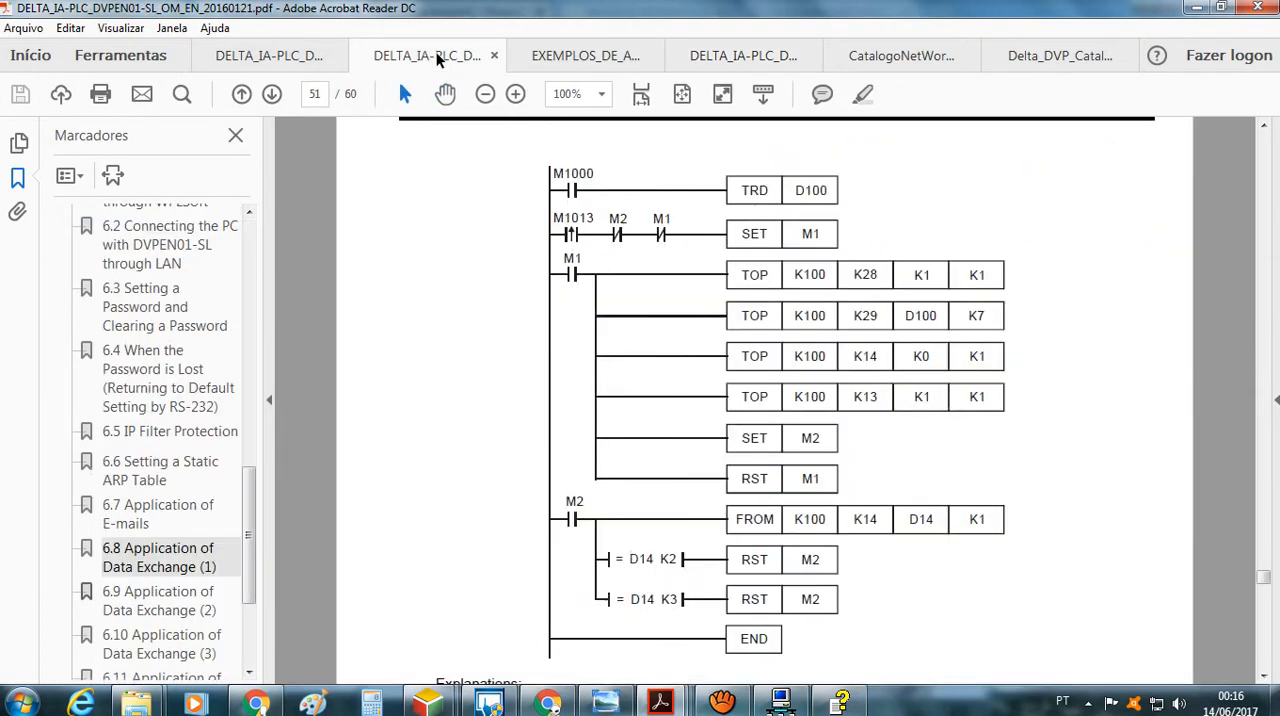
left_click(285, 58)
left_click(525, 58)
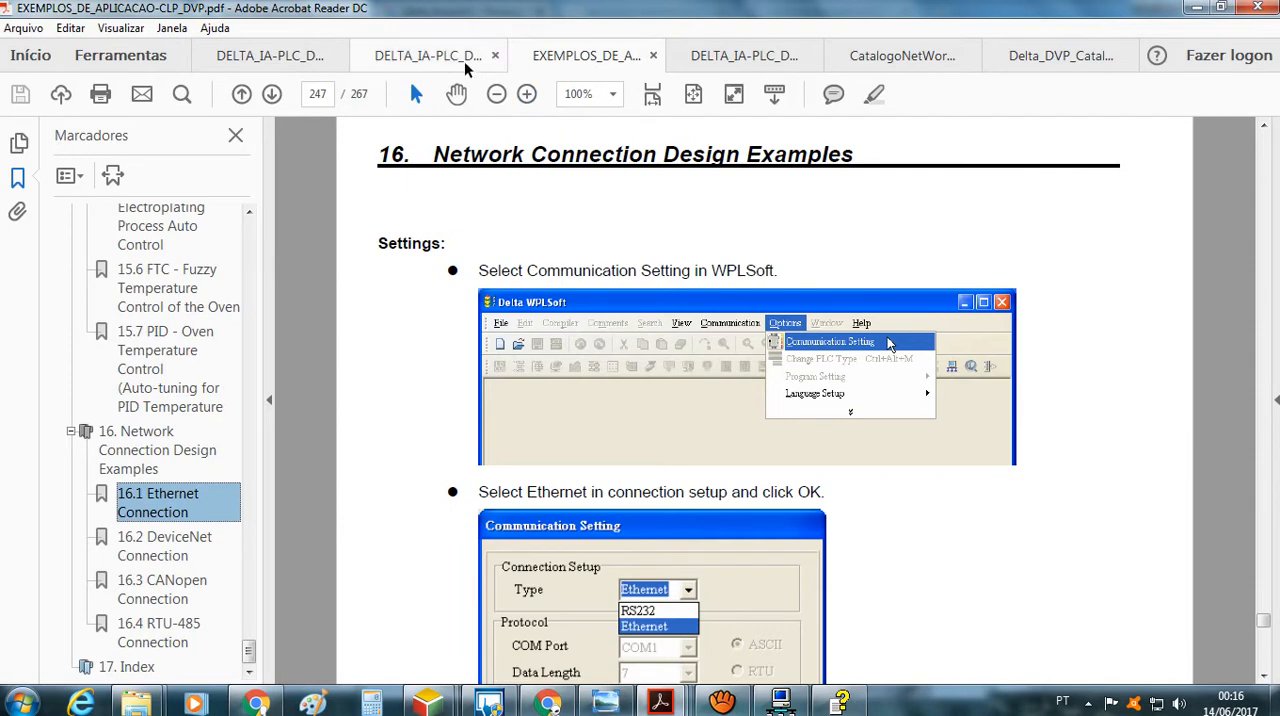
left_click(737, 50)
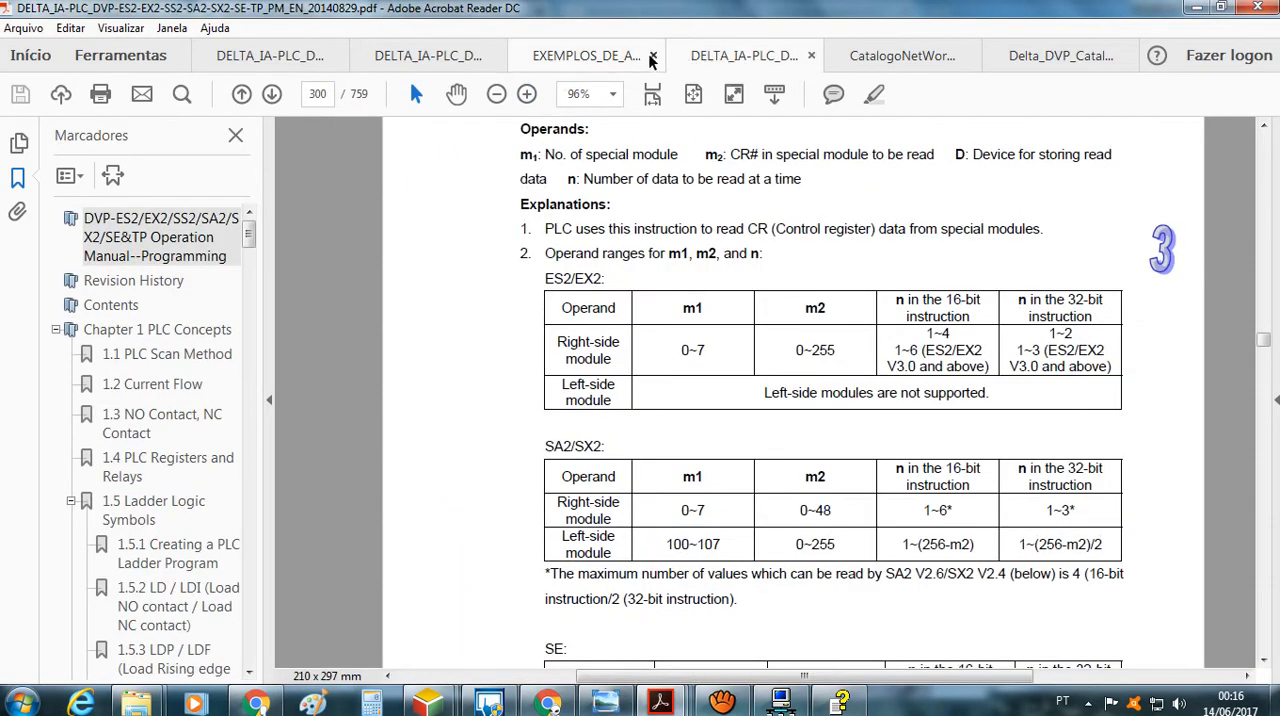
left_click(585, 56)
left_click(460, 60)
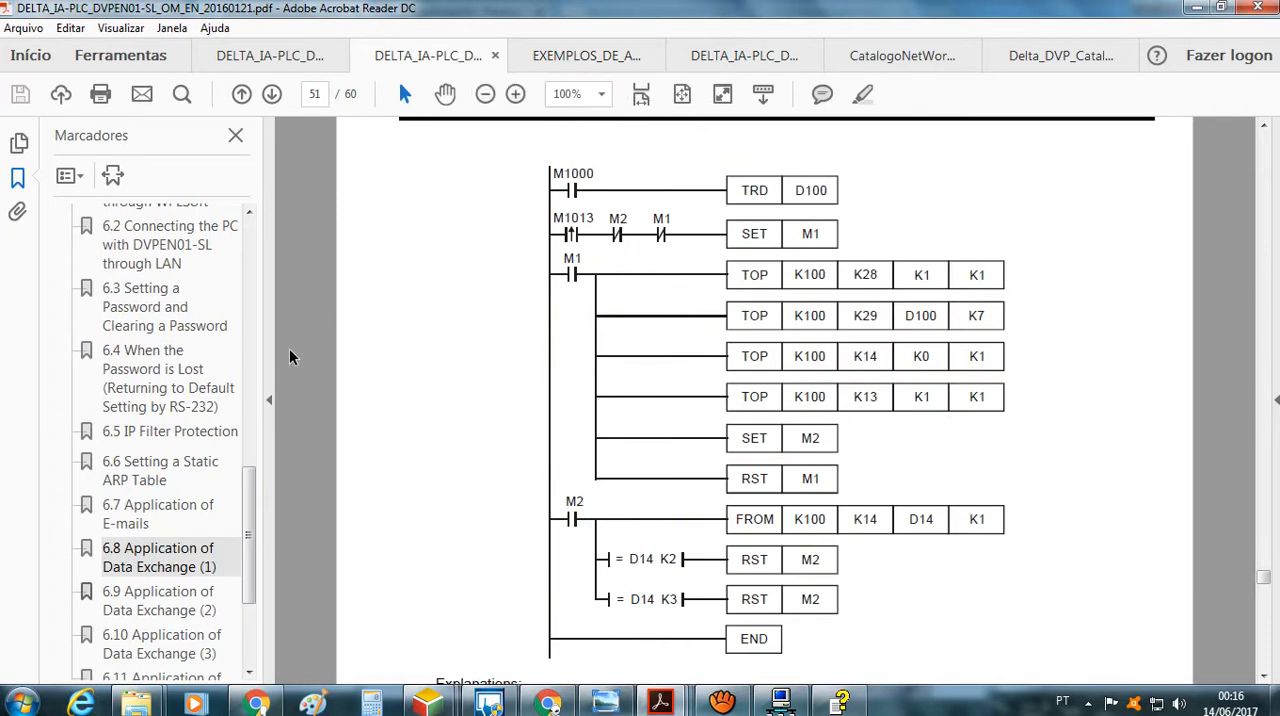
left_click_drag(250, 502, 262, 300)
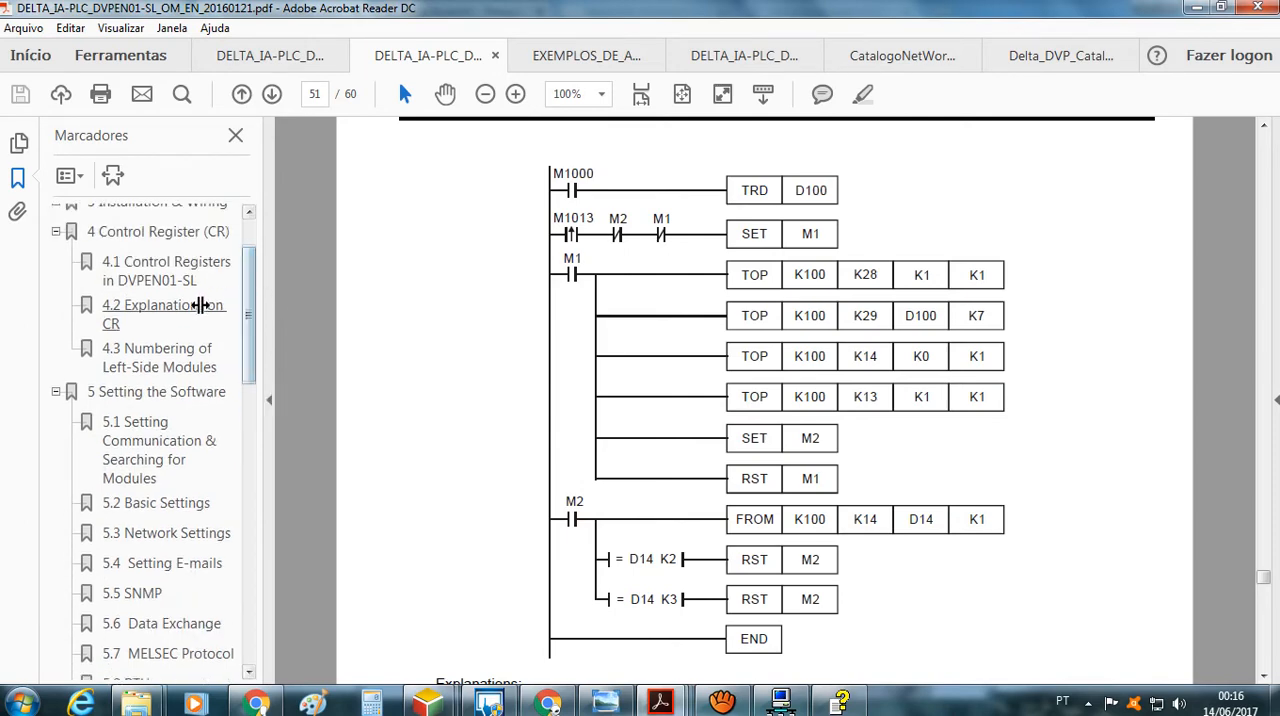
left_click(226, 308)
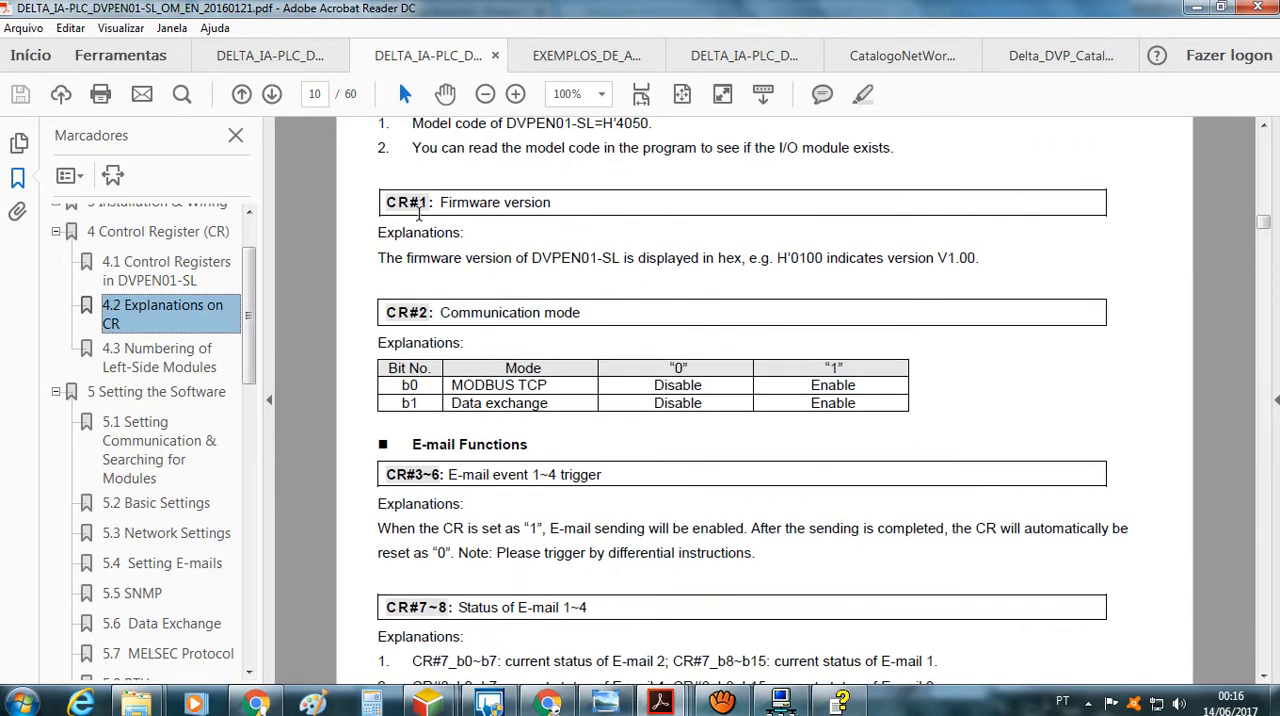
Review the DVPEN01-SL control register explanations from the e-mail functions through data exchange to CR#82 on page 13
scroll(419, 210, "down", 8)
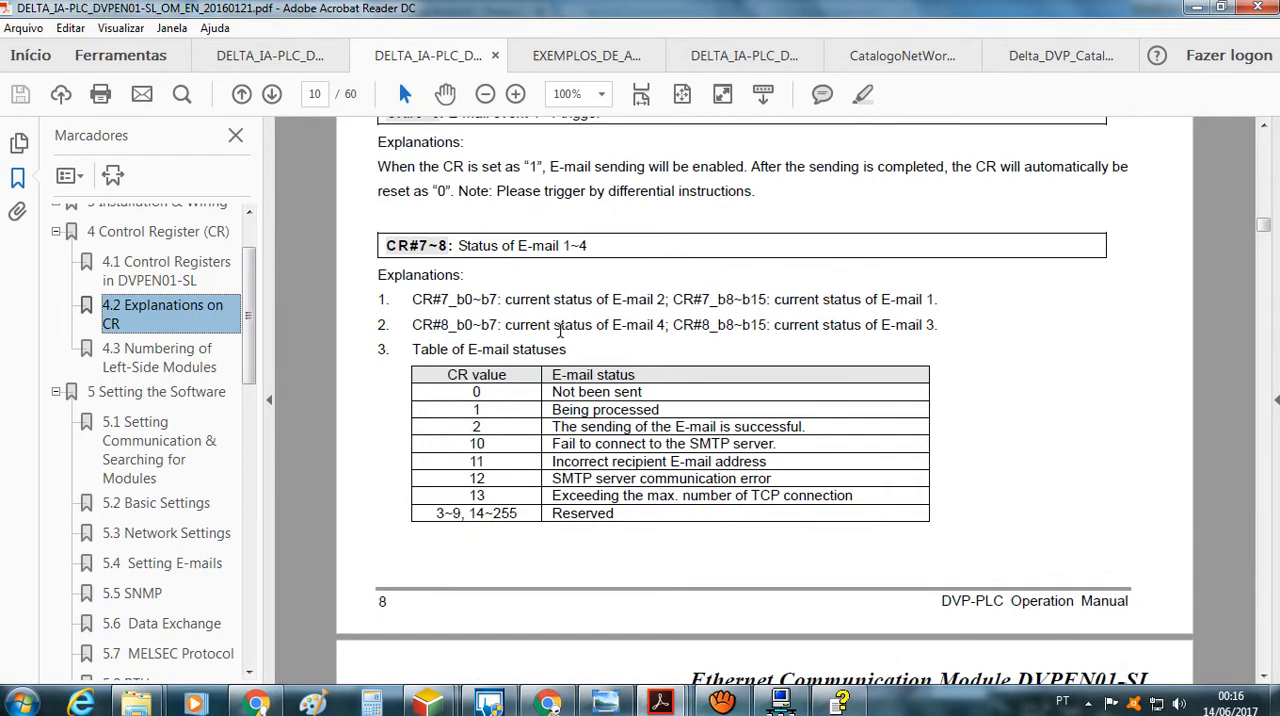
scroll(560, 331, "down", 15)
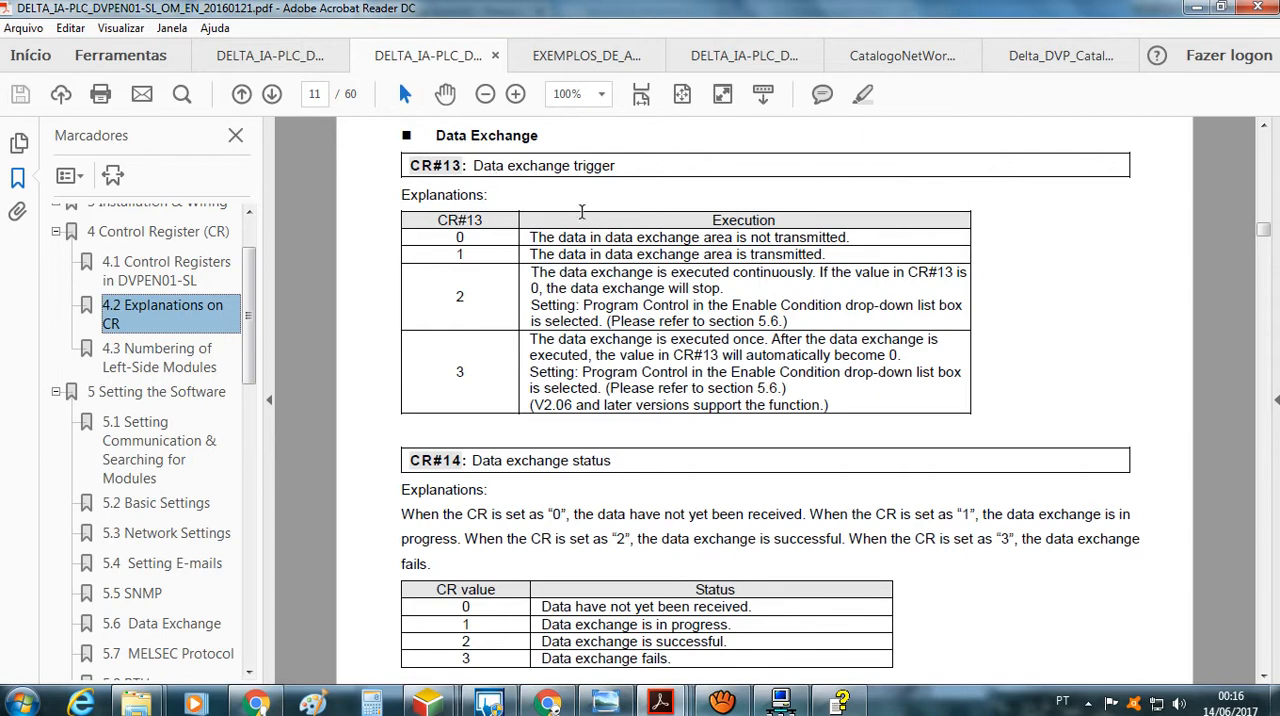
scroll(490, 390, "down", 19)
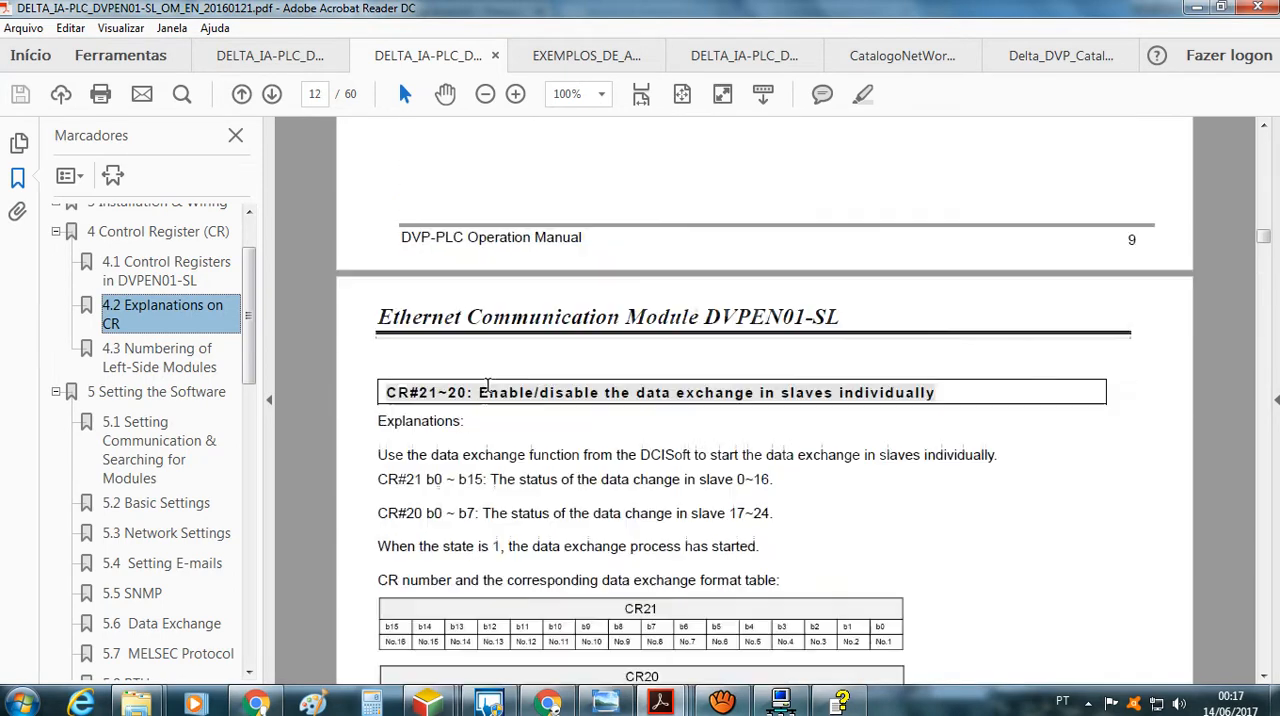
scroll(487, 386, "down", 18)
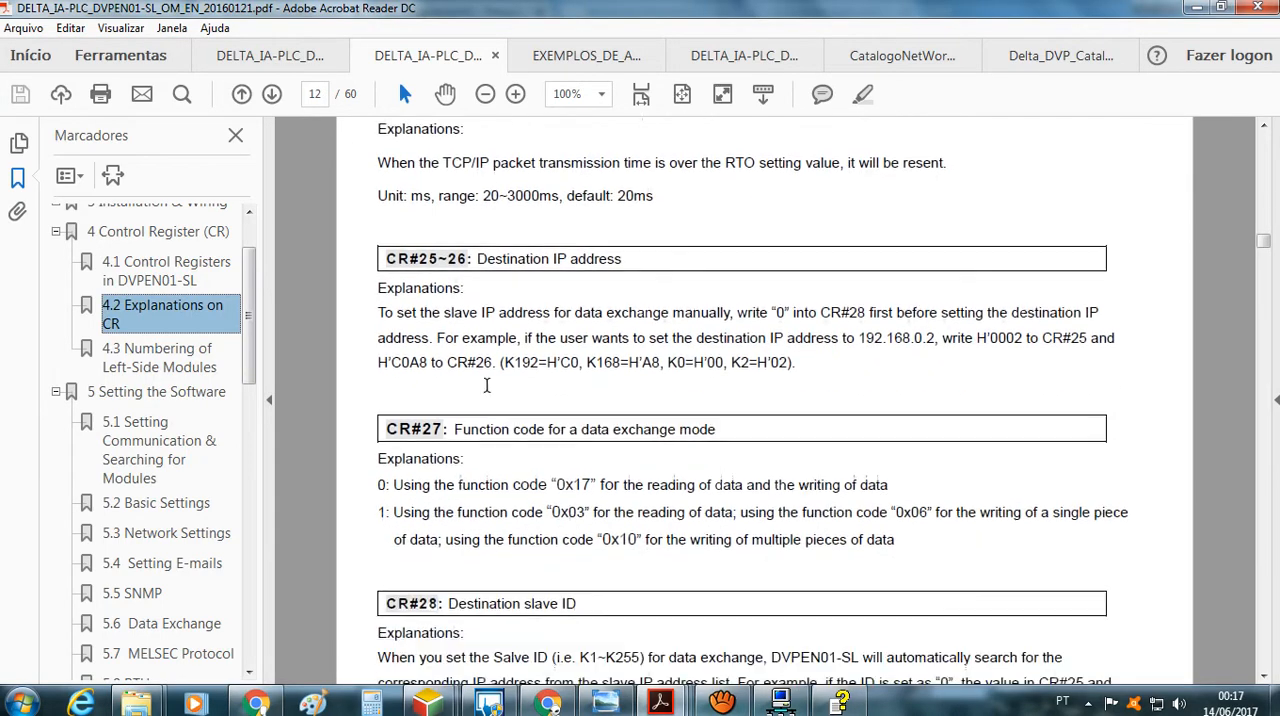
scroll(487, 385, "down", 15)
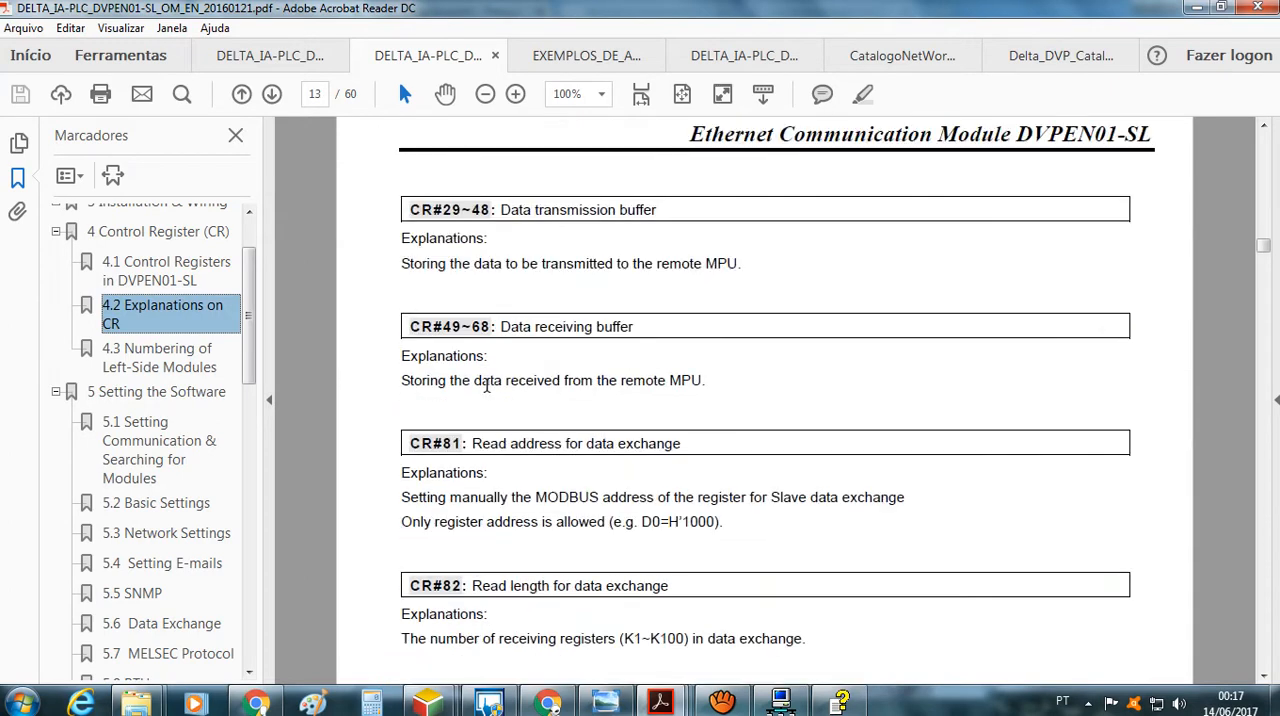
Reread the API 78 FROM operands and program example in the programming manual, continuing to the API 79 TO instruction on page 302
left_click(743, 58)
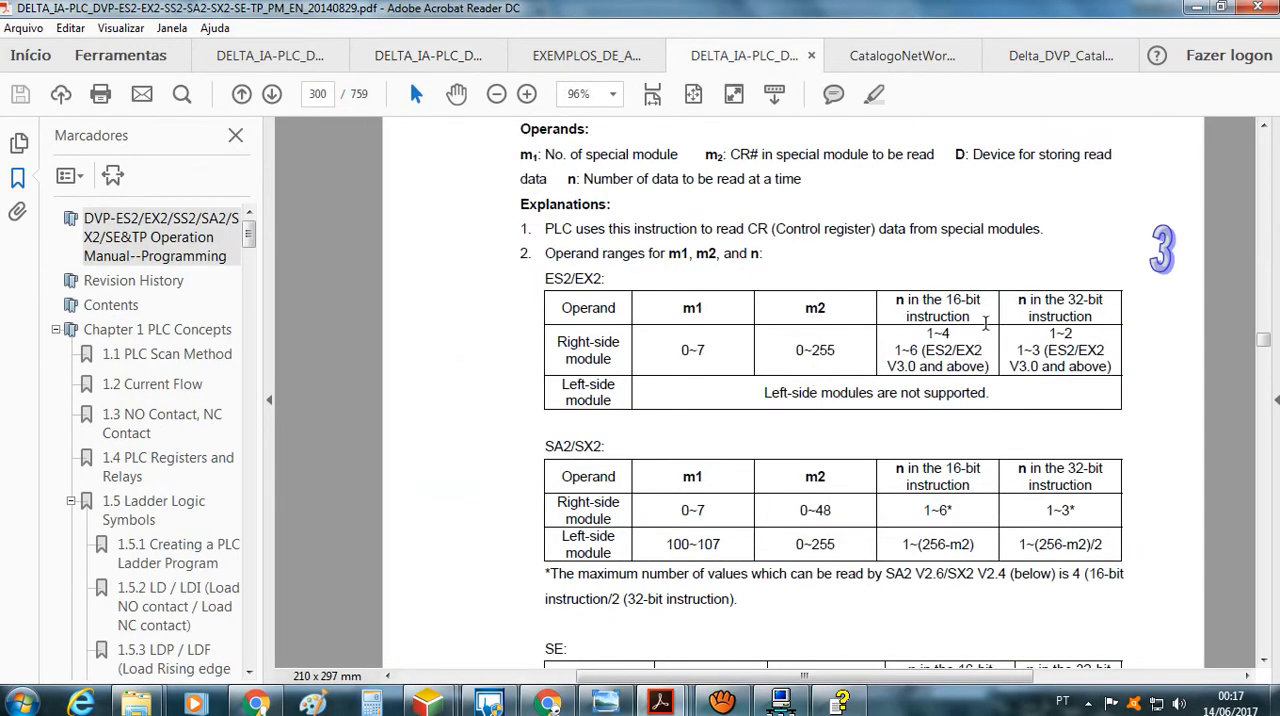
scroll(936, 394, "up", 2)
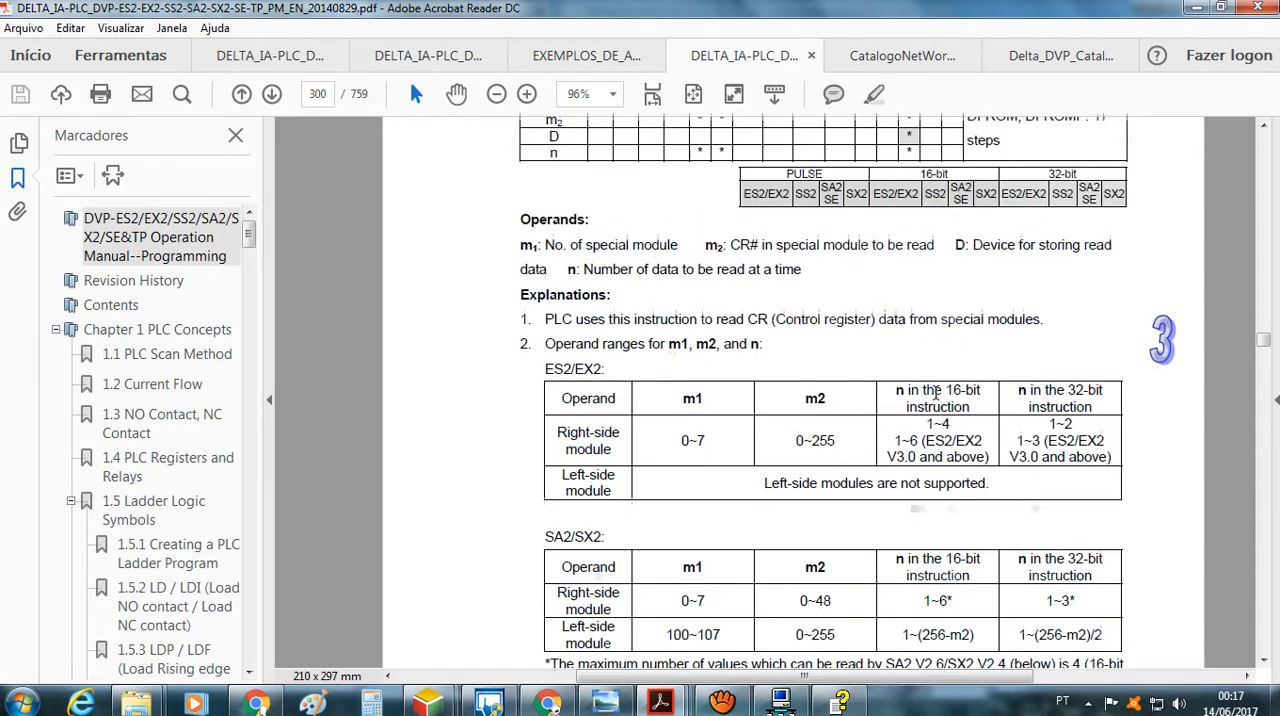
scroll(936, 394, "up", 5)
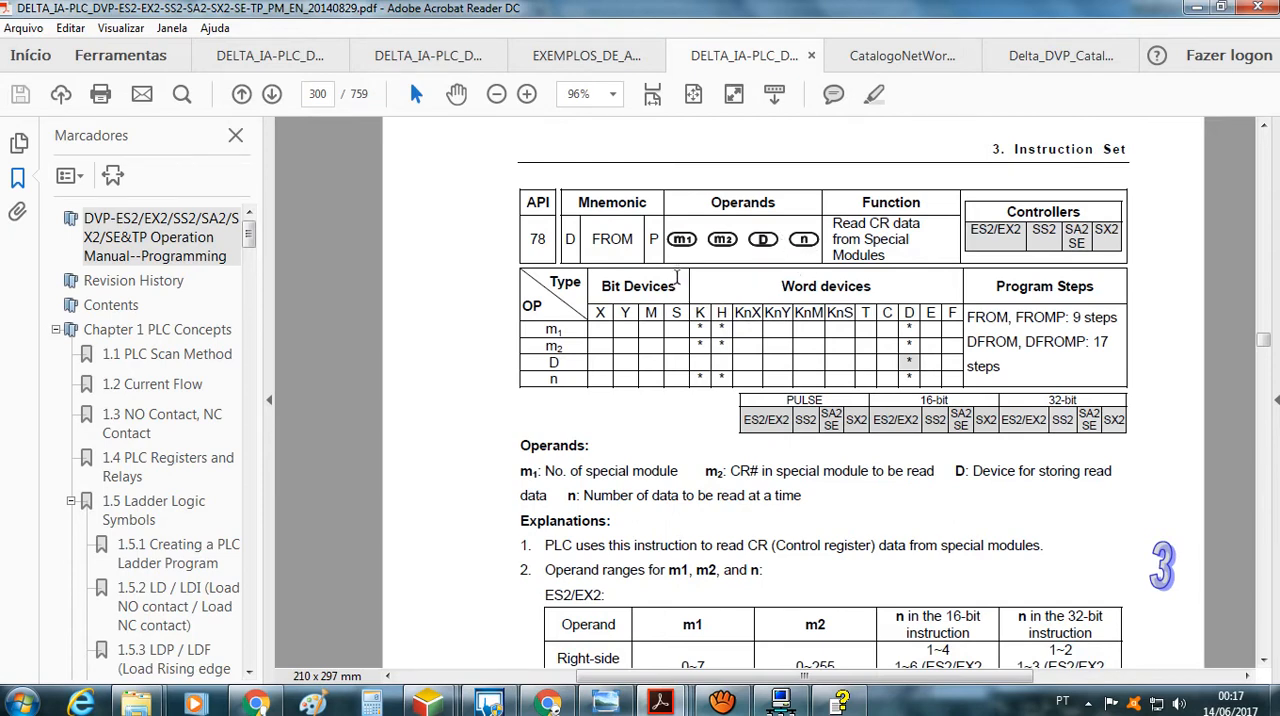
scroll(615, 350, "down", 8)
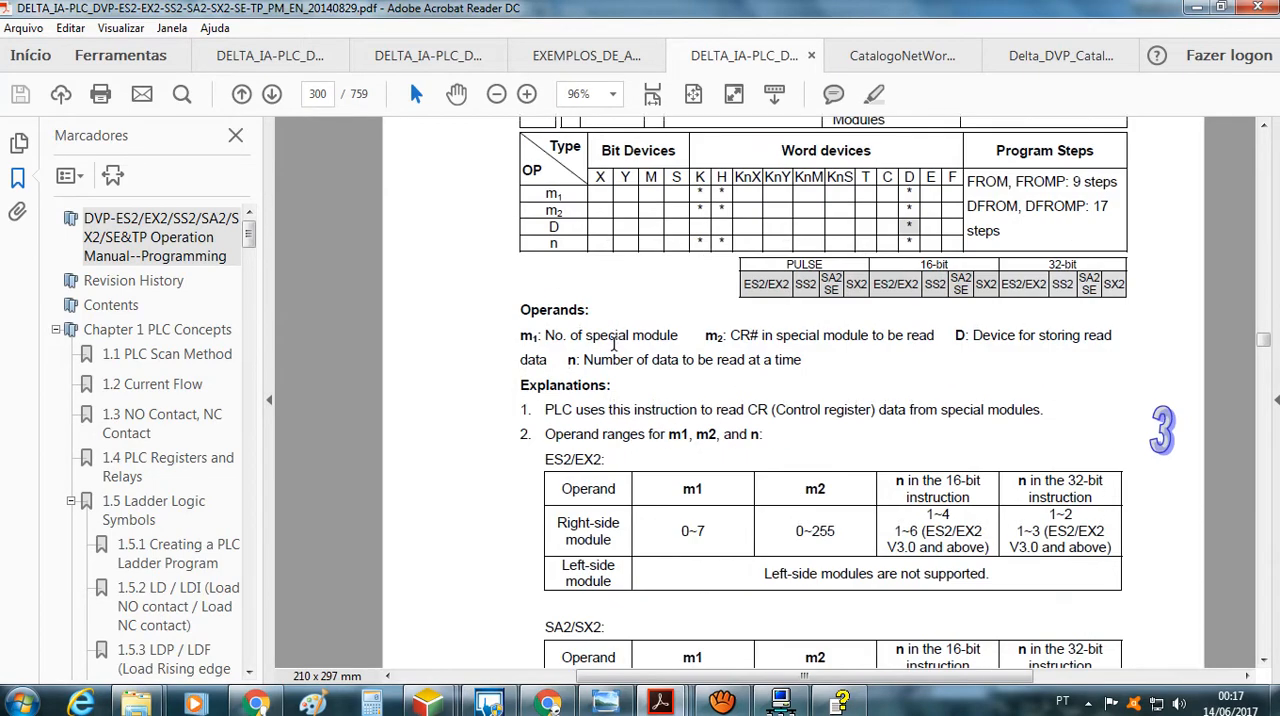
scroll(615, 350, "down", 15)
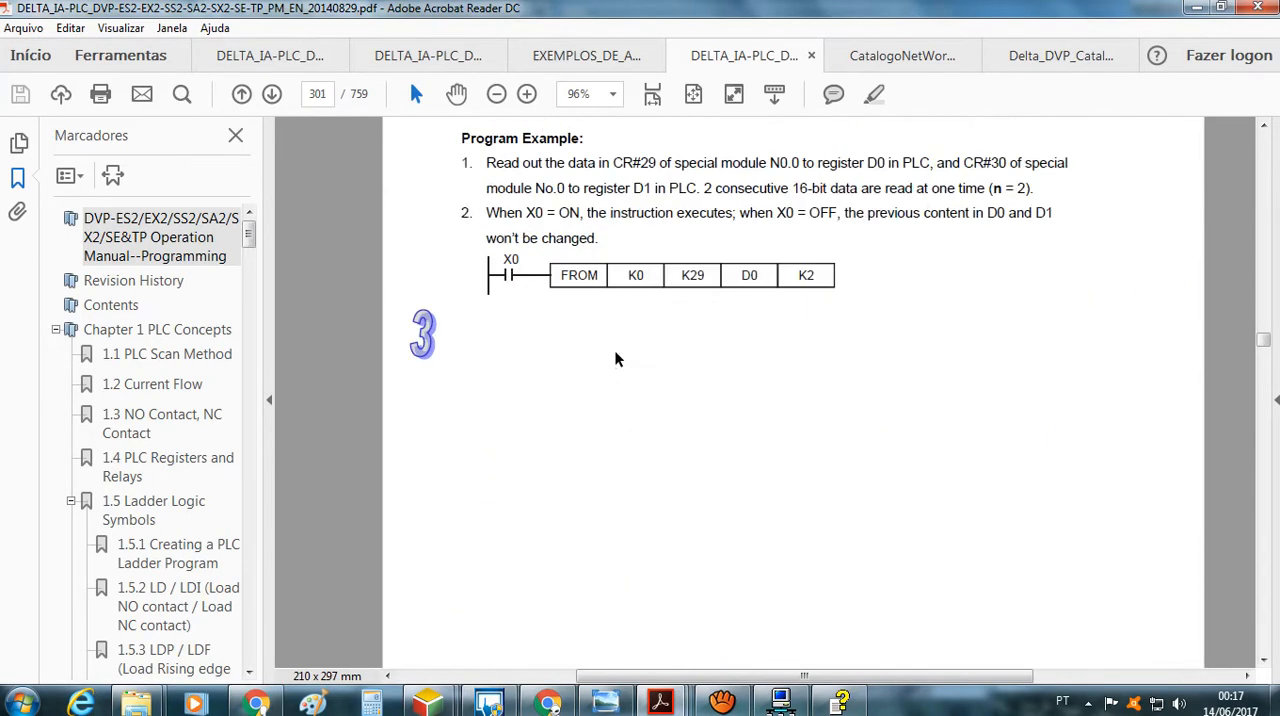
scroll(615, 360, "down", 10)
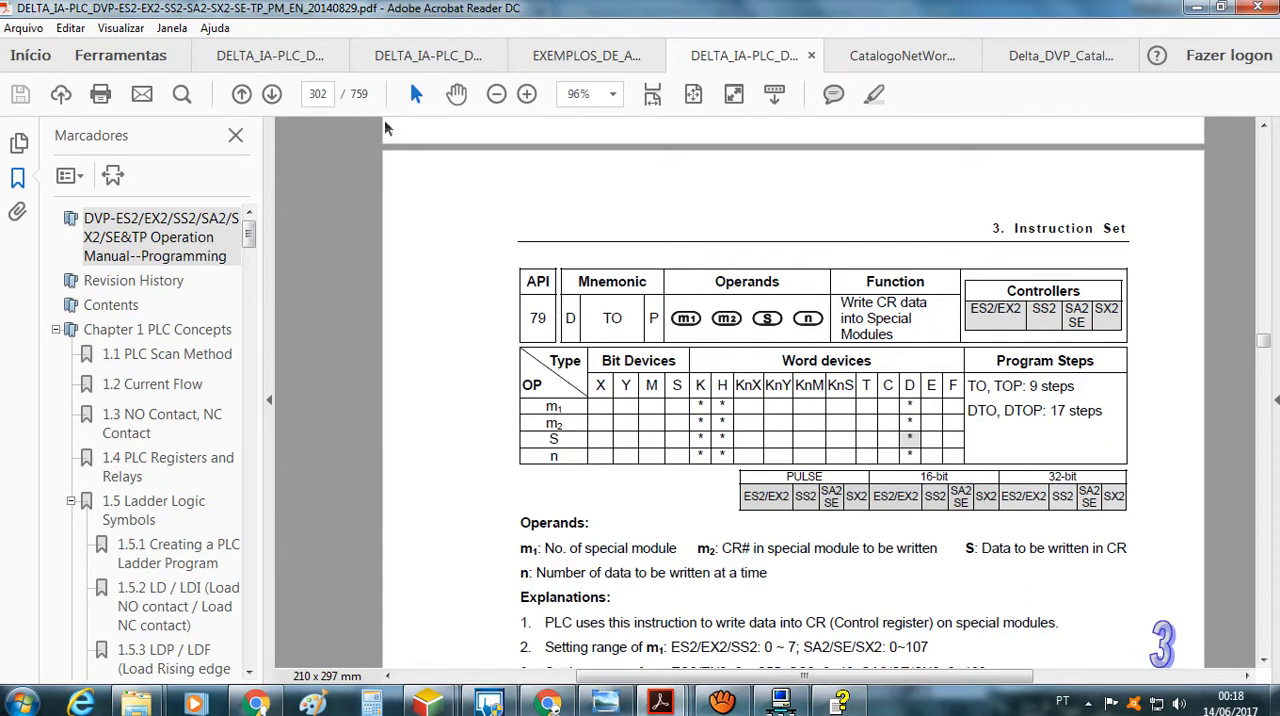
Examine the Ethernet functions table and the FROM/TO station addresses in Appendix B of the DVP-ES2/SE manual on page 711
left_click(306, 55)
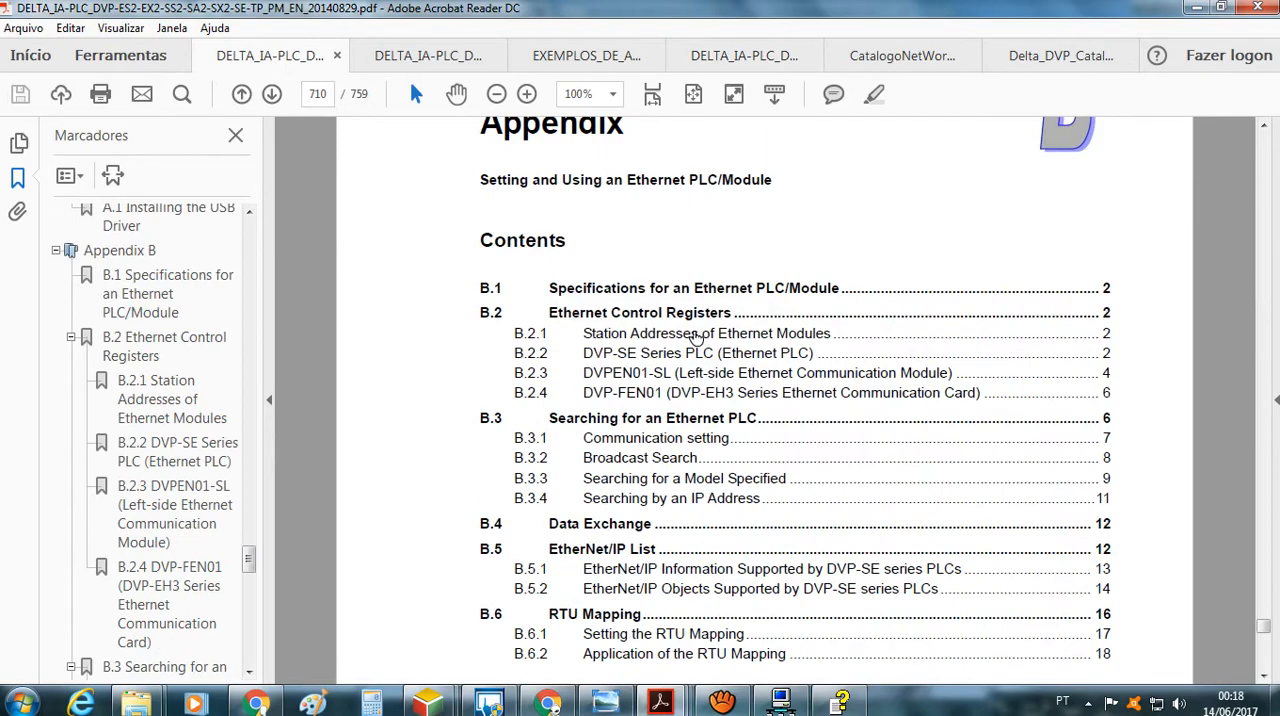
scroll(697, 337, "down", 15)
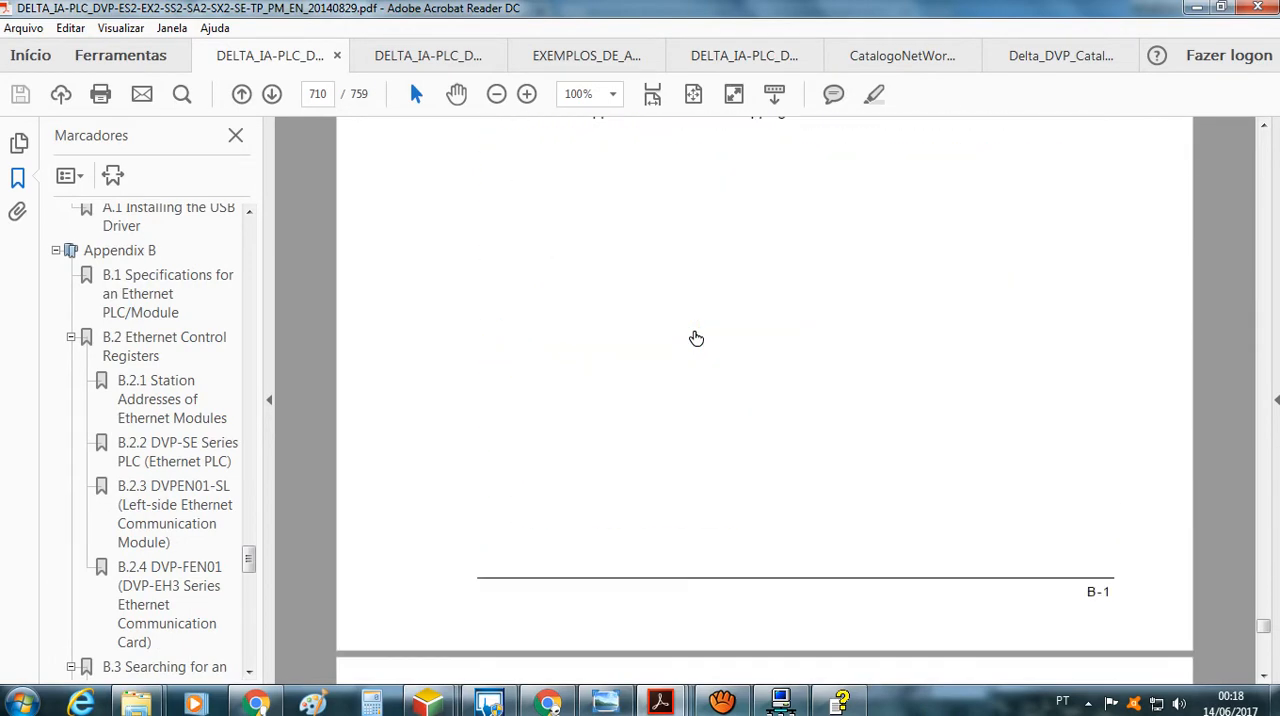
scroll(697, 337, "down", 10)
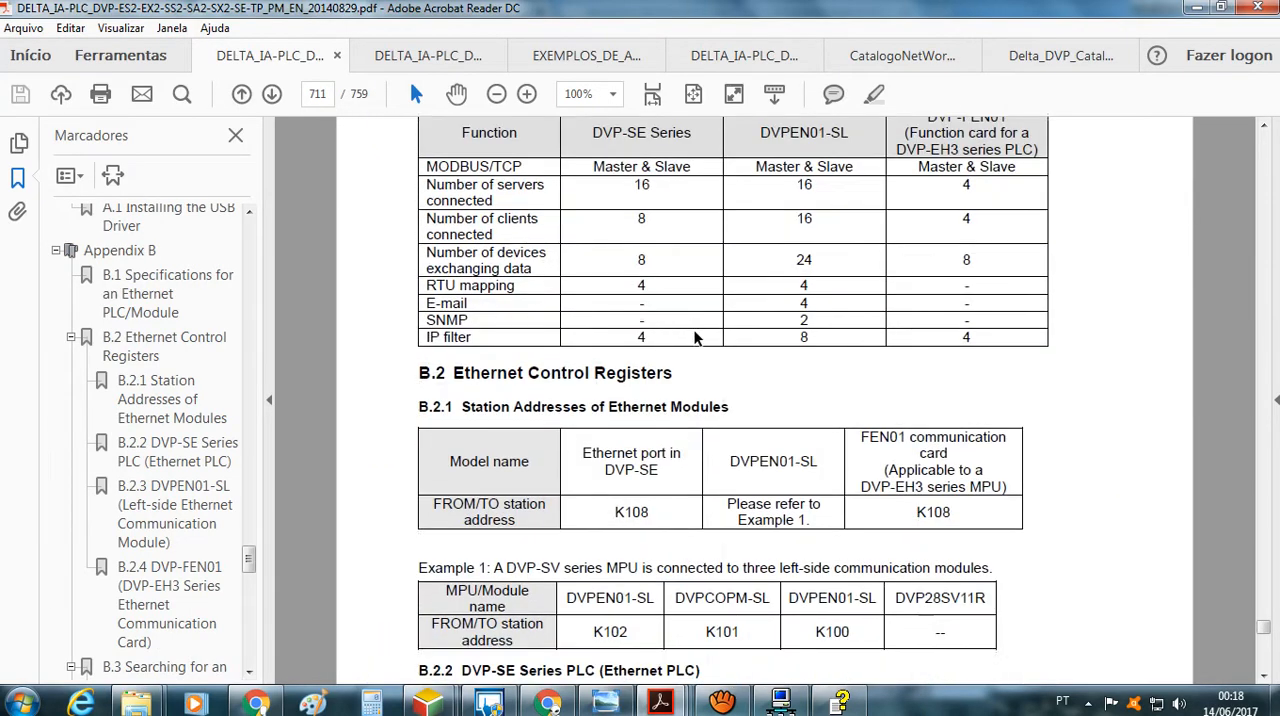
scroll(697, 337, "up", 3)
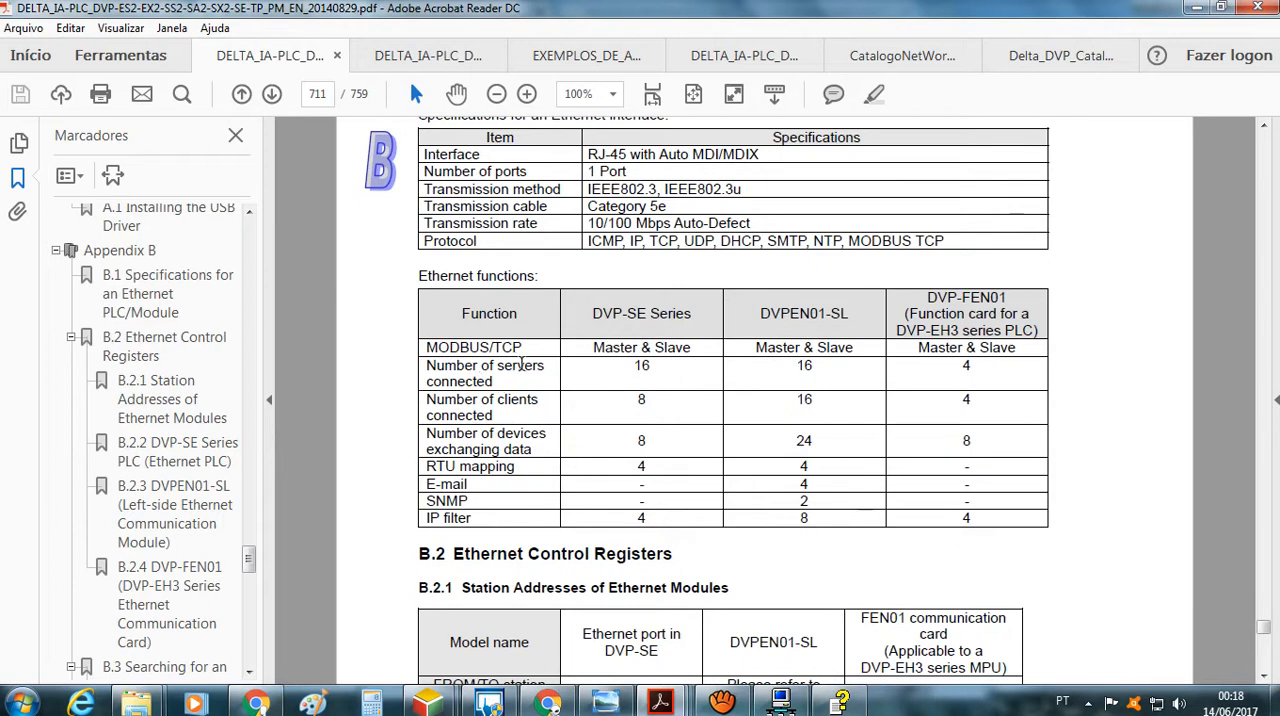
scroll(641, 466, "down", 6)
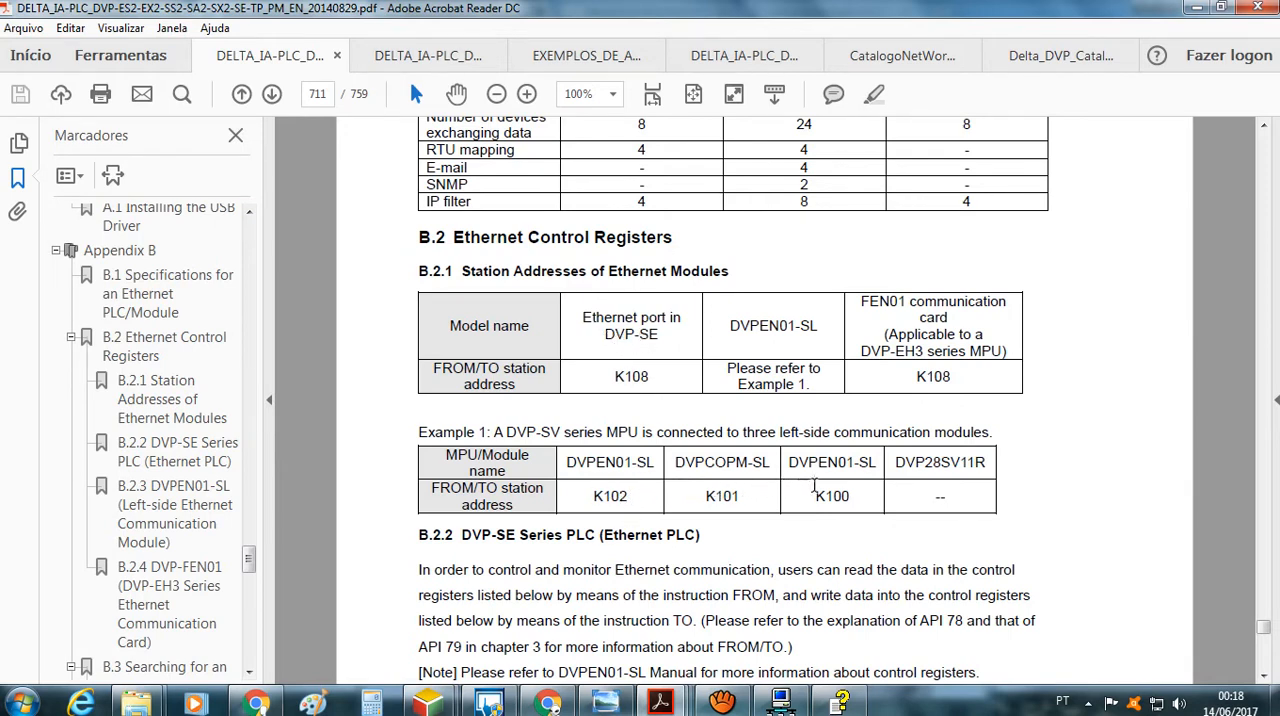
Read section B.2.2 on the DVP-SE Ethernet PLC and its control register table, from data exchange through IP and MODBUS TCP settings
scroll(810, 478, "down", 4)
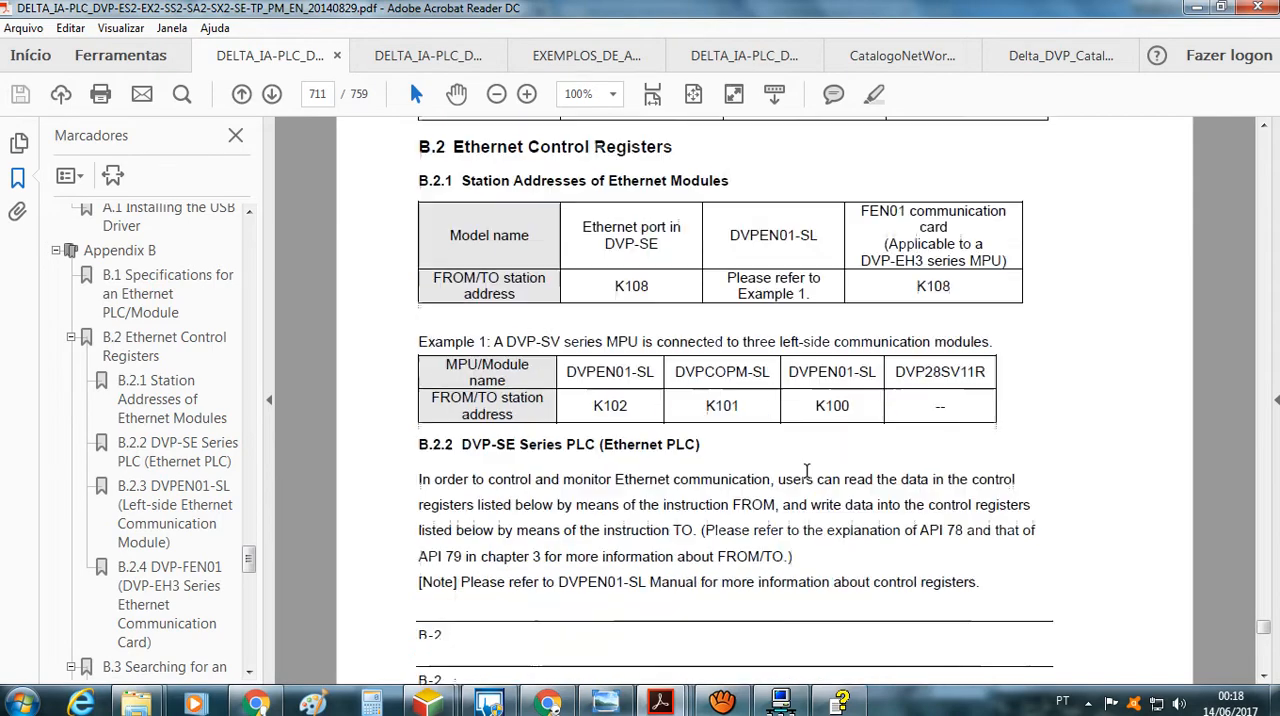
scroll(810, 478, "down", 5)
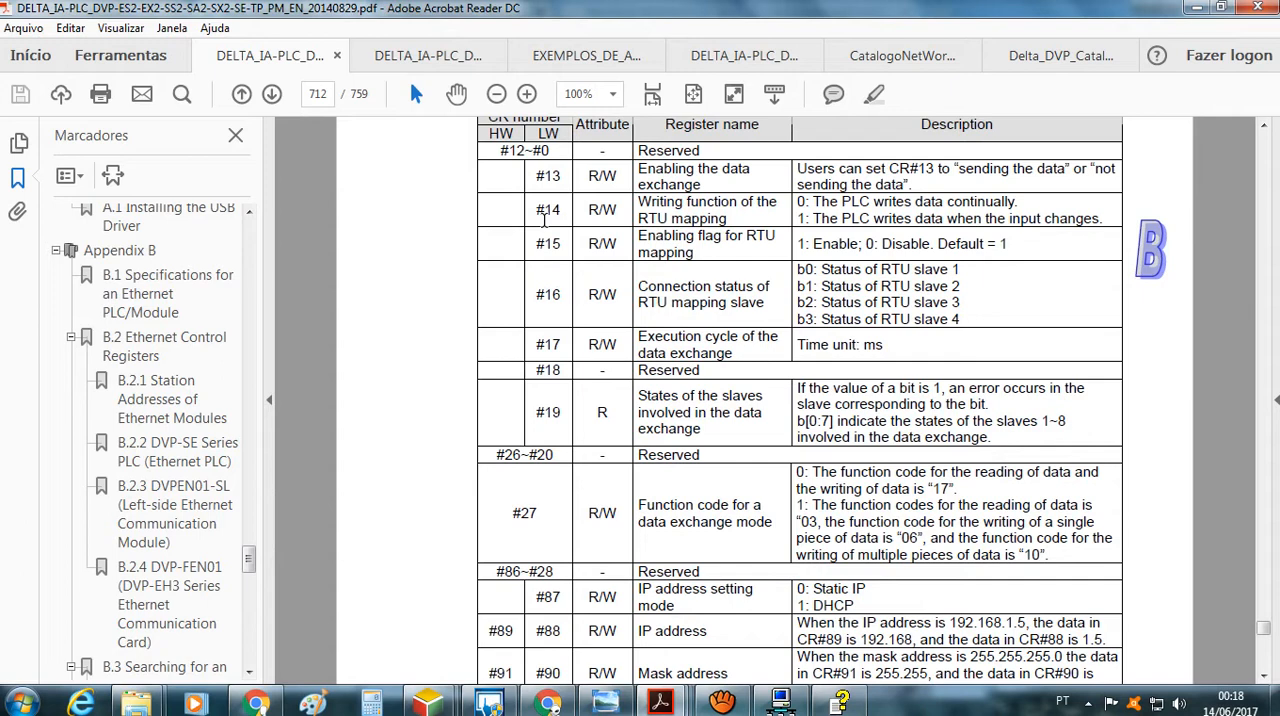
scroll(545, 220, "up", 1)
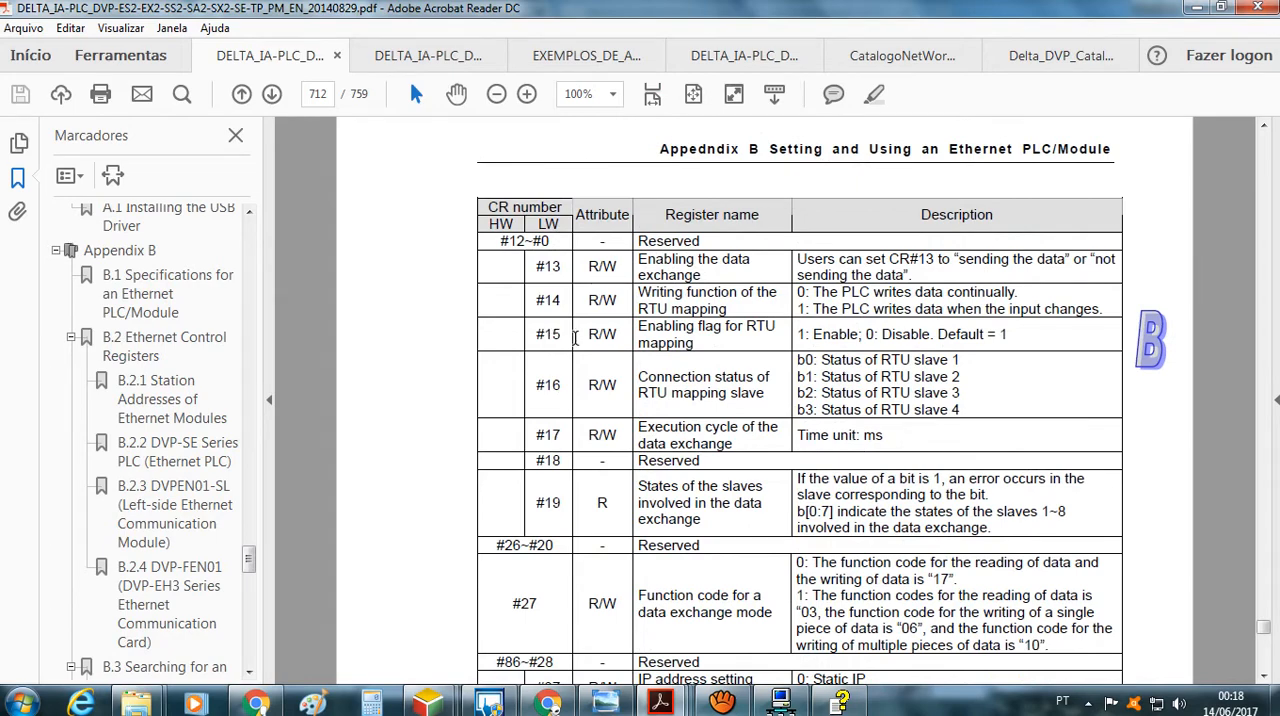
scroll(575, 337, "up", 4)
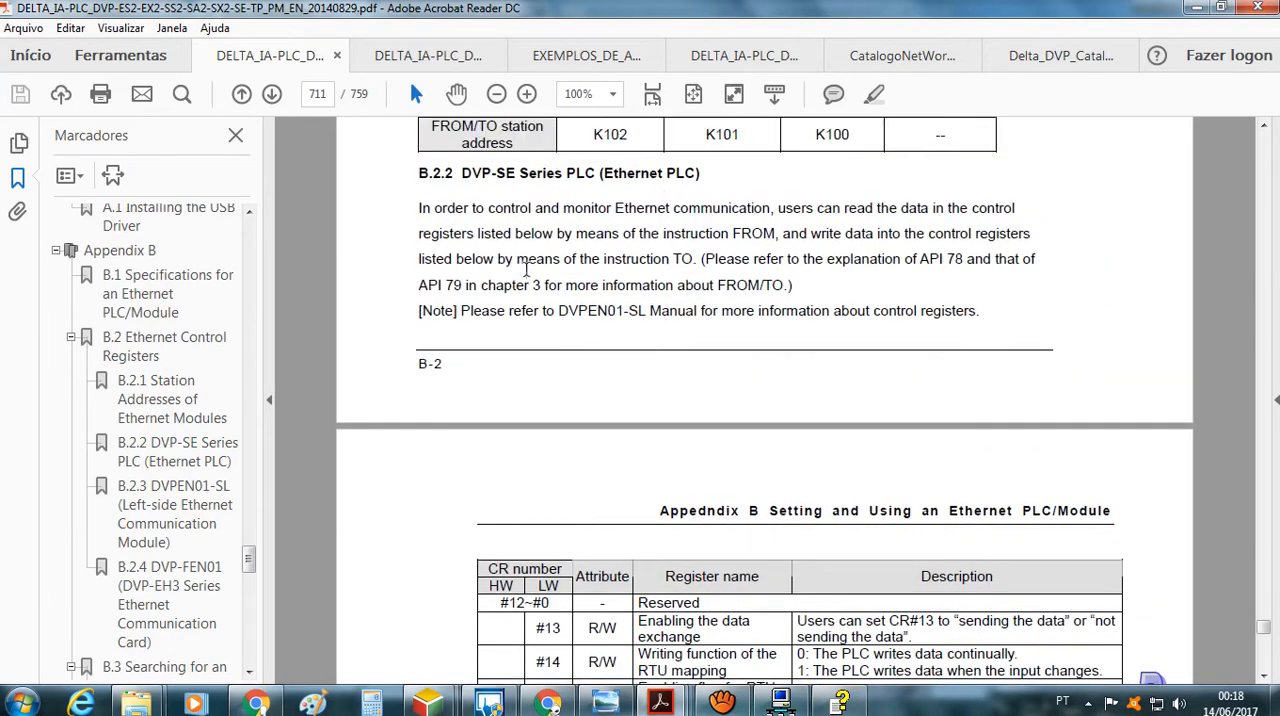
scroll(629, 414, "down", 3)
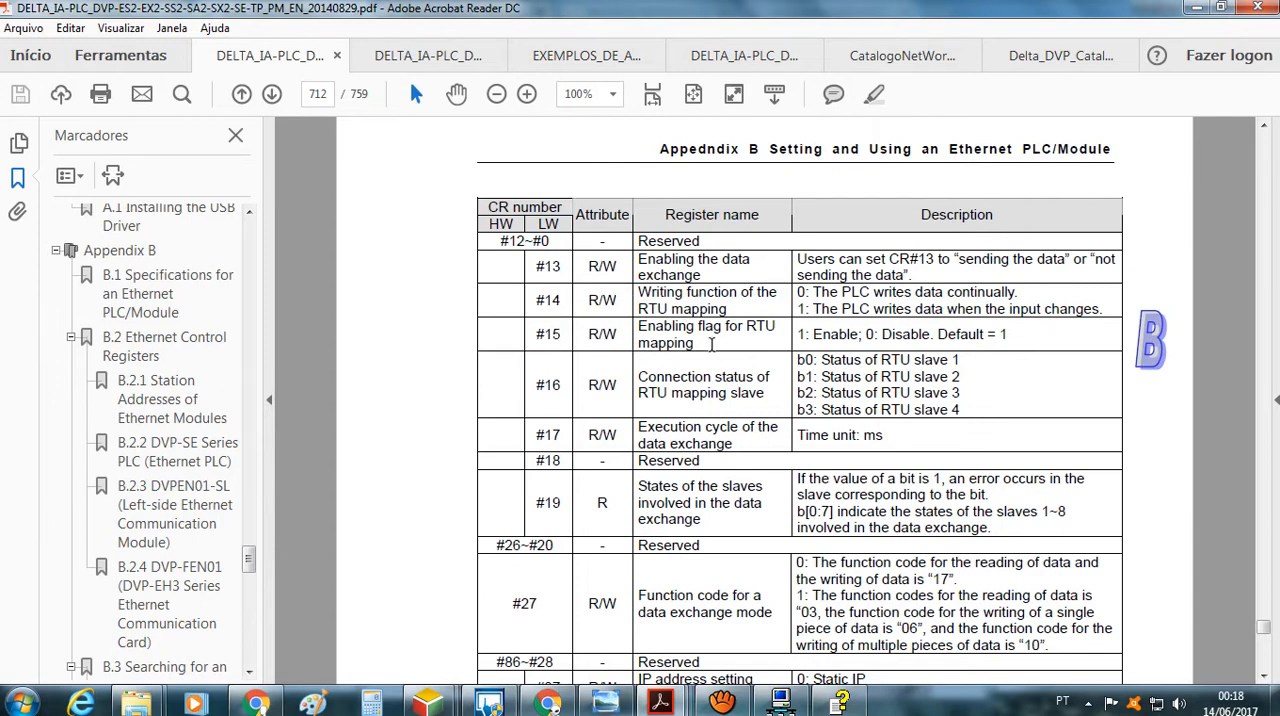
scroll(713, 348, "down", 1)
scroll(716, 354, "down", 1)
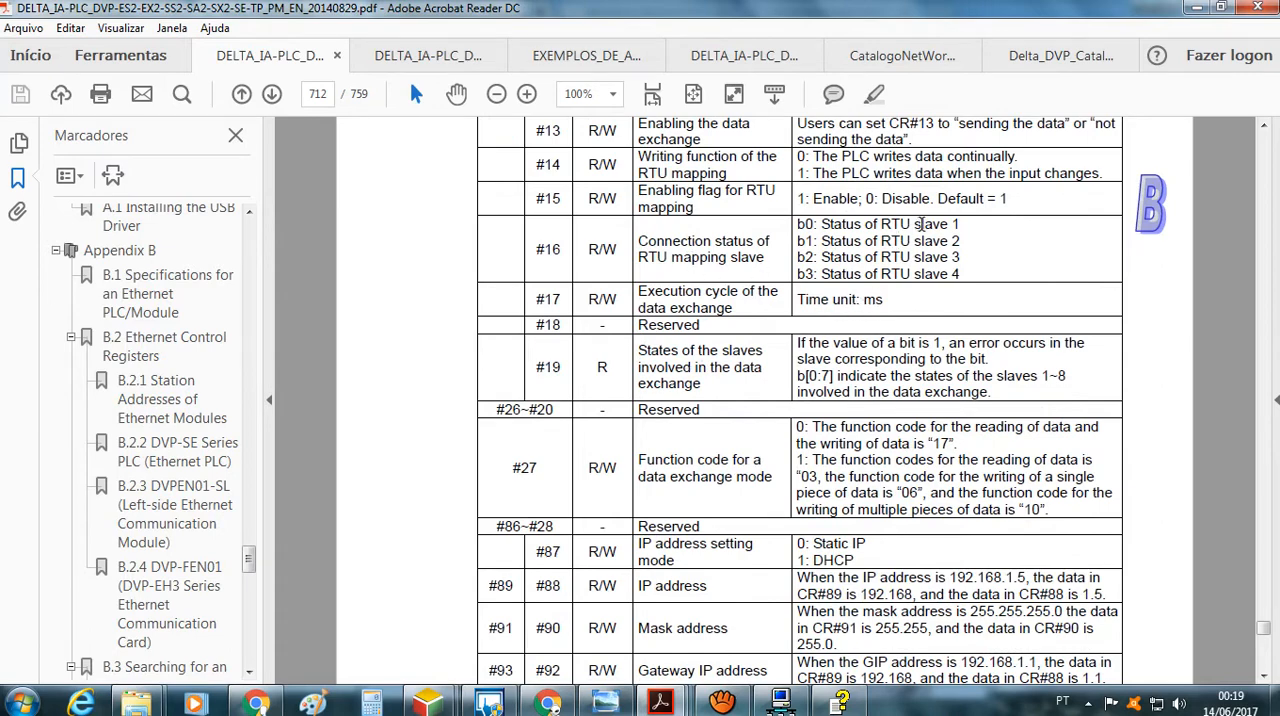
scroll(777, 344, "down", 5)
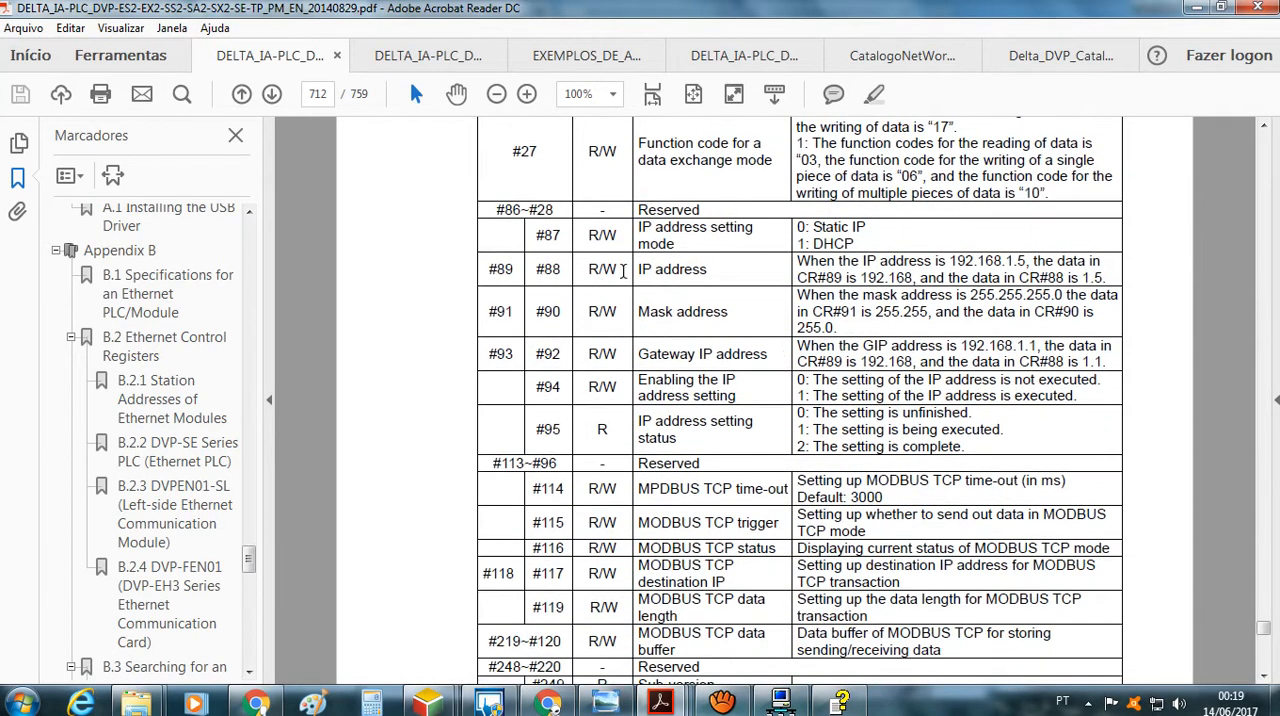
scroll(679, 338, "down", 5)
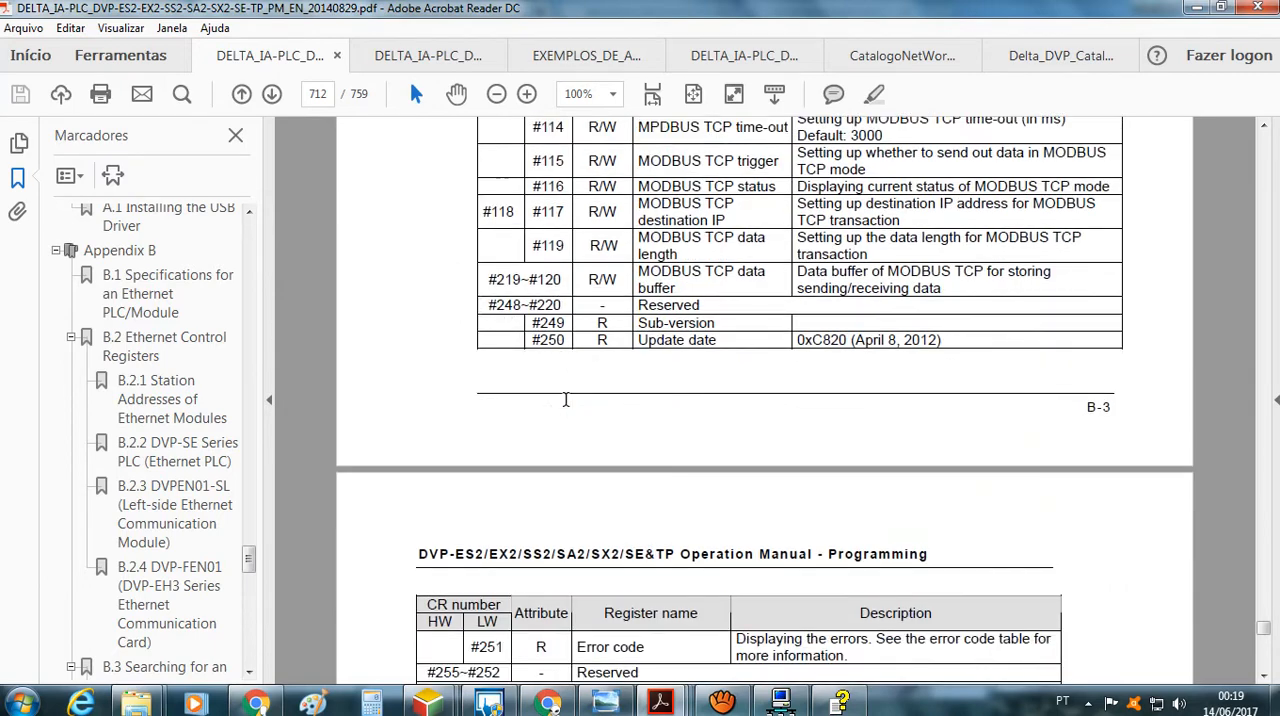
Review the DVPEN01-SL Ethernet communication module's control register table on pages B-4 and B-5, including its IP address and MODBUS TCP registers
scroll(566, 398, "down", 11)
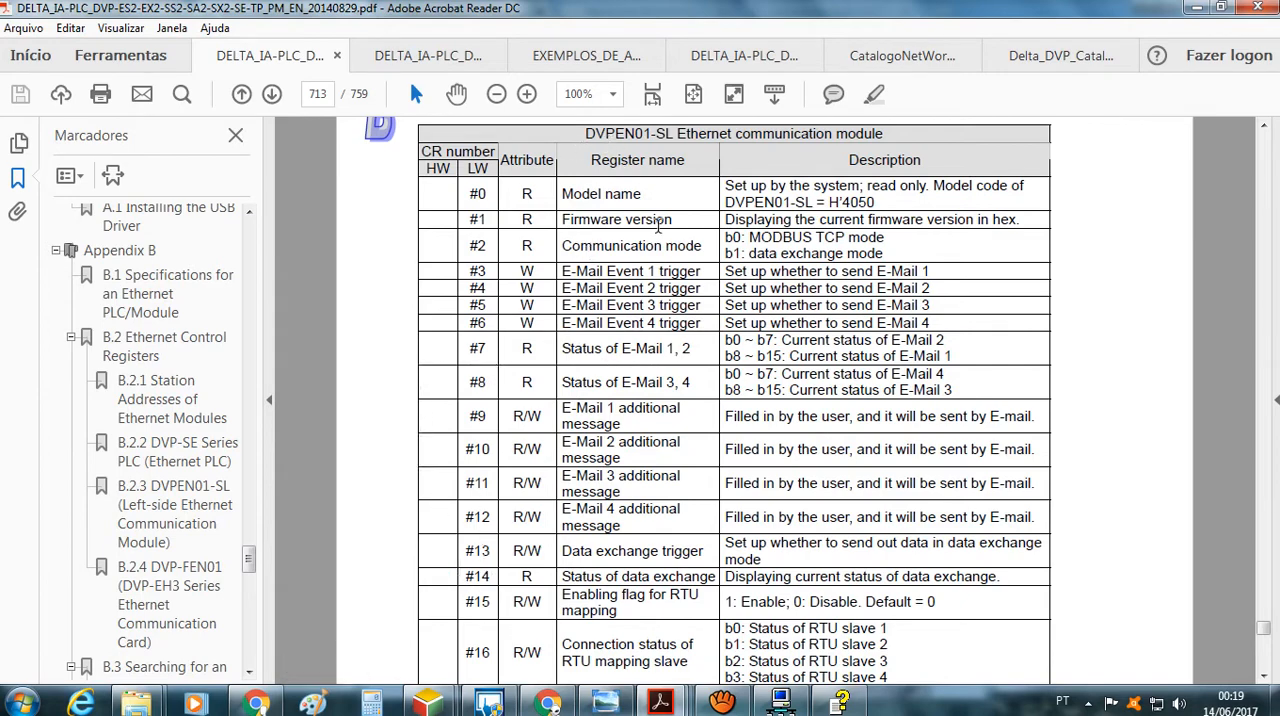
scroll(611, 317, "down", 11)
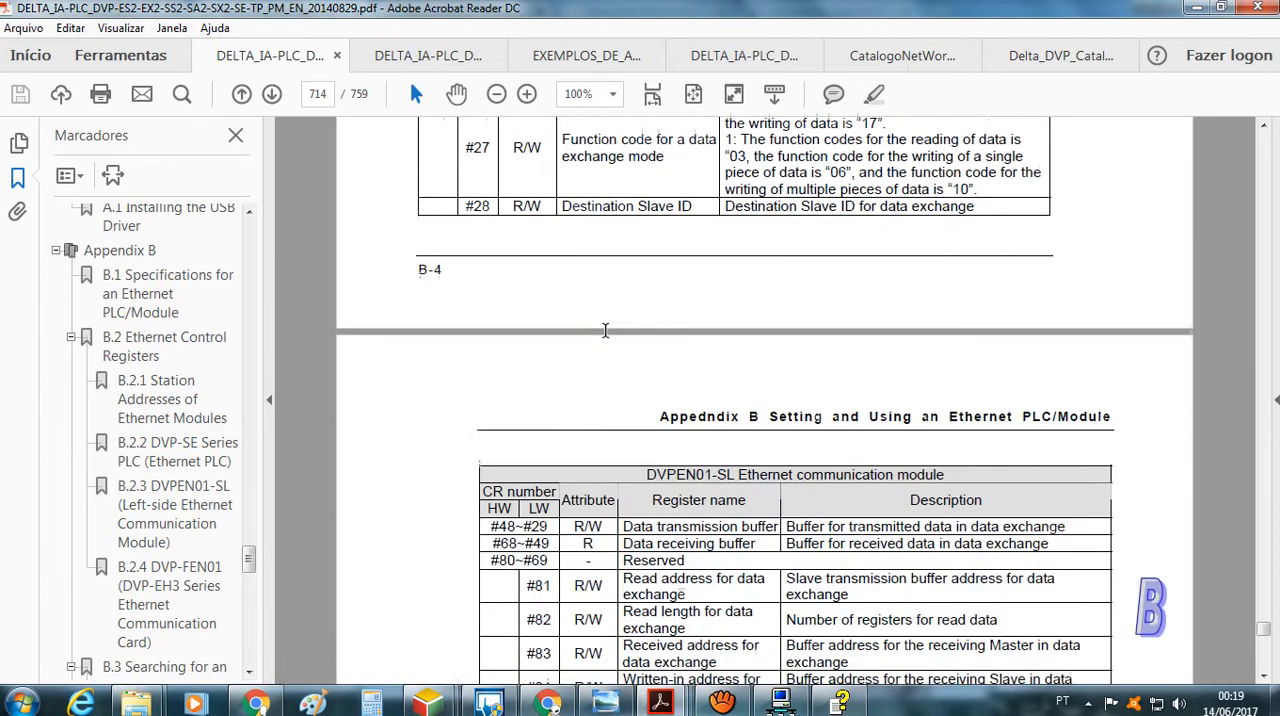
scroll(605, 330, "down", 14)
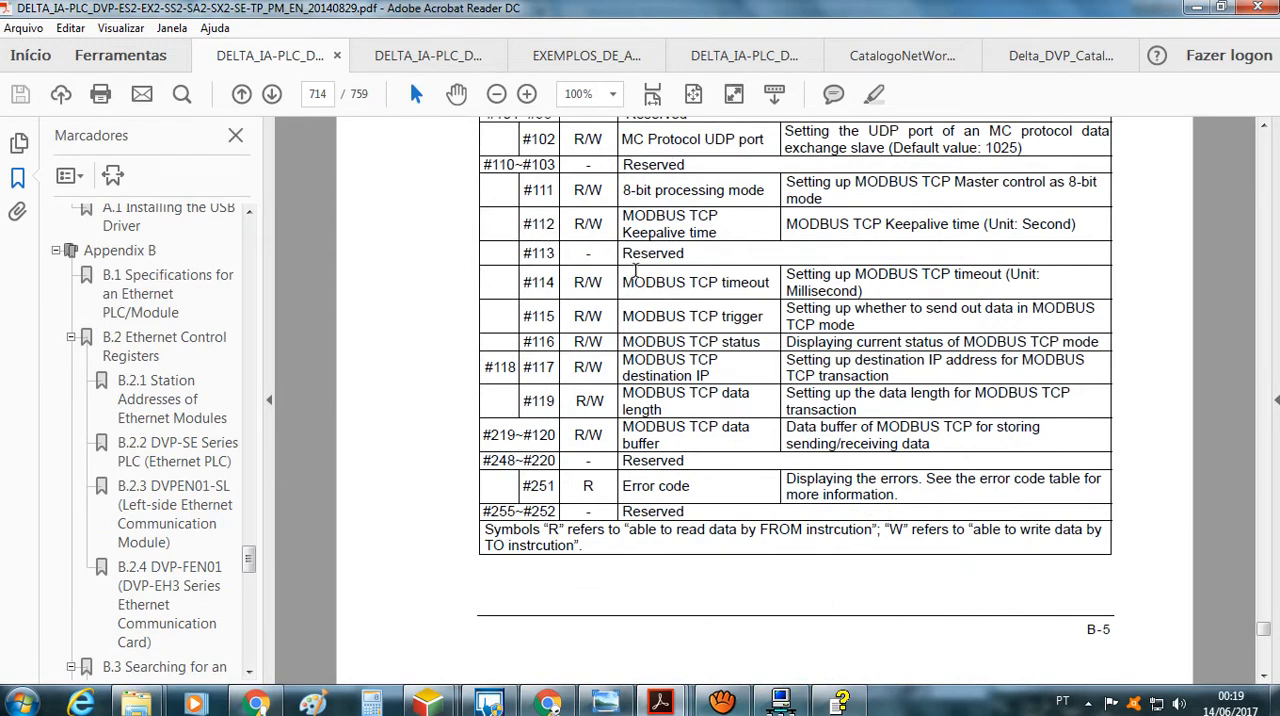
scroll(666, 350, "up", 10)
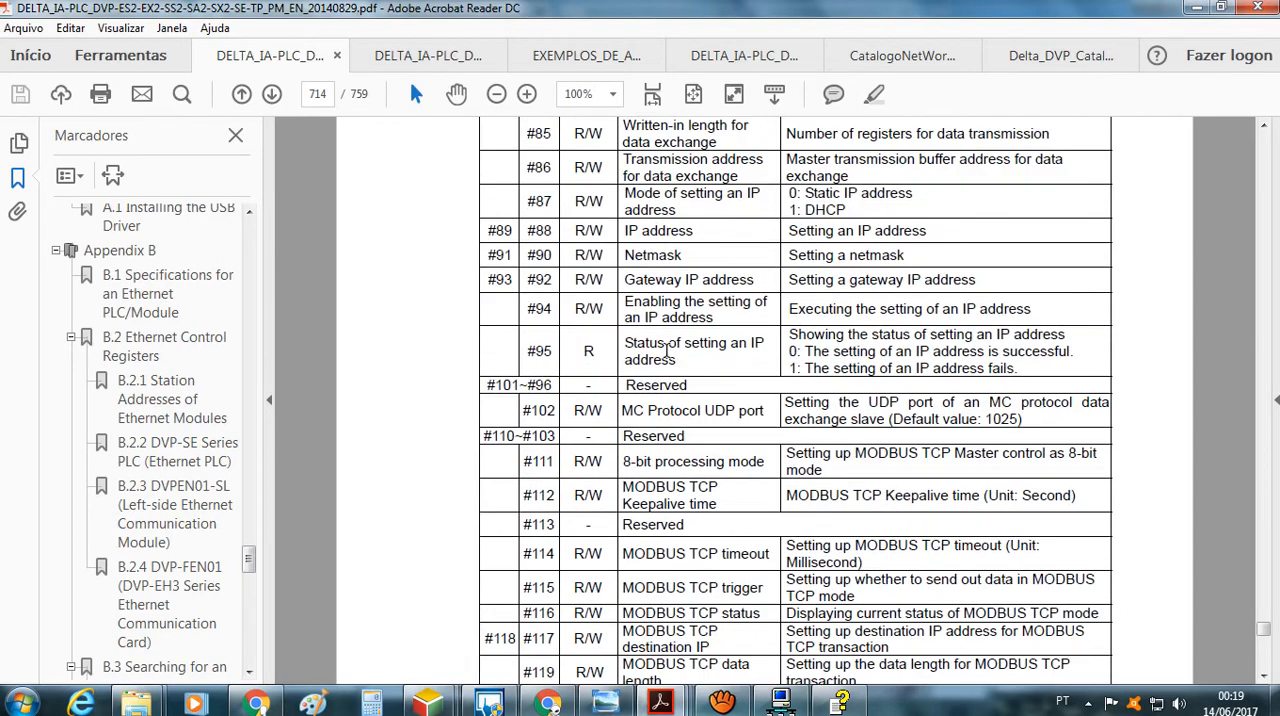
scroll(666, 350, "up", 5)
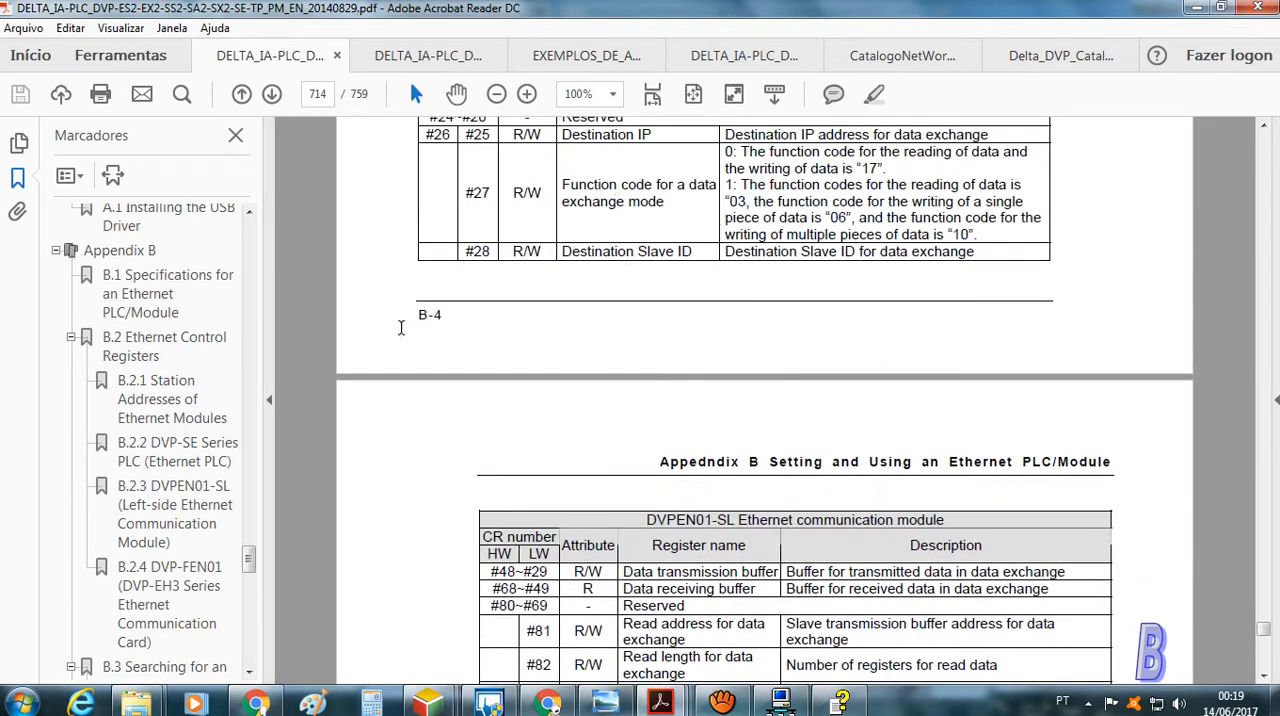
Switch to the DVPEN01-SL operation manual and go to section 6.8 Application of Data Exchange (1)
left_click_drag(252, 560, 255, 611)
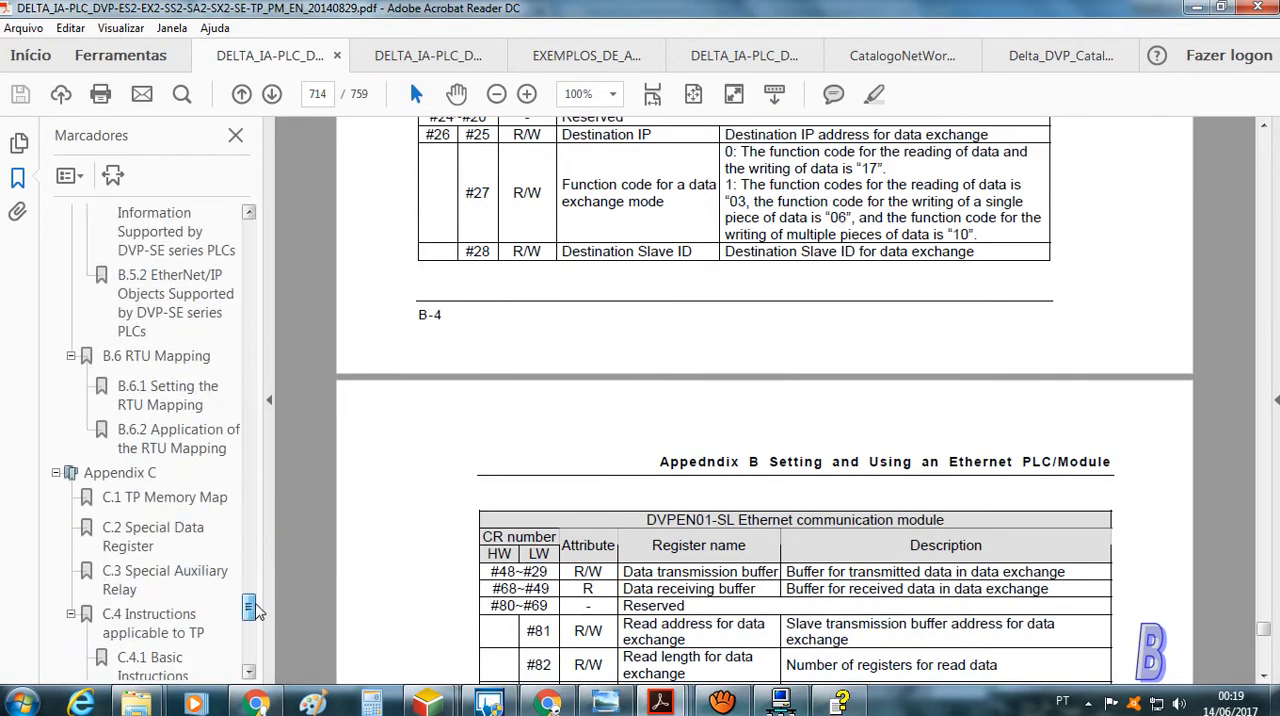
left_click(405, 57)
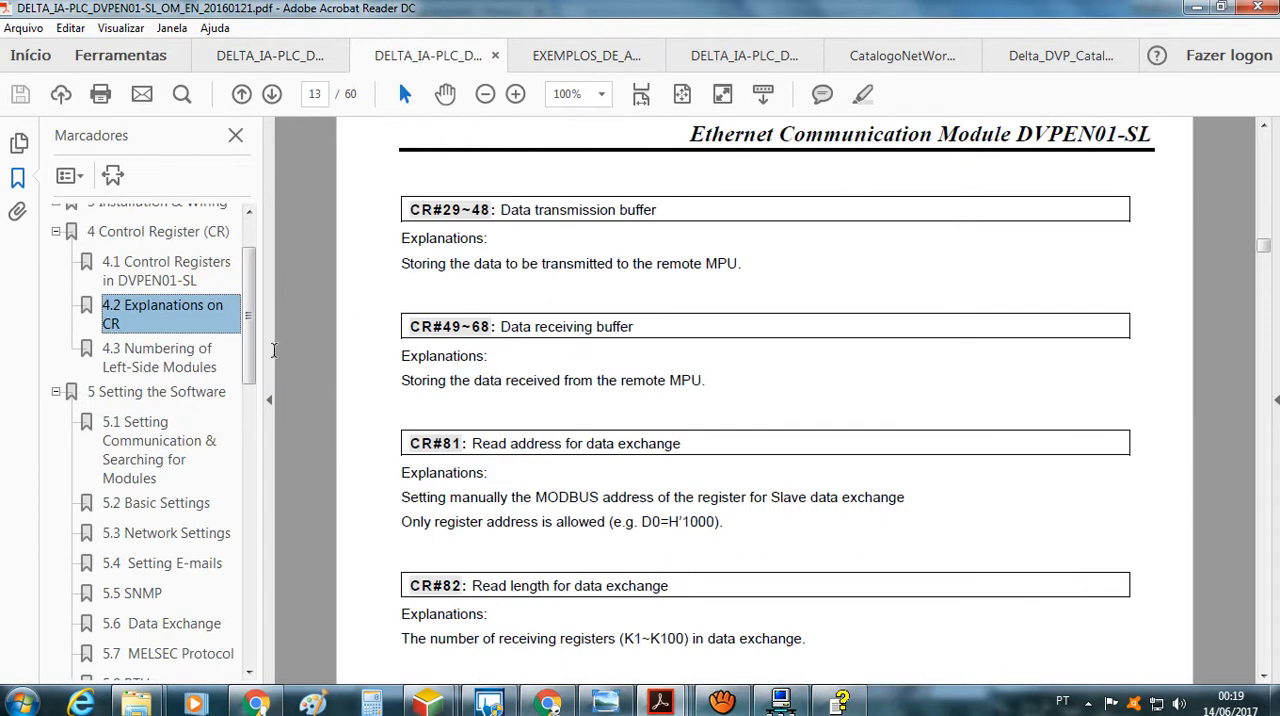
left_click_drag(254, 349, 250, 564)
left_click(176, 527)
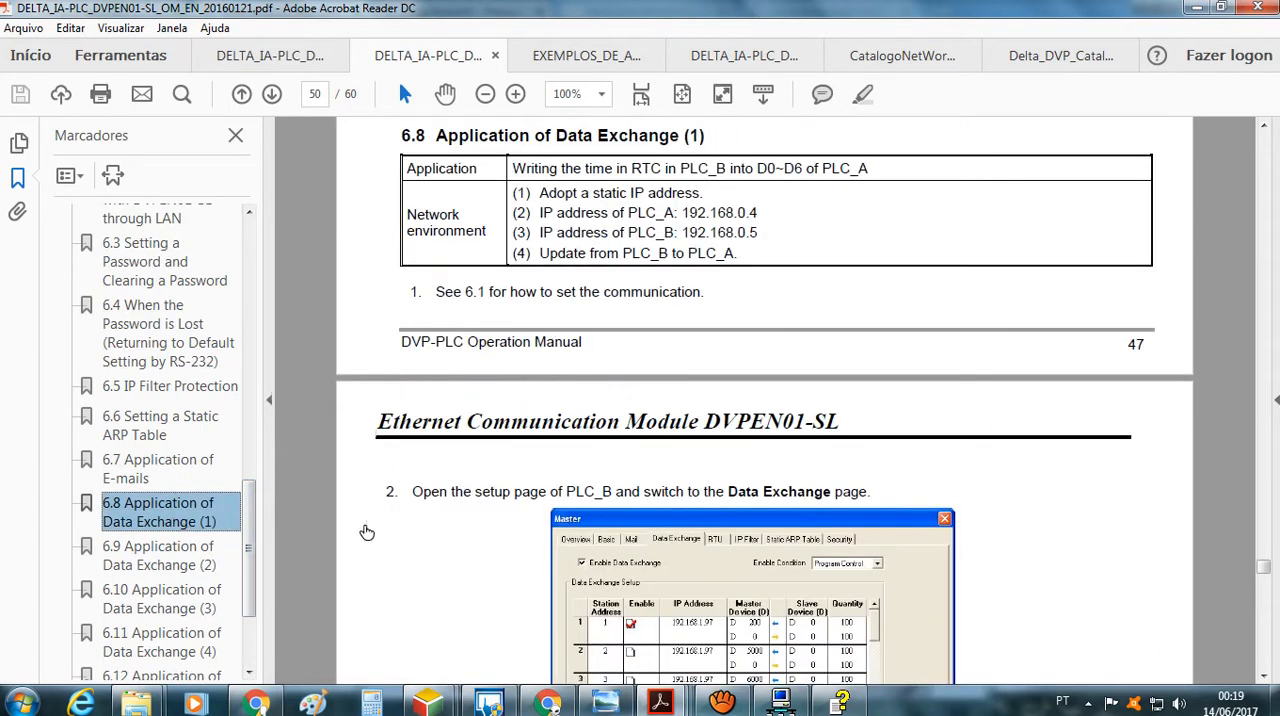
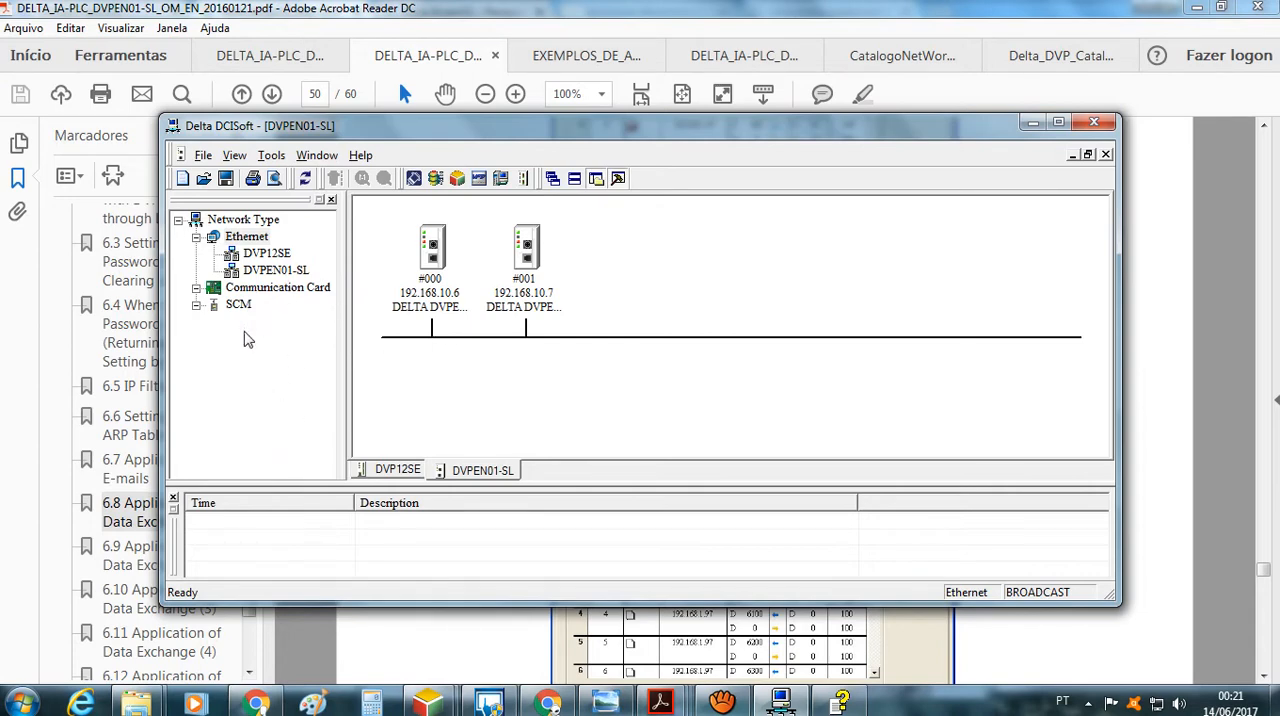
Open the settings of the DVPEN01-SL module at 192.168.10.6, accept the connection warning and examine its device overview
left_click(430, 311)
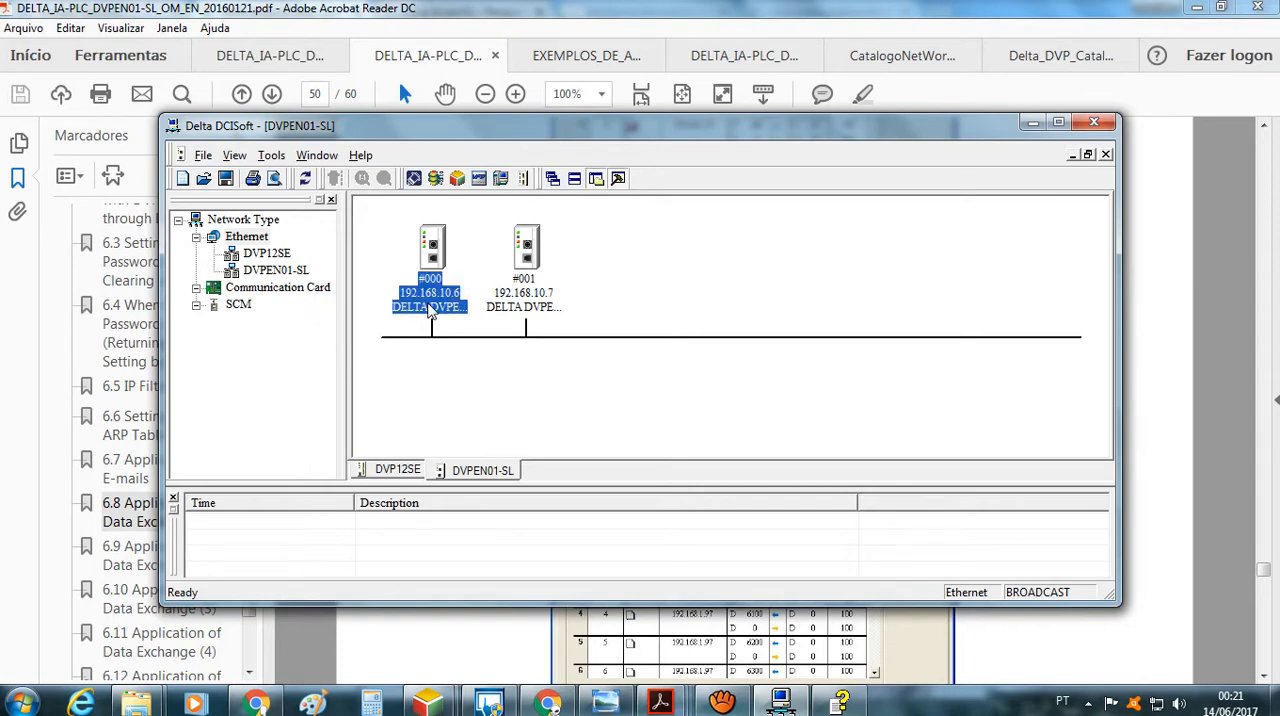
double_click(430, 304)
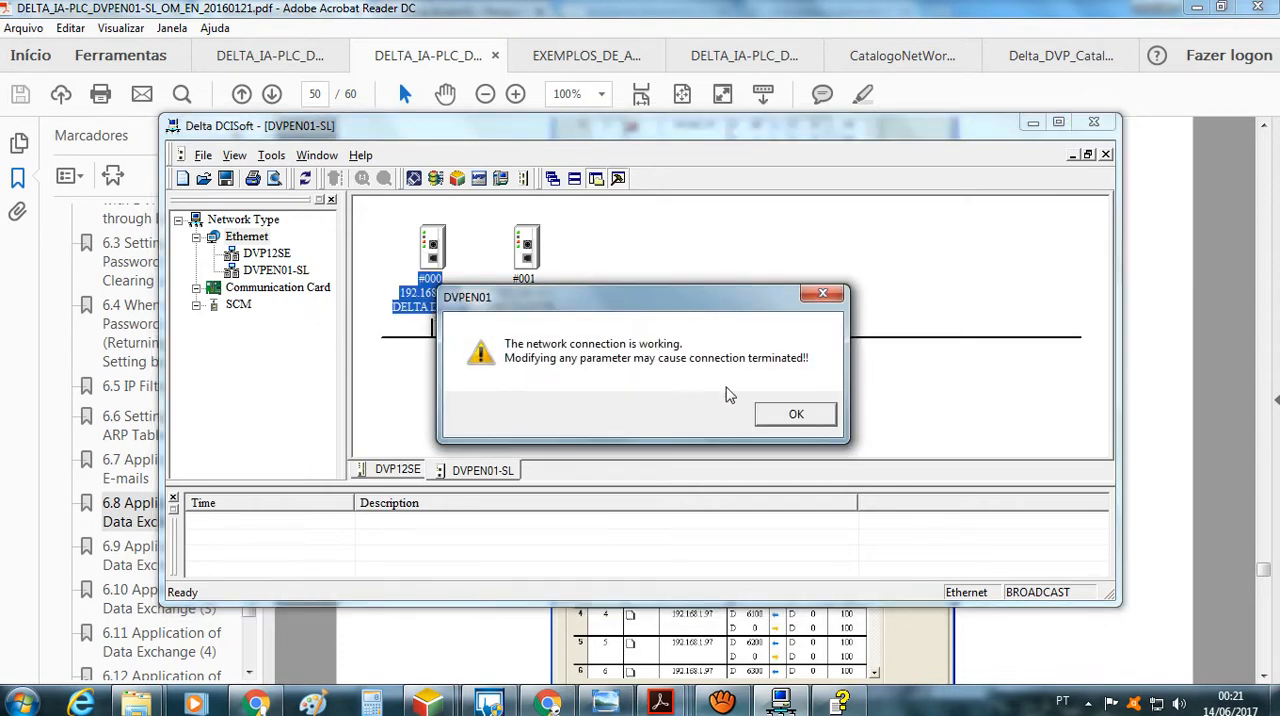
left_click(796, 414)
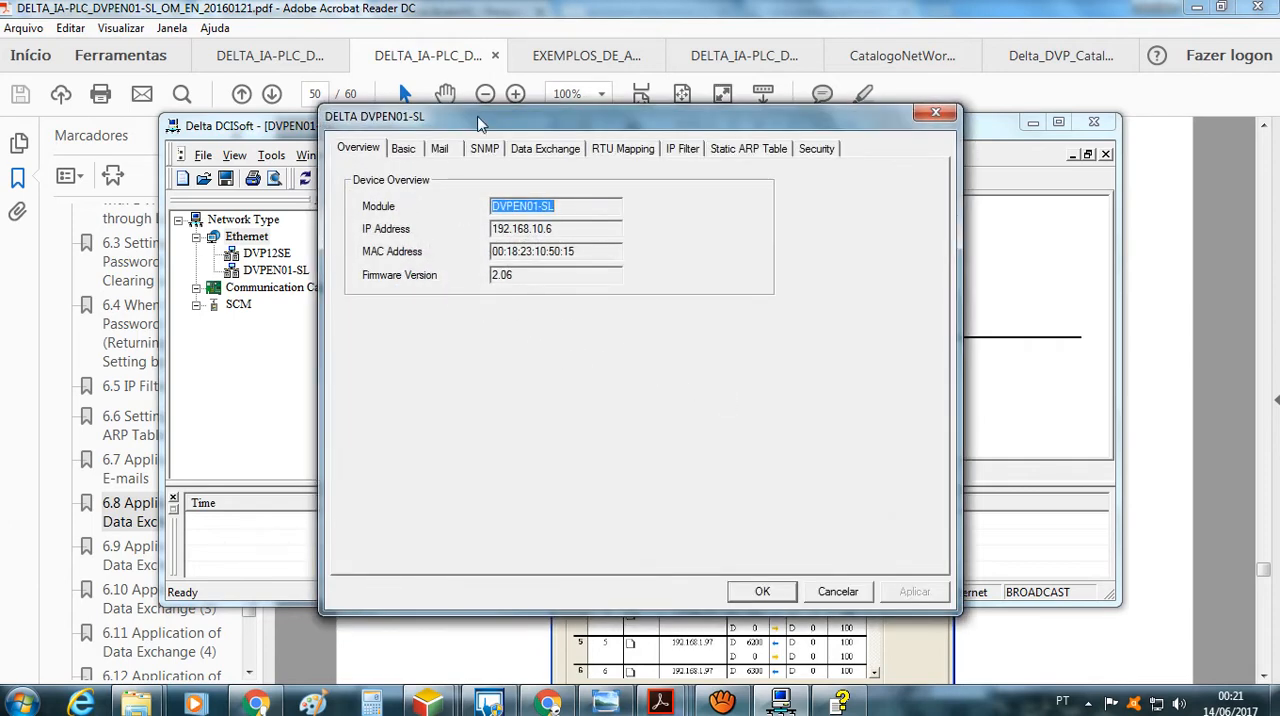
left_click_drag(478, 122, 729, 146)
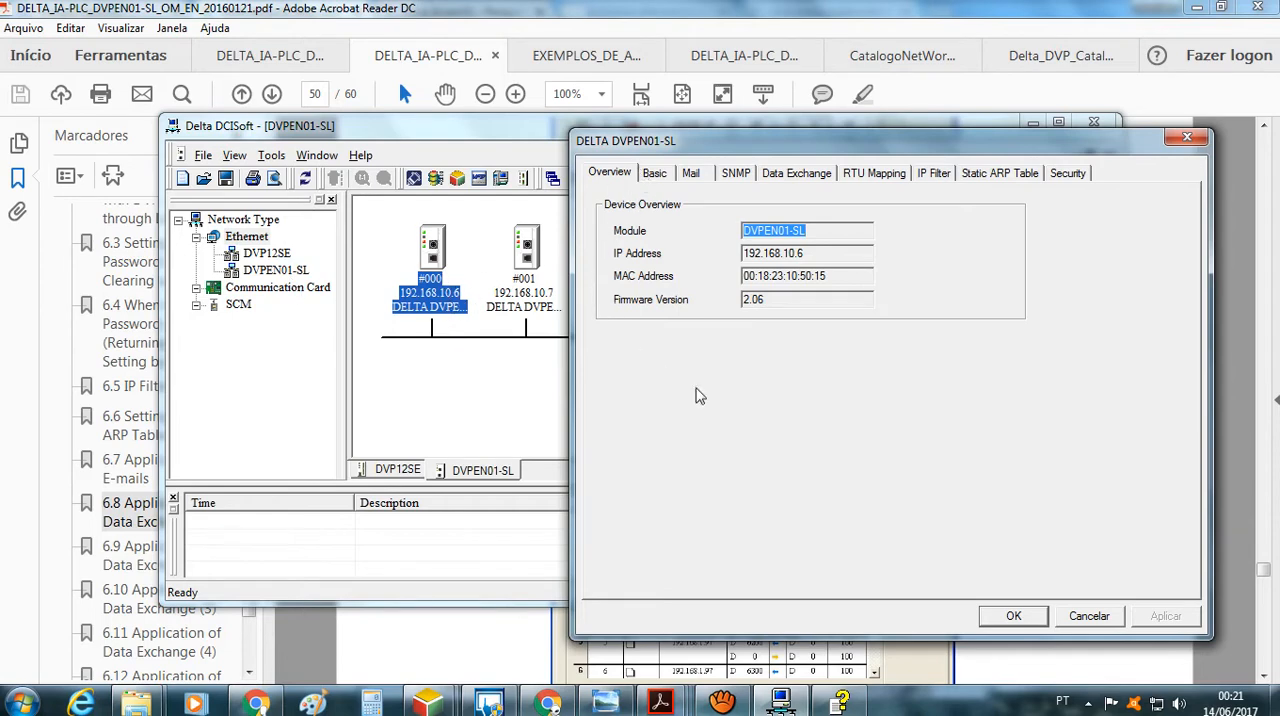
left_click(829, 297)
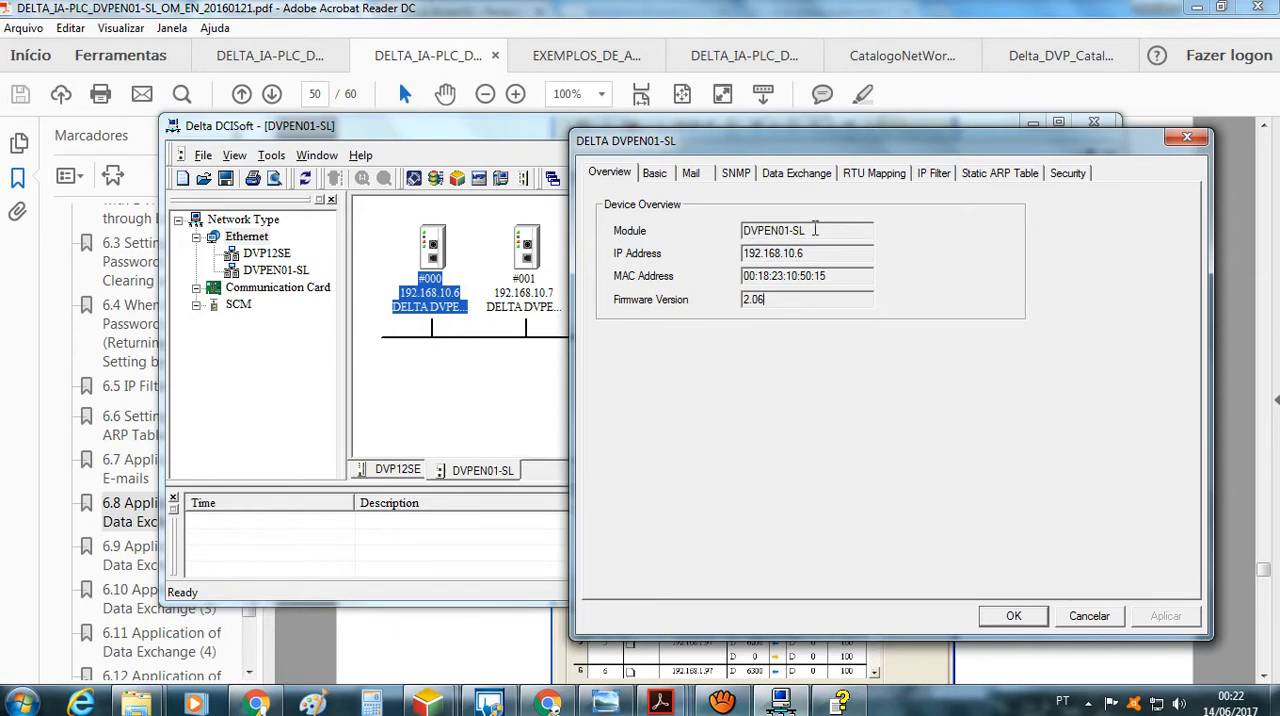
Review the module's basic network setup and set the IP configuration to Static with IP address 192.168.10.6
left_click(655, 175)
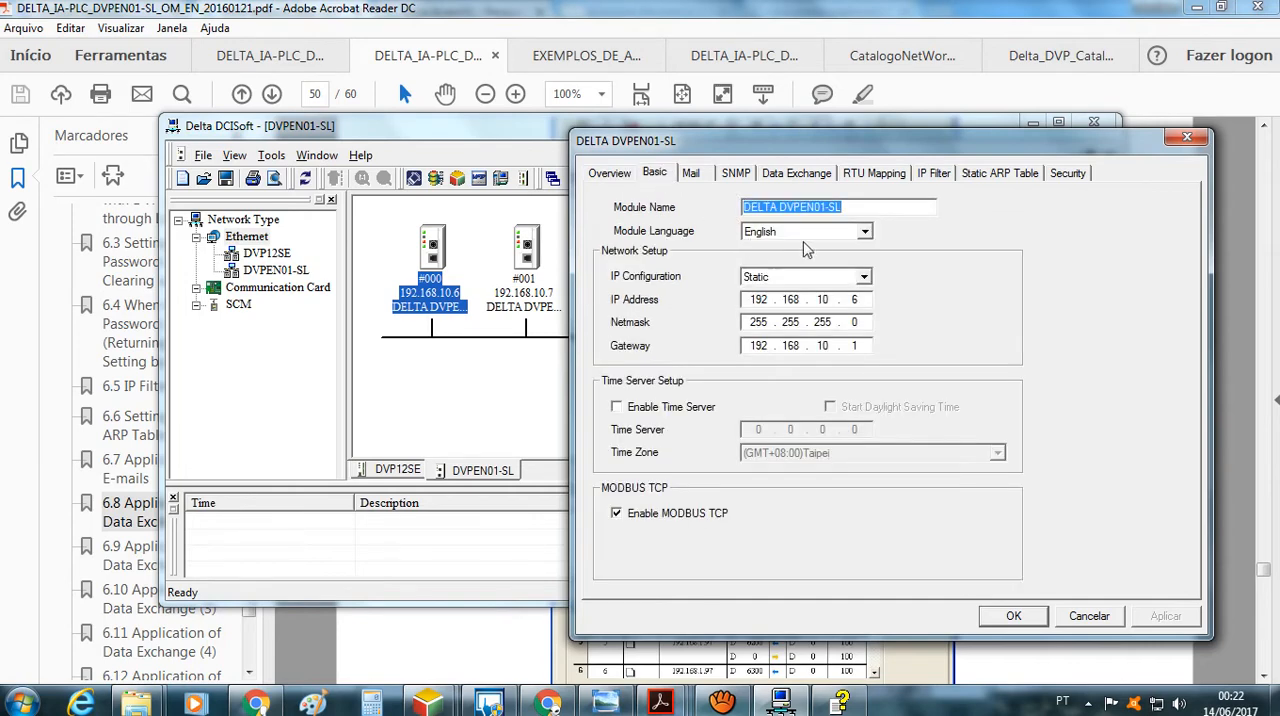
left_click(609, 176)
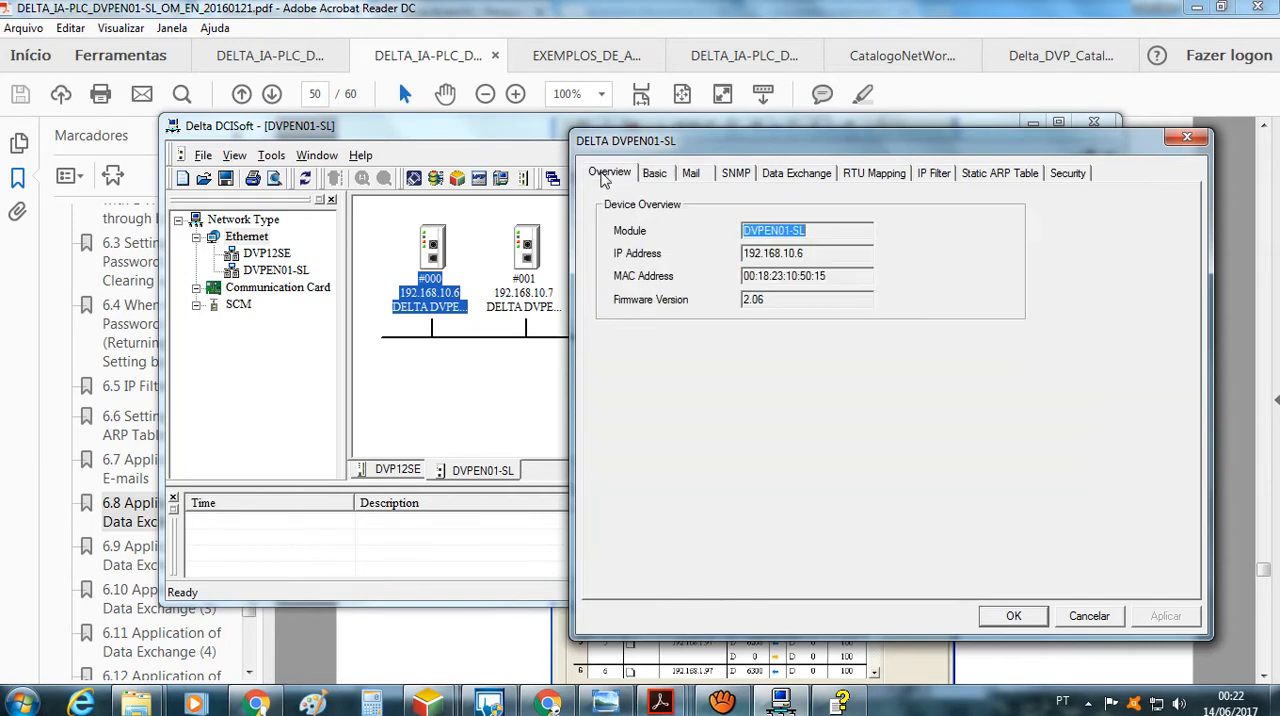
left_click(656, 173)
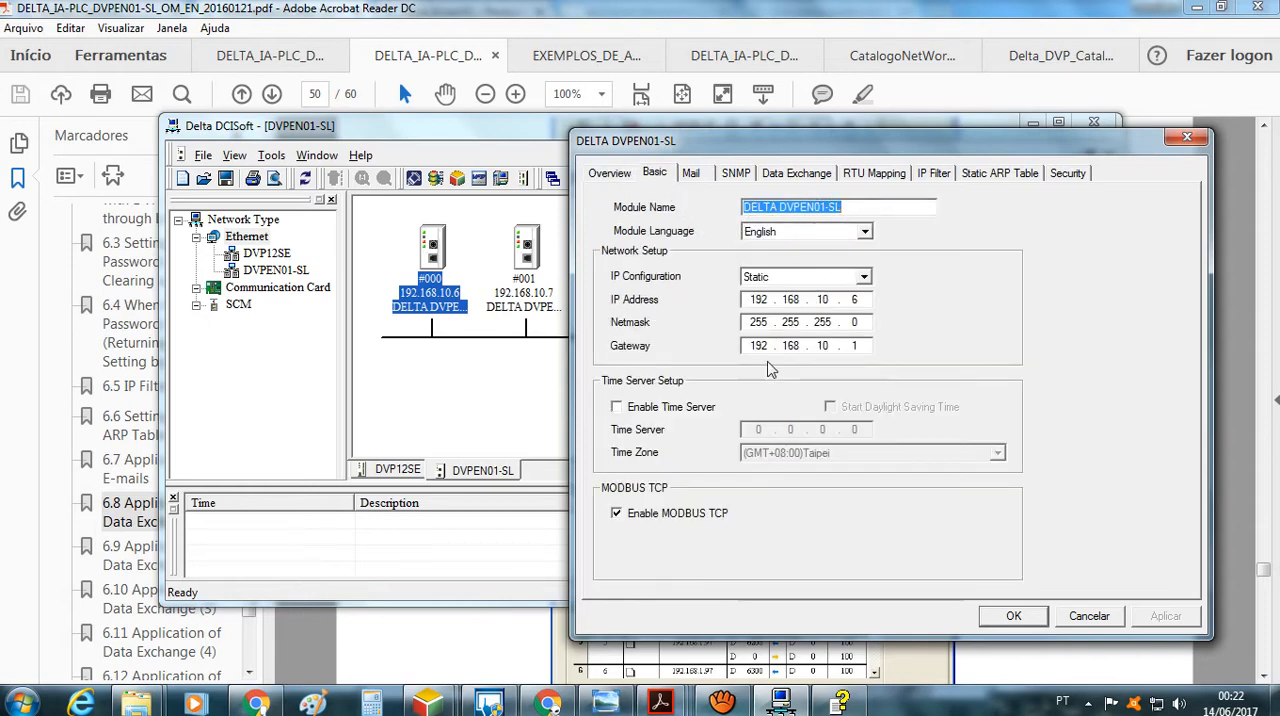
left_click(864, 277)
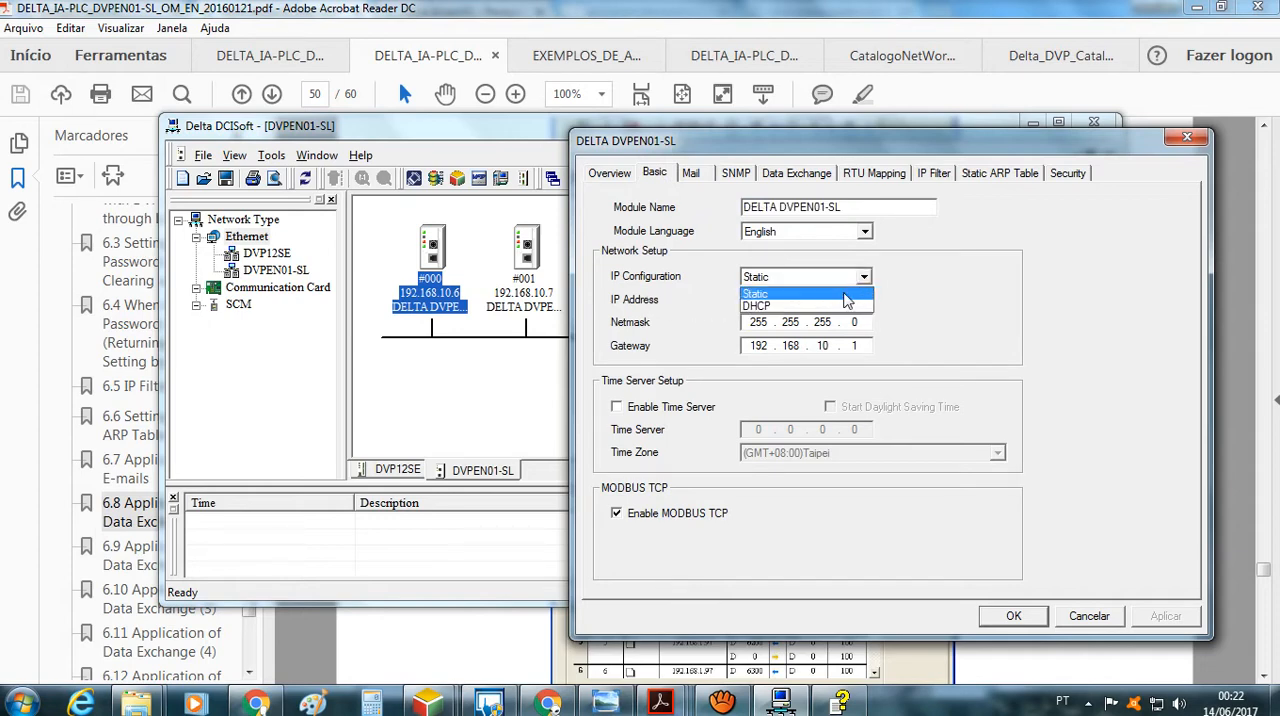
left_click(849, 296)
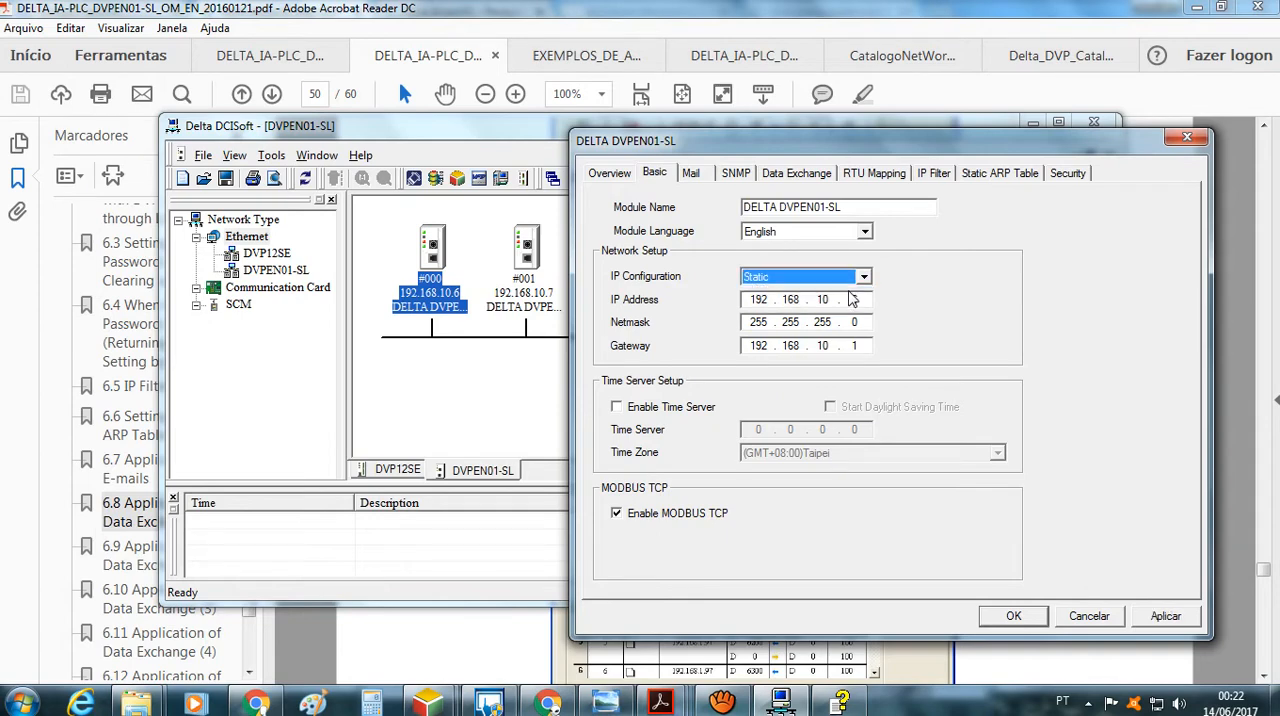
type("6")
Examine the module's Mail, SNMP, Data Exchange, RTU Mapping, IP Filter, Static ARP Table and Security settings
left_click(693, 174)
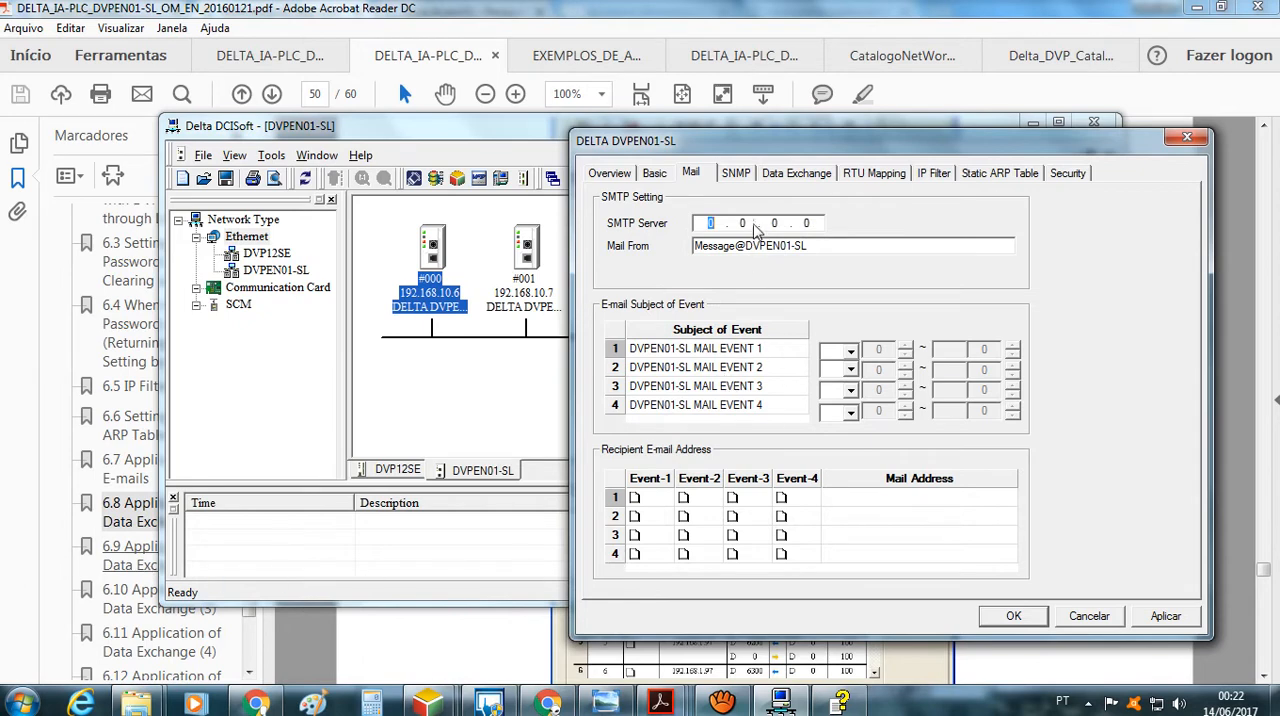
left_click(749, 176)
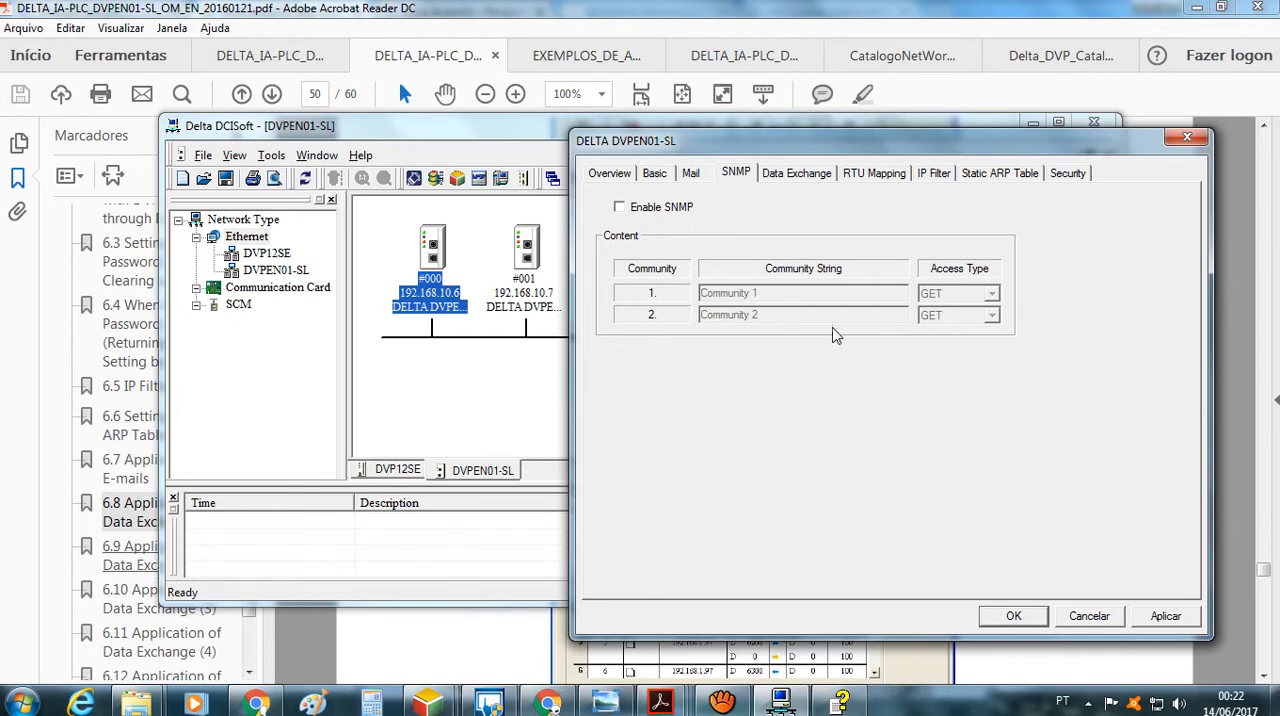
left_click(800, 174)
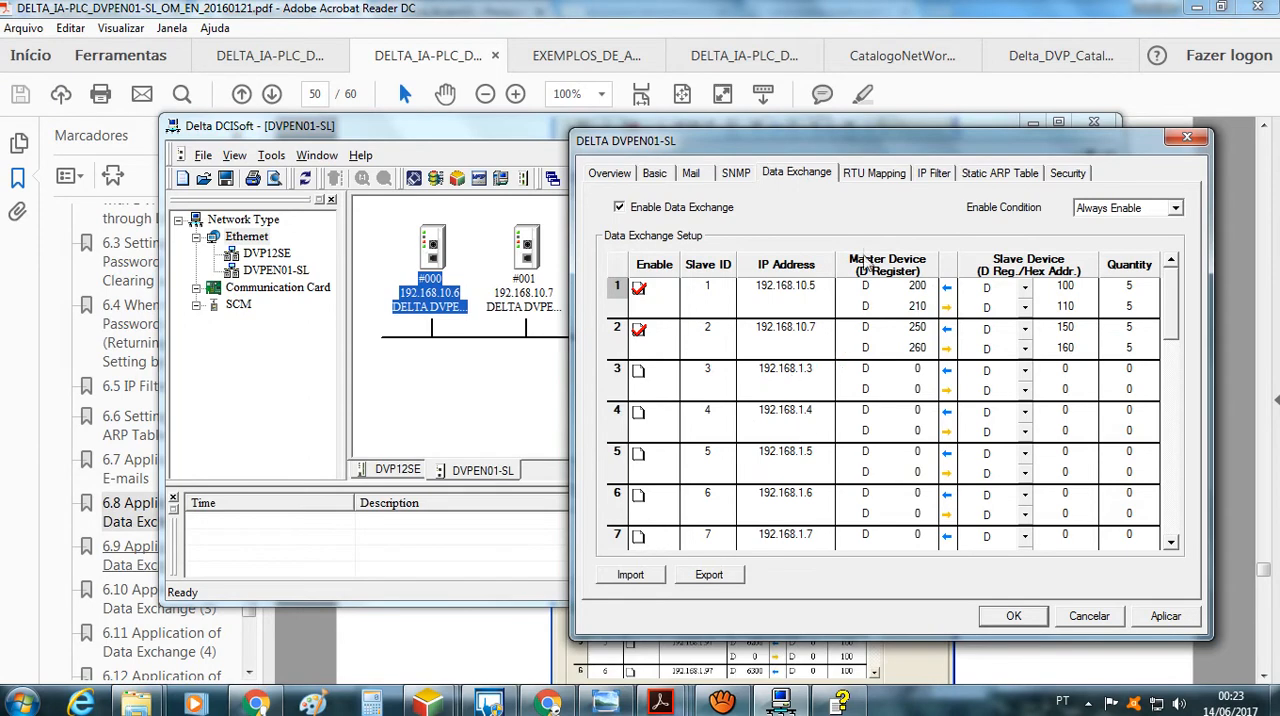
left_click(874, 180)
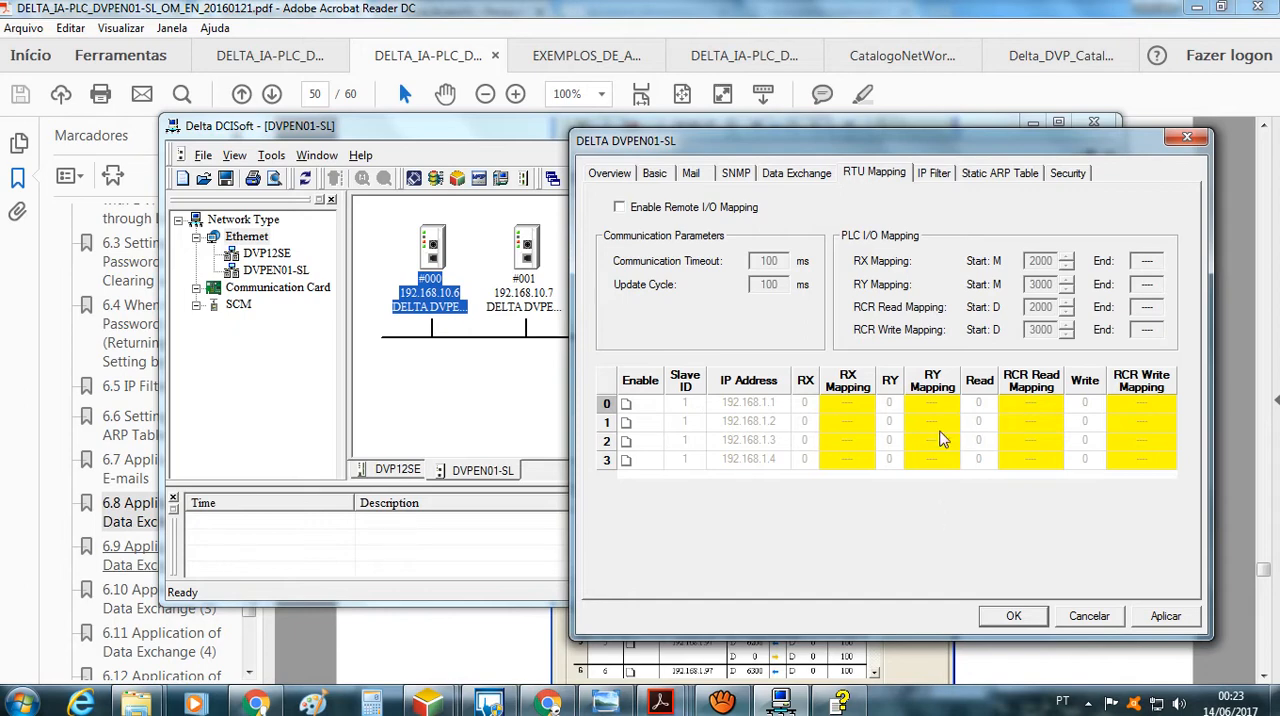
left_click(930, 176)
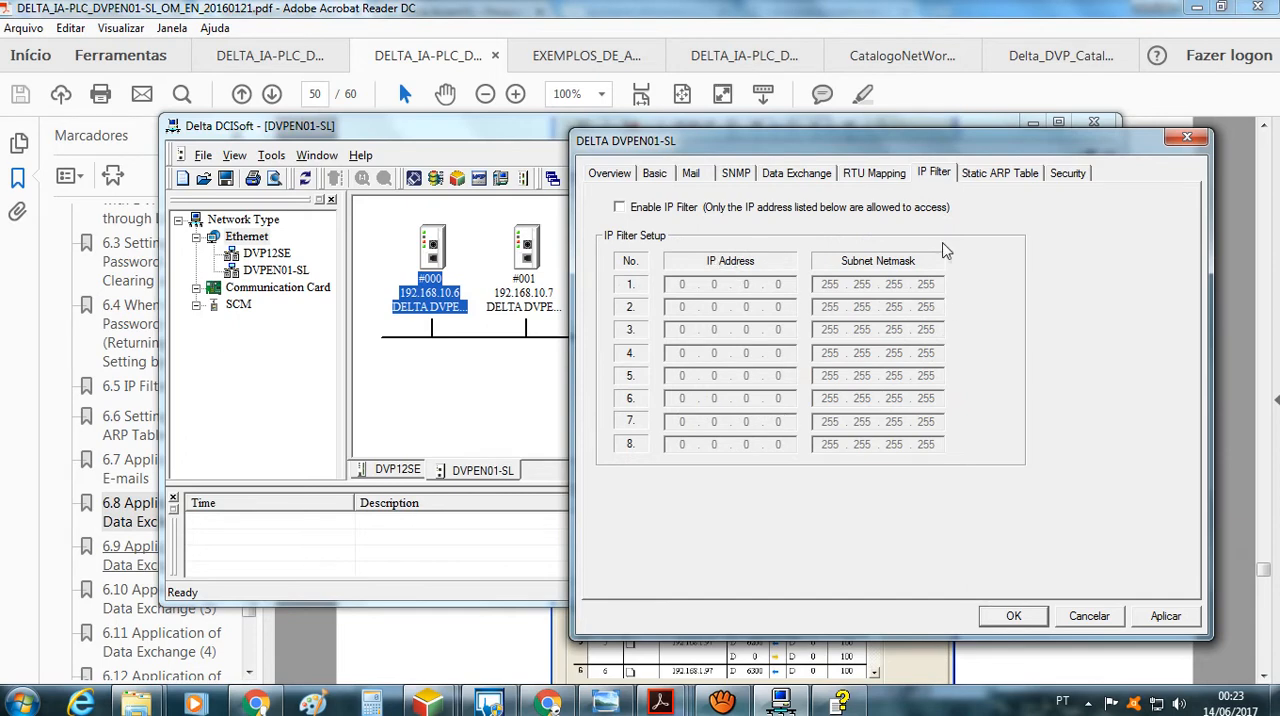
left_click(990, 180)
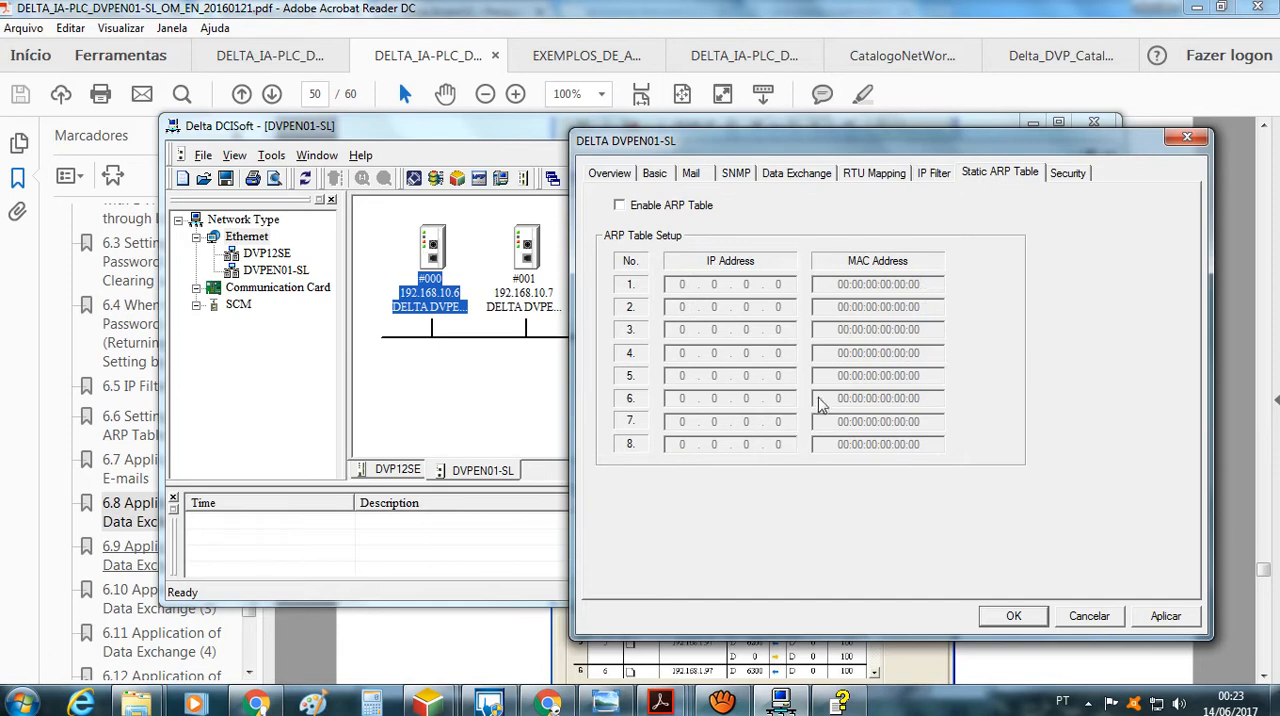
left_click(1069, 178)
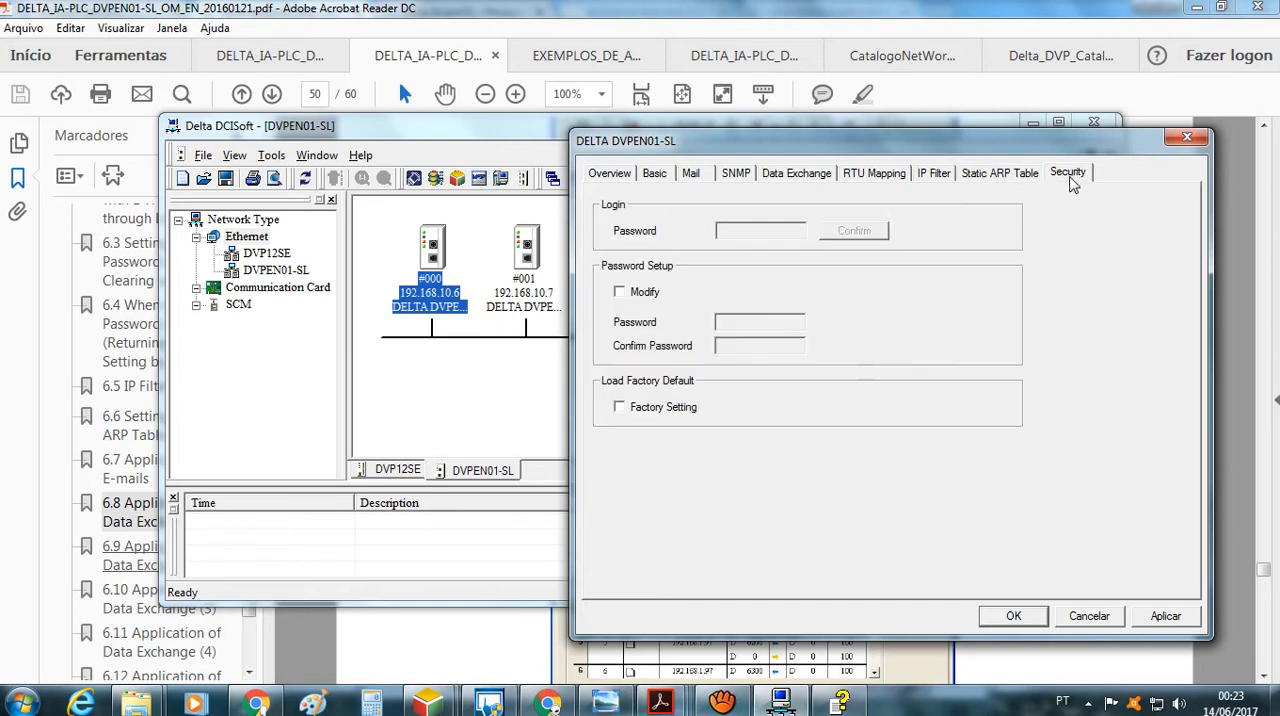
Return to the module's Data Exchange setup and arrange Foto1.jpg of the wired PLCs for viewing alongside it
left_click(794, 174)
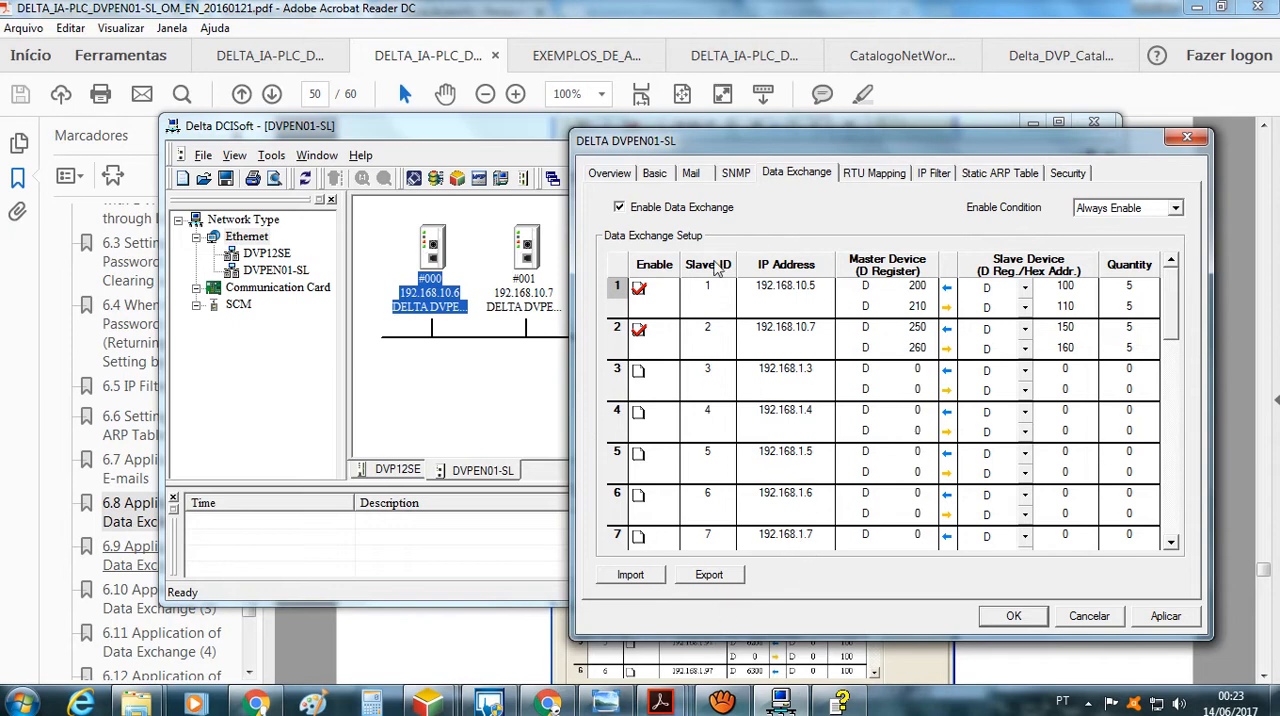
left_click(625, 708)
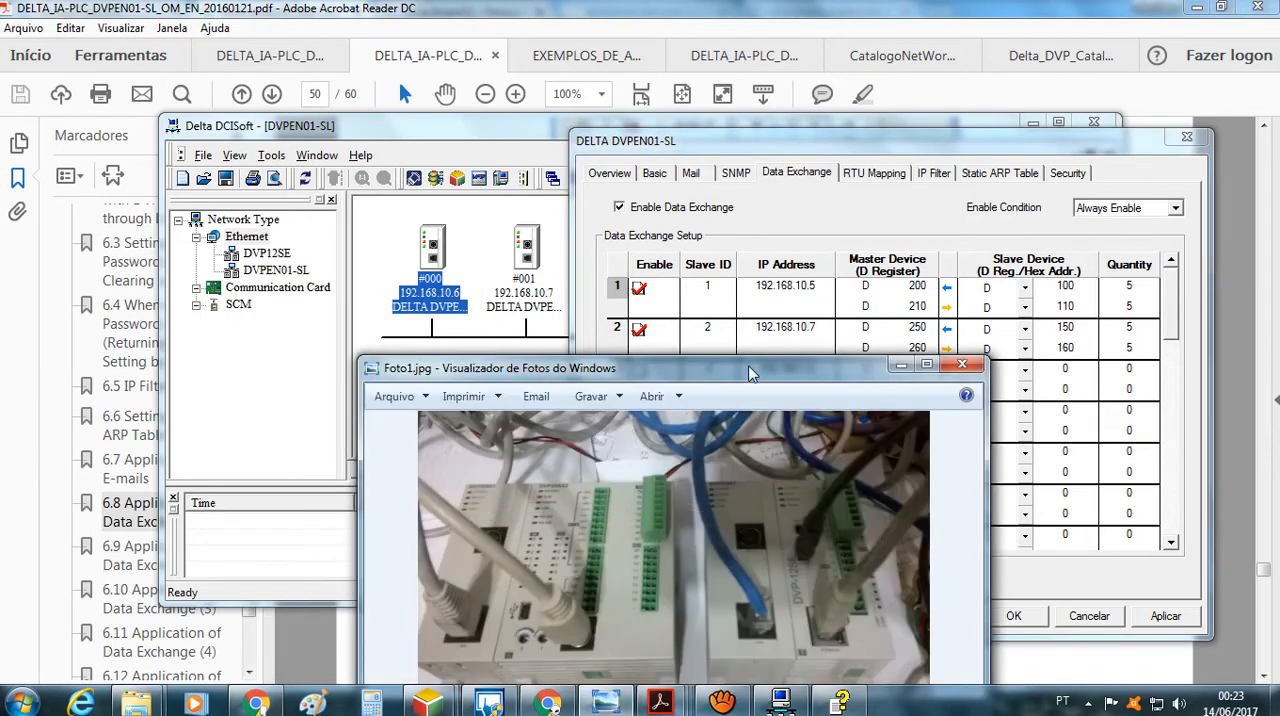
left_click_drag(752, 373, 608, 370)
left_click_drag(775, 139, 776, 99)
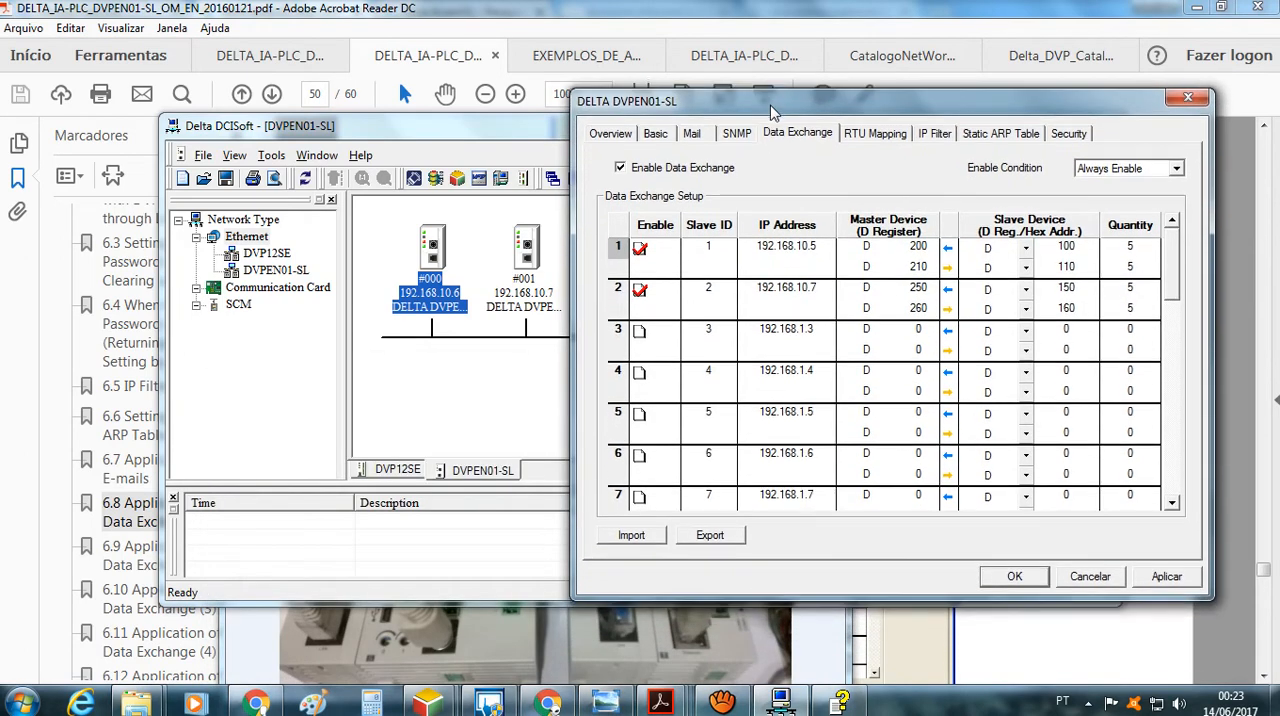
Compare the Data Exchange entries for slaves 192.168.10.5 and 192.168.10.7 with the PLCs and Ethernet modules in the photo
left_click(620, 705)
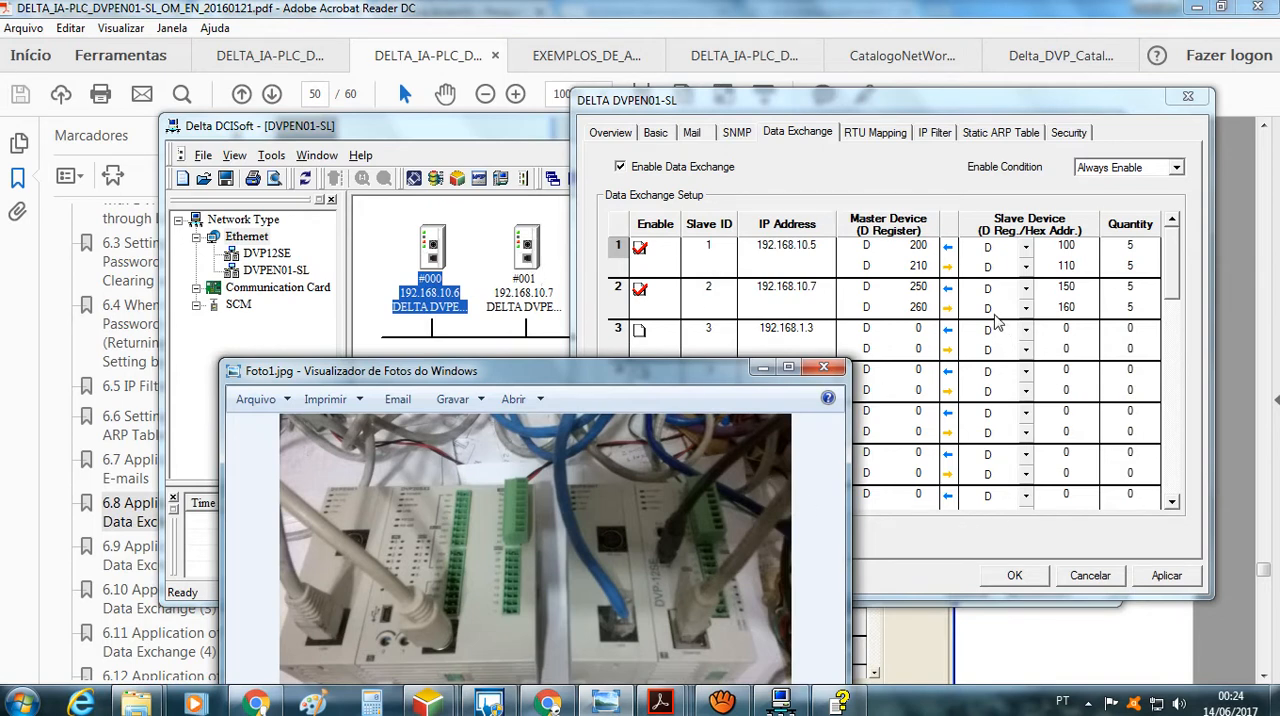
left_click(899, 188)
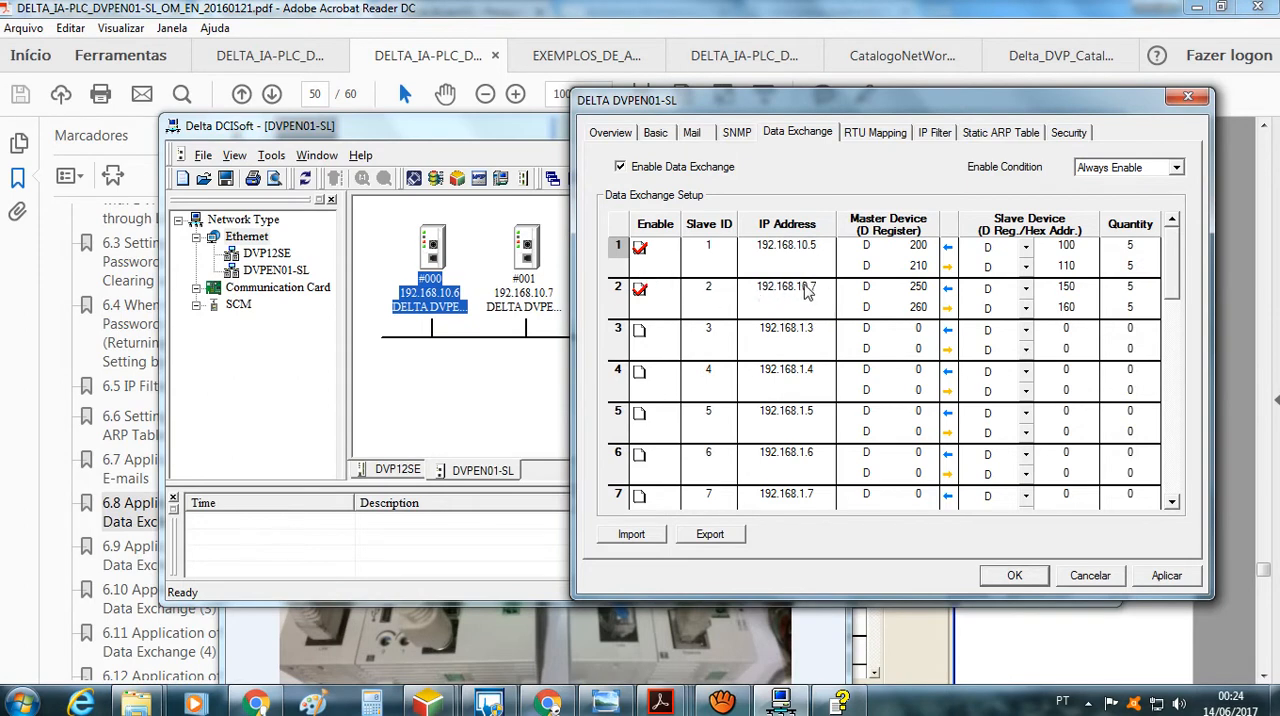
left_click(668, 654)
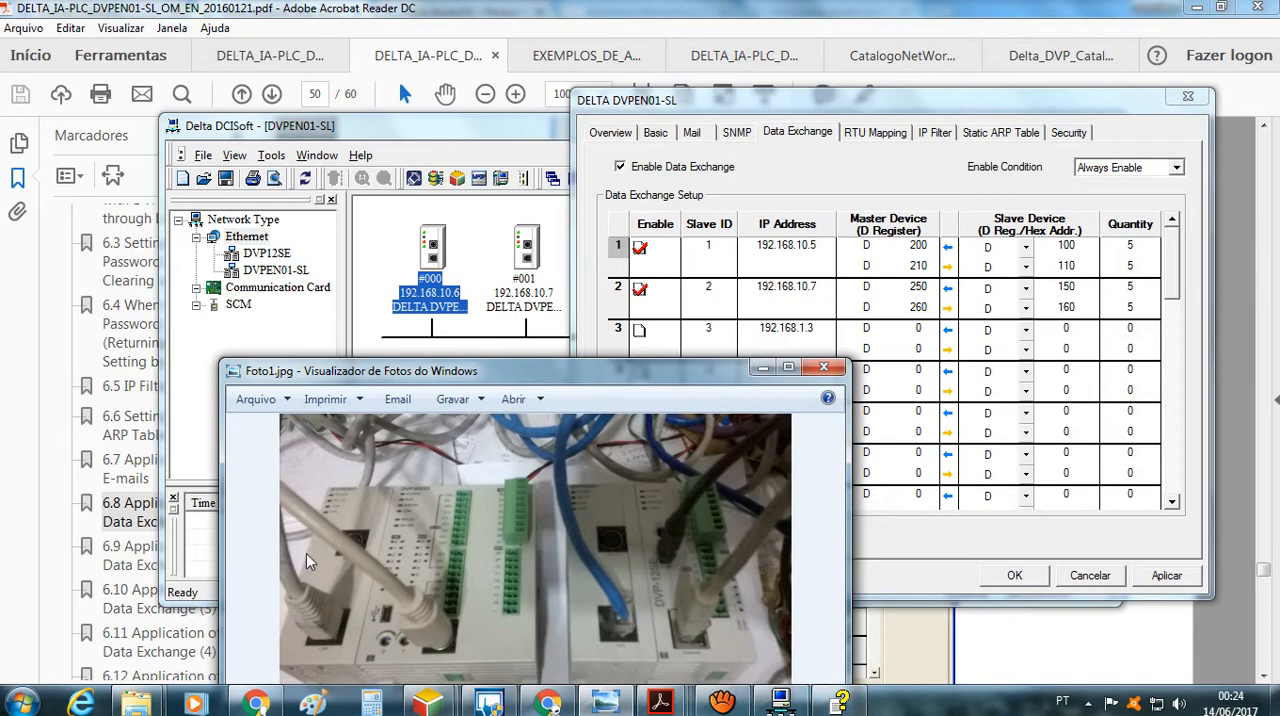
left_click(513, 354)
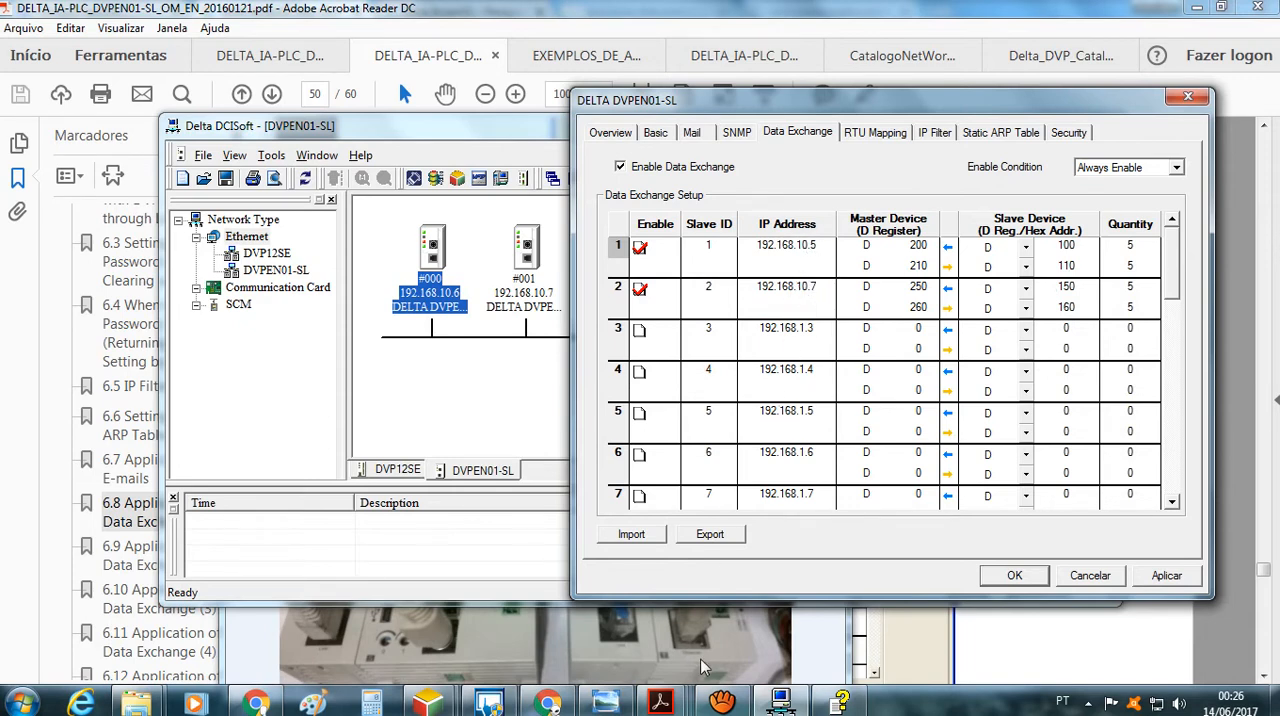
left_click(616, 651)
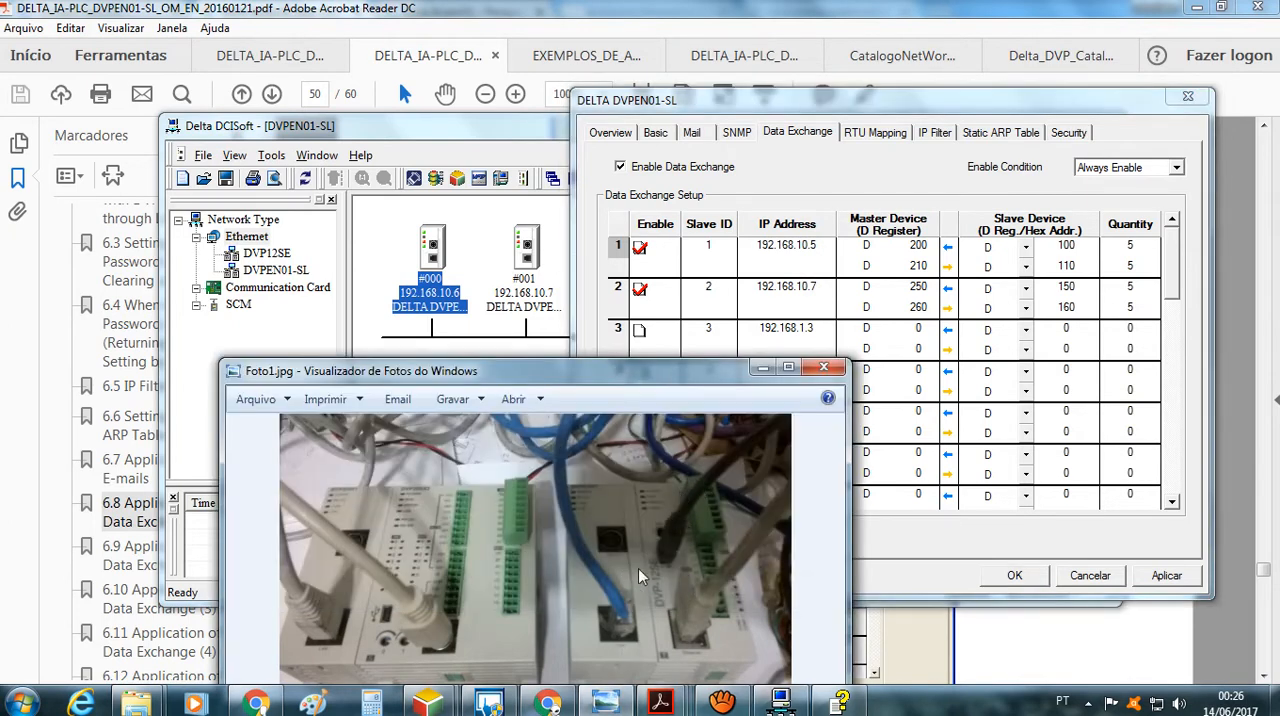
left_click(813, 305)
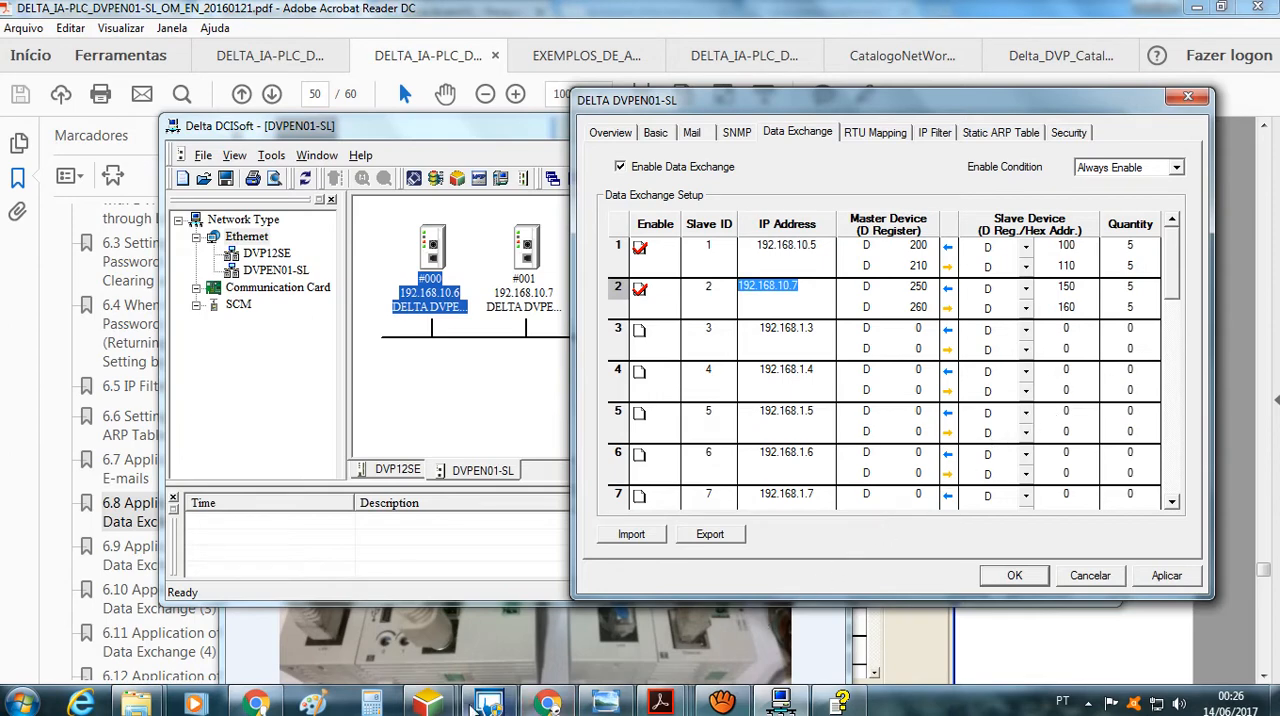
Switch to ISPSoft to show the ModBusTCP_DVPSE and ModBusTCP_DVPSX2 projects side by side, and bring up the PLC photo for comparison
mouse_move(430, 703)
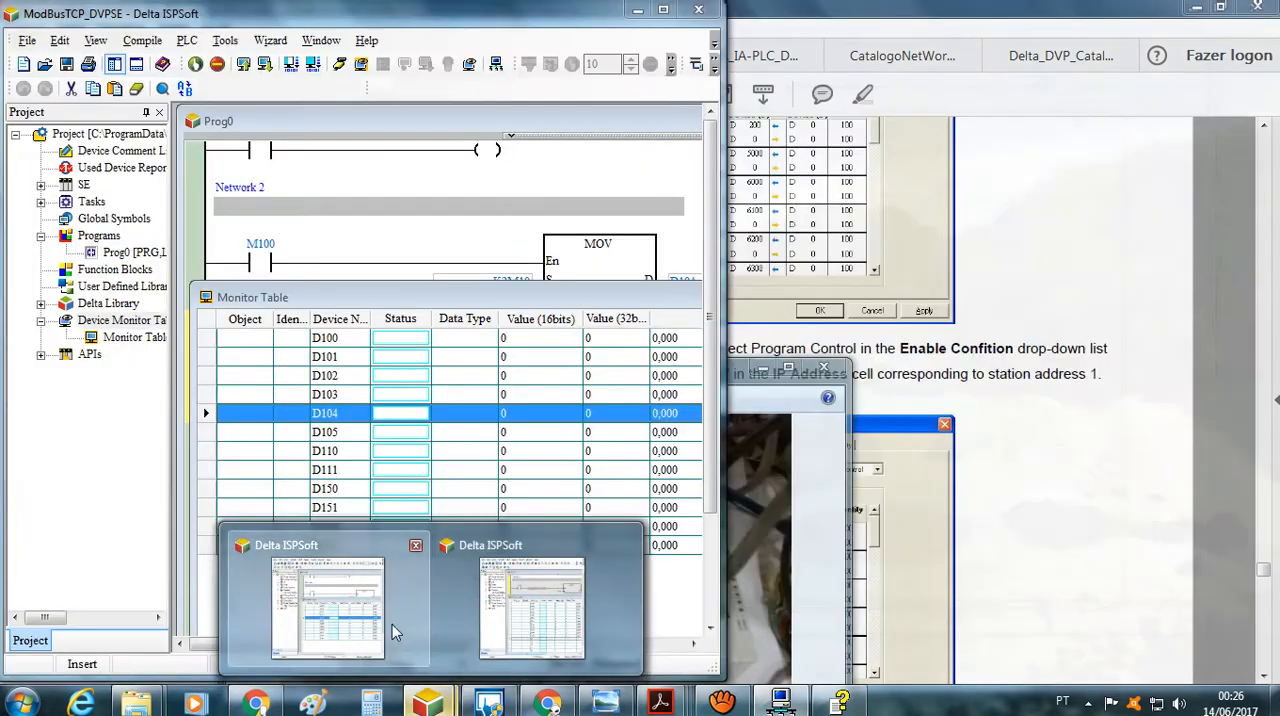
left_click(395, 630)
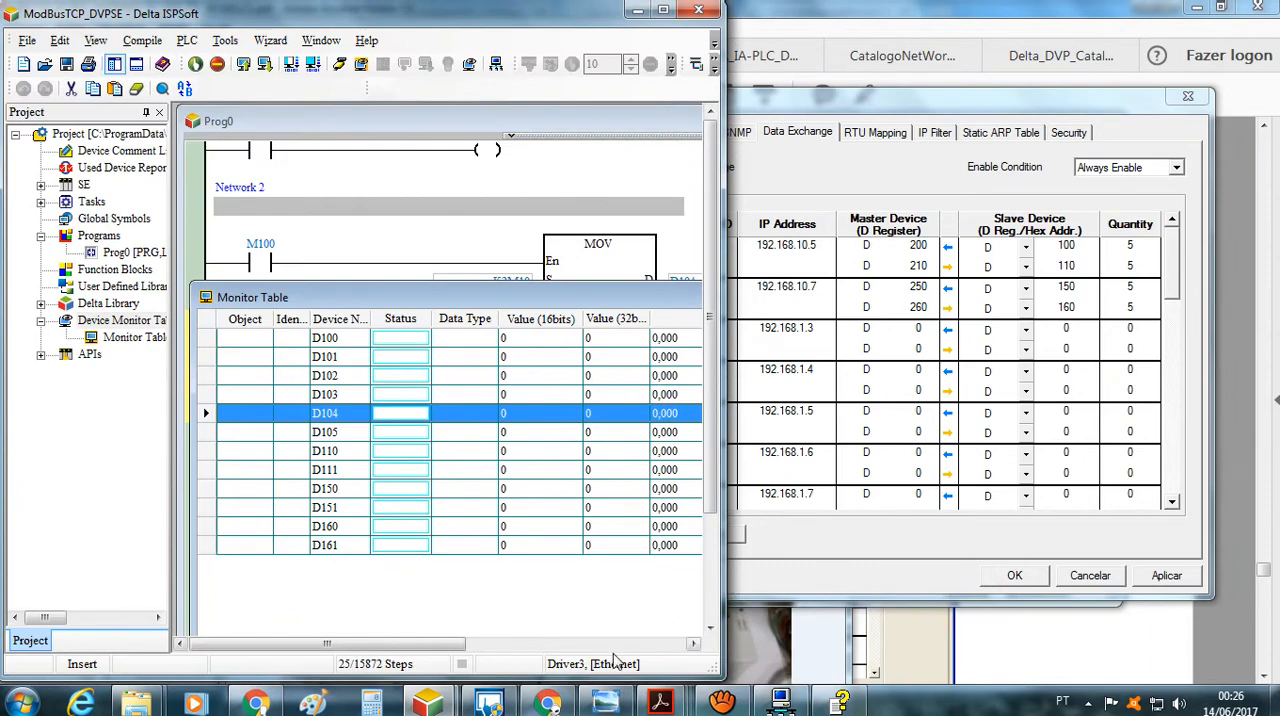
left_click(445, 700)
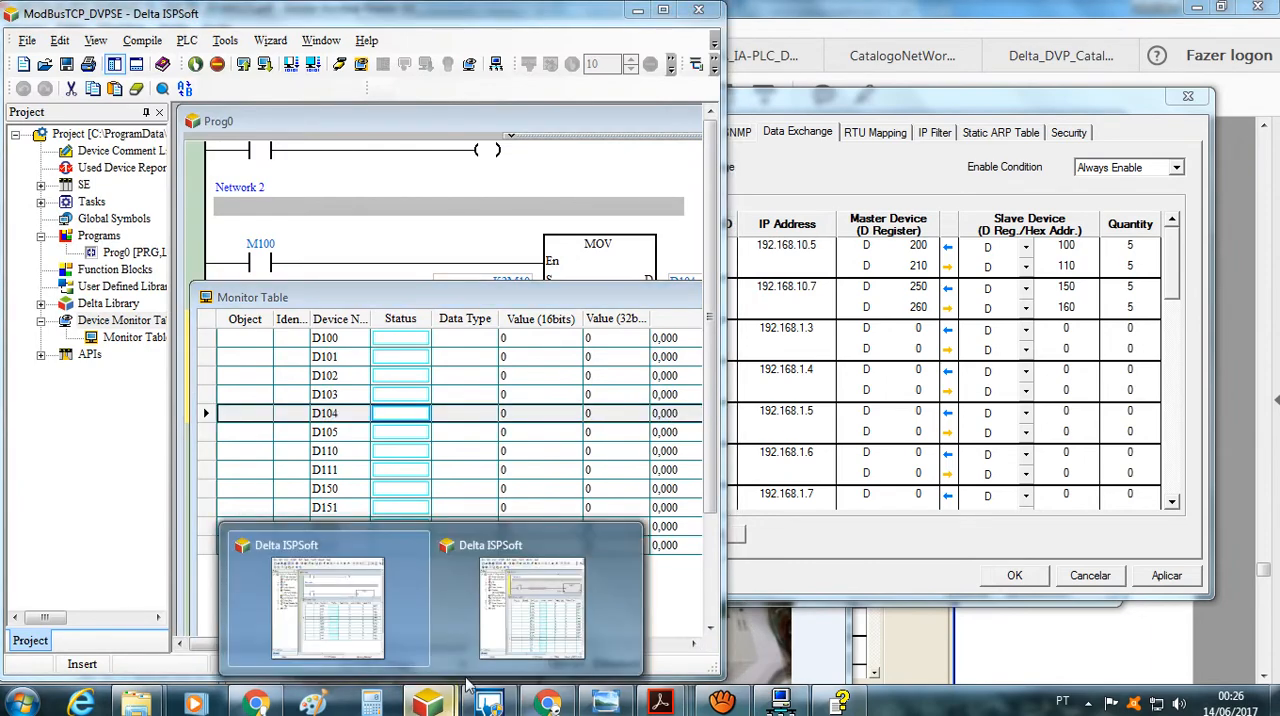
left_click(514, 636)
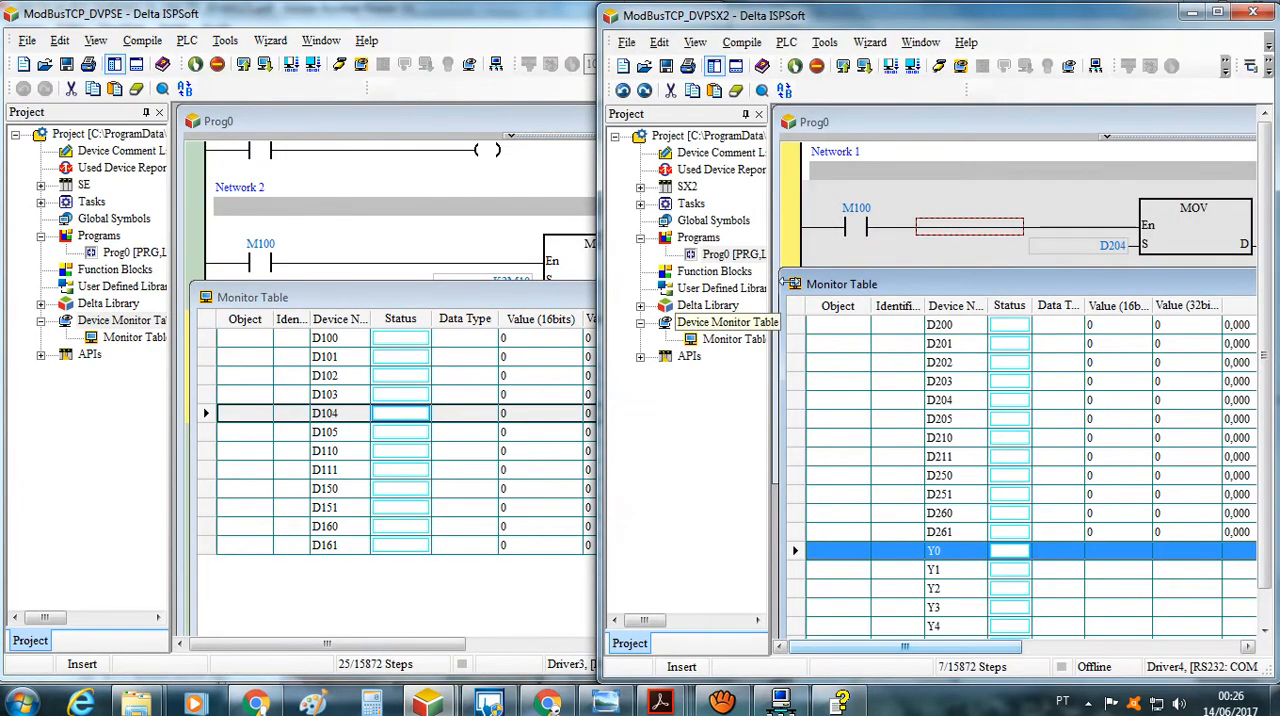
left_click(745, 692)
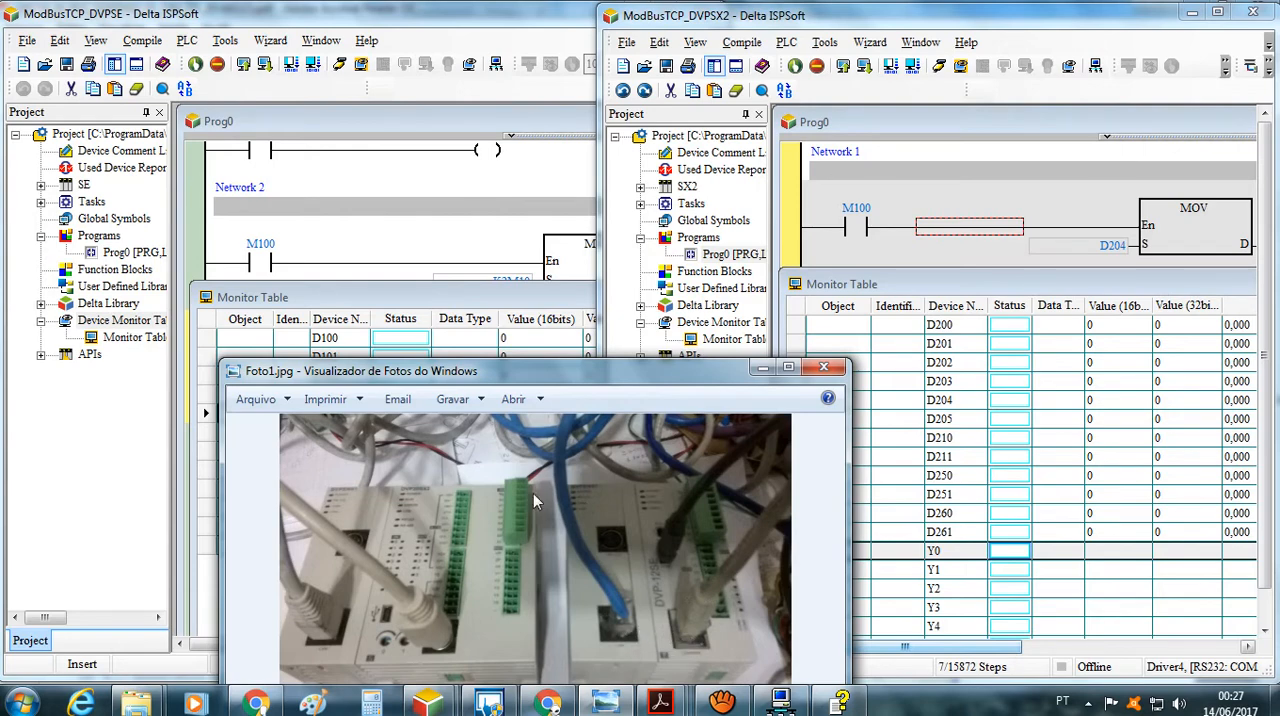
Maximize the ModBusTCP_DVPSE project and bring its monitor table of D100 to D161 registers to the front
double_click(391, 213)
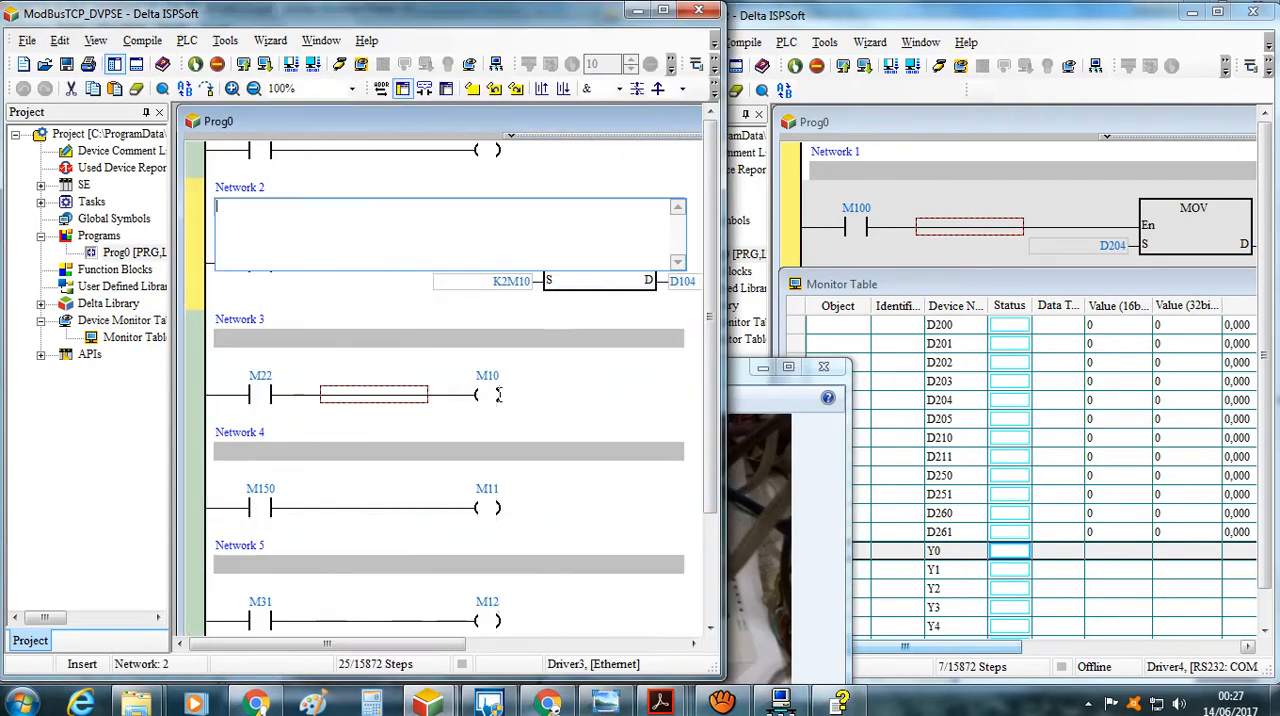
left_click(140, 340)
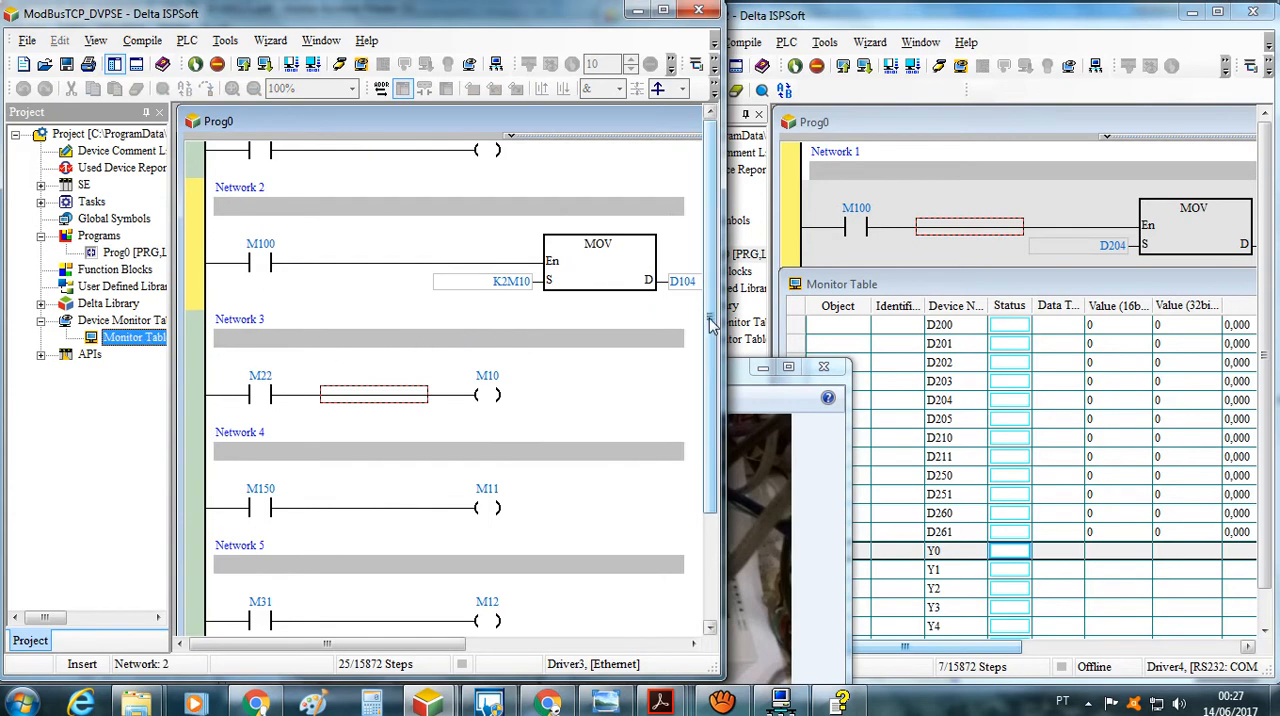
left_click(662, 10)
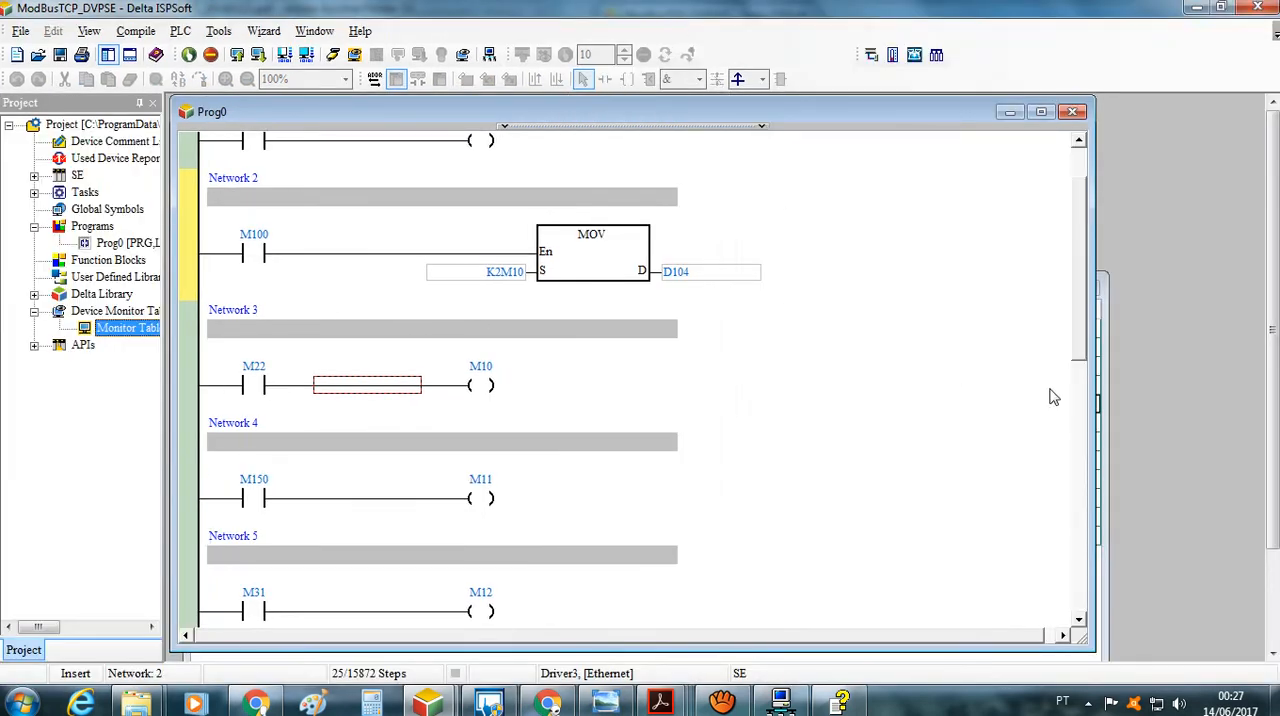
left_click(1104, 365)
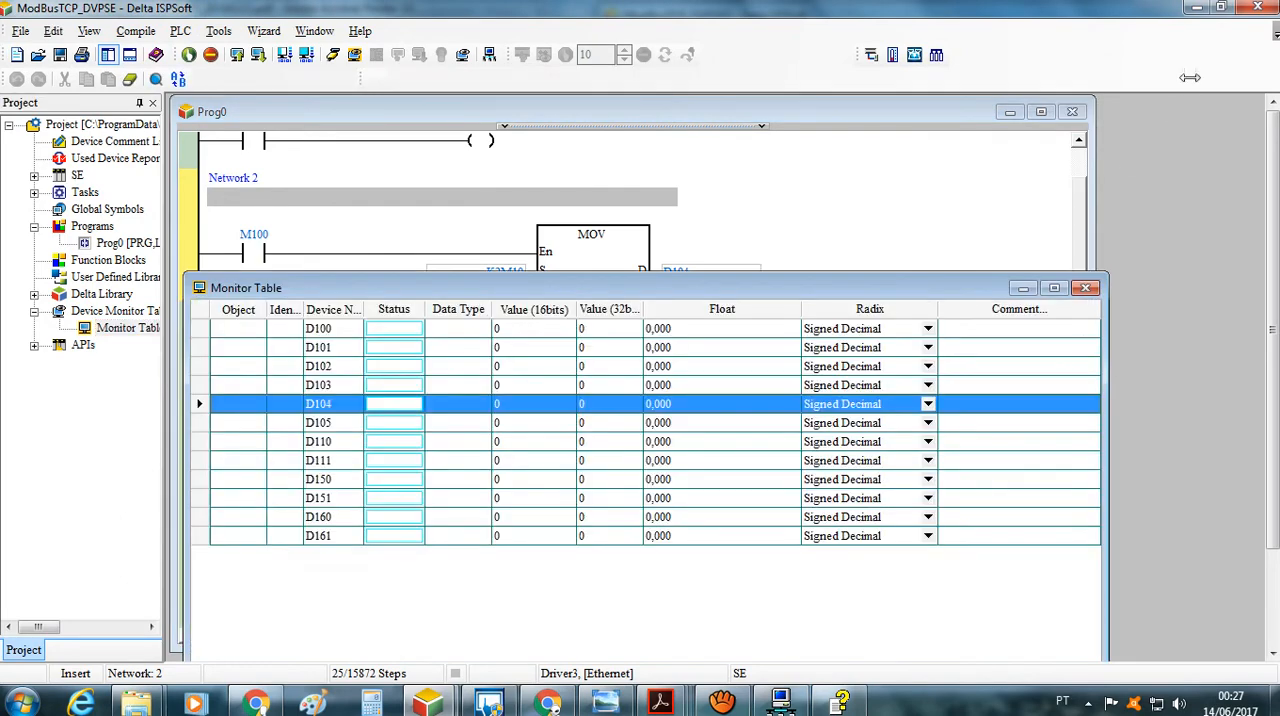
Restore the ModBusTCP_DVPSE window to its smaller size and compare its D100–D161 monitor table with the D200–D261 table of ModBusTCP_DVPSX2
left_click(1221, 7)
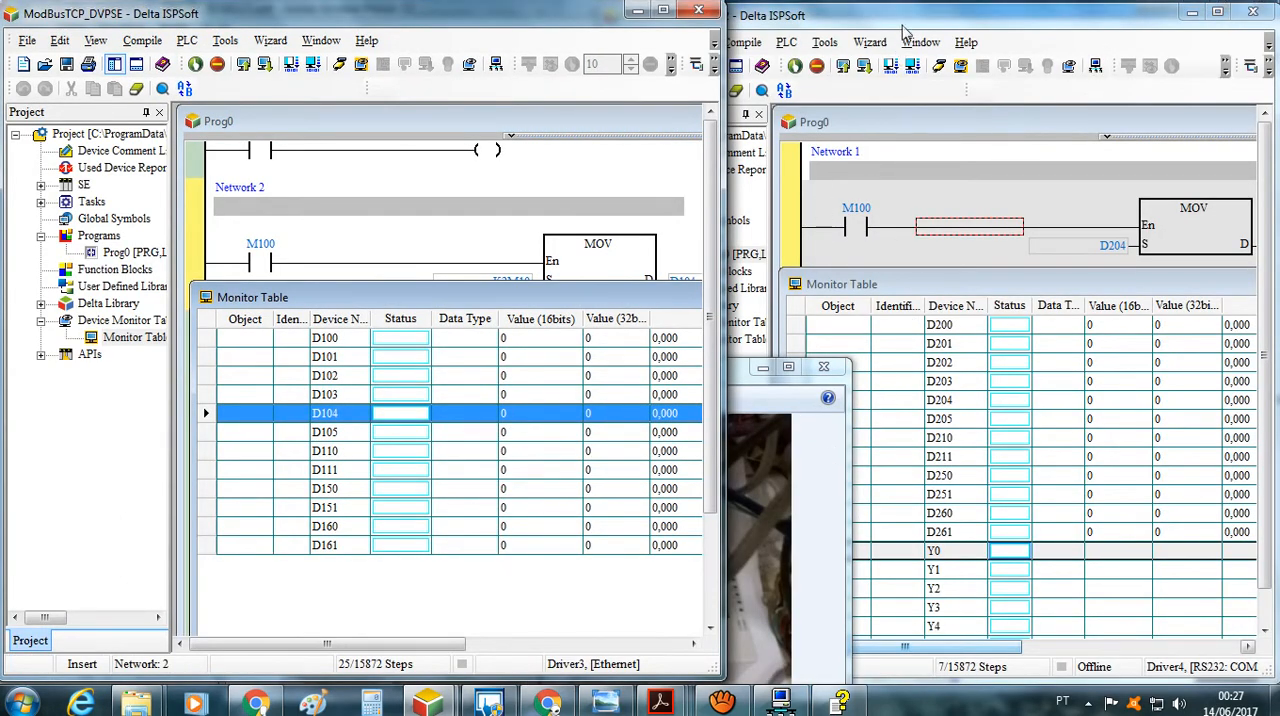
left_click(908, 286)
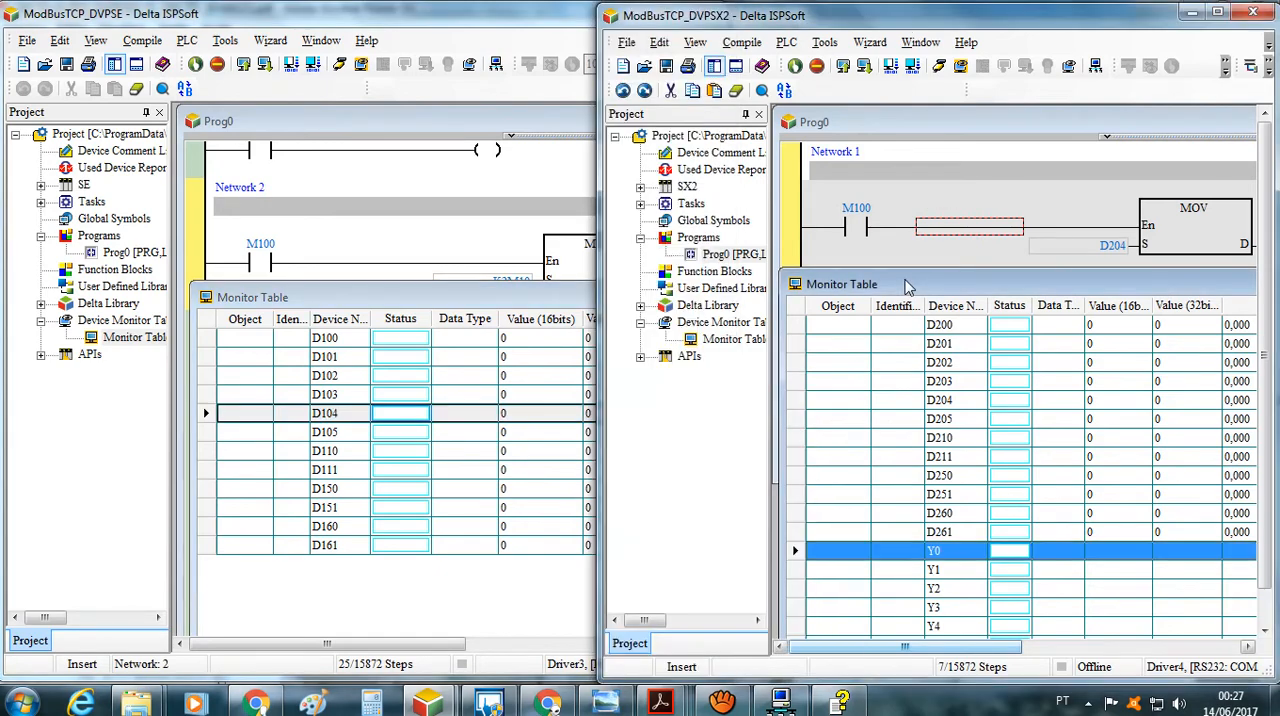
left_click(535, 300)
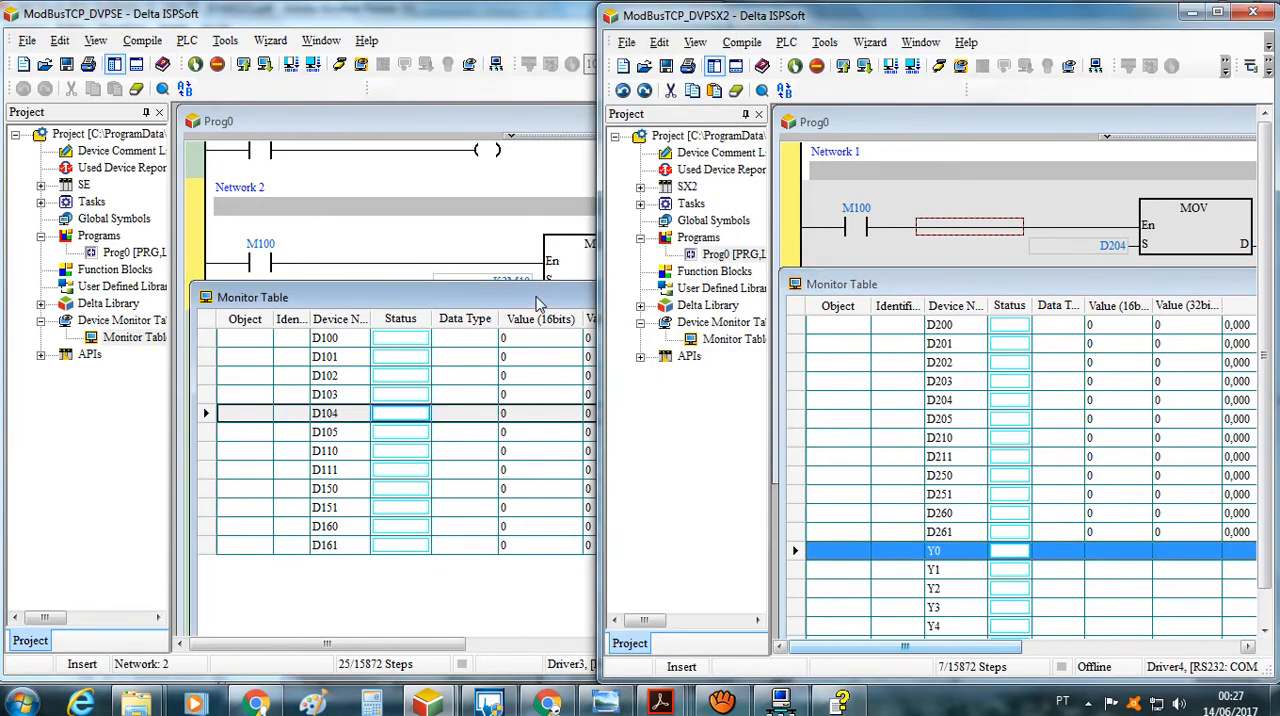
left_click(535, 300)
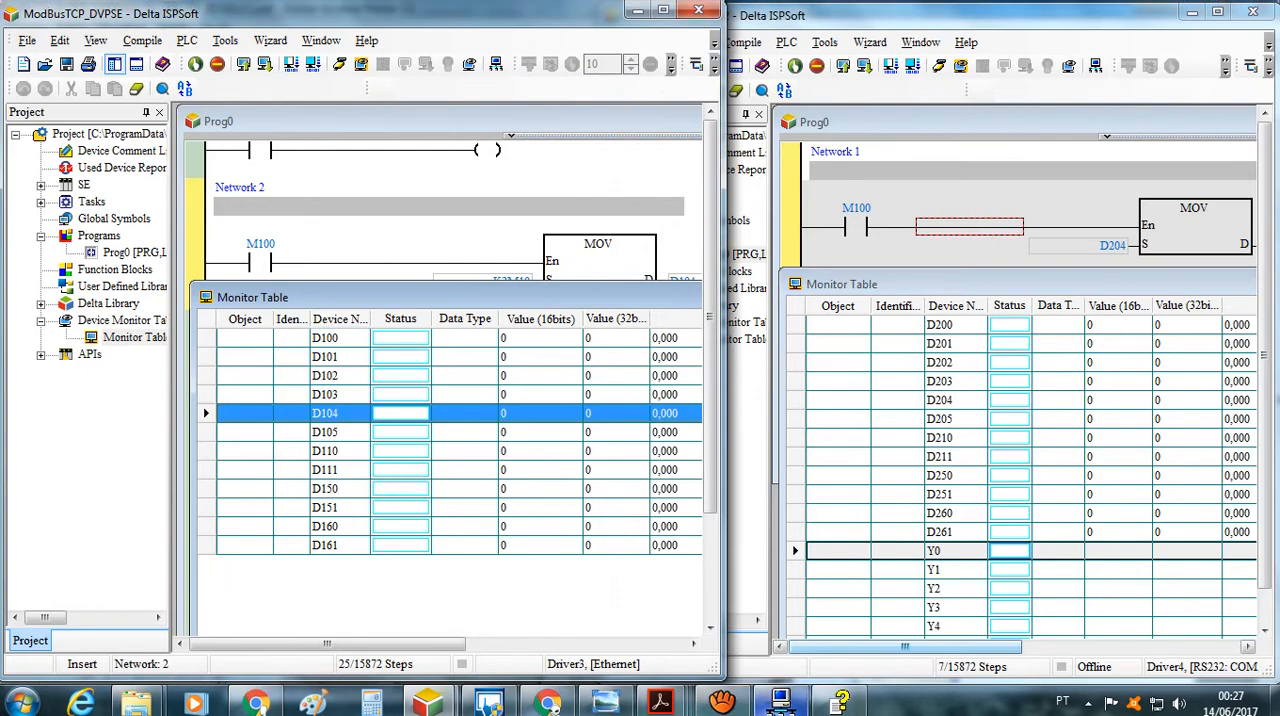
Review the DVPEN01-SL Data Exchange setup in DCISoft, then bring both ISPSoft projects back to the front
left_click(780, 700)
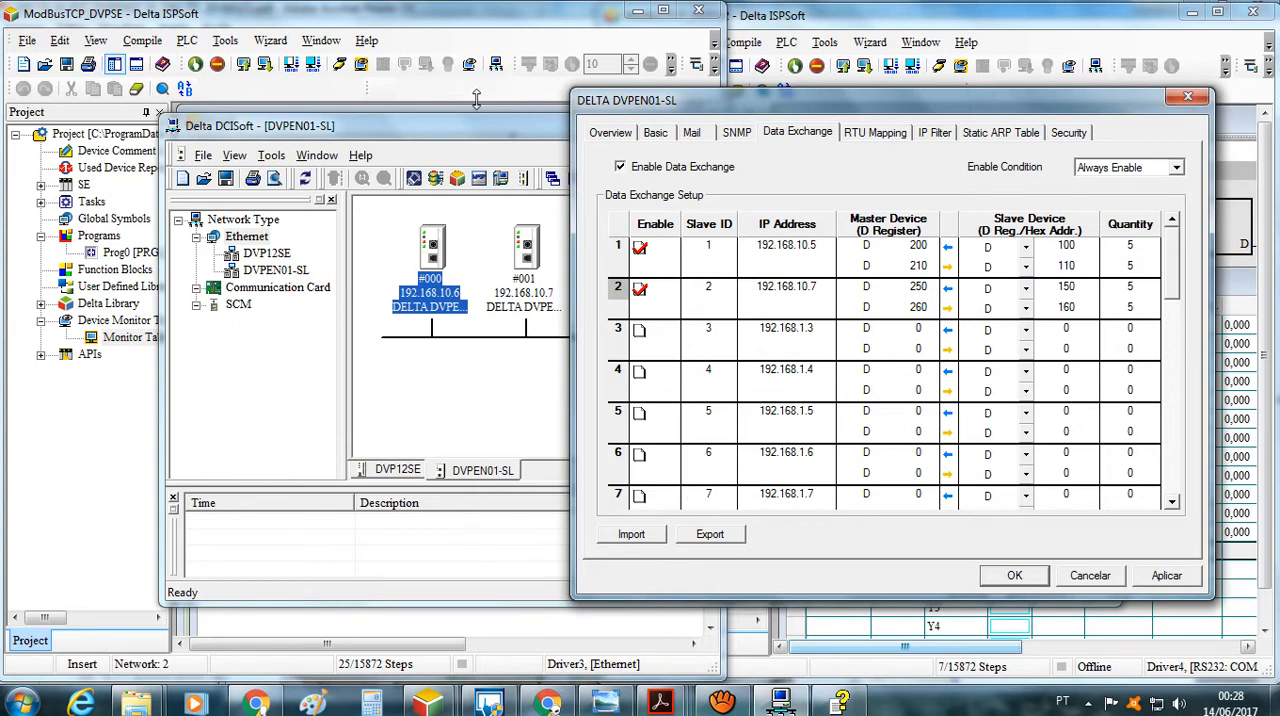
left_click(240, 642)
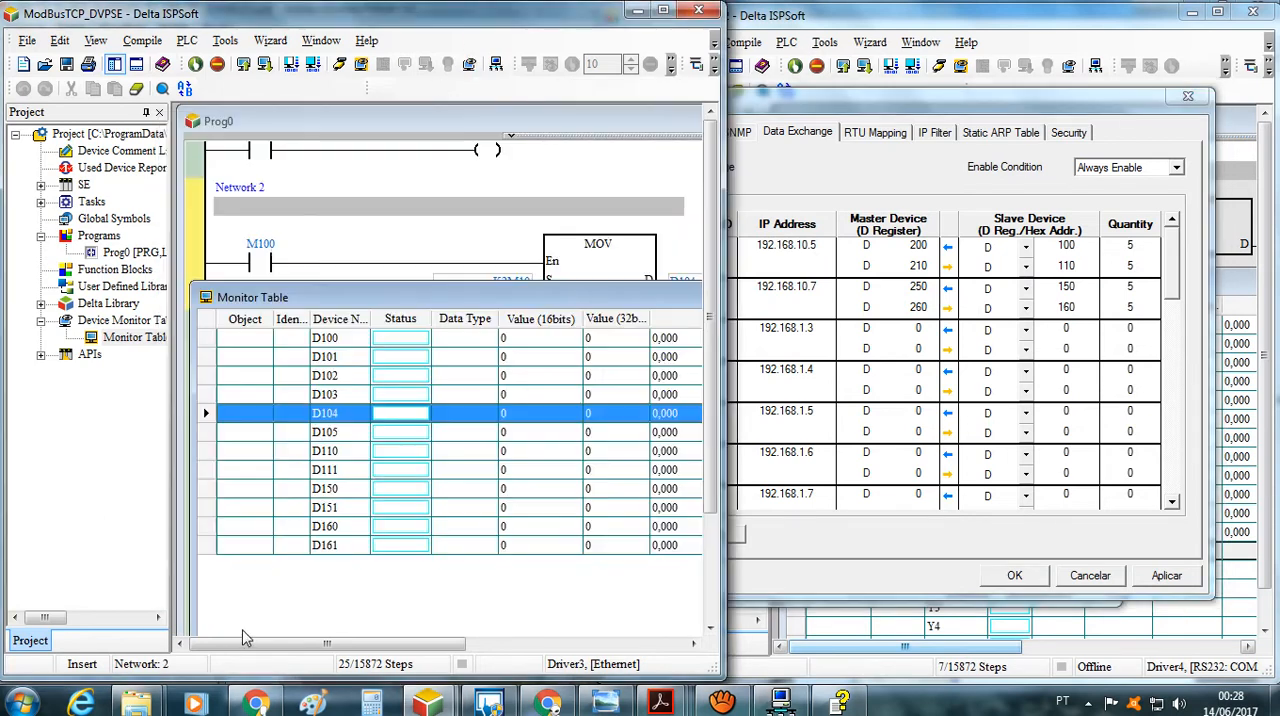
left_click(906, 627)
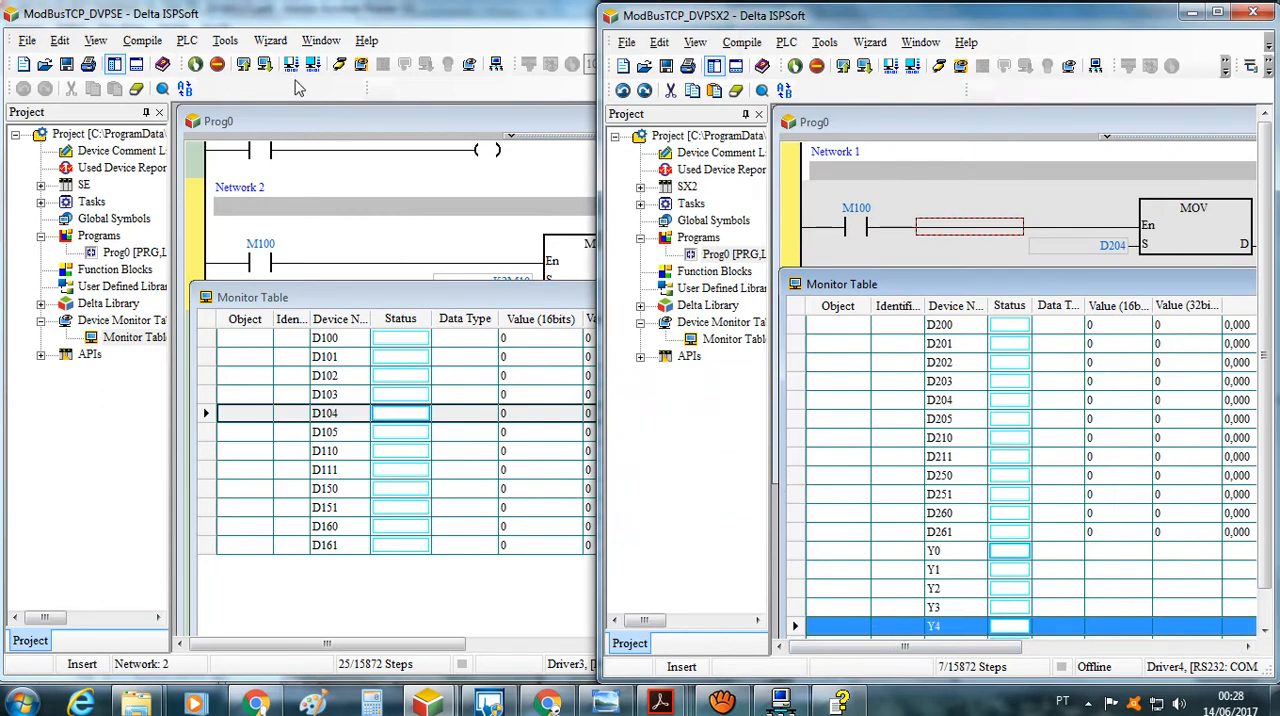
Try to put the ModBusTCP_DVPSE project into online mode
left_click(336, 72)
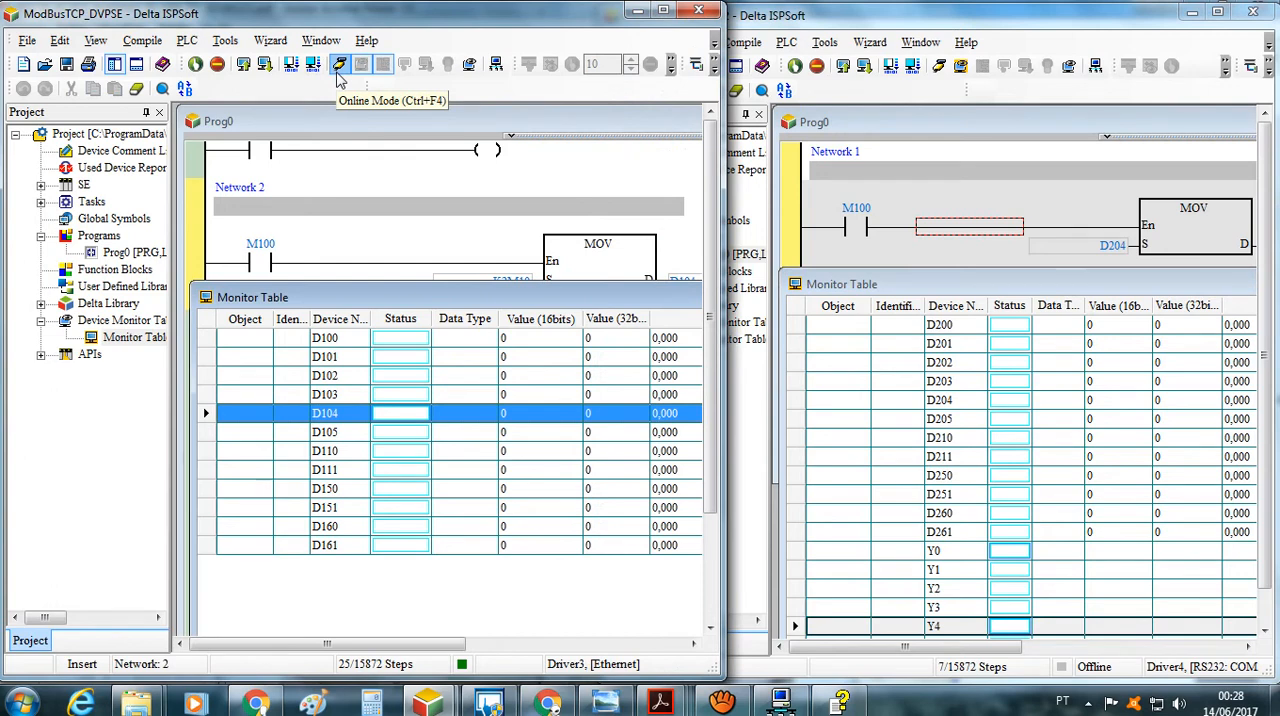
left_click(338, 68)
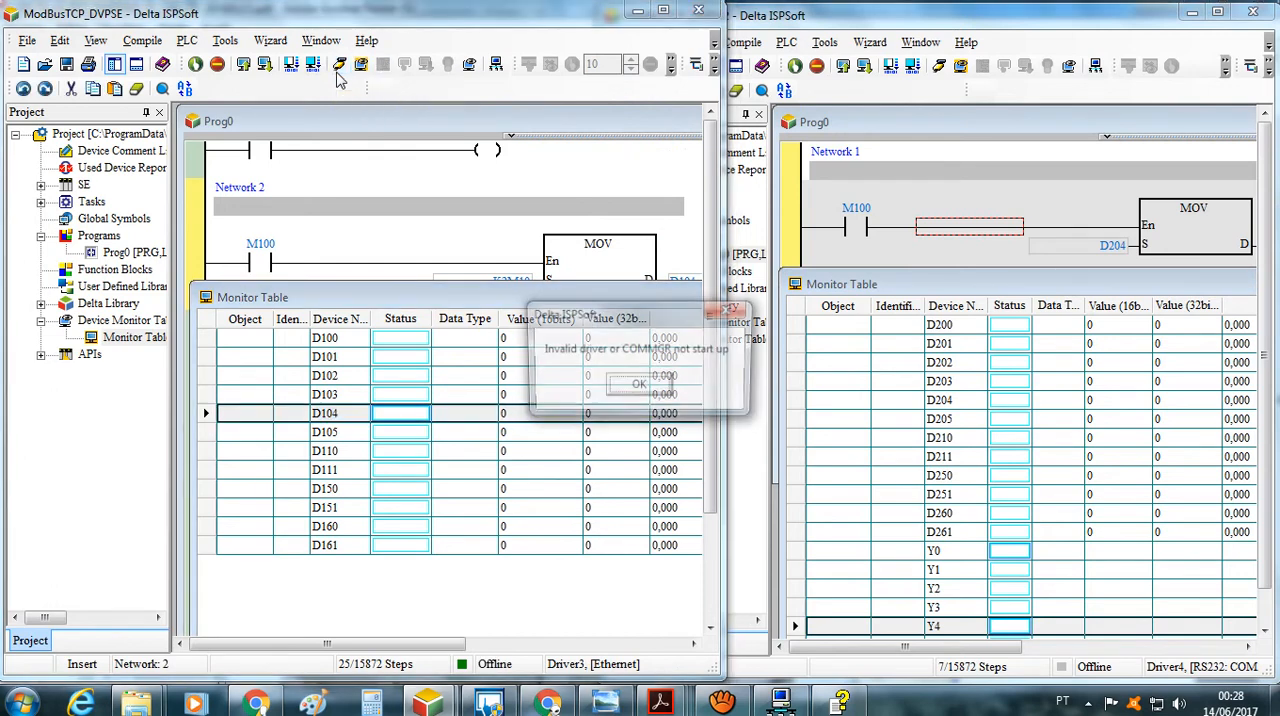
left_click(662, 391)
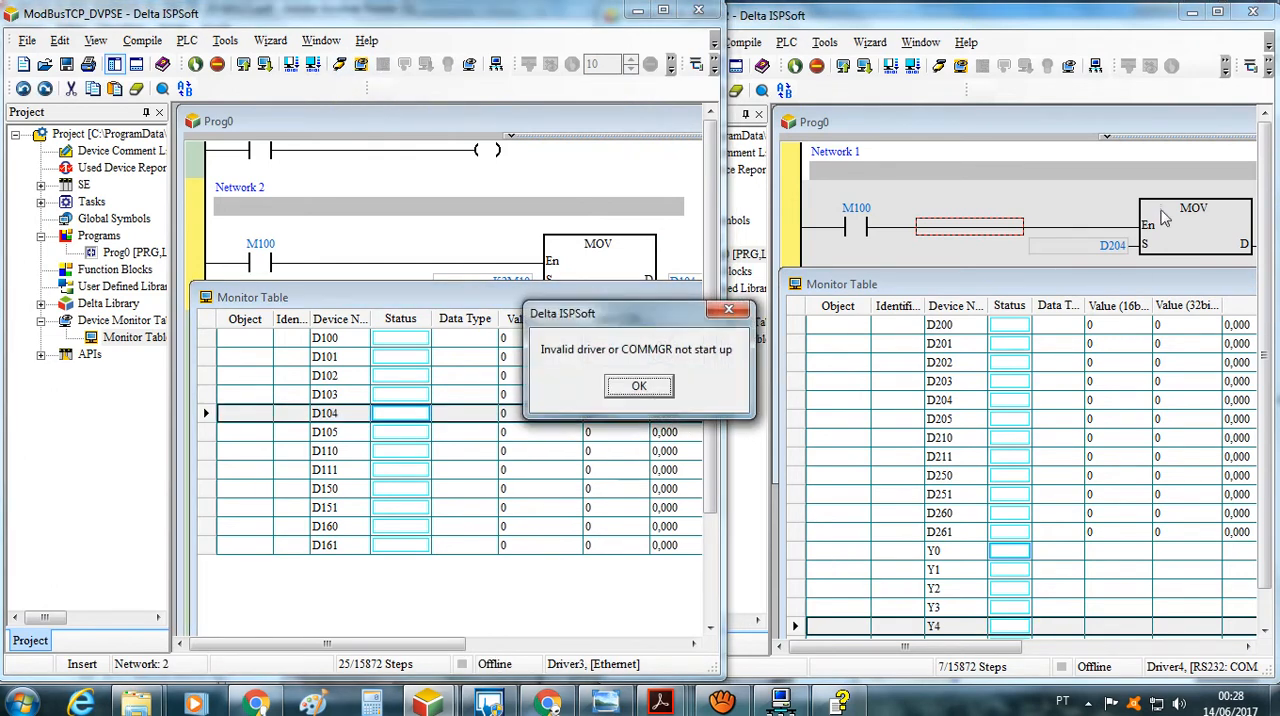
left_click(614, 400)
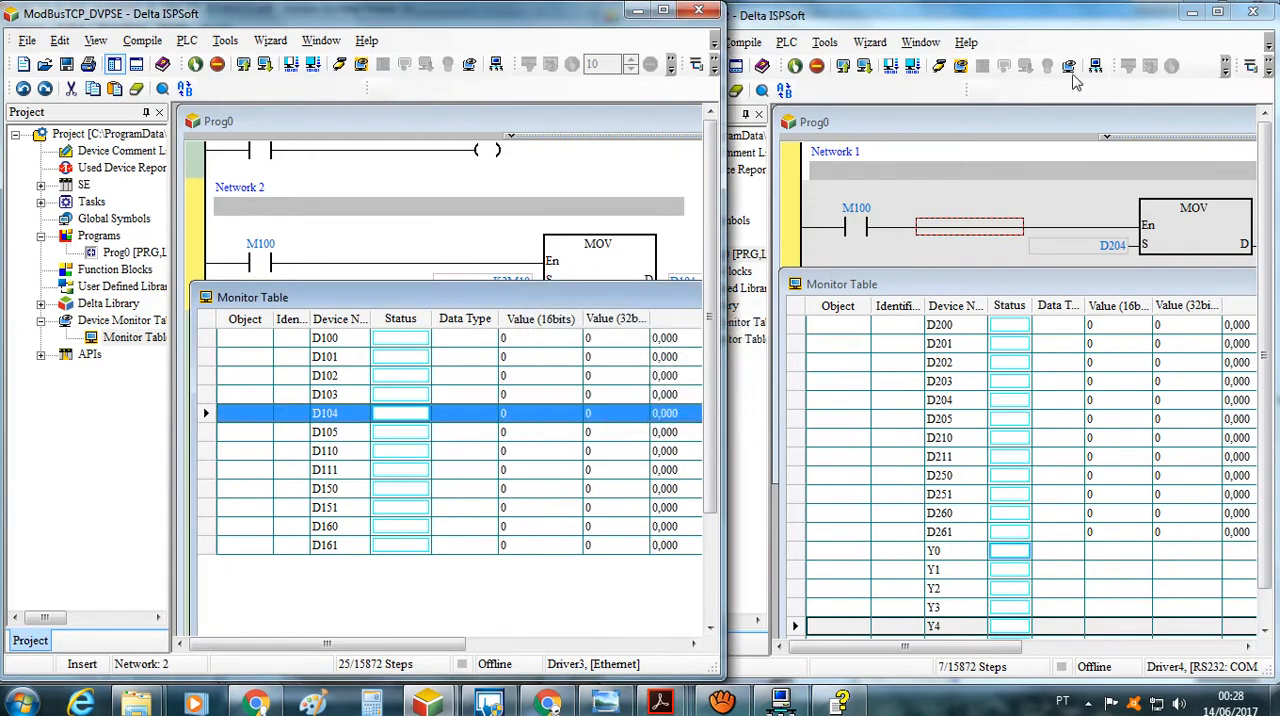
Close the DVPEN01-SL settings dialog and minimize all open windows to reach the desktop
left_click(1193, 12)
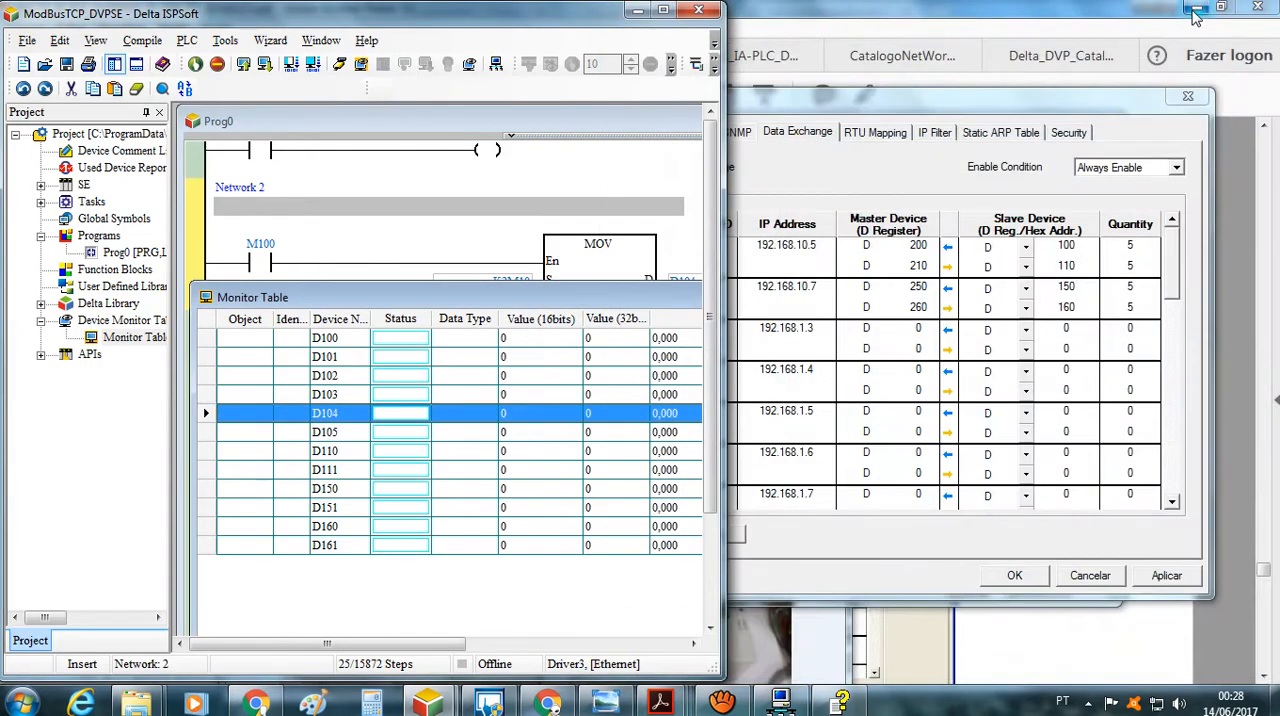
left_click(1193, 11)
left_click(1193, 11)
left_click(1193, 10)
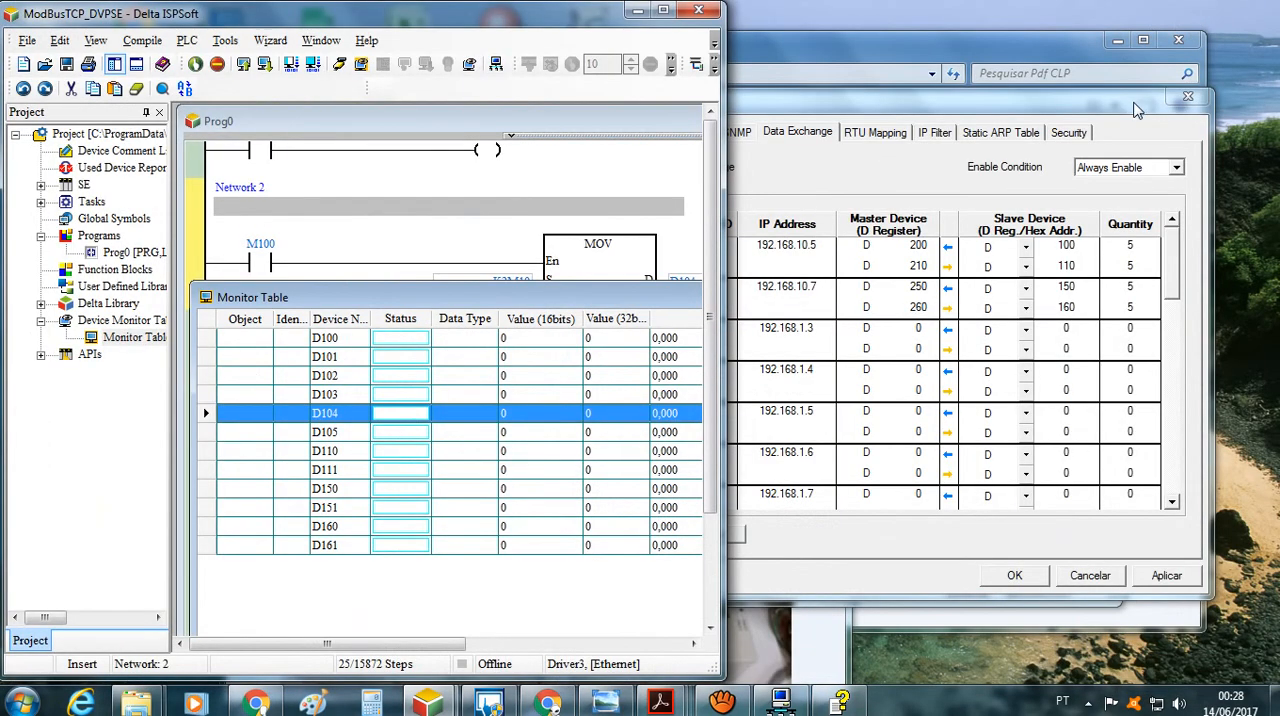
left_click(1117, 40)
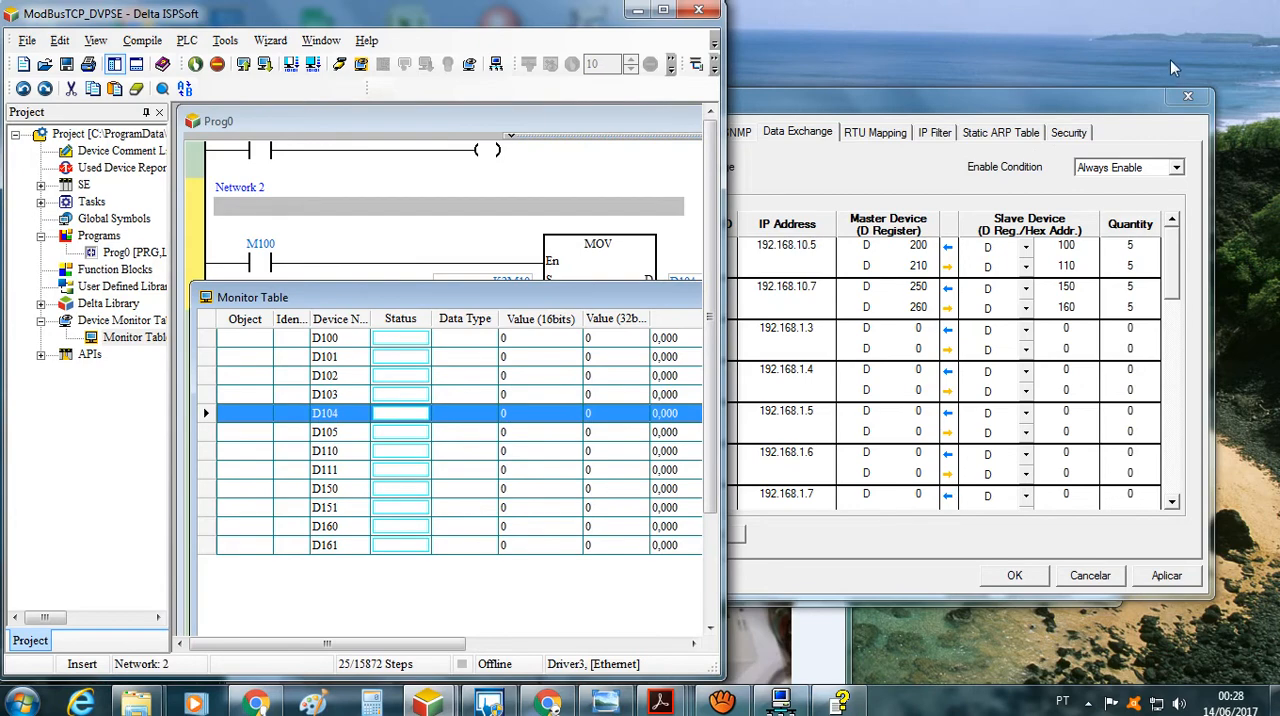
left_click(1187, 96)
left_click(1032, 122)
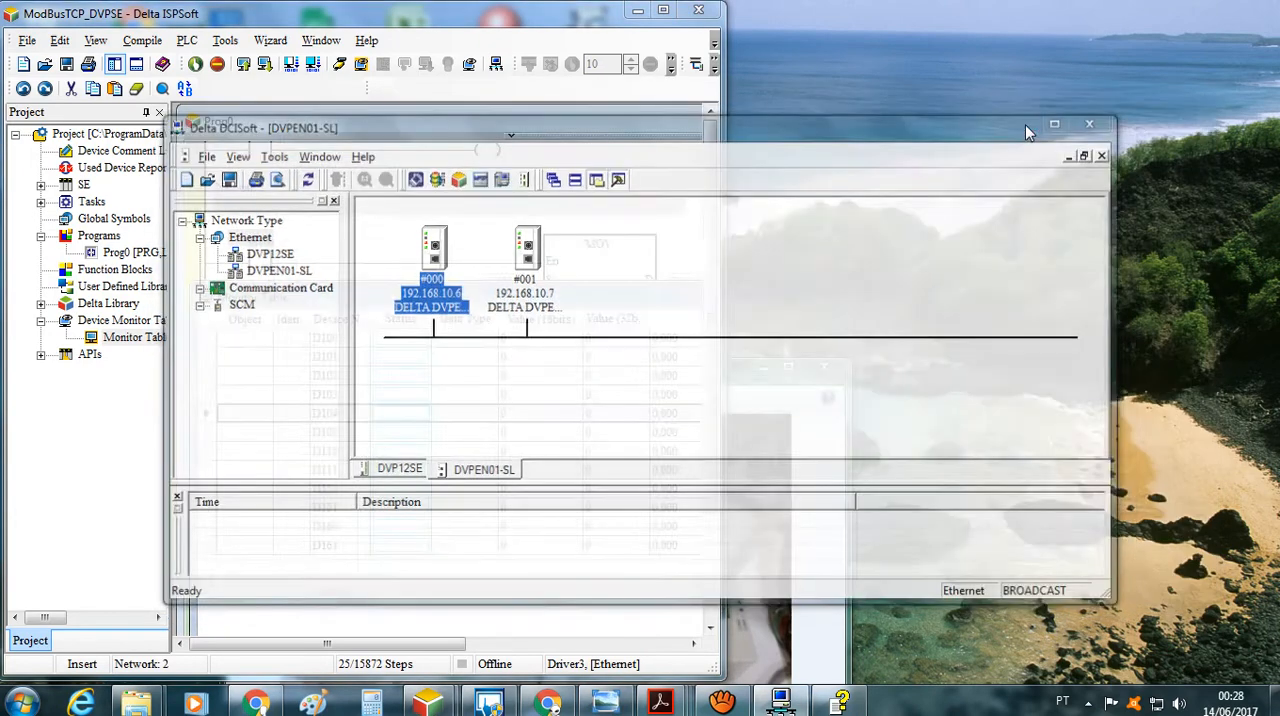
left_click(761, 369)
left_click(636, 12)
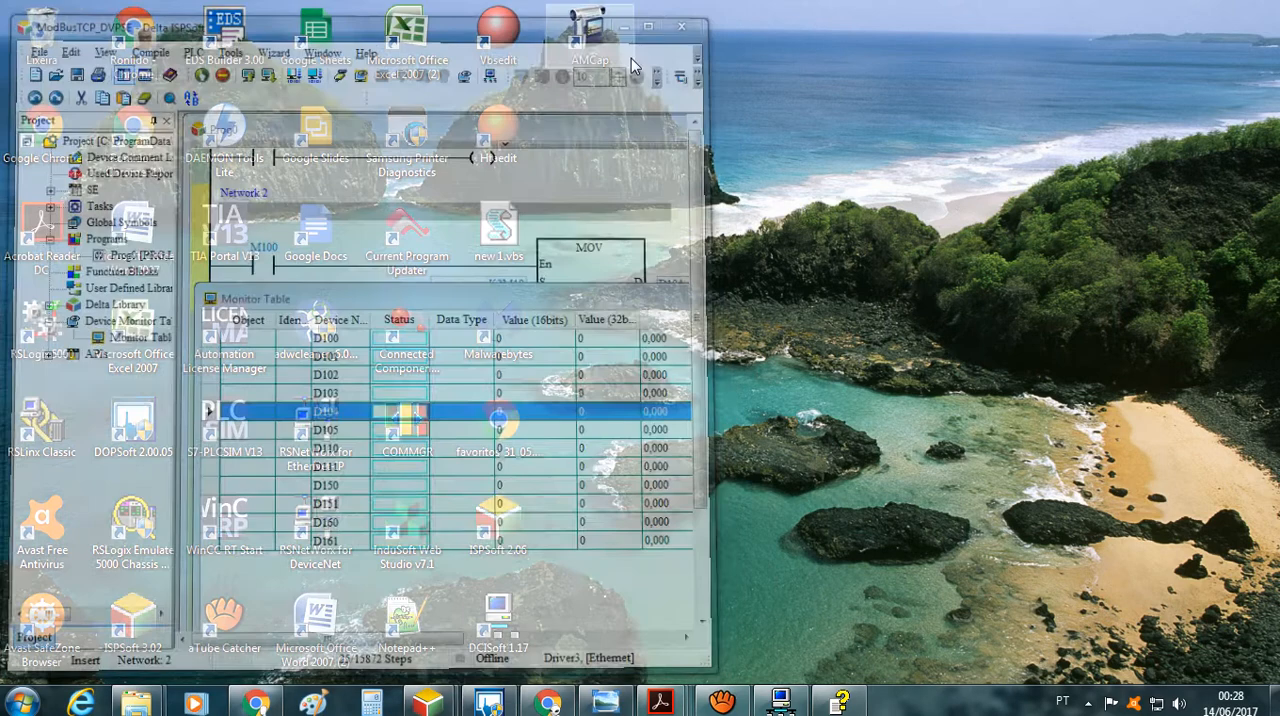
Start COMMGR, check the state of its communication drivers, and hide its window again
double_click(424, 447)
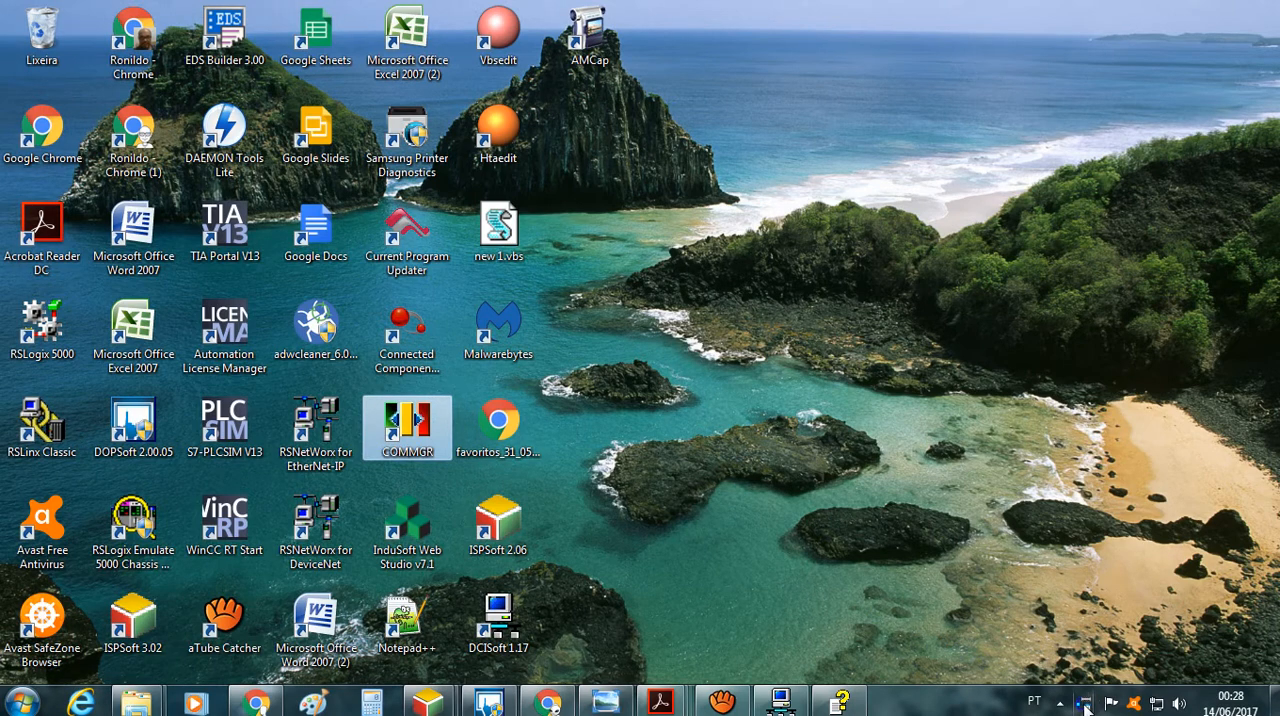
left_click(1087, 705)
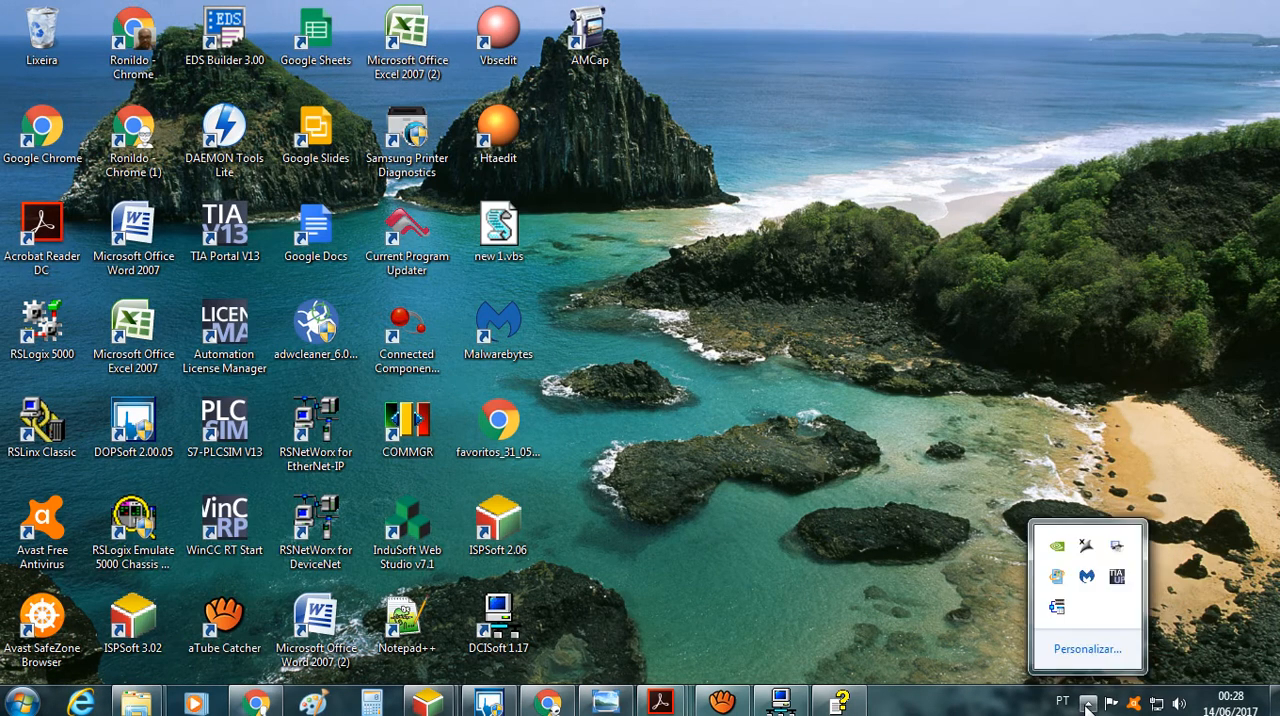
right_click(1057, 606)
left_click(1093, 620)
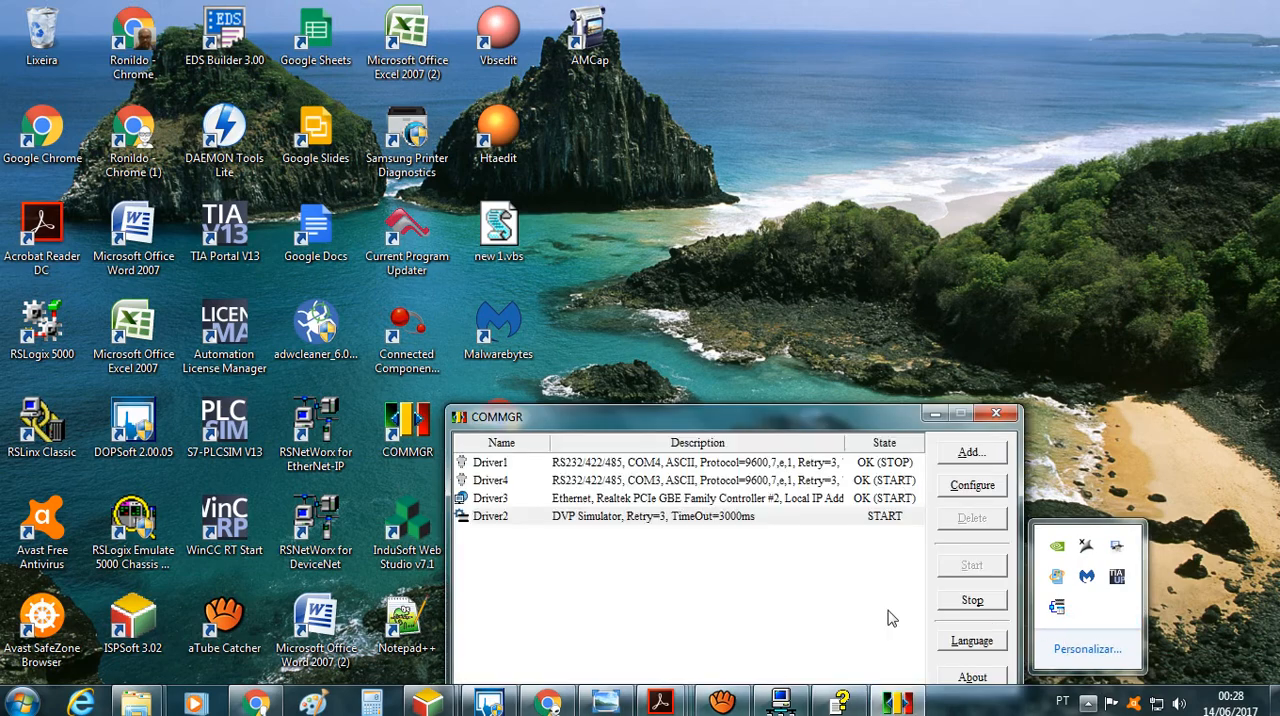
left_click(934, 414)
Restore the ModBusTCP_DVPSE and ModBusTCP_DVPSX2 projects side by side and put both into online mode
mouse_move(432, 706)
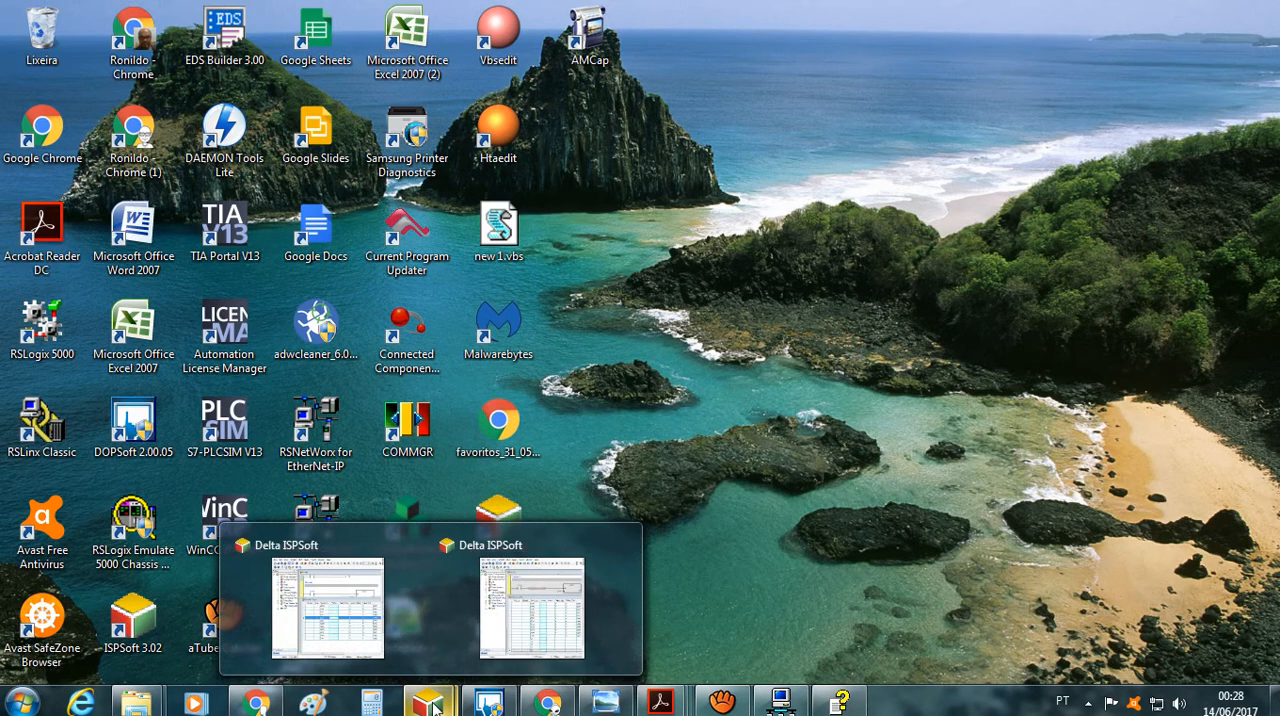
left_click(328, 608)
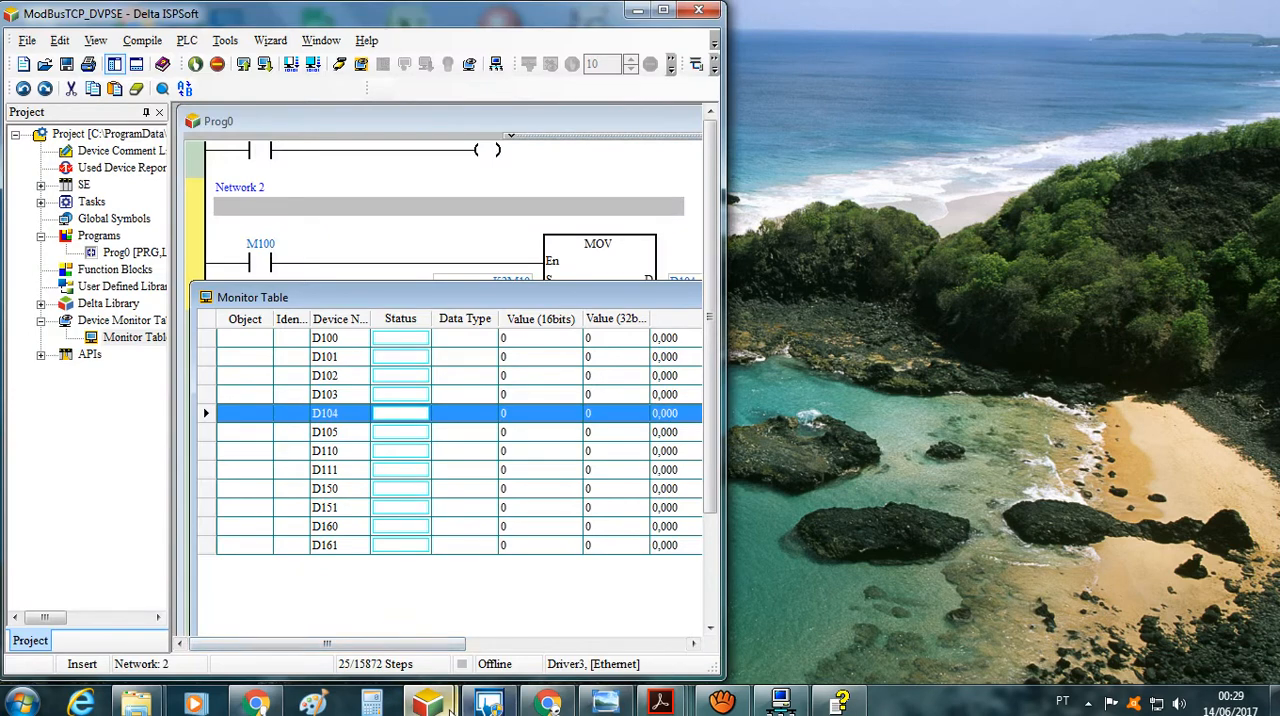
mouse_move(440, 705)
left_click(515, 640)
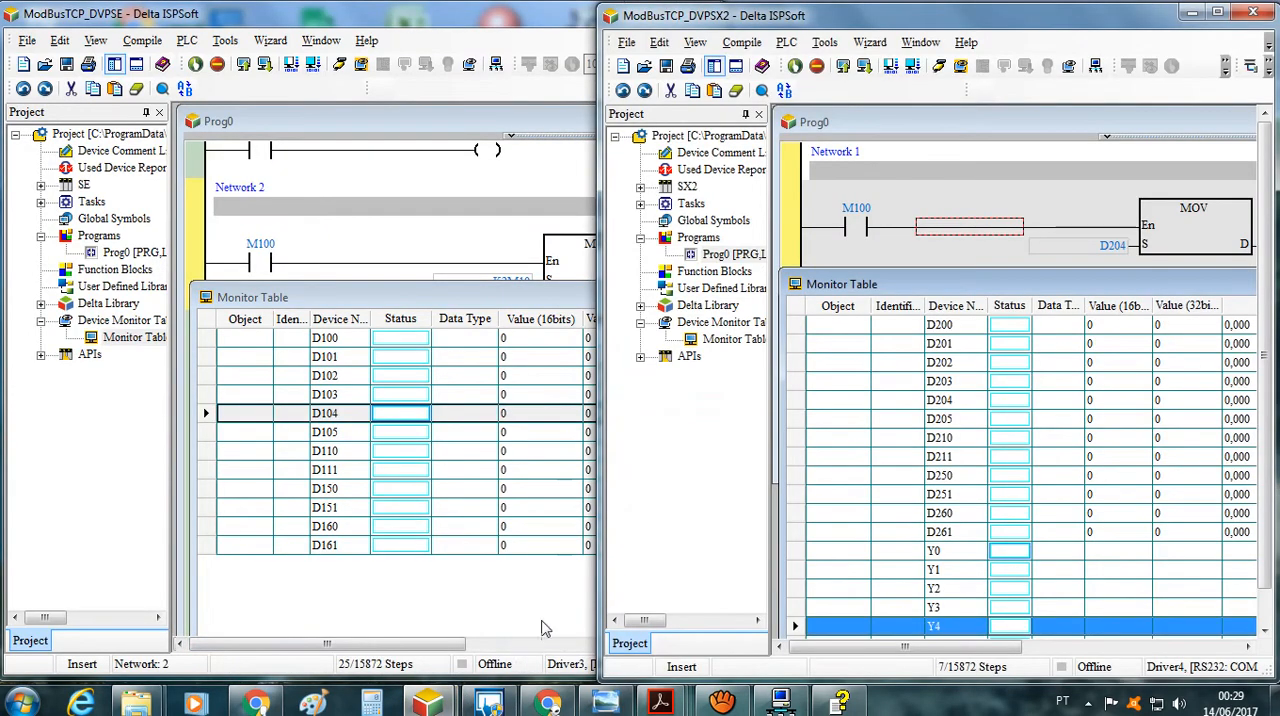
left_click(340, 65)
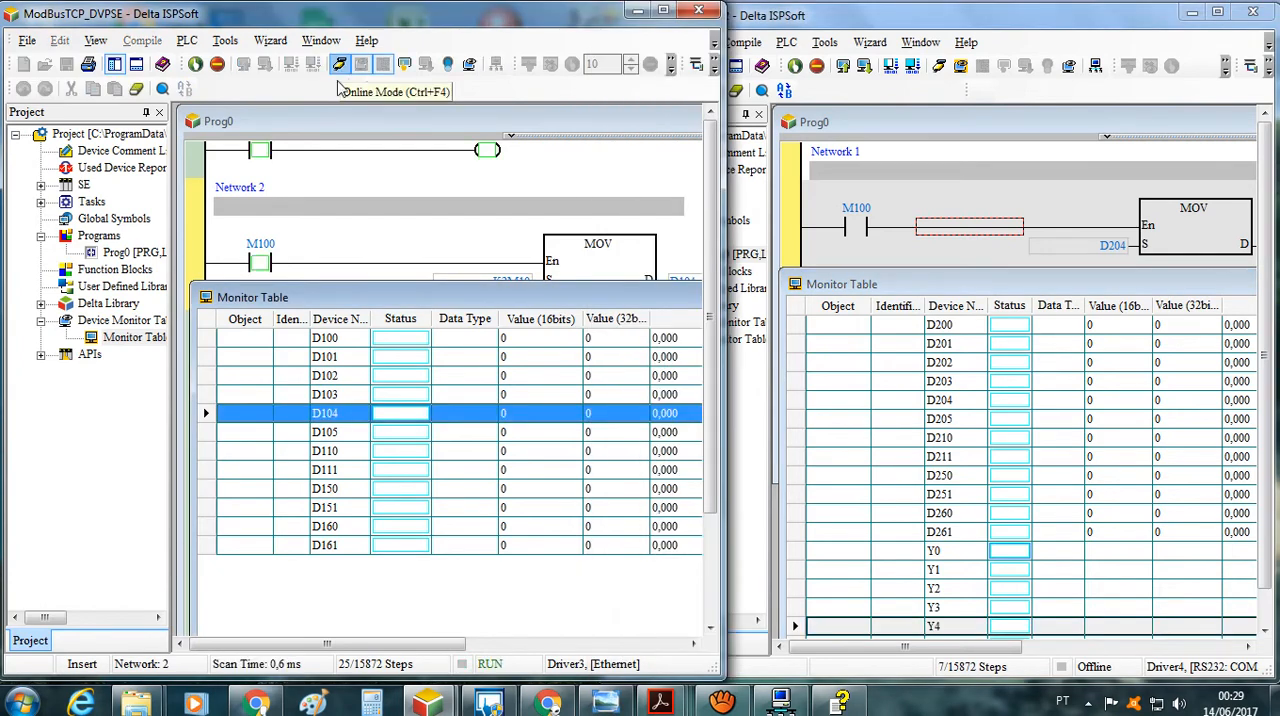
left_click(937, 63)
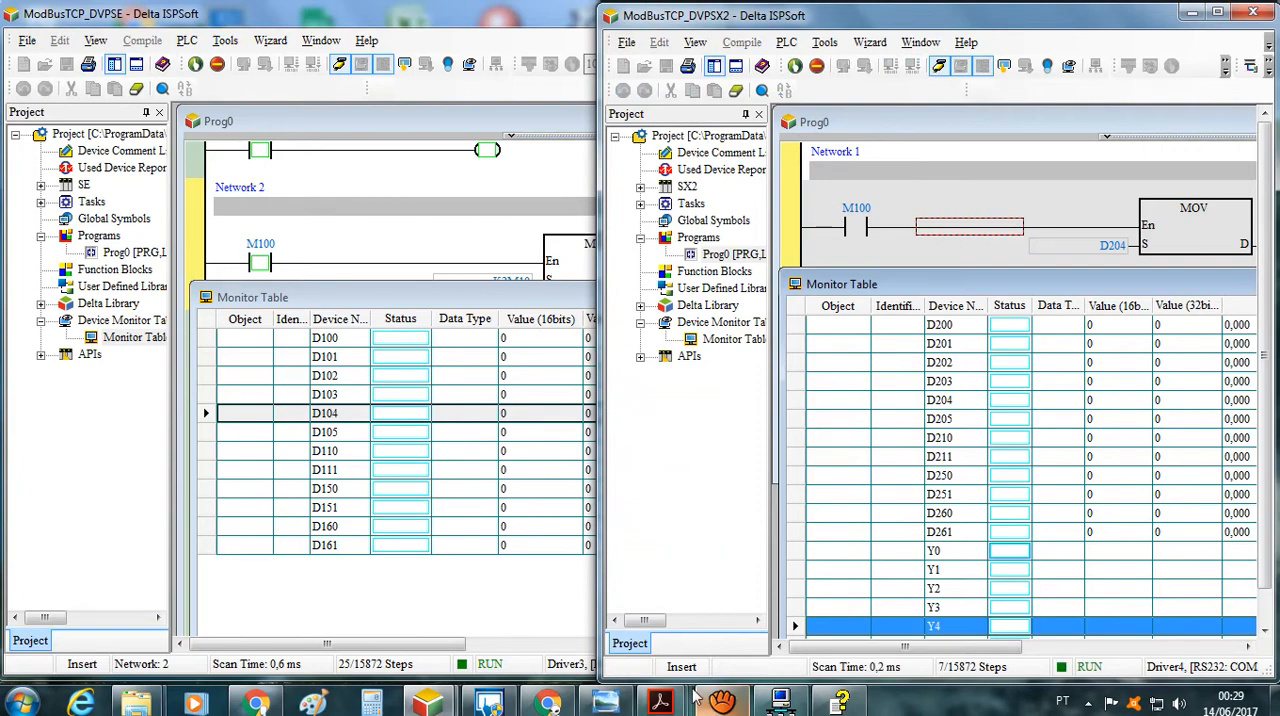
Switch to DCISoft and open the Data Exchange settings of the DVPEN01-SL module at 192.168.10.6
left_click(781, 703)
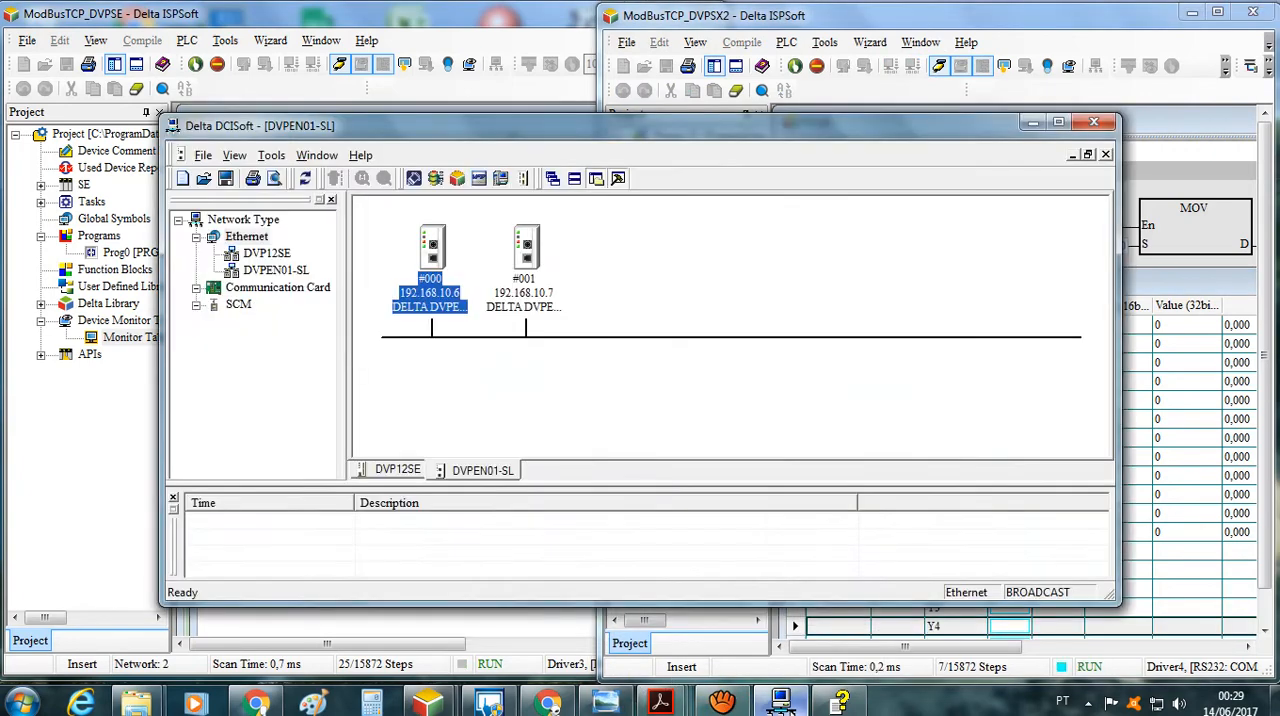
left_click(428, 304)
double_click(434, 303)
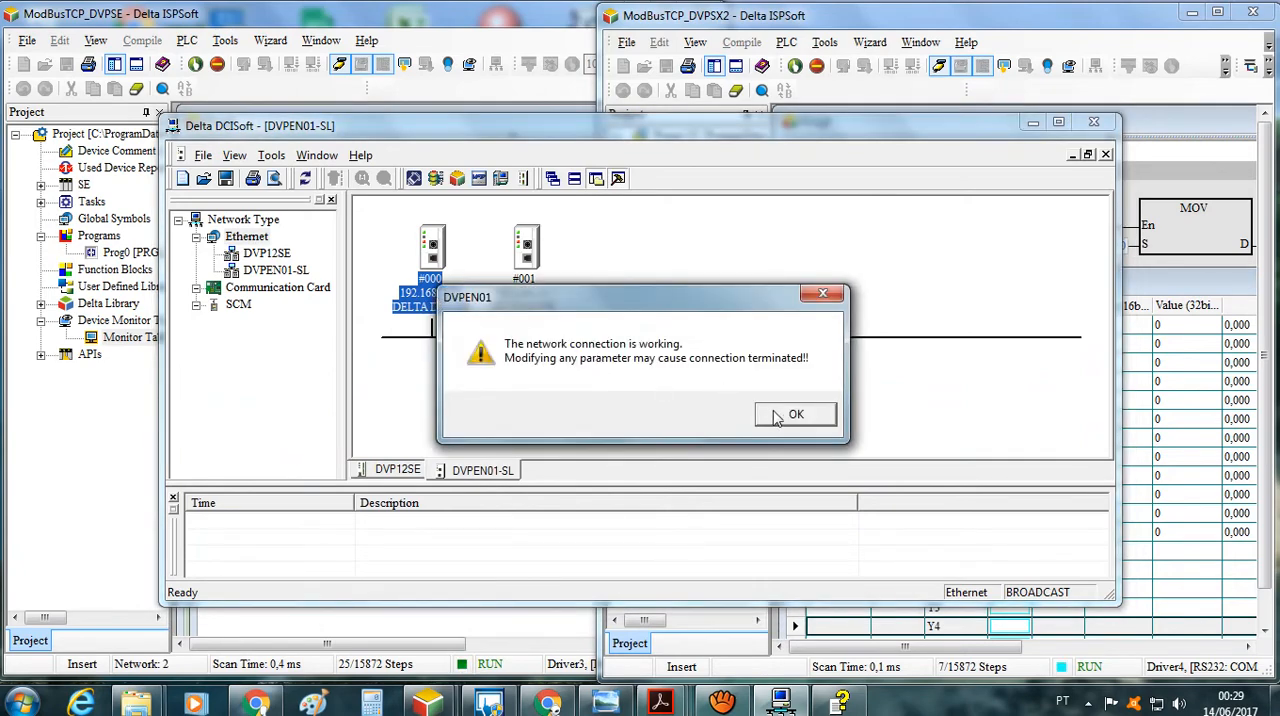
left_click(777, 417)
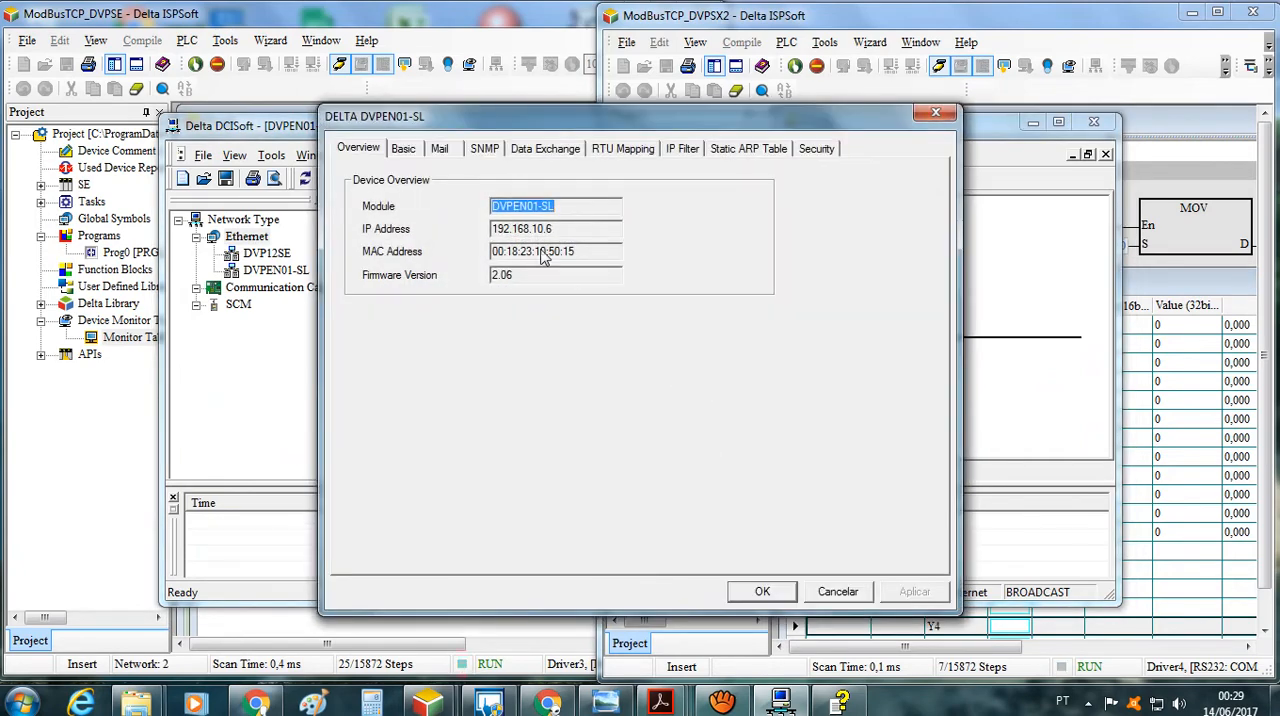
left_click(563, 153)
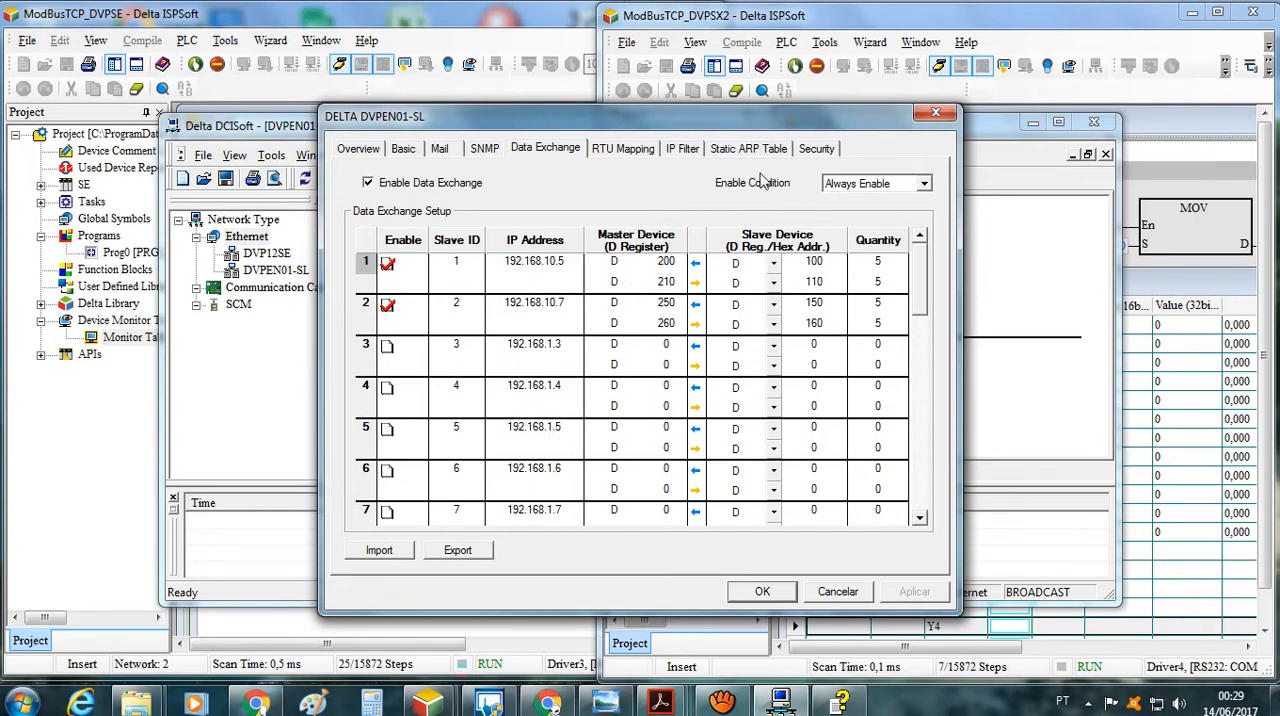
Bring the online monitor tables of both ISPSoft projects back in front of the DCISoft windows
left_click(210, 635)
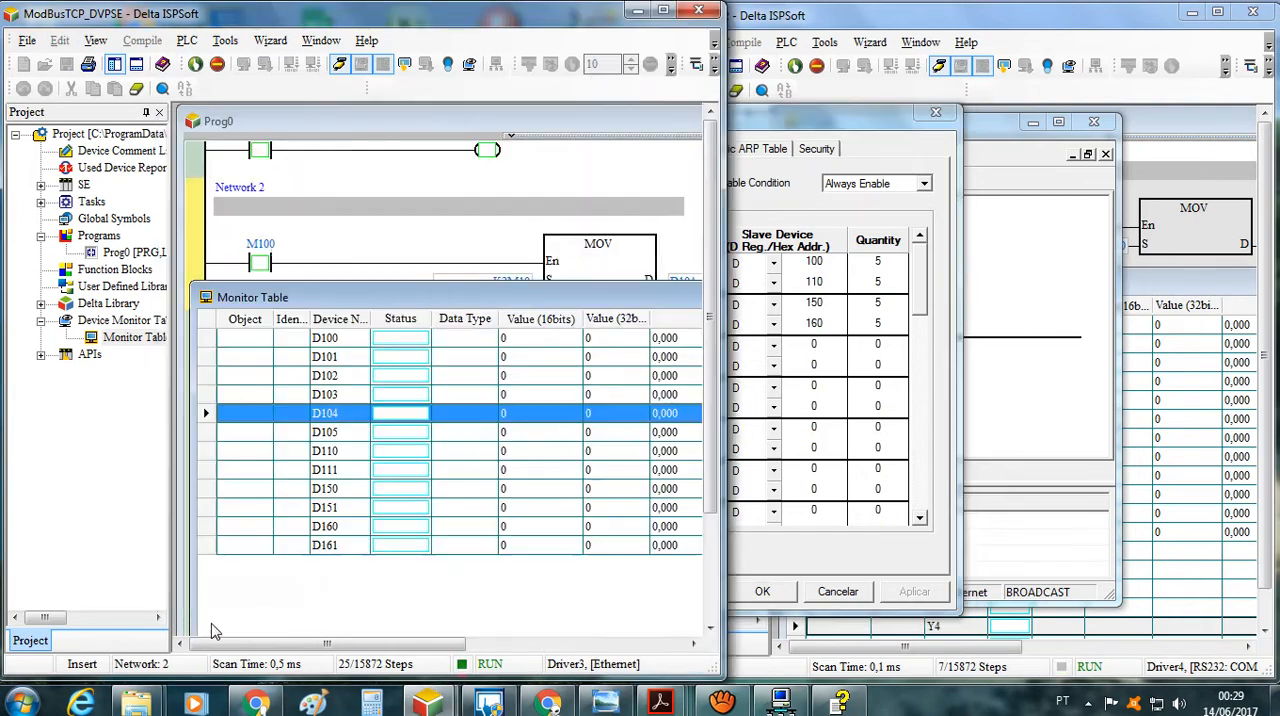
left_click(1065, 632)
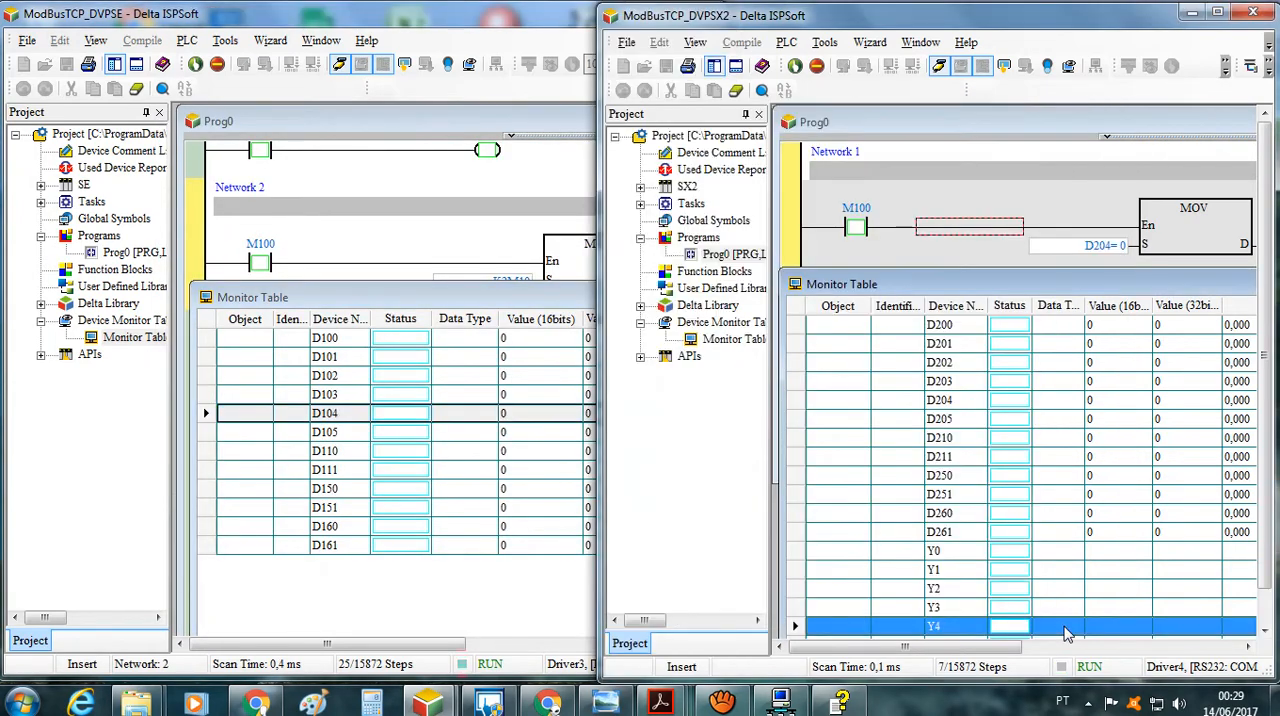
left_click(390, 625)
Set the present value of D100 in the ModBusTCP_DVPSE monitor table to 52 and move the value dialog clear of the D100 row
left_click(377, 341)
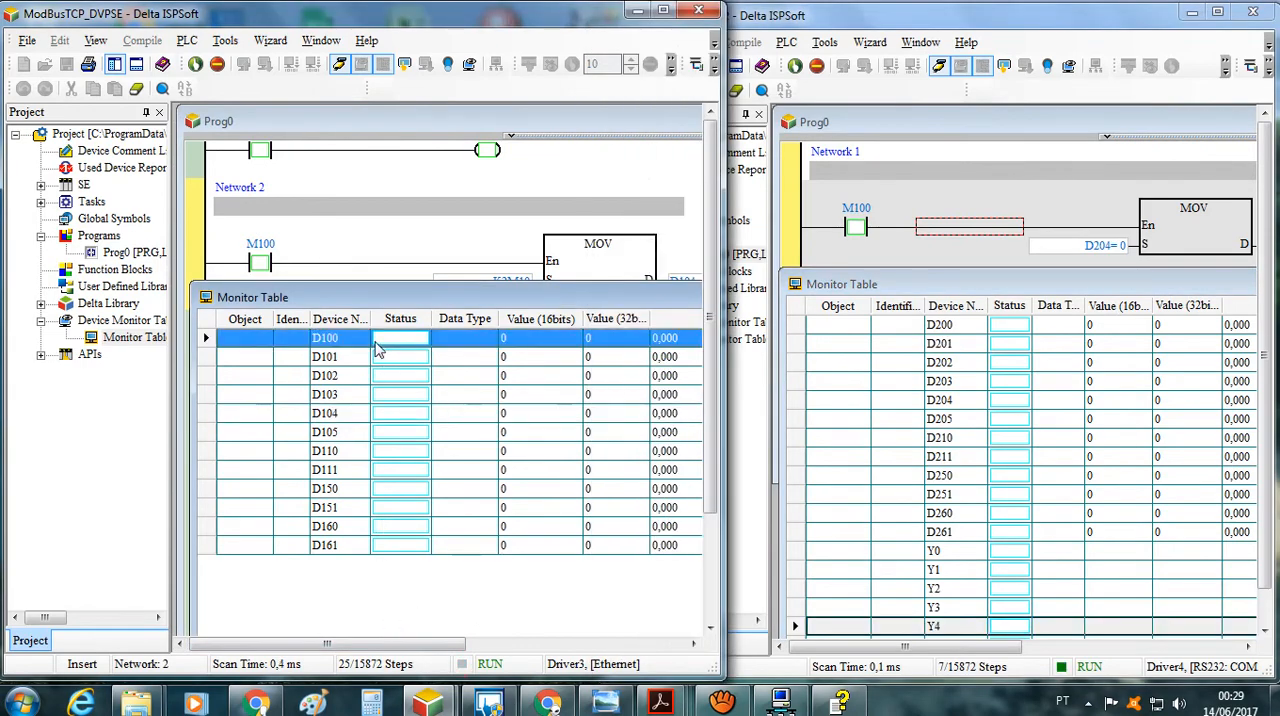
right_click(377, 341)
left_click(443, 425)
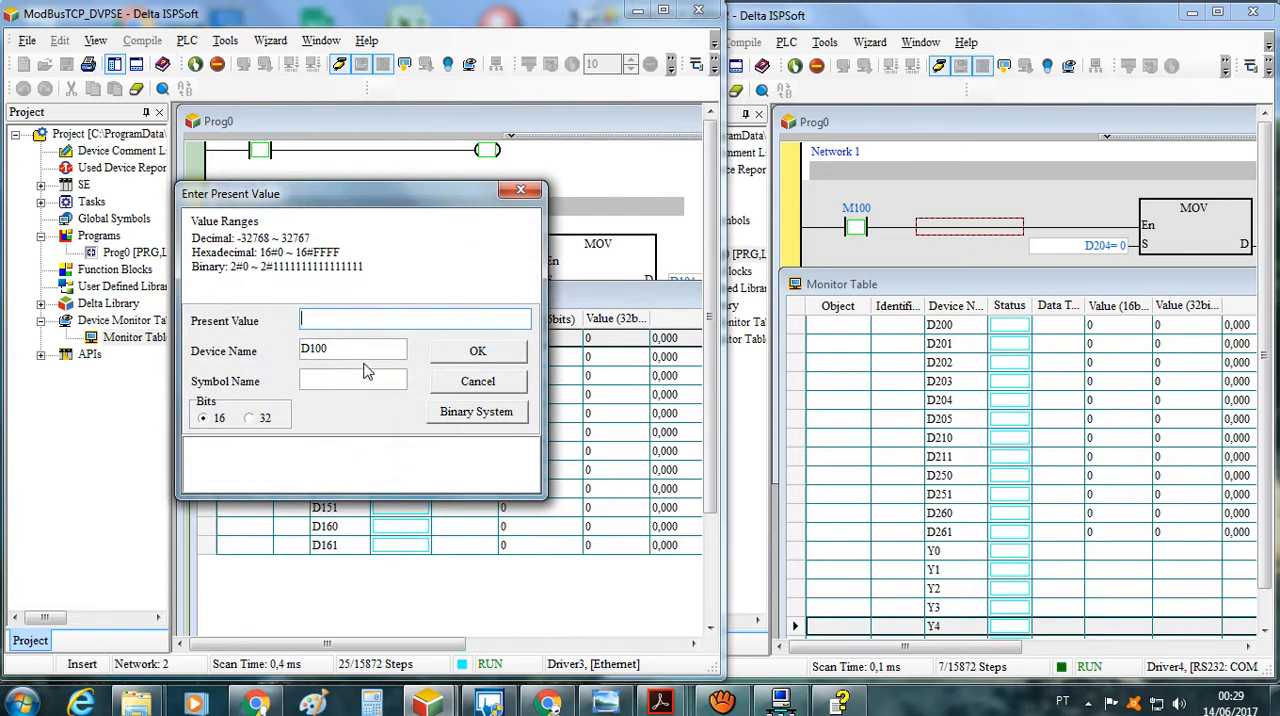
type("52")
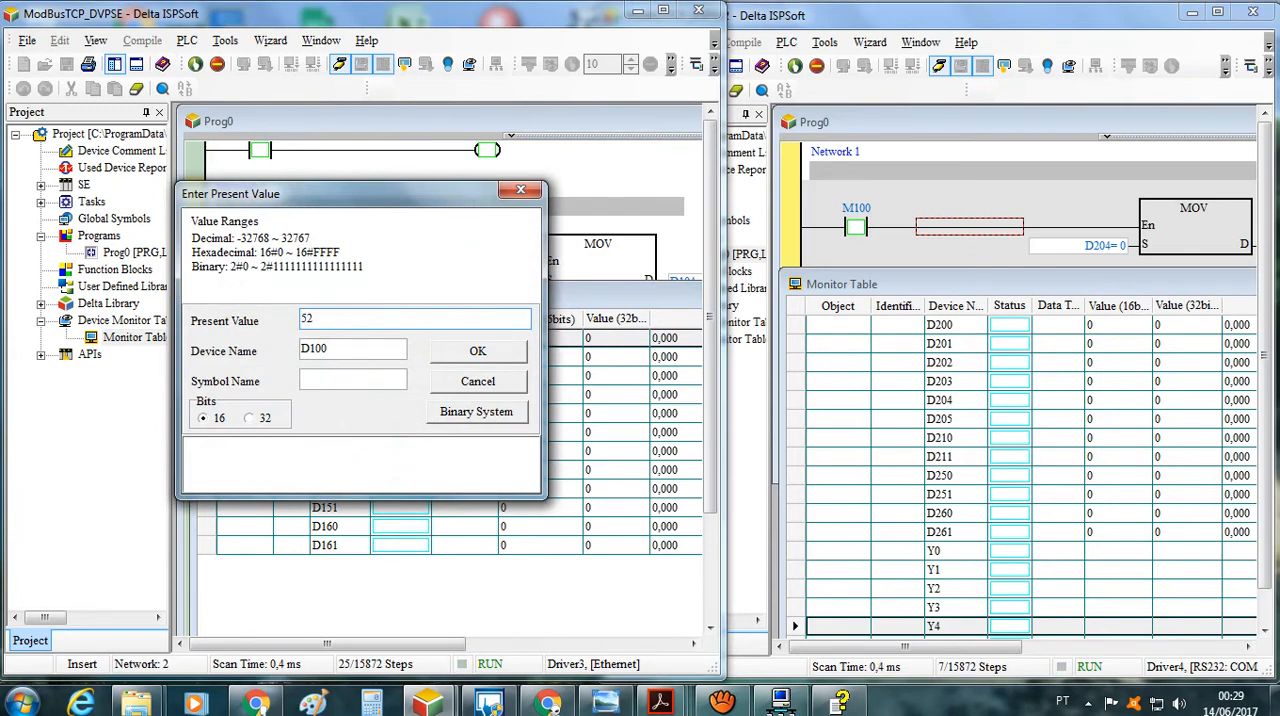
left_click(512, 353)
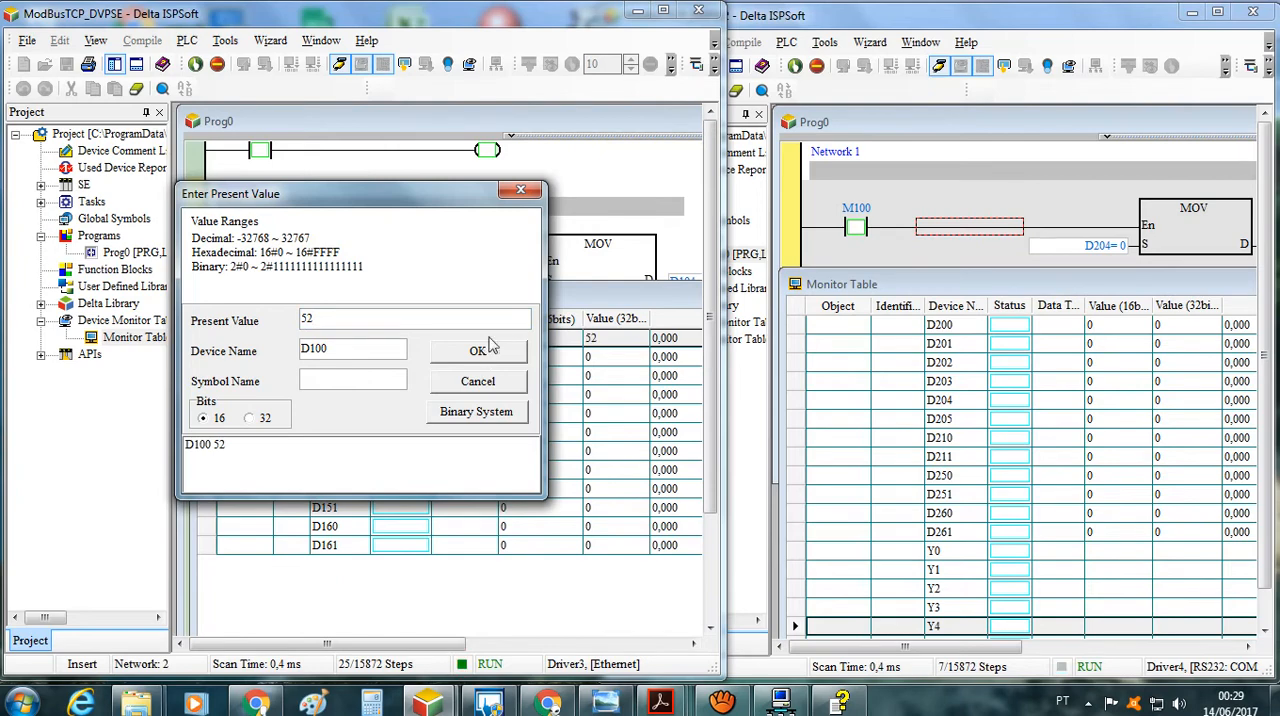
left_click_drag(447, 209, 489, 397)
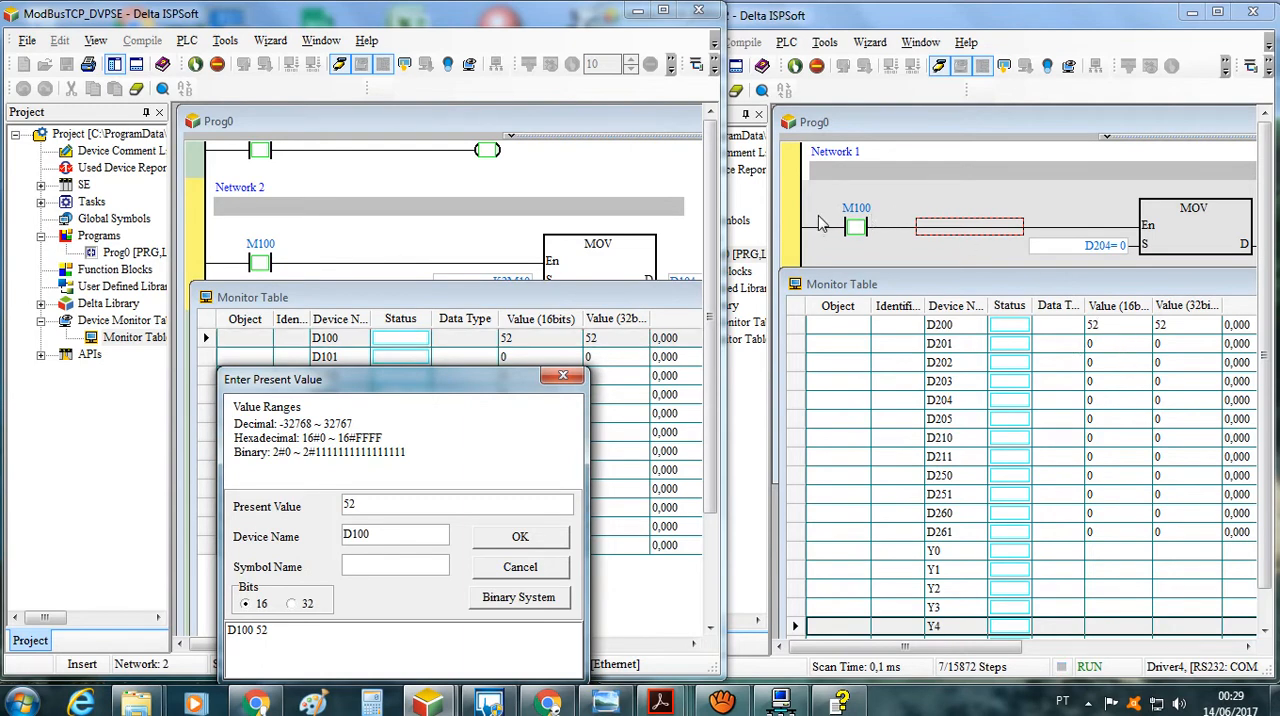
Try to set the present value of D200 in the ModBusTCP_DVPSX2 monitor table to 23 and close the value dialog
left_click(884, 28)
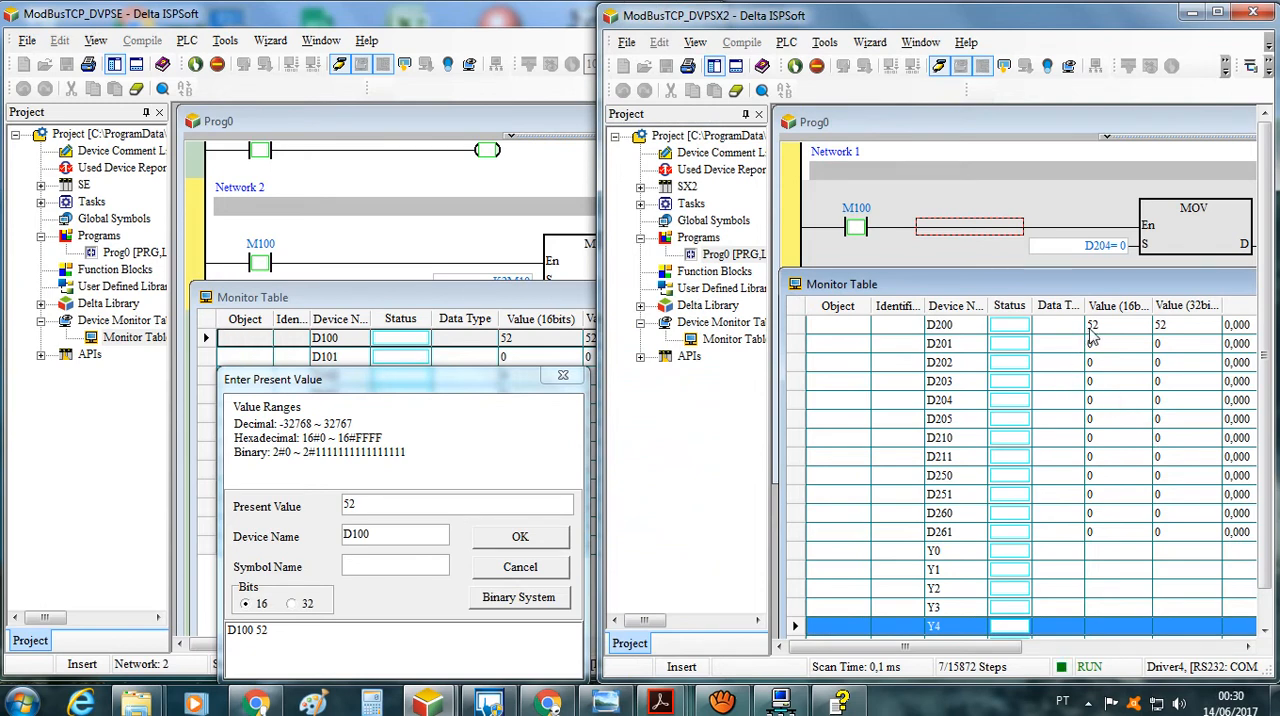
right_click(1025, 330)
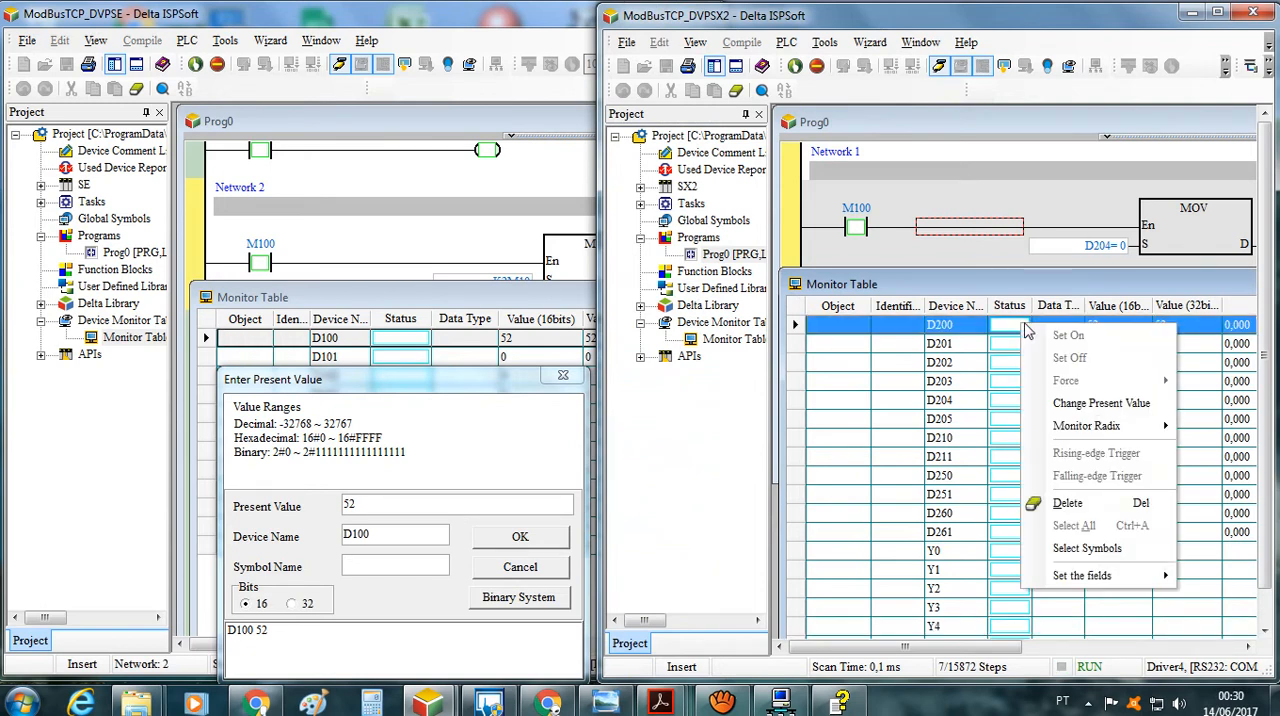
left_click(1101, 403)
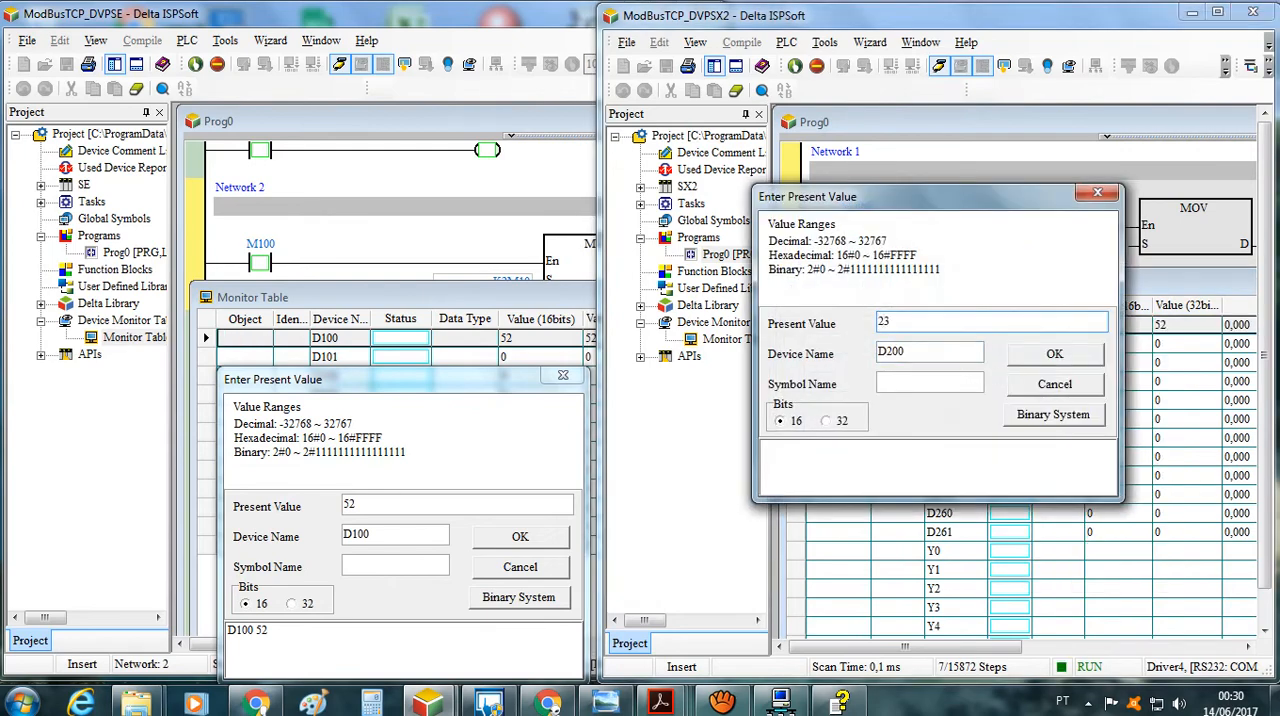
left_click(1054, 355)
left_click(1097, 193)
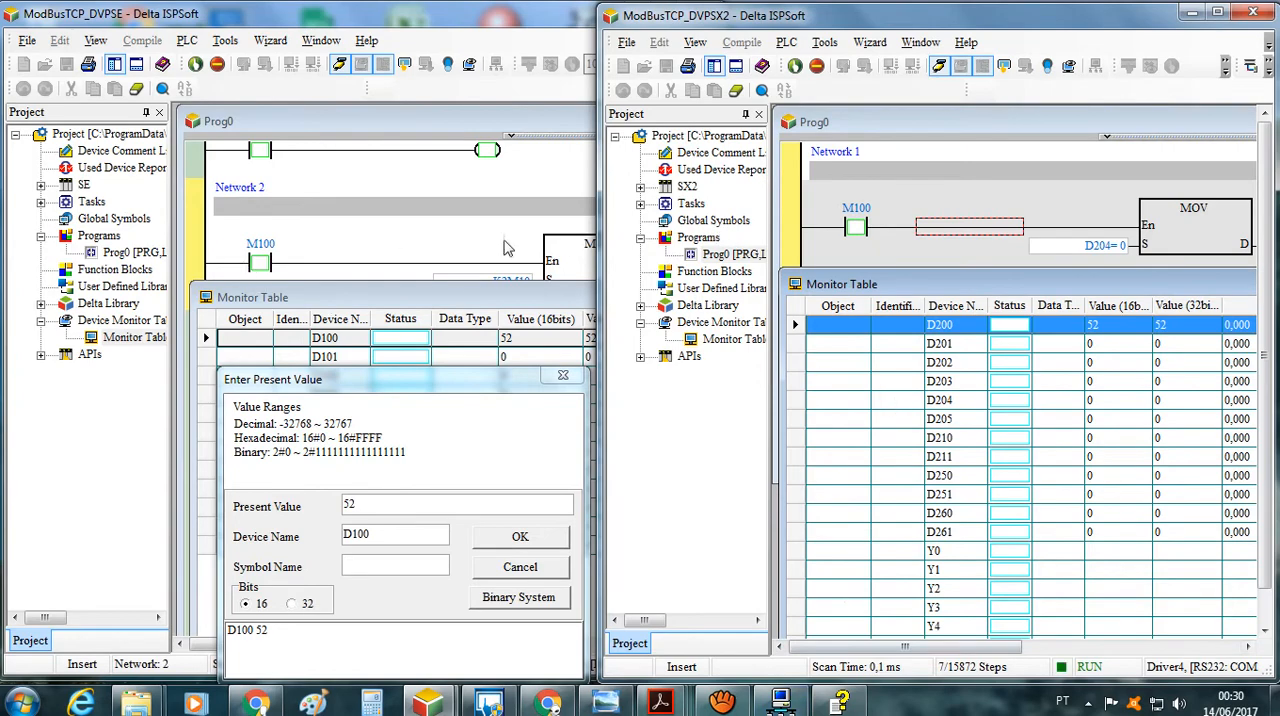
Check the register mapping in the DVPEN01-SL Data Exchange table in DCISoft and return to the ISPSoft monitor tables
left_click(780, 703)
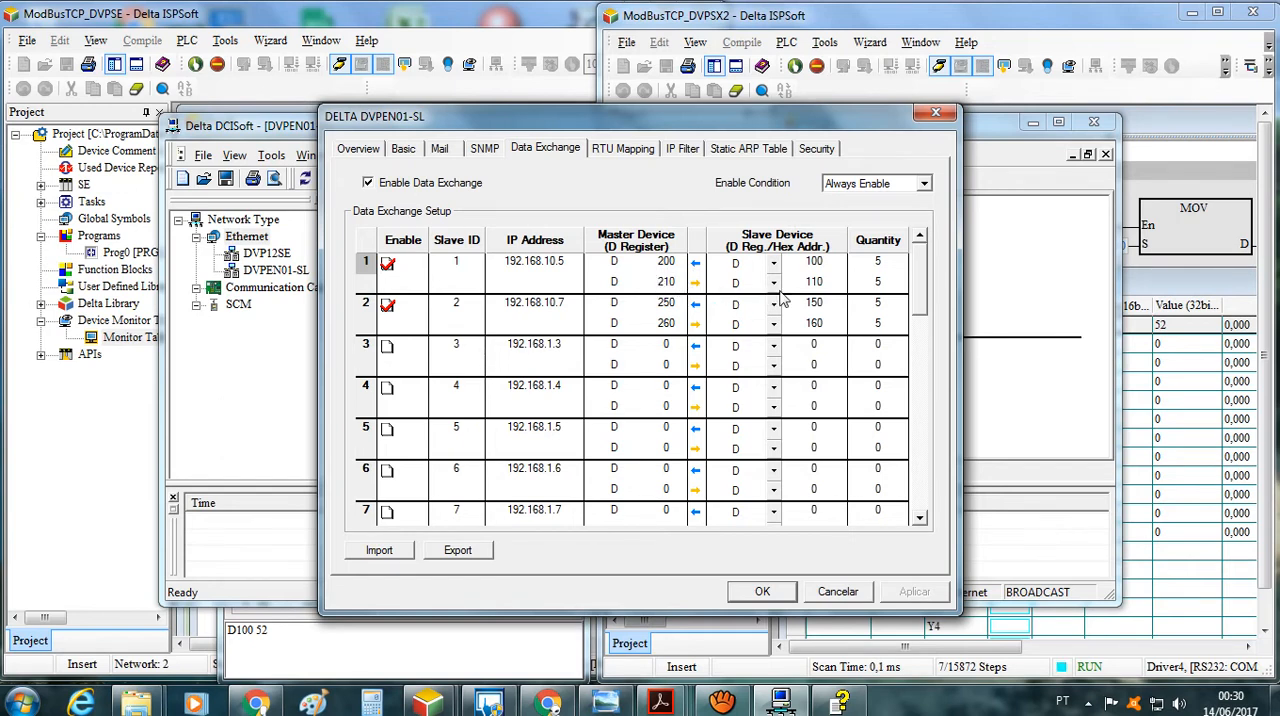
left_click(940, 18)
left_click(530, 20)
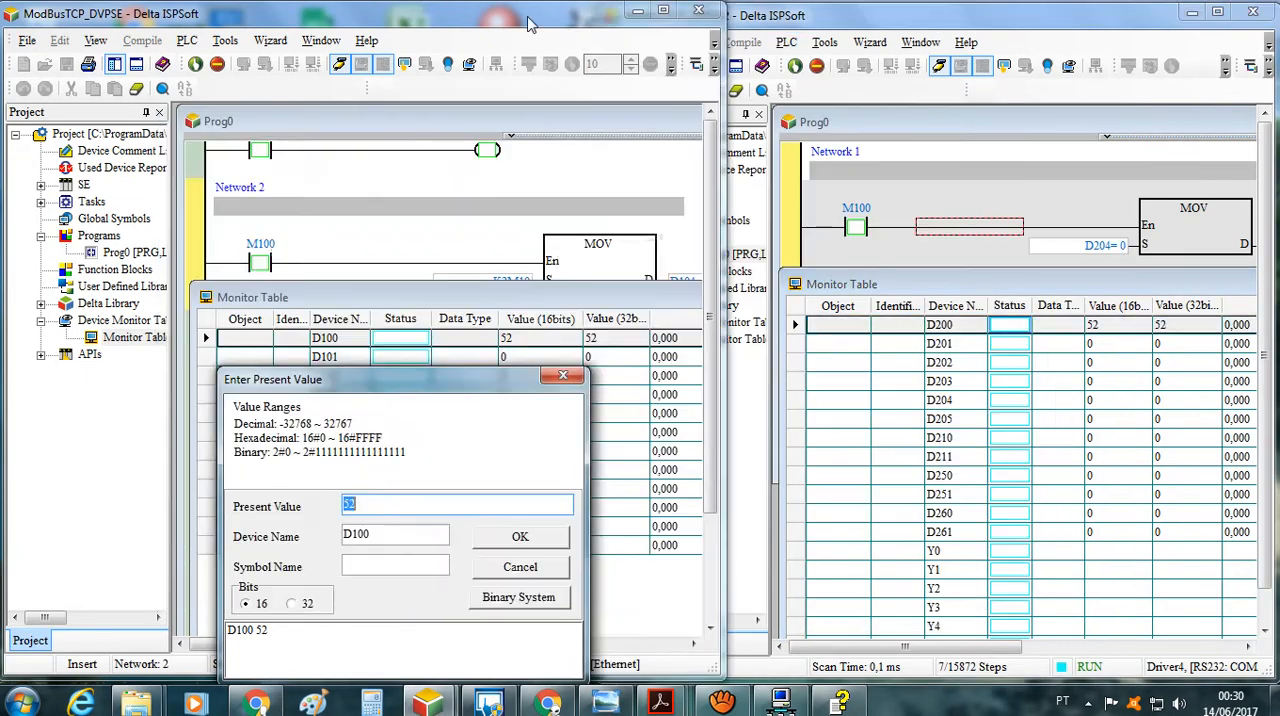
Close the D100 value dialog and set the present value of D210 in the ModBusTCP_DVPSX2 monitor table to 11, keeping its row uncovered
left_click(563, 376)
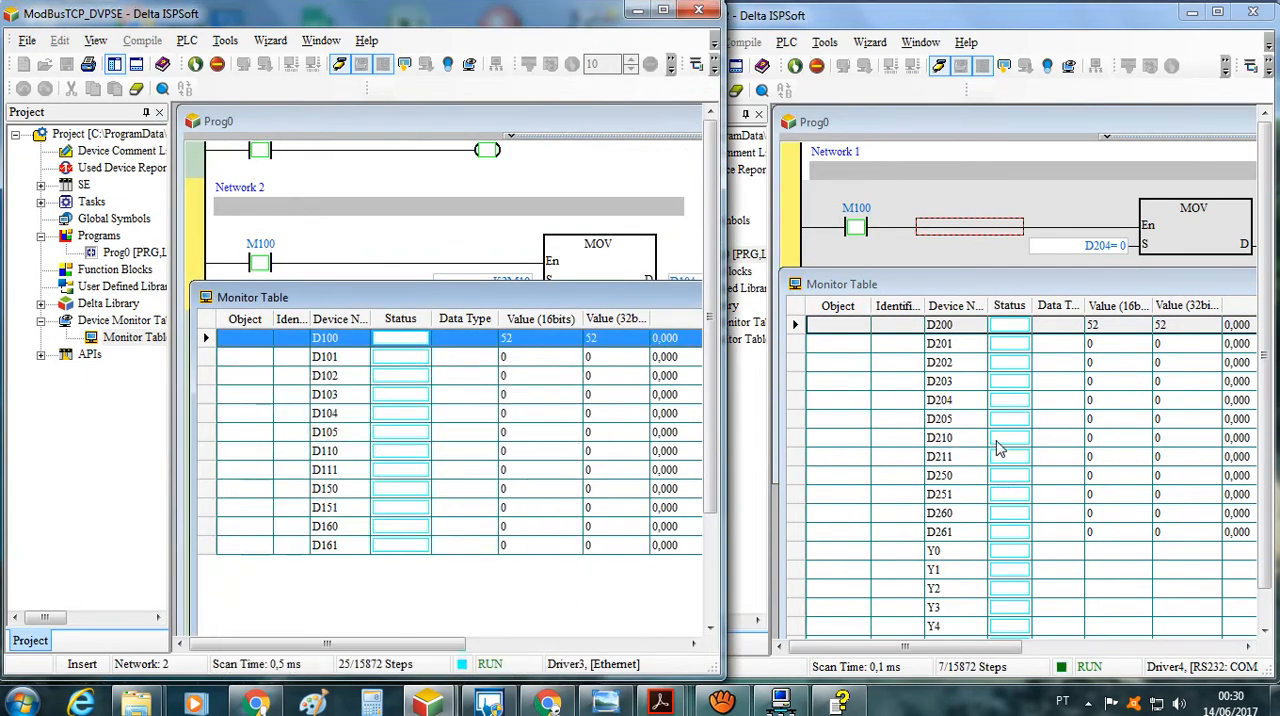
left_click(998, 440)
right_click(998, 440)
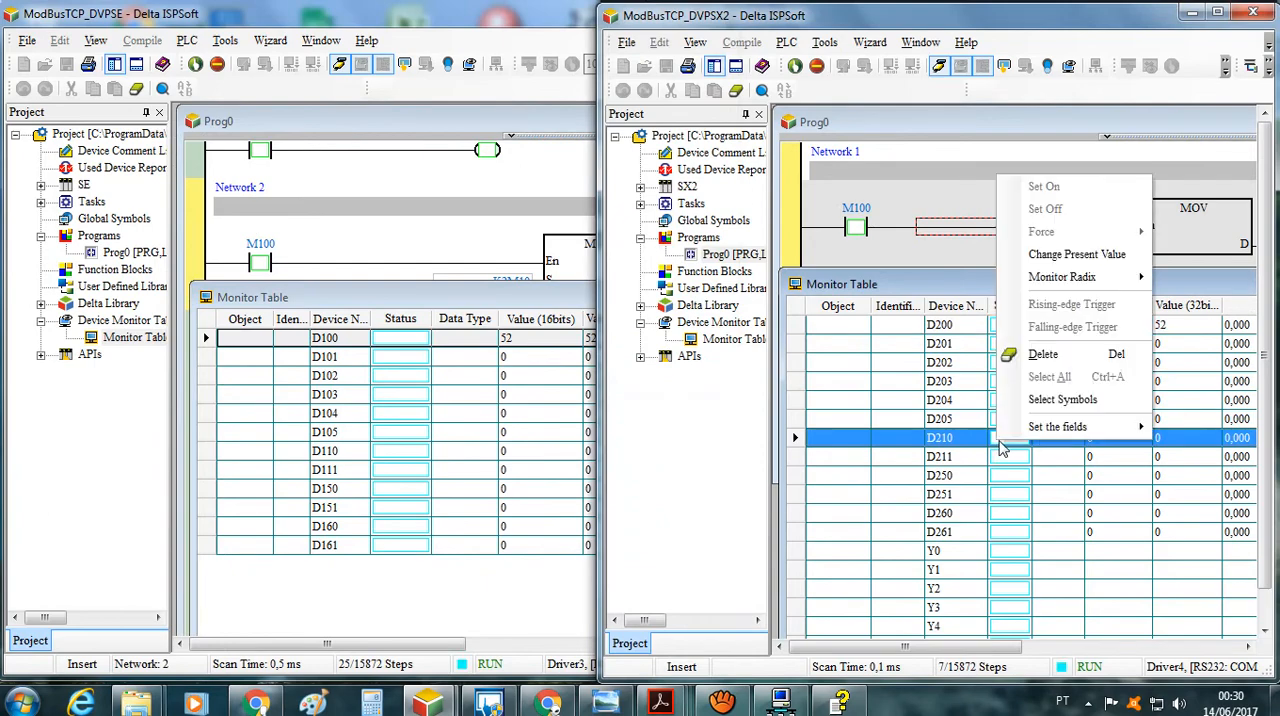
left_click(1068, 257)
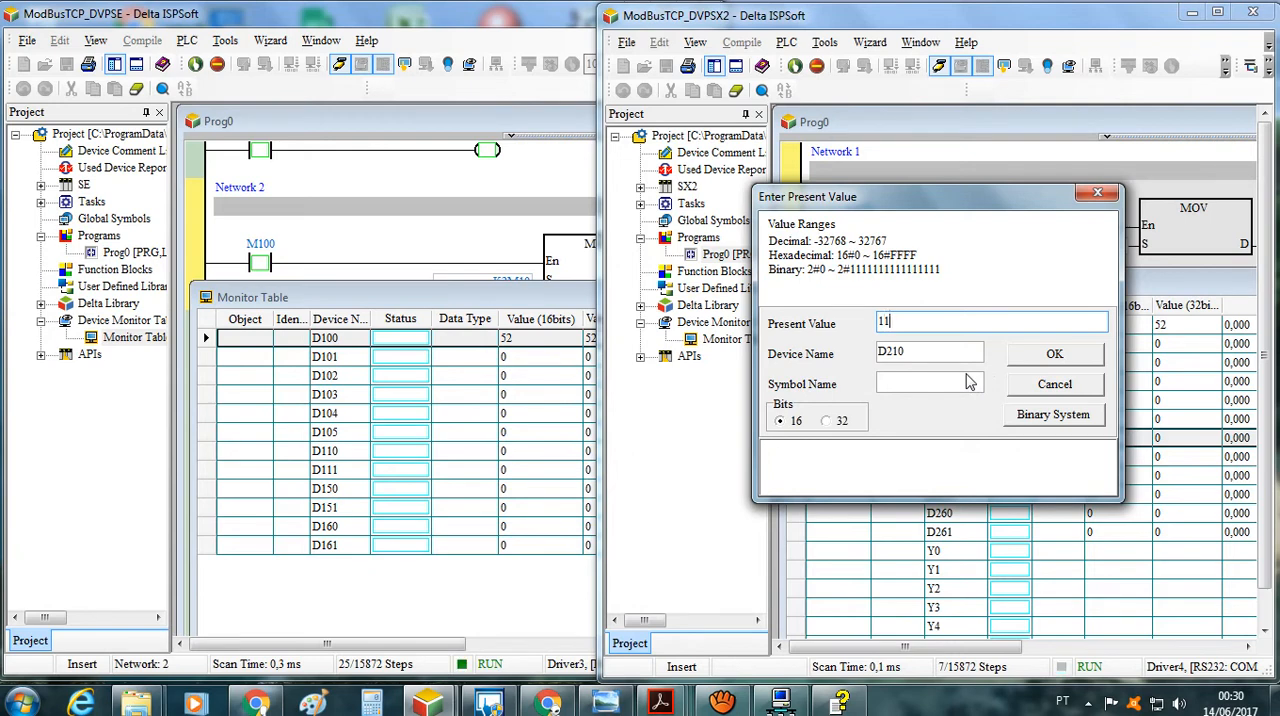
left_click(1055, 356)
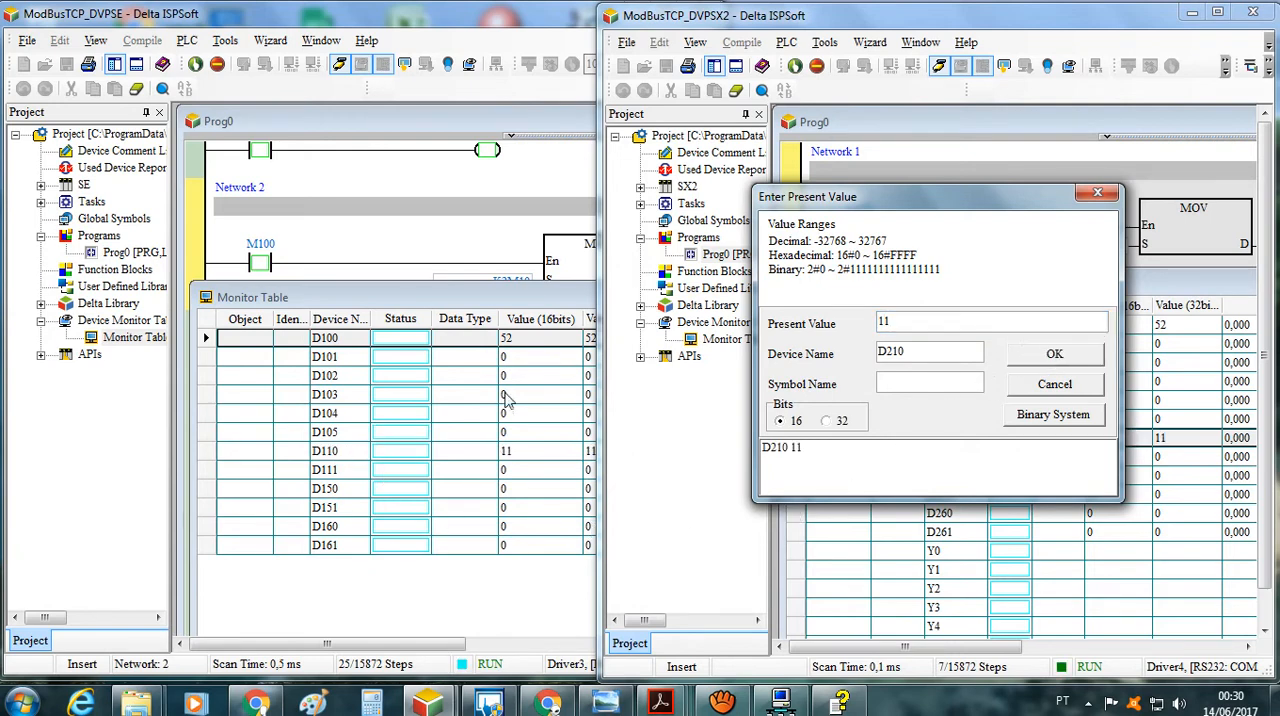
left_click_drag(926, 212, 1020, 56)
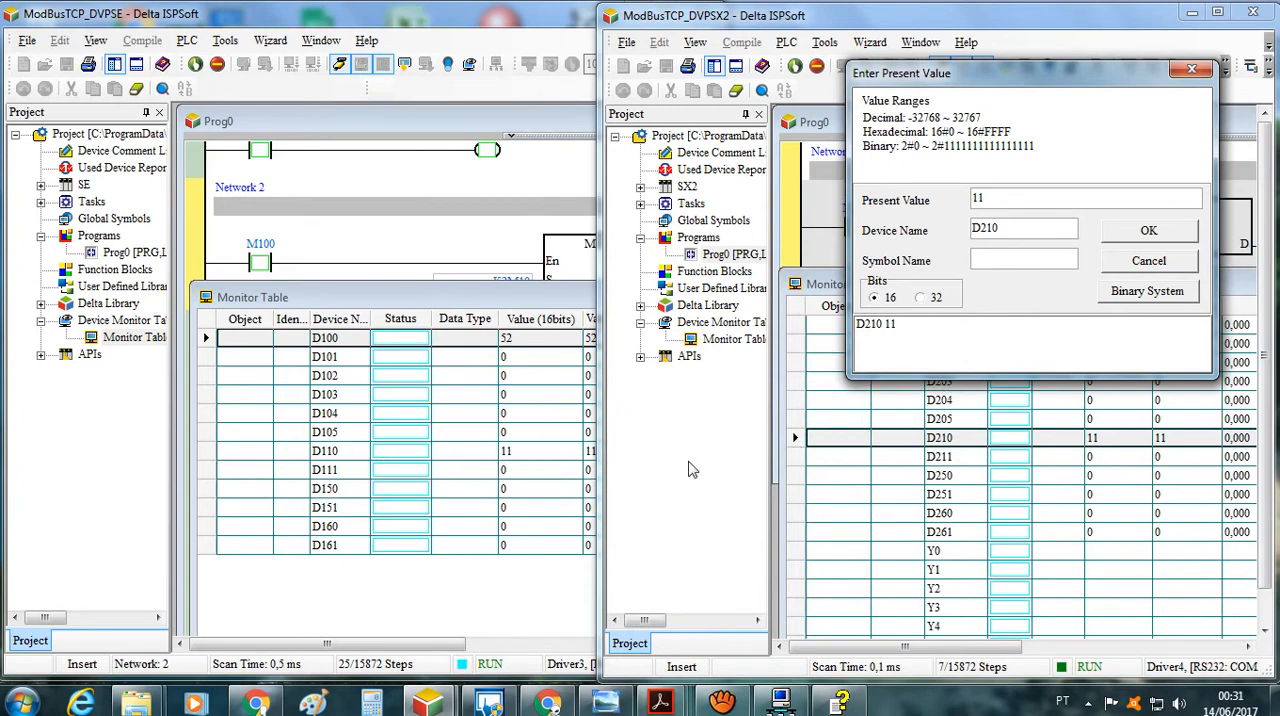
Review the Data Exchange table in DCISoft and the PLC photo Foto1.jpg, and bring both ISPSoft projects back in front
mouse_move(806, 704)
left_click(800, 703)
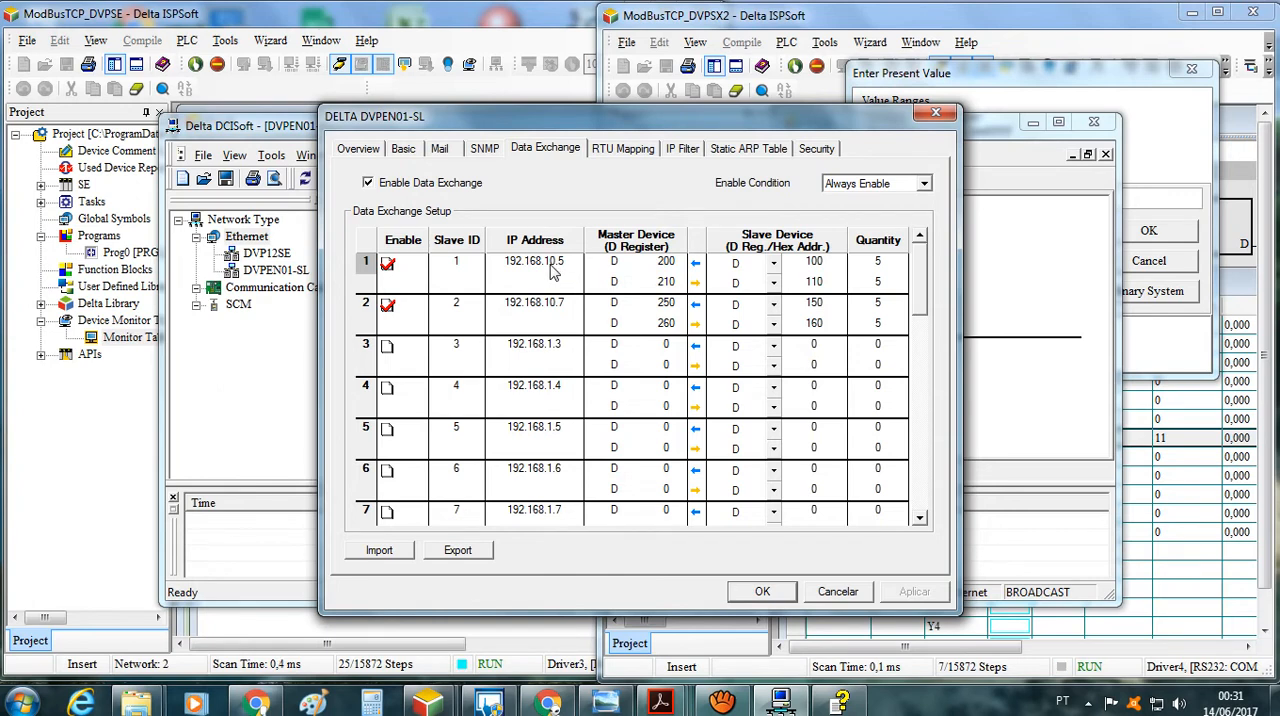
left_click(605, 703)
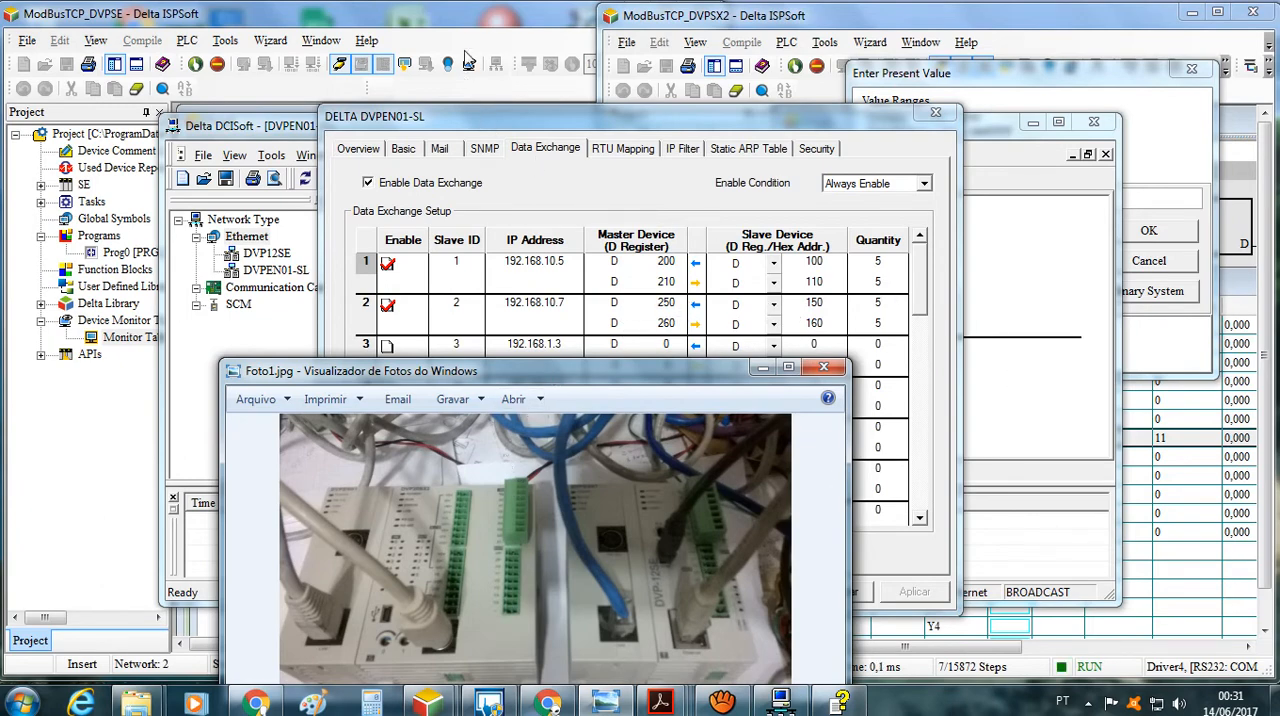
left_click(461, 12)
left_click(886, 24)
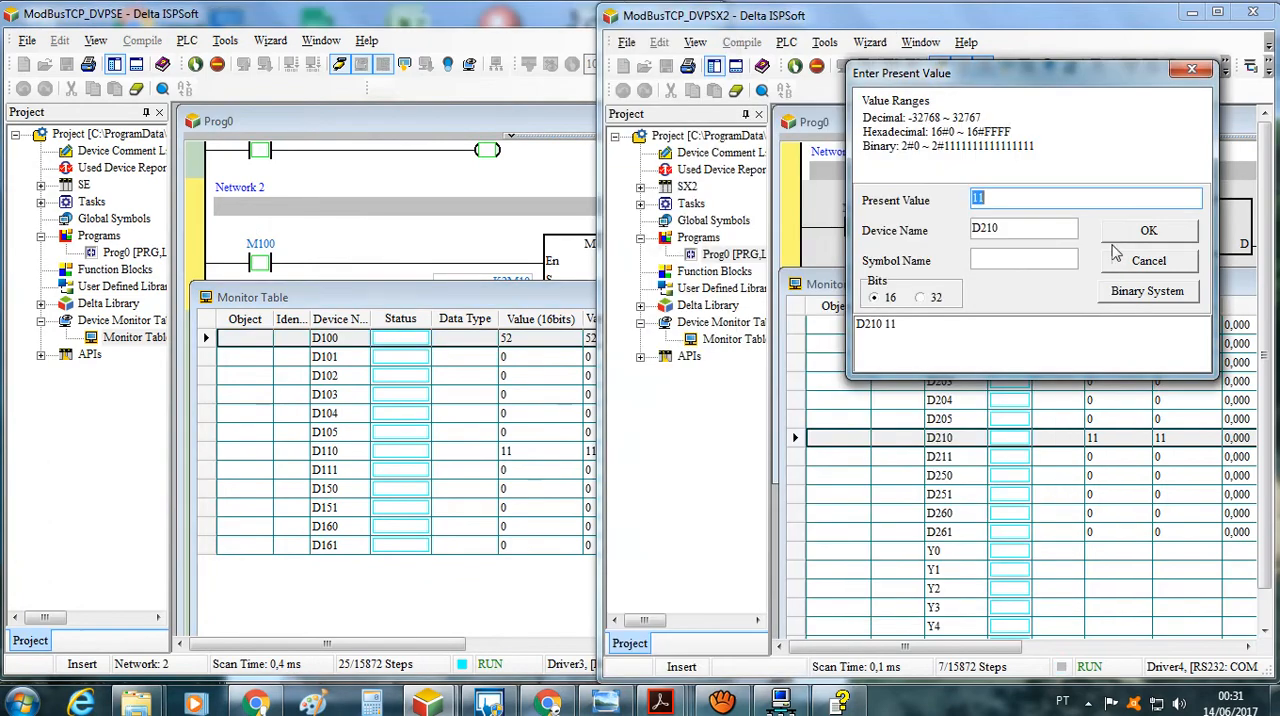
Close the D210 value dialog and set the present value of D150 in the ModBusTCP_DVPSE monitor table to 22, keeping its row uncovered
left_click(1191, 72)
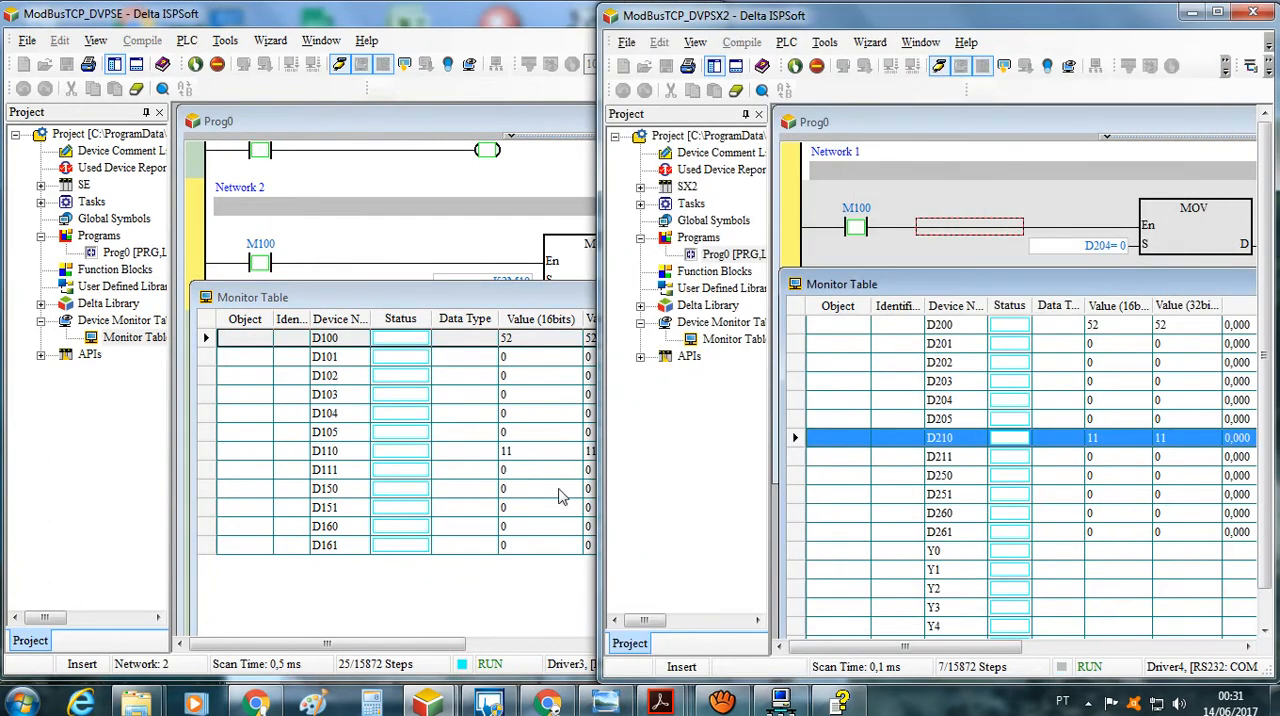
left_click(380, 500)
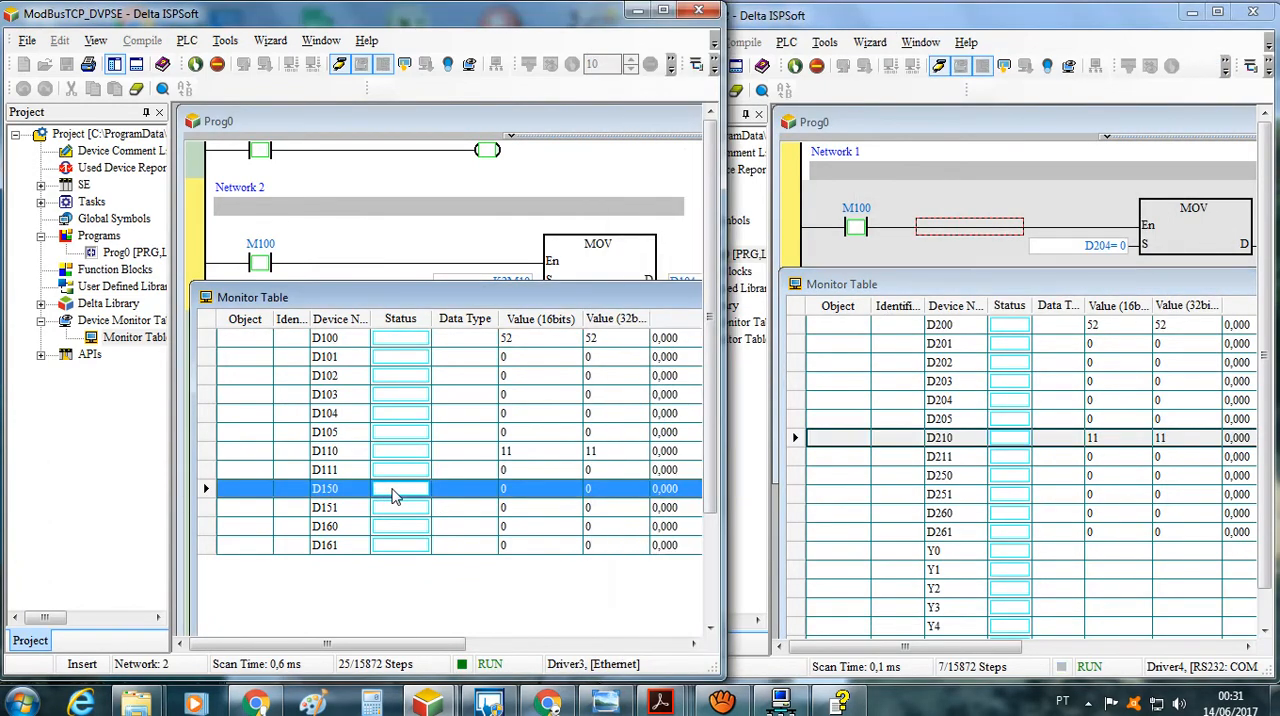
right_click(389, 492)
left_click(460, 304)
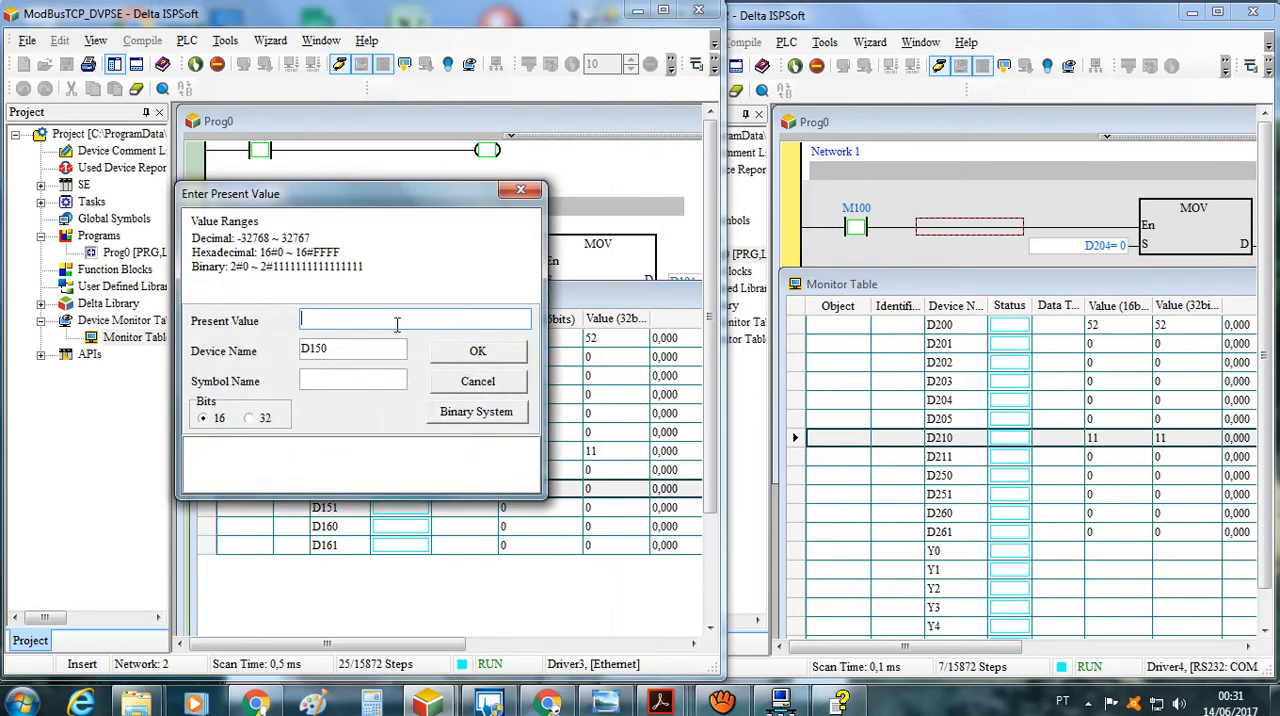
type("22")
left_click(470, 354)
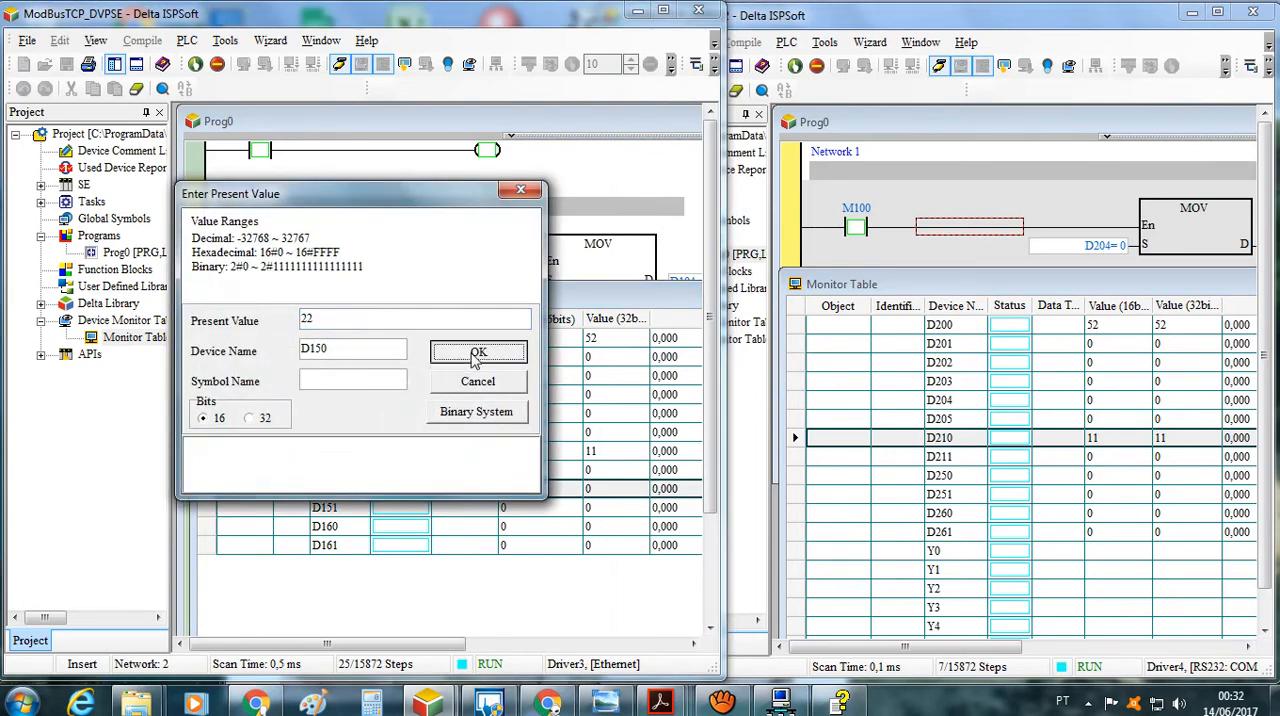
left_click_drag(477, 198, 500, 517)
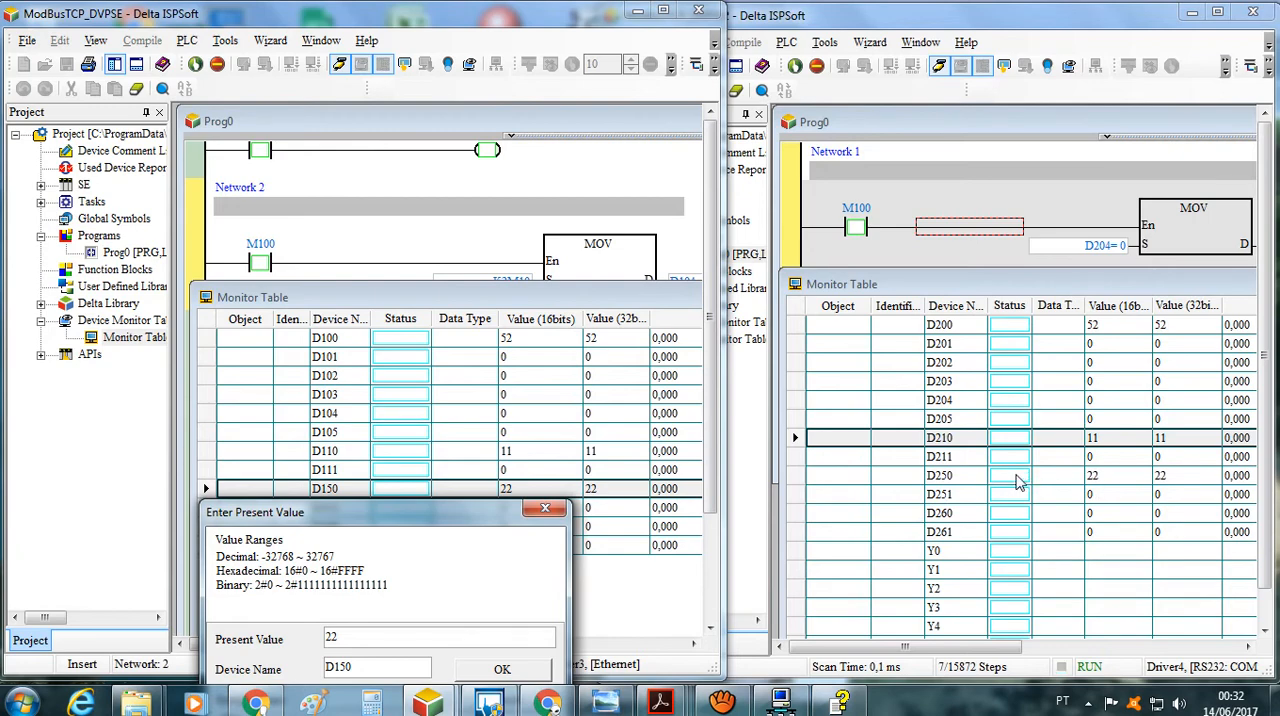
Try to set the present value of D250 in the ModBusTCP_DVPSX2 monitor table to 11 and close its value dialog
left_click(1020, 478)
right_click(1022, 478)
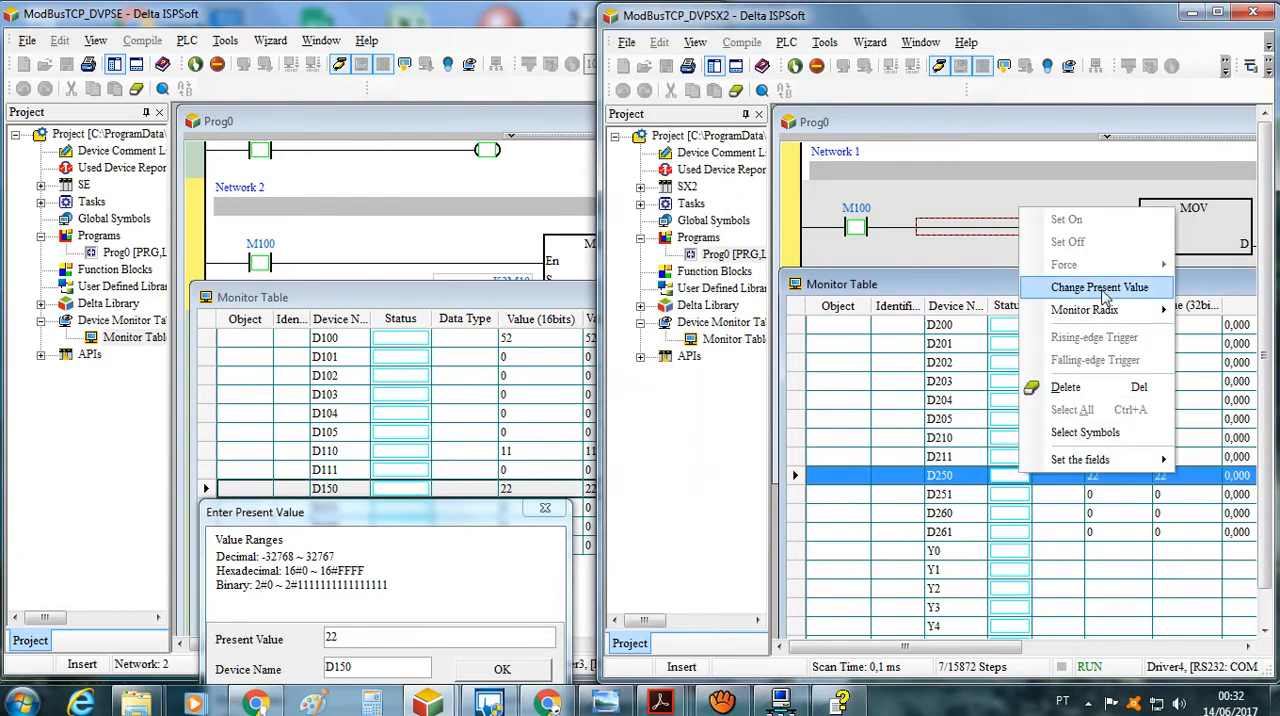
left_click(1100, 288)
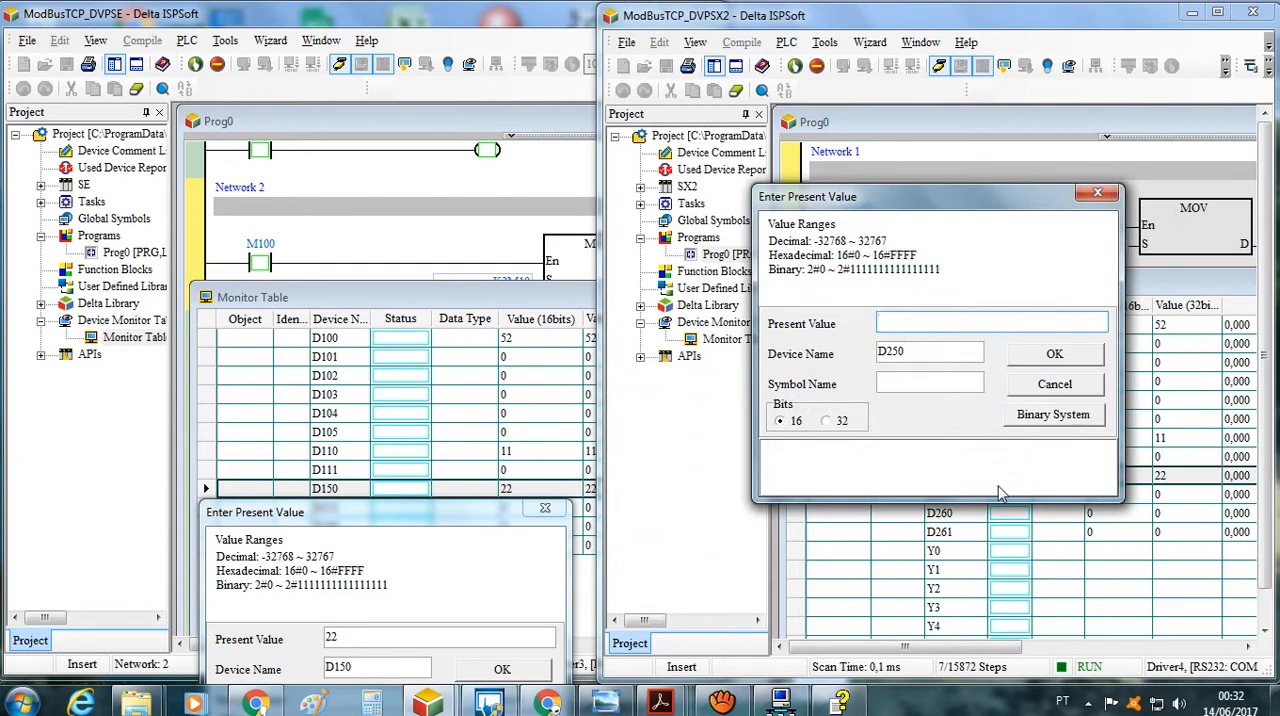
type("11")
left_click(1055, 362)
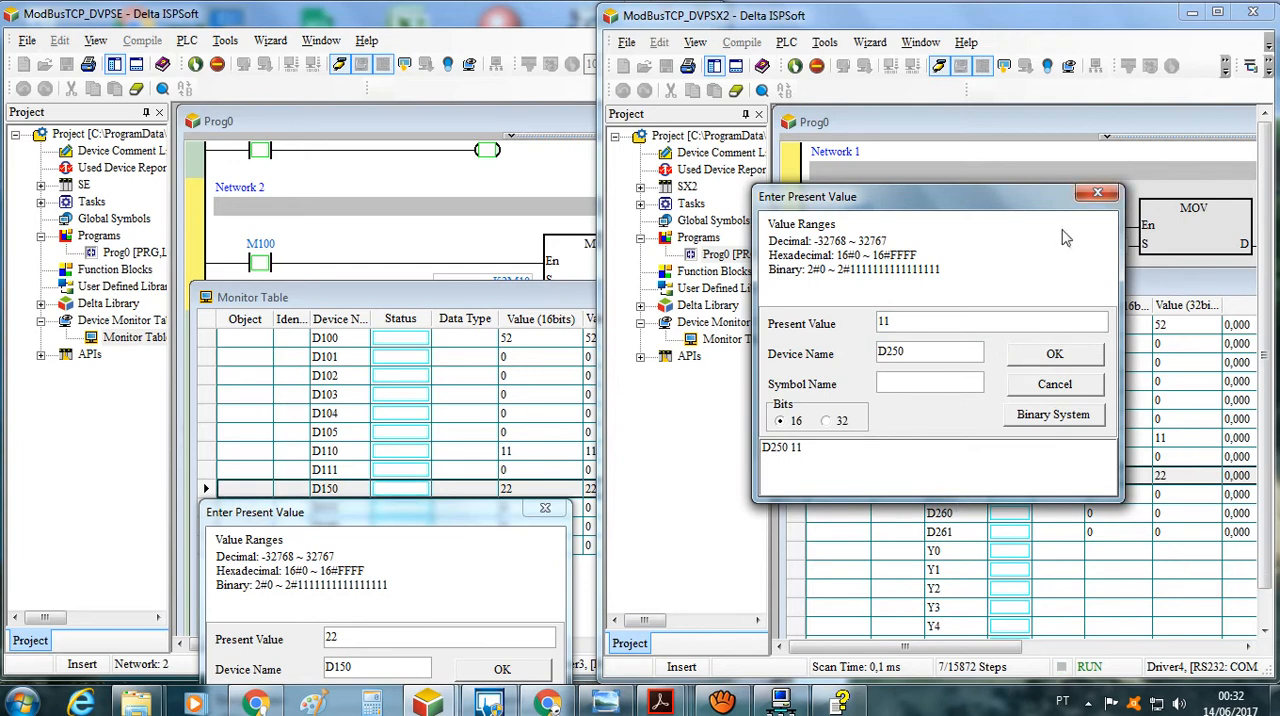
left_click(1098, 193)
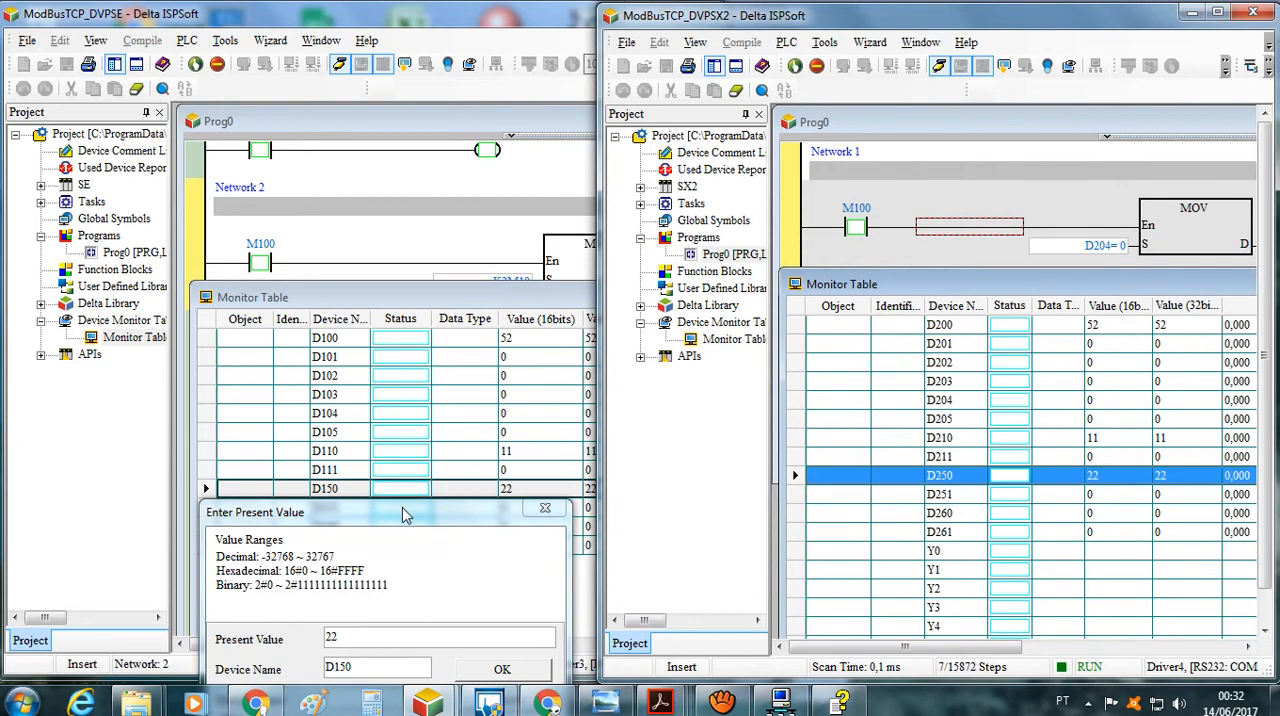
Set the present value of D260 in the ModBusTCP_DVPSX2 monitor table to 14 and close the D150 value dialog covering the ModBusTCP_DVPSE table
left_click_drag(400, 512, 401, 261)
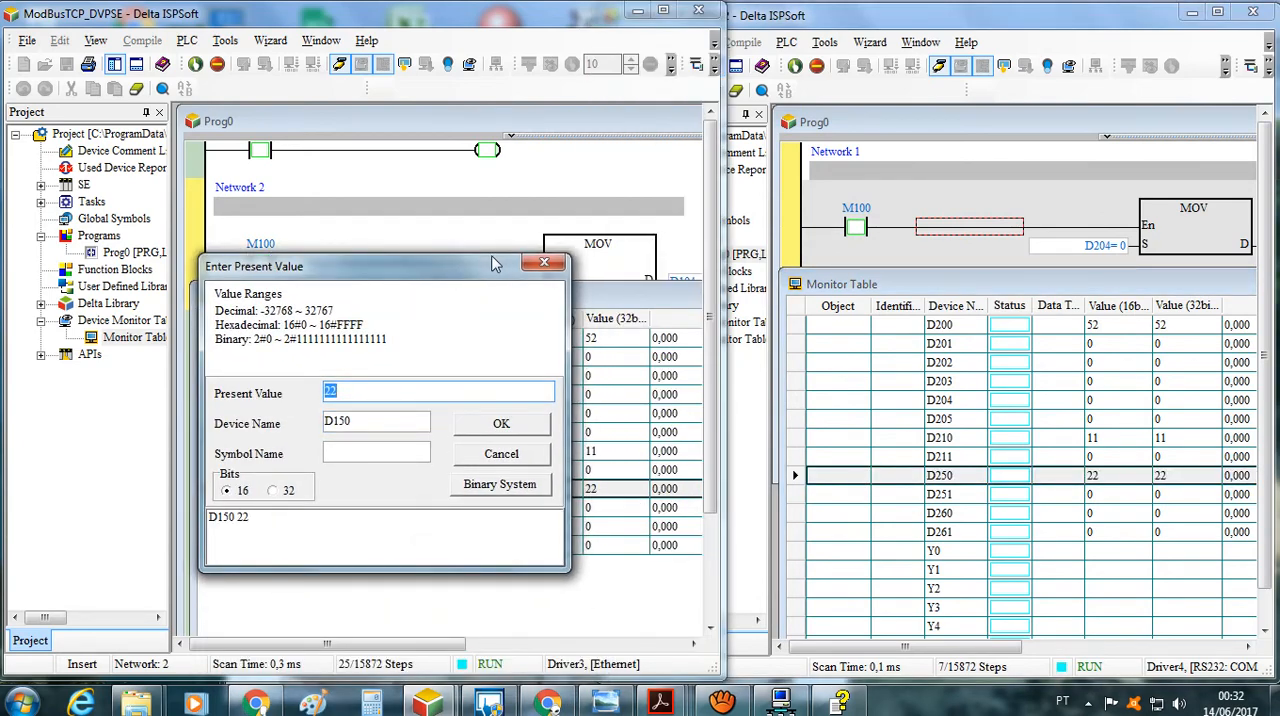
left_click_drag(493, 264, 573, 270)
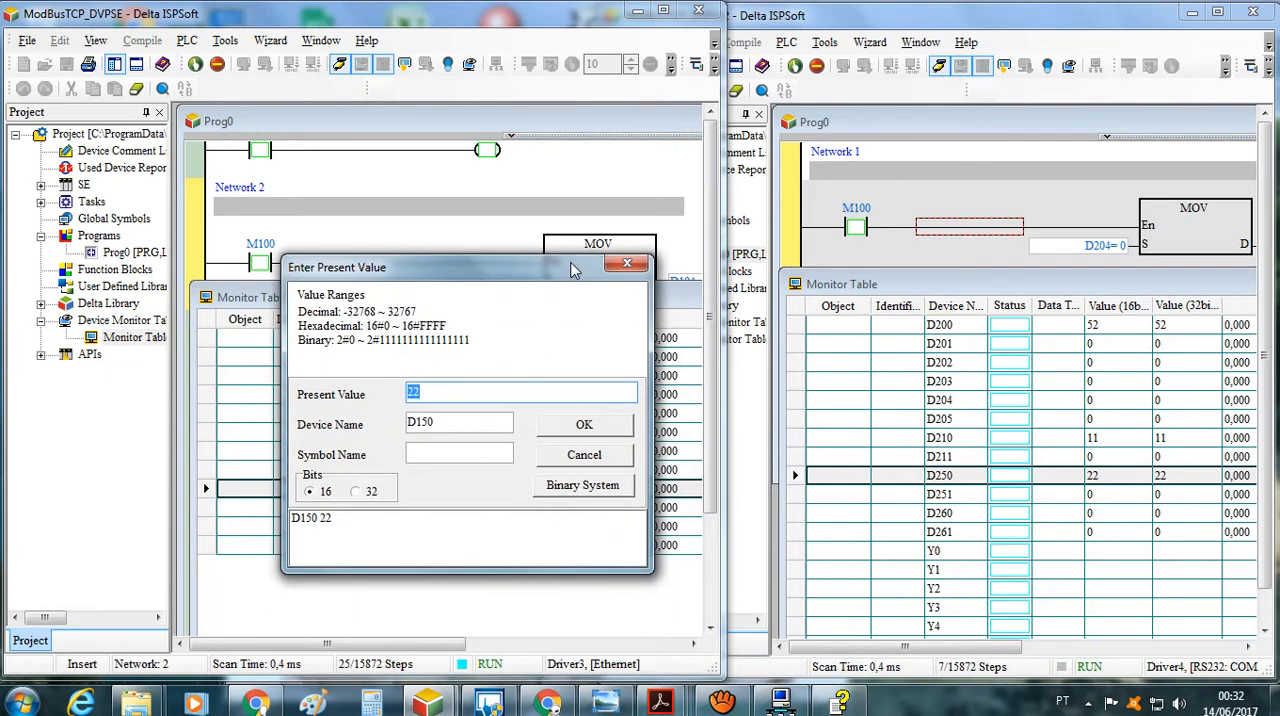
left_click(1008, 516)
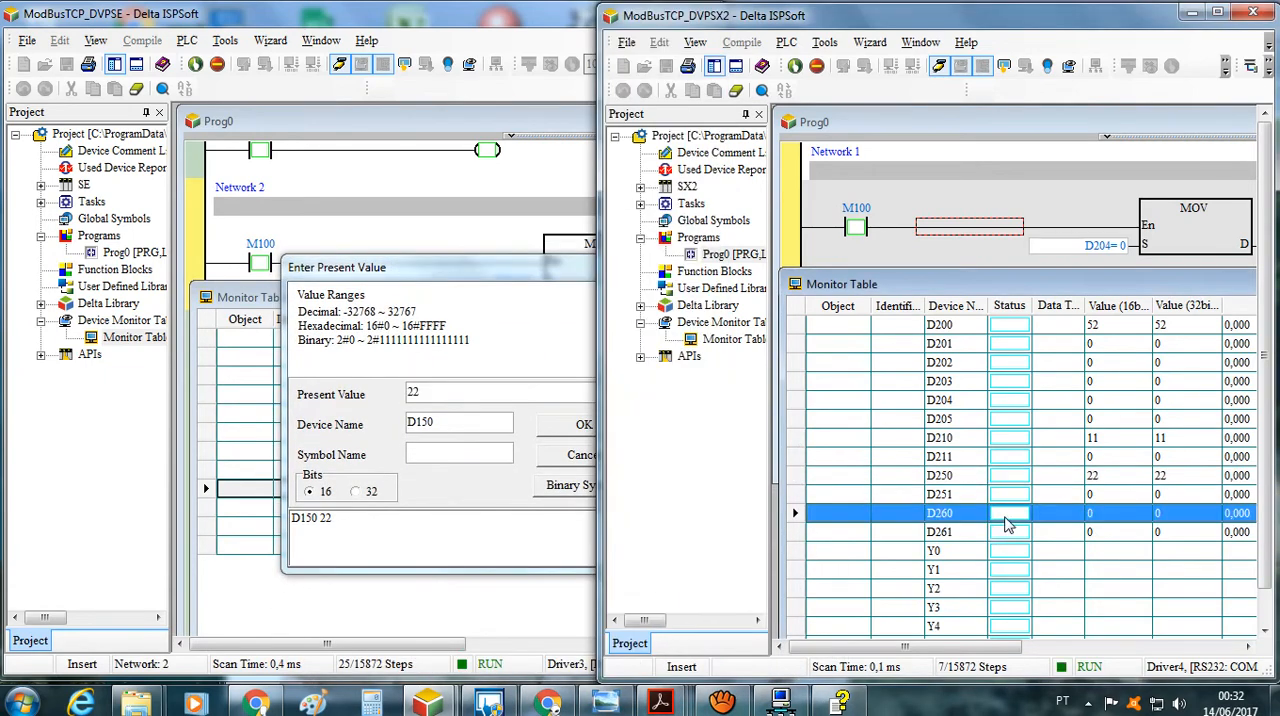
right_click(1010, 520)
left_click(1087, 329)
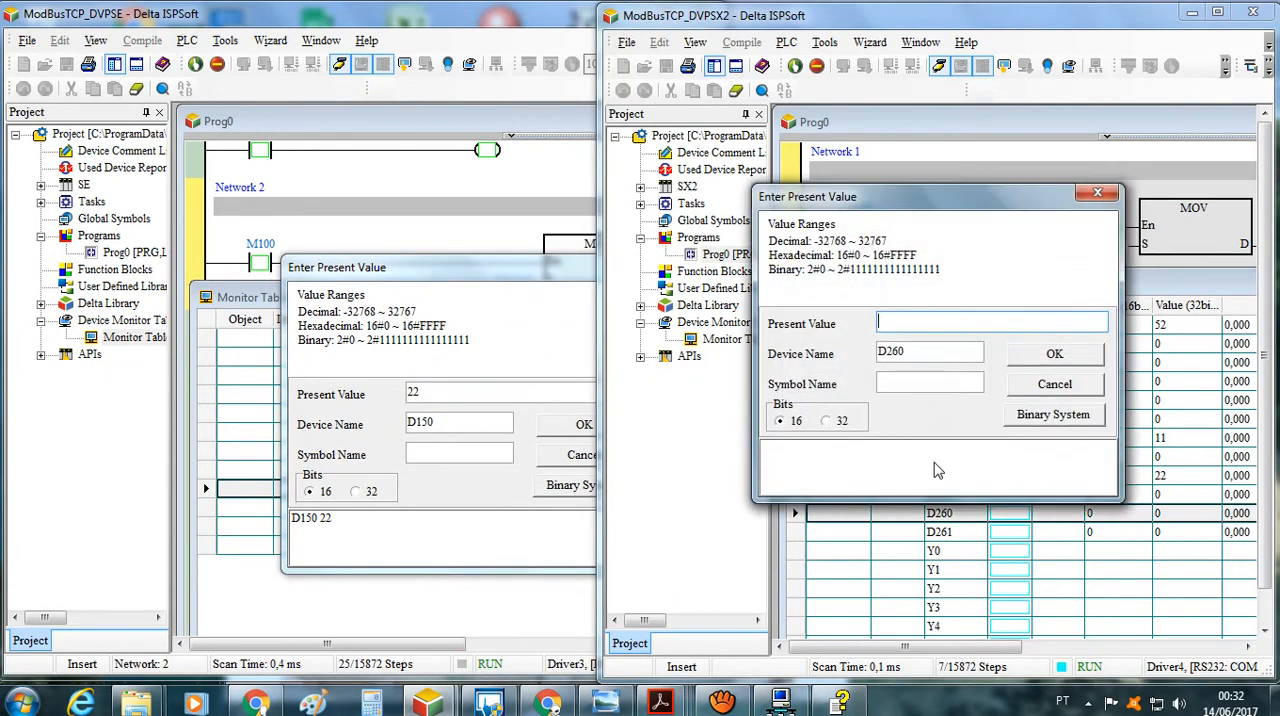
mouse_move(660, 703)
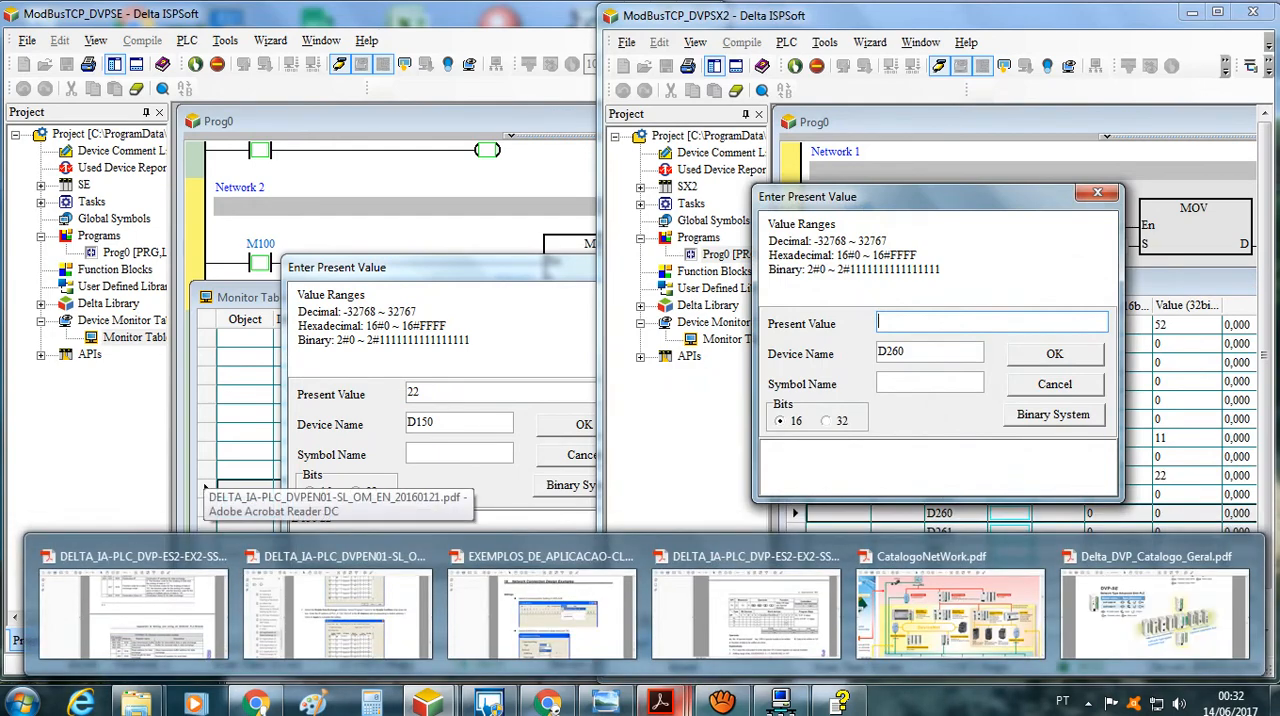
type("14")
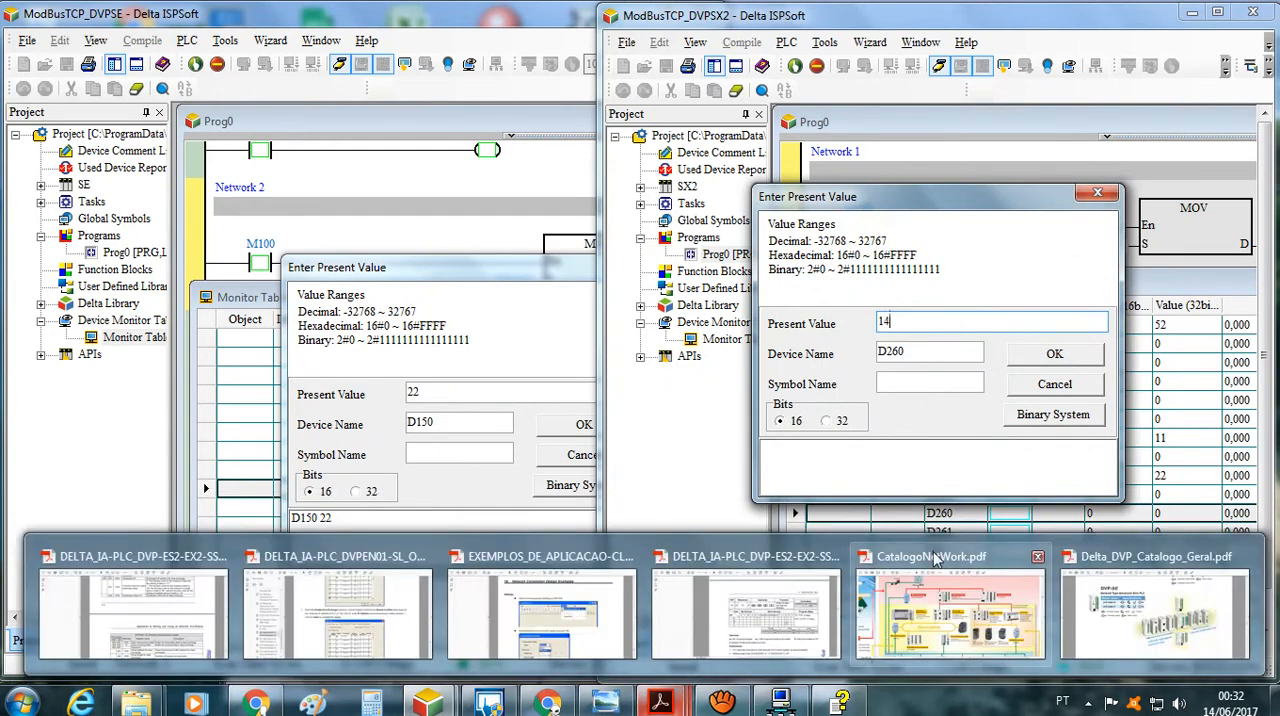
left_click(1055, 356)
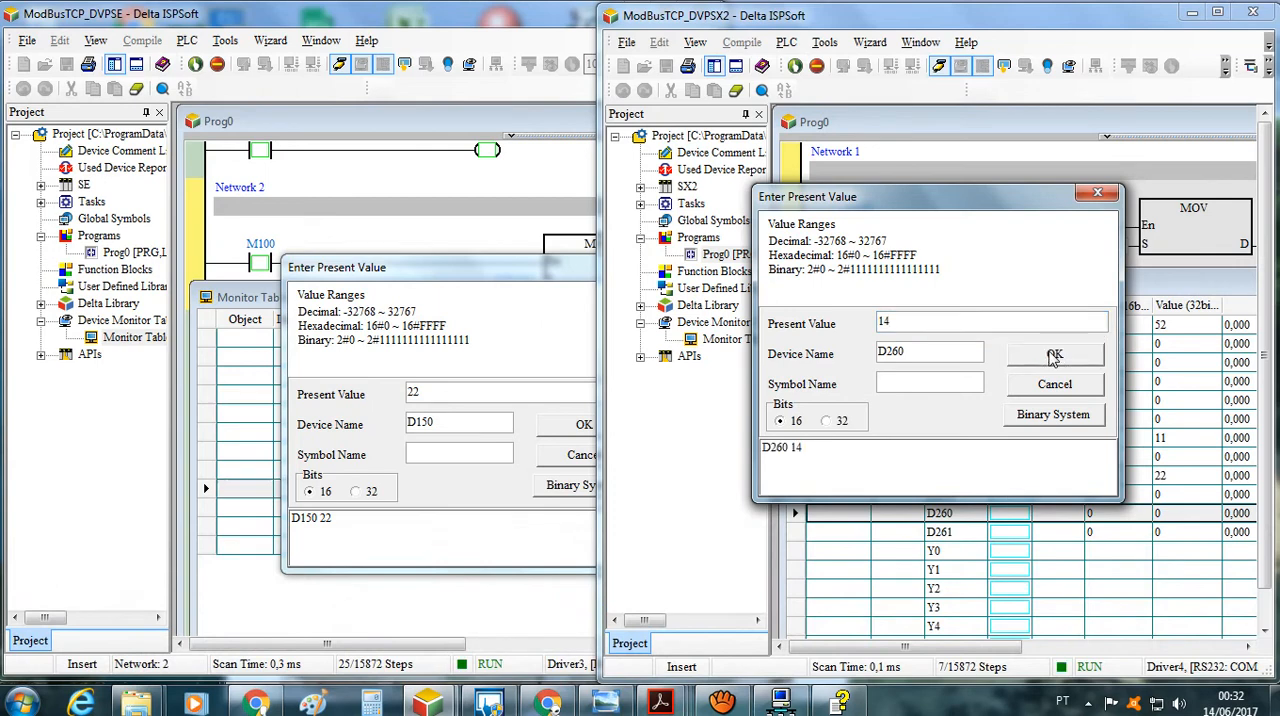
left_click(383, 650)
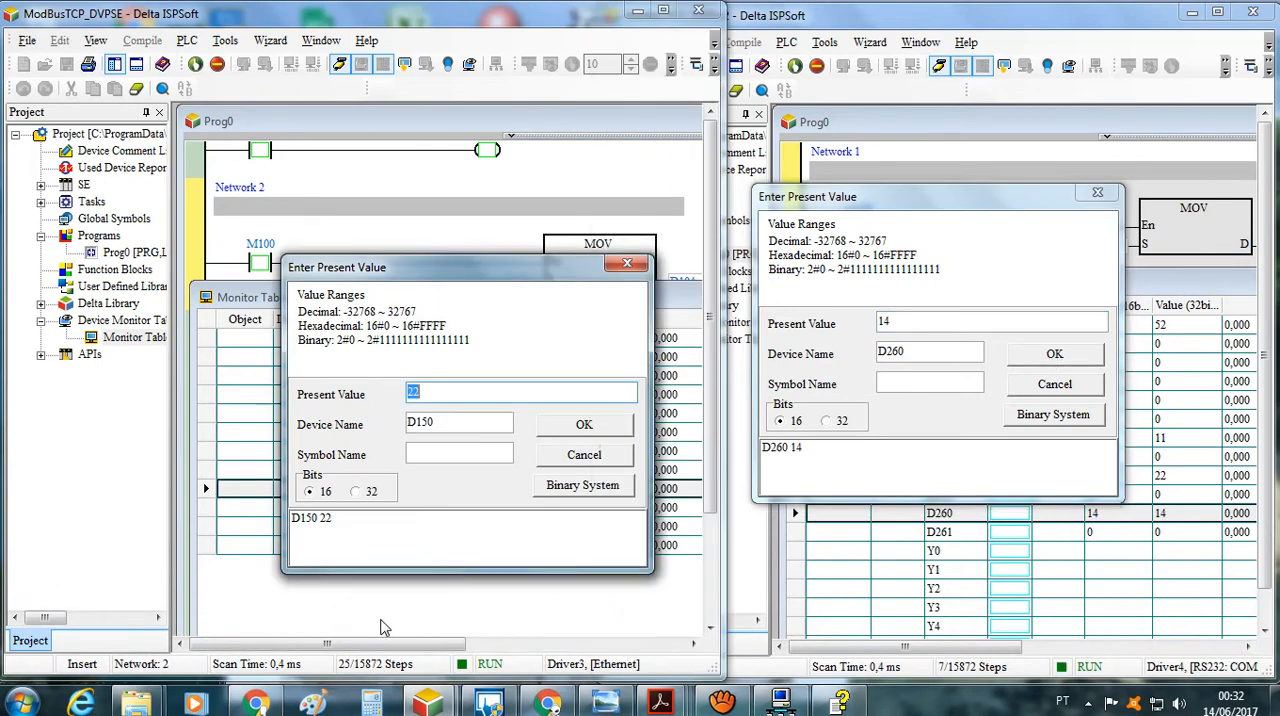
left_click(627, 267)
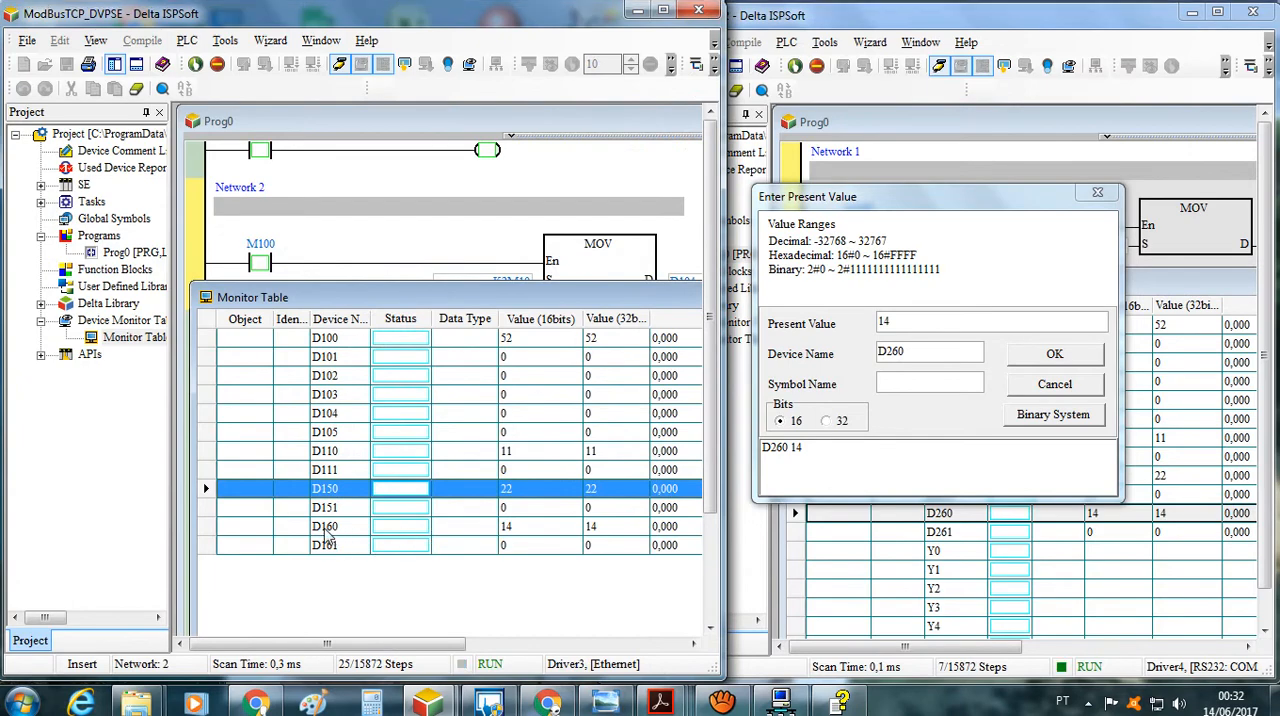
Switch to DCISoft and review the Enable Condition options of the DVPEN01-SL data exchange, keeping Always Enable
left_click(778, 703)
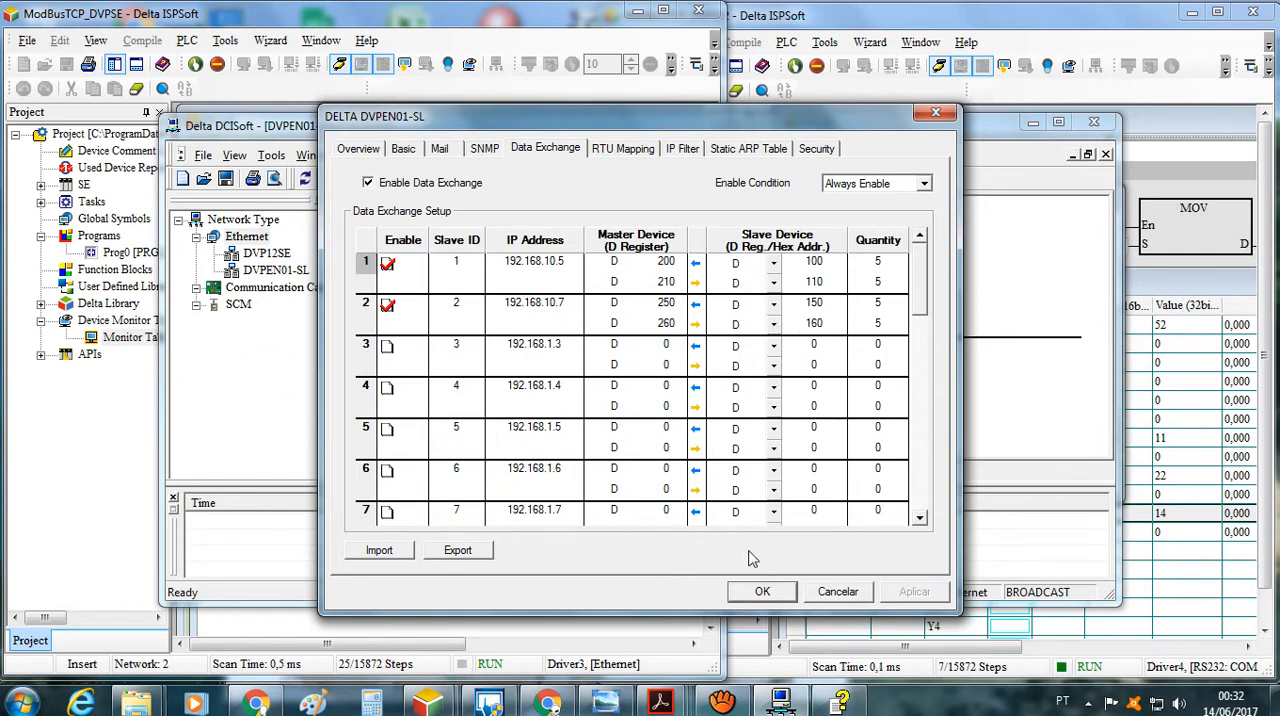
left_click(924, 185)
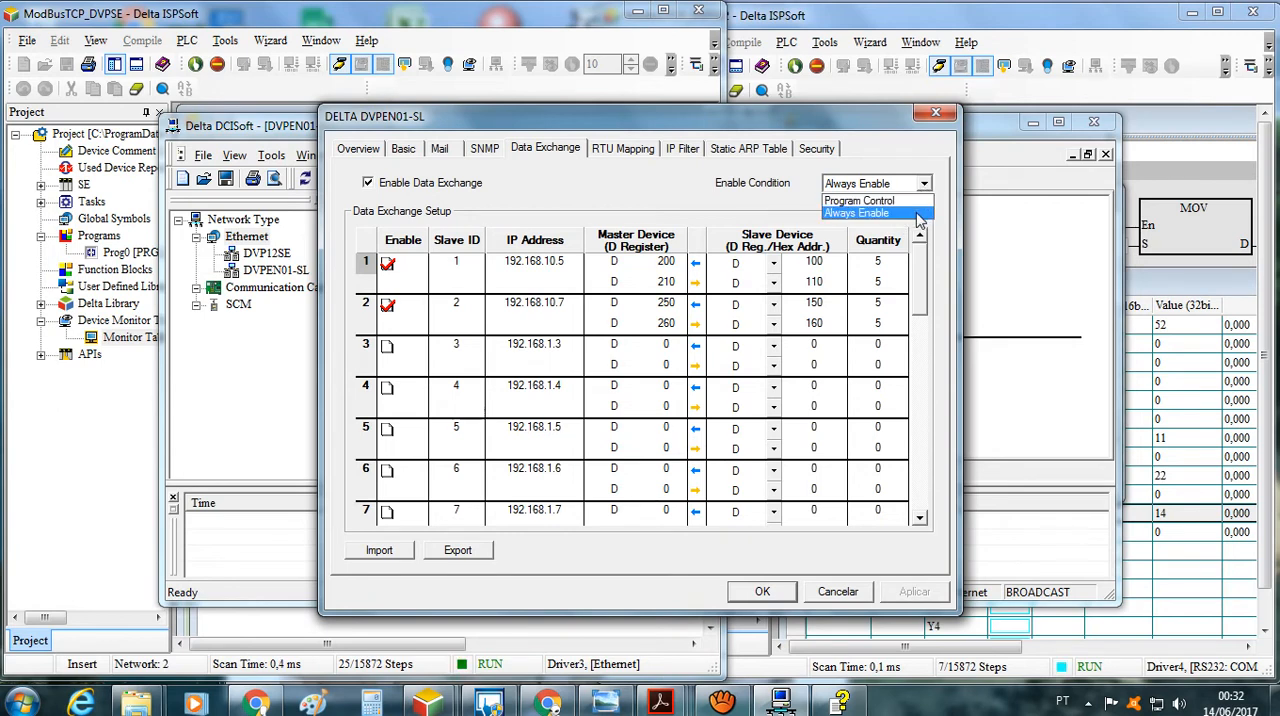
left_click(919, 213)
left_click(924, 185)
left_click(912, 214)
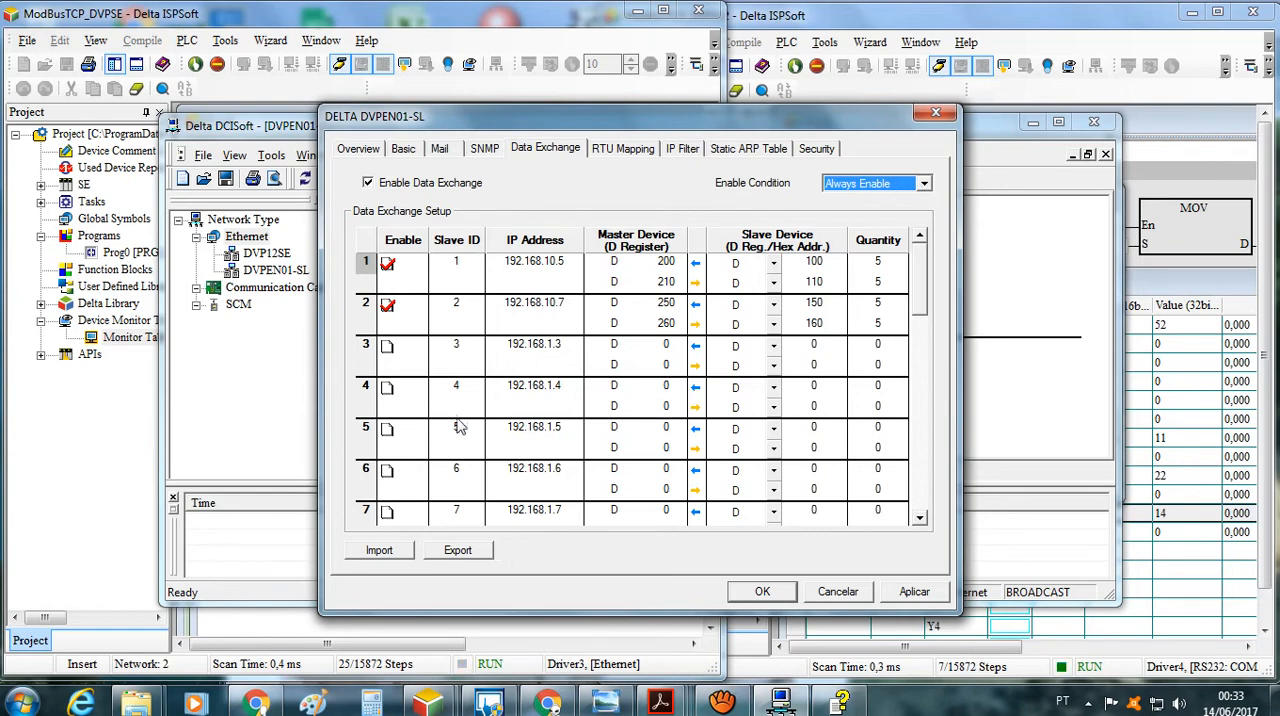
Switch to Adobe Acrobat Reader and open section 6.8 Application of Data Exchange (1) in the DVPEN01-SL manual
left_click(450, 28)
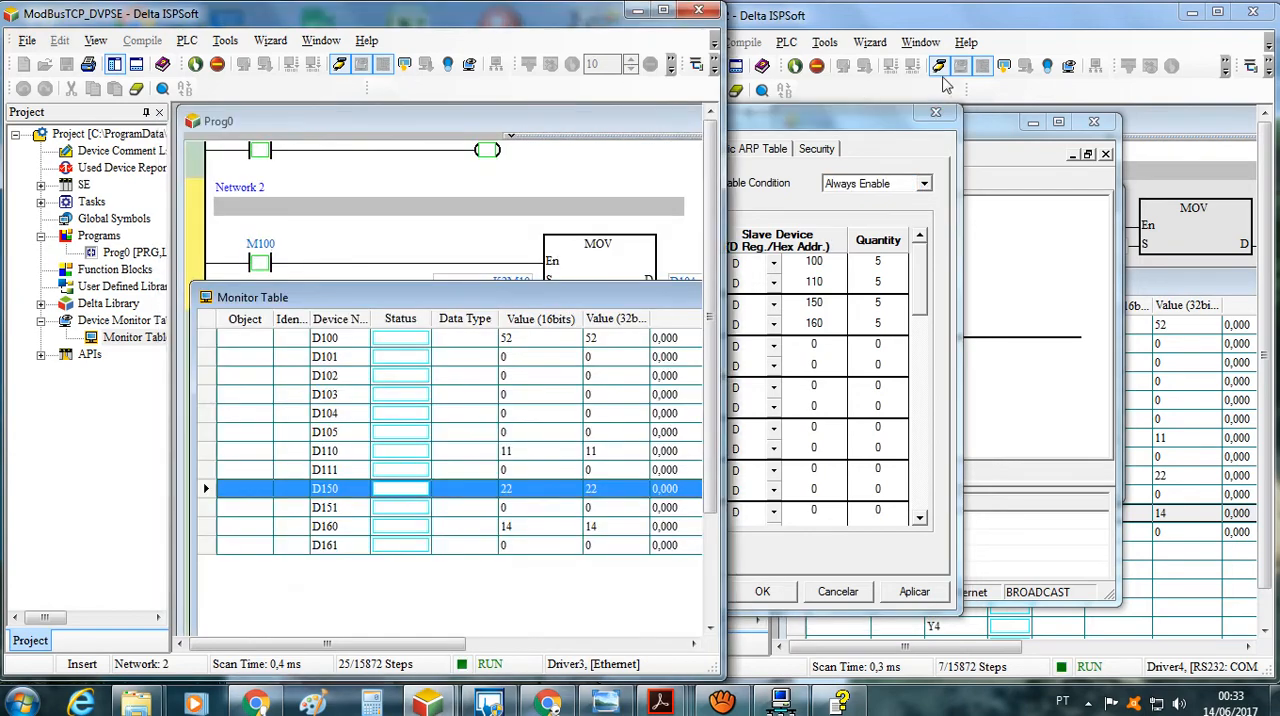
left_click(956, 20)
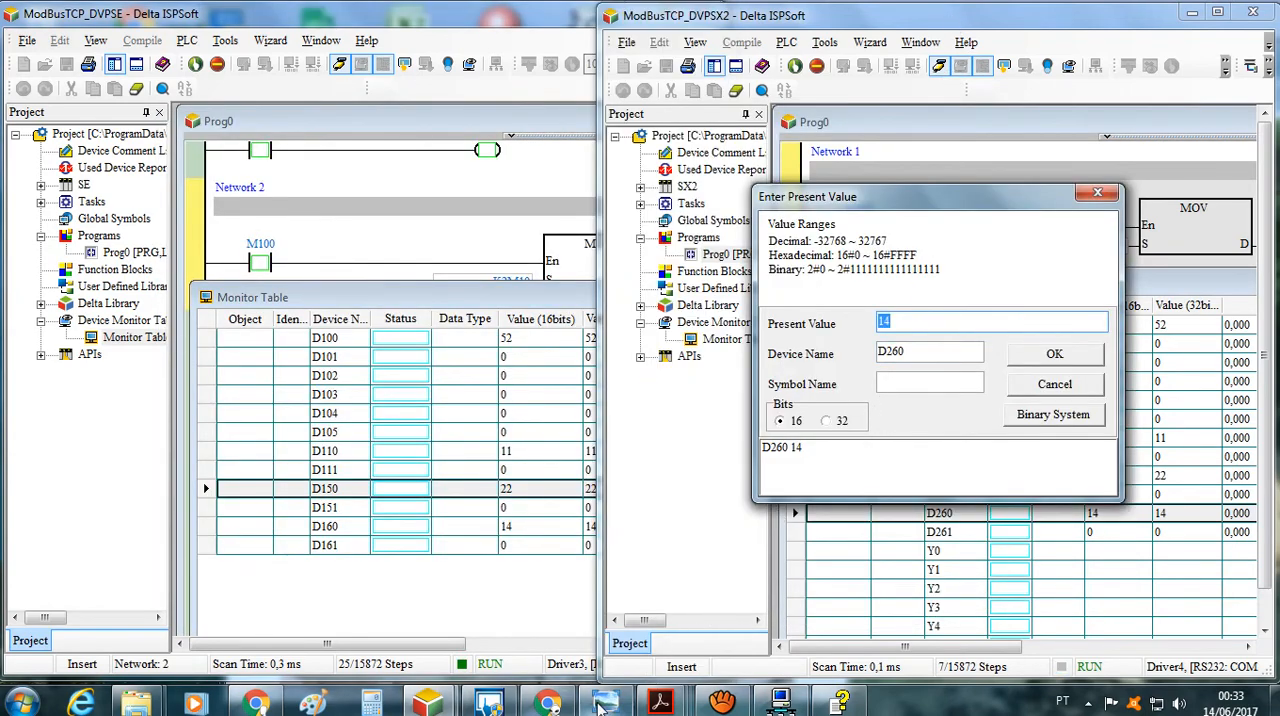
left_click(662, 704)
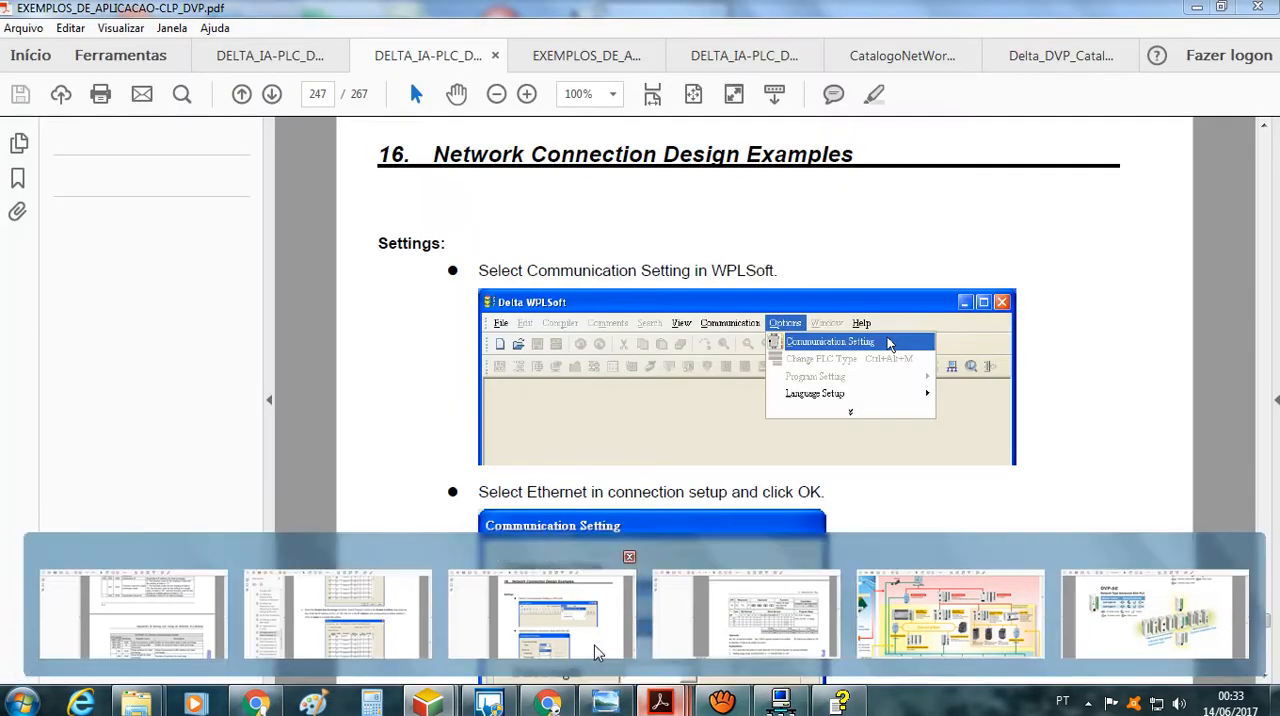
left_click(541, 610)
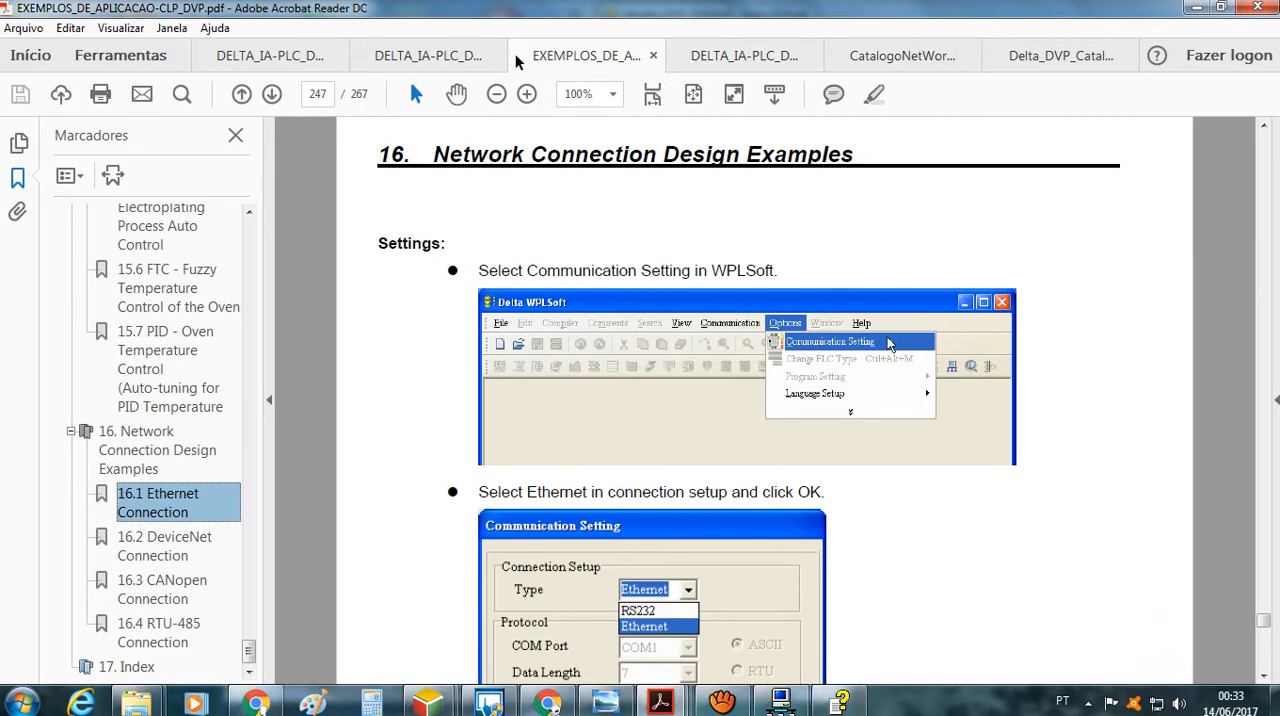
left_click(477, 62)
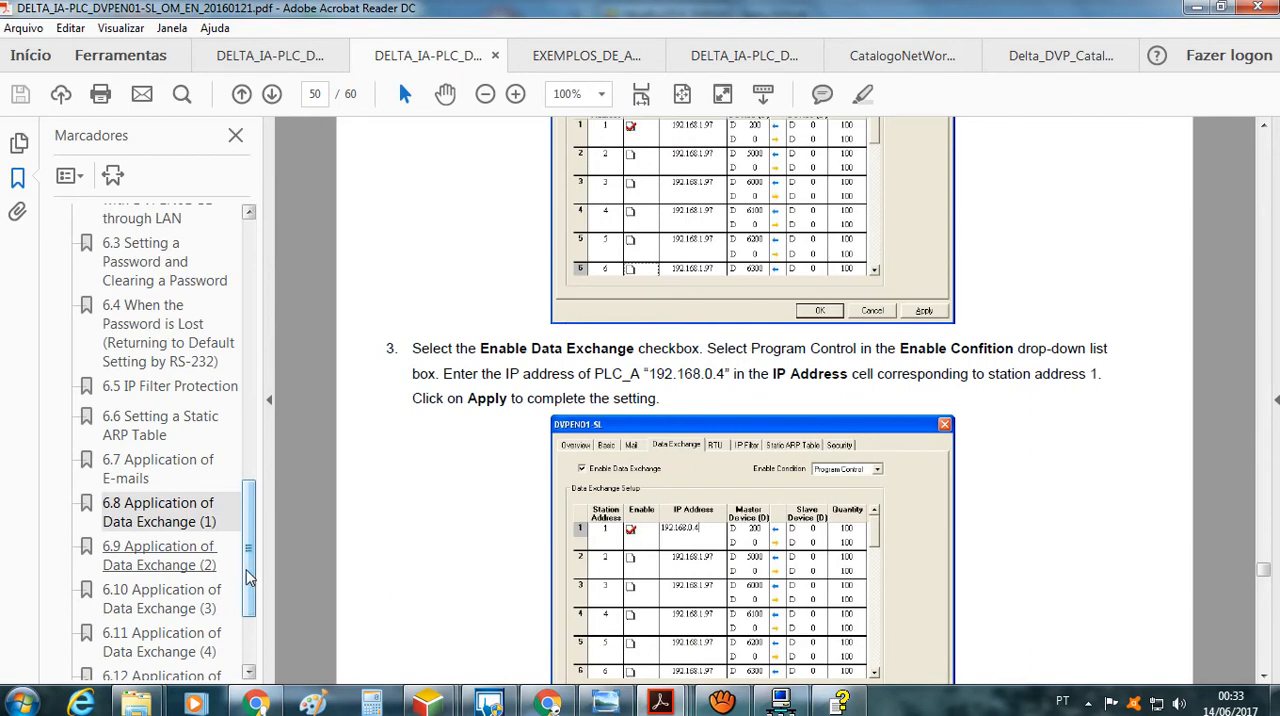
left_click(186, 522)
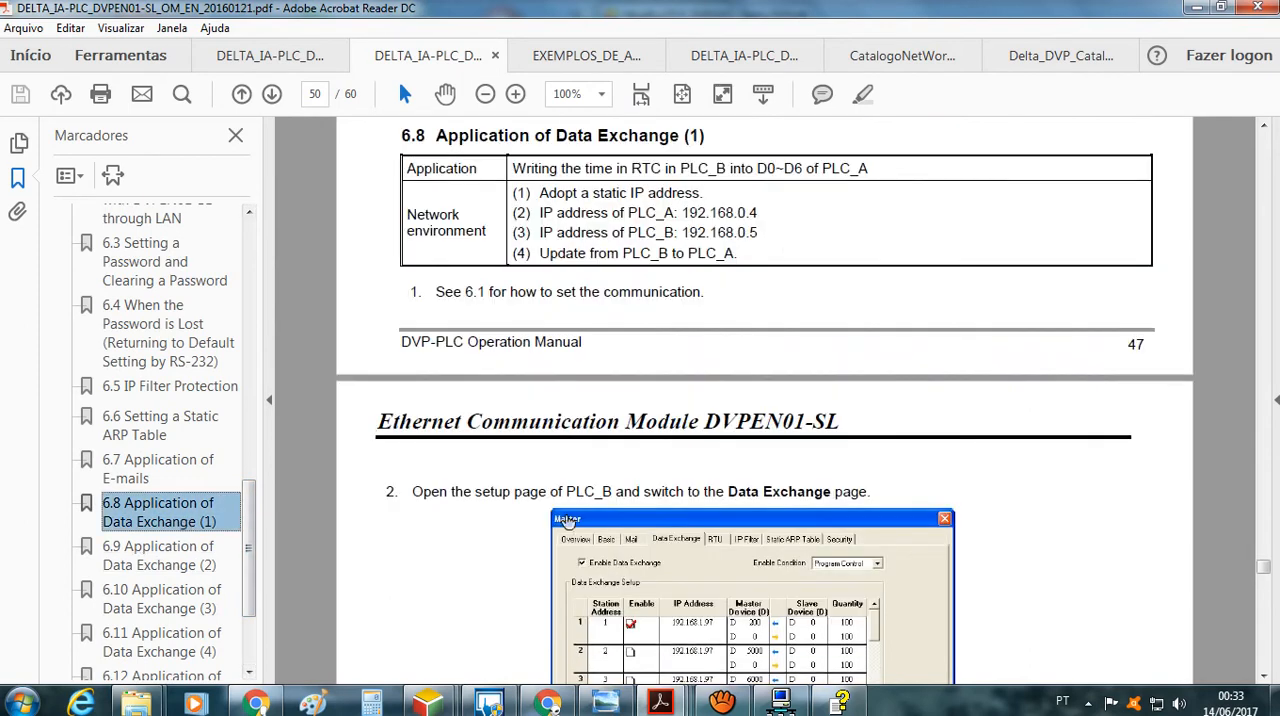
Examine the manual's Program Control setup, the TOP/FROM ladder example for PLC_B and the explanations below it
left_click(608, 458)
scroll(608, 458, "down", 10)
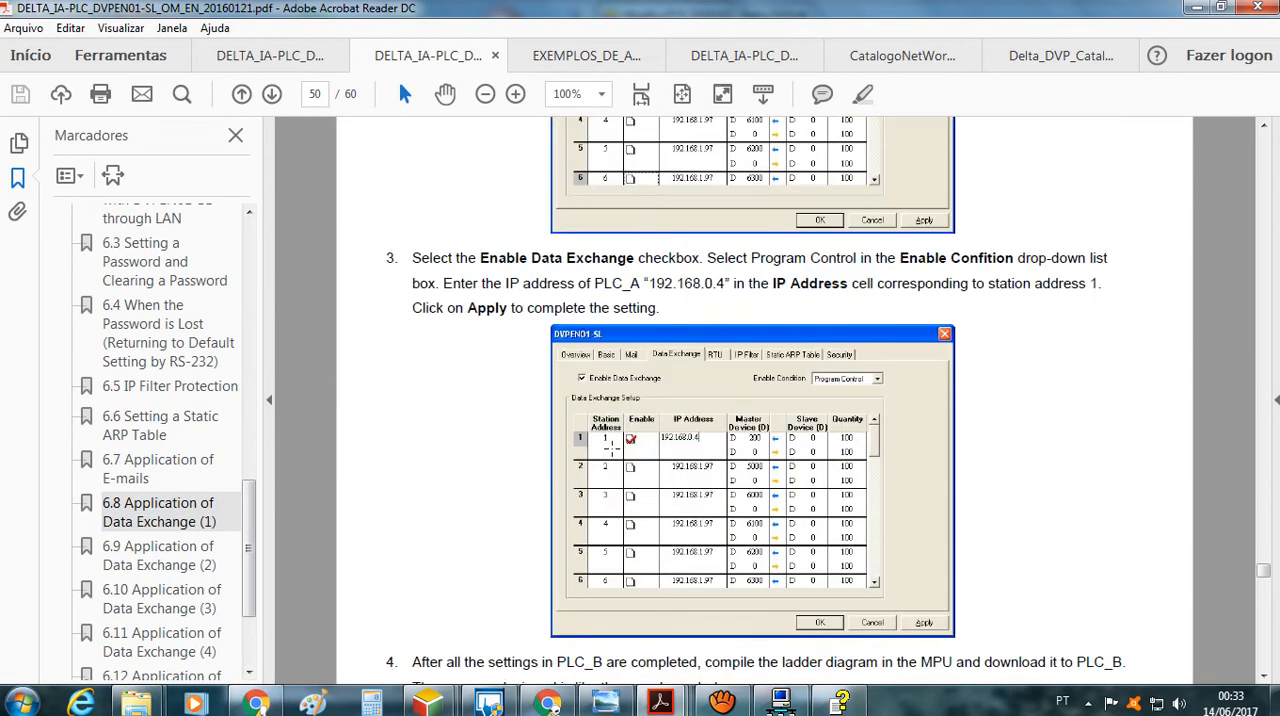
scroll(612, 447, "down", 18)
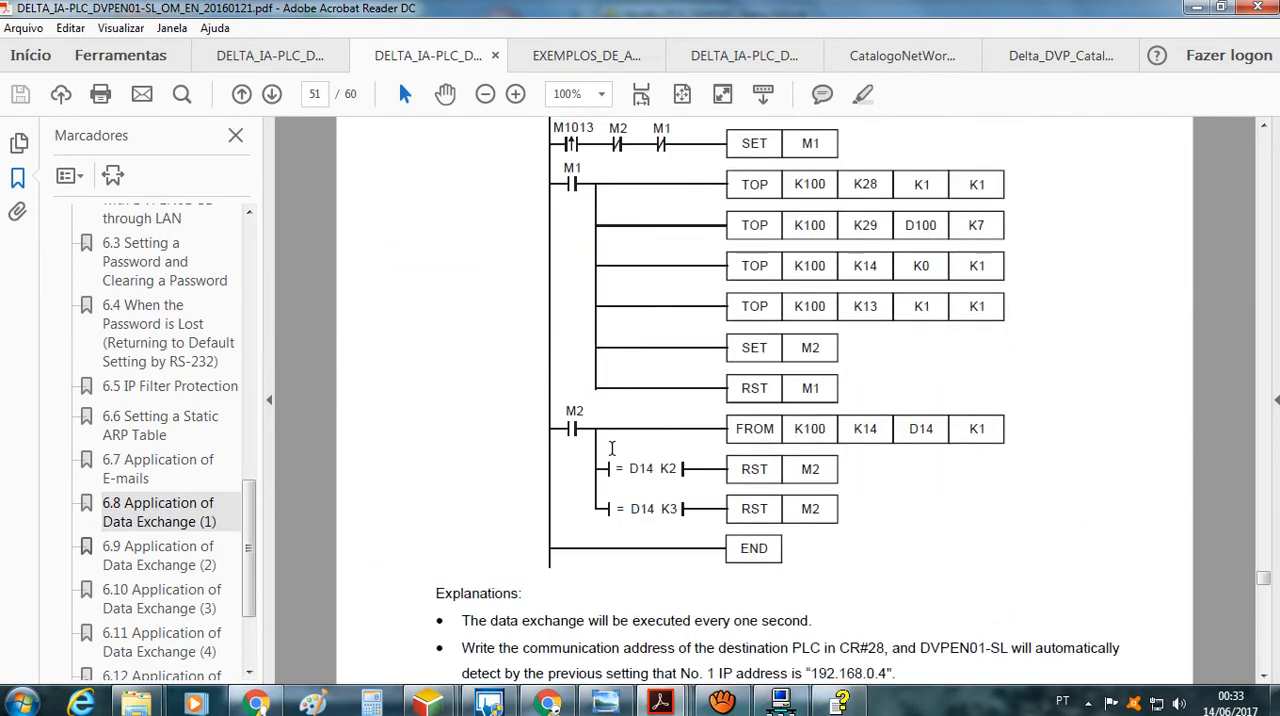
scroll(610, 448, "up", 12)
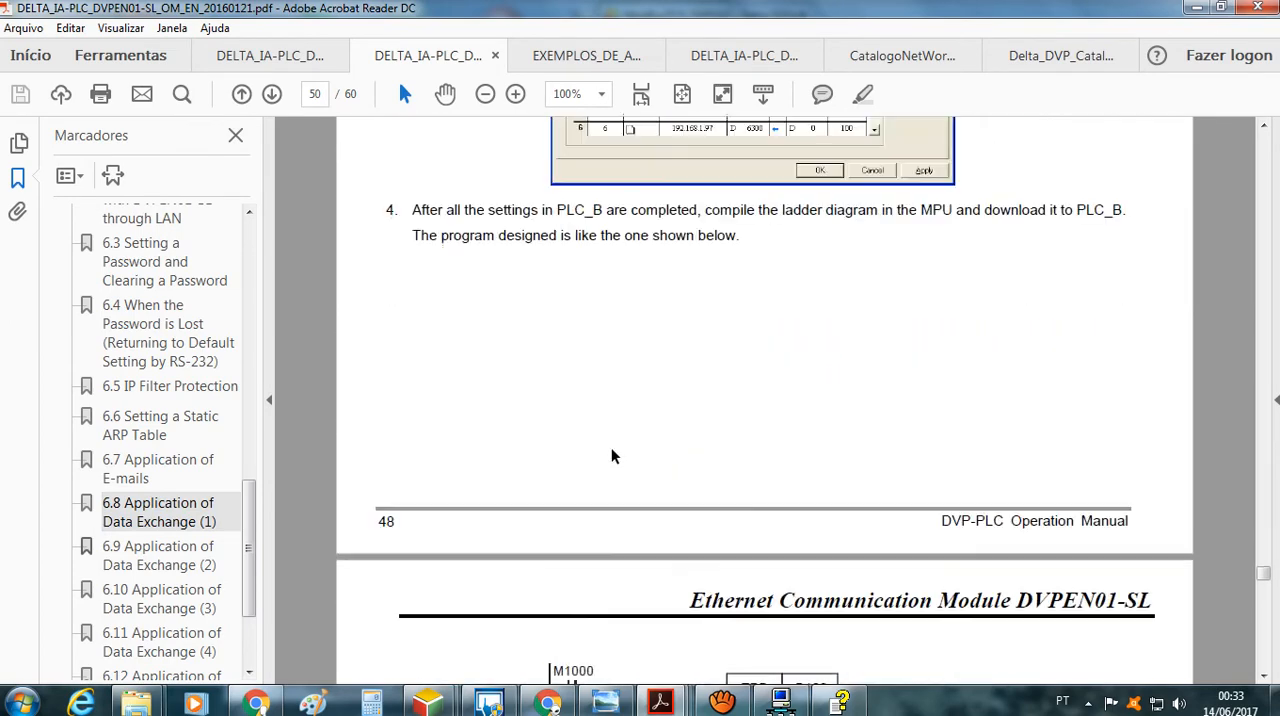
scroll(611, 452, "up", 12)
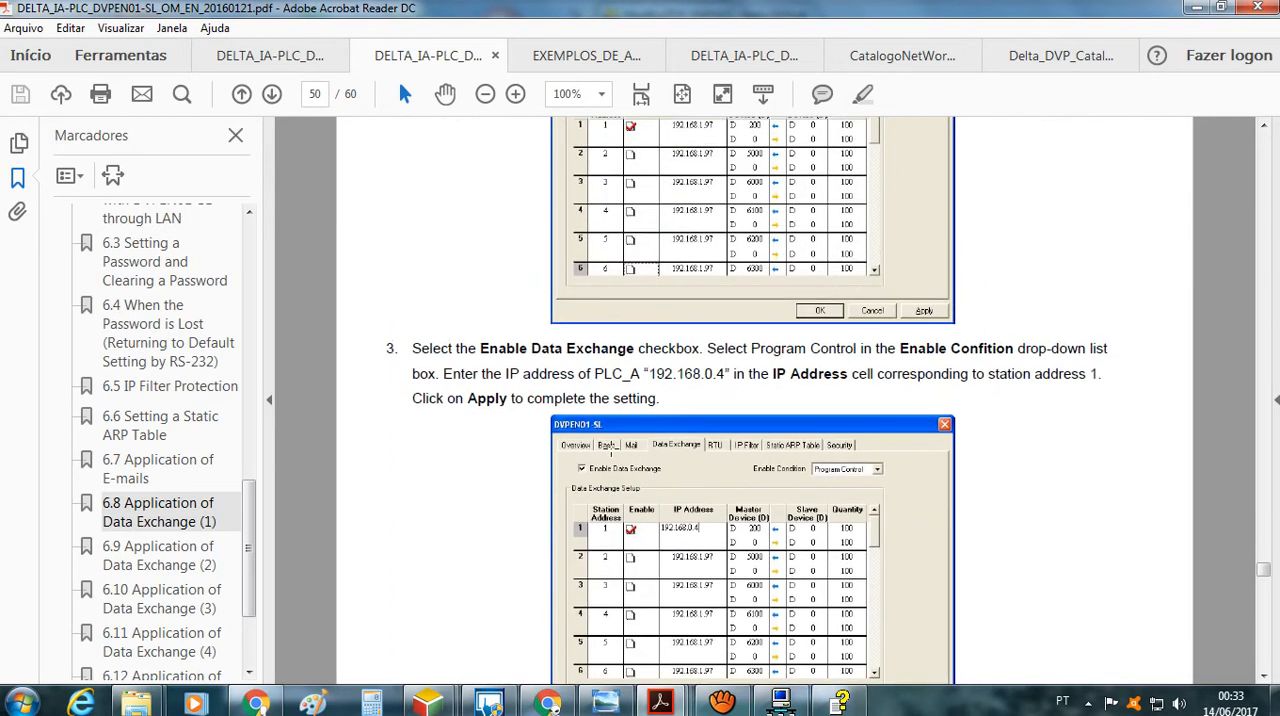
scroll(611, 452, "down", 18)
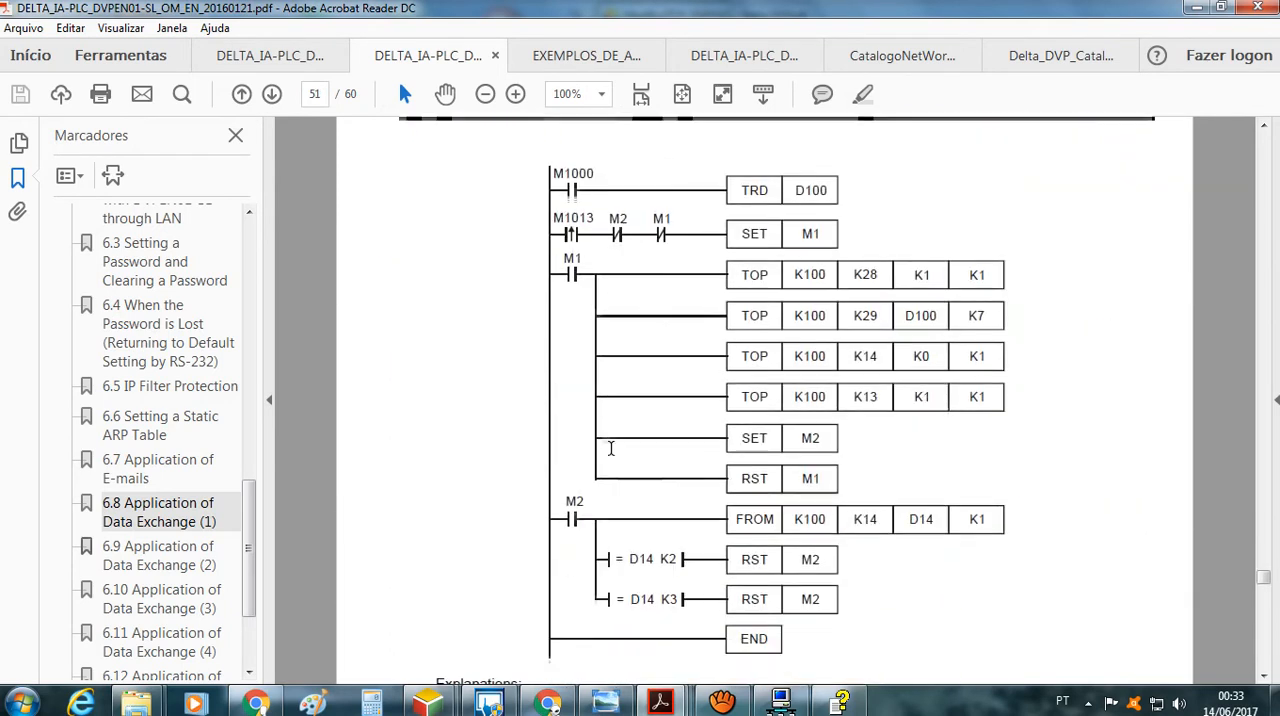
scroll(611, 448, "up", 3)
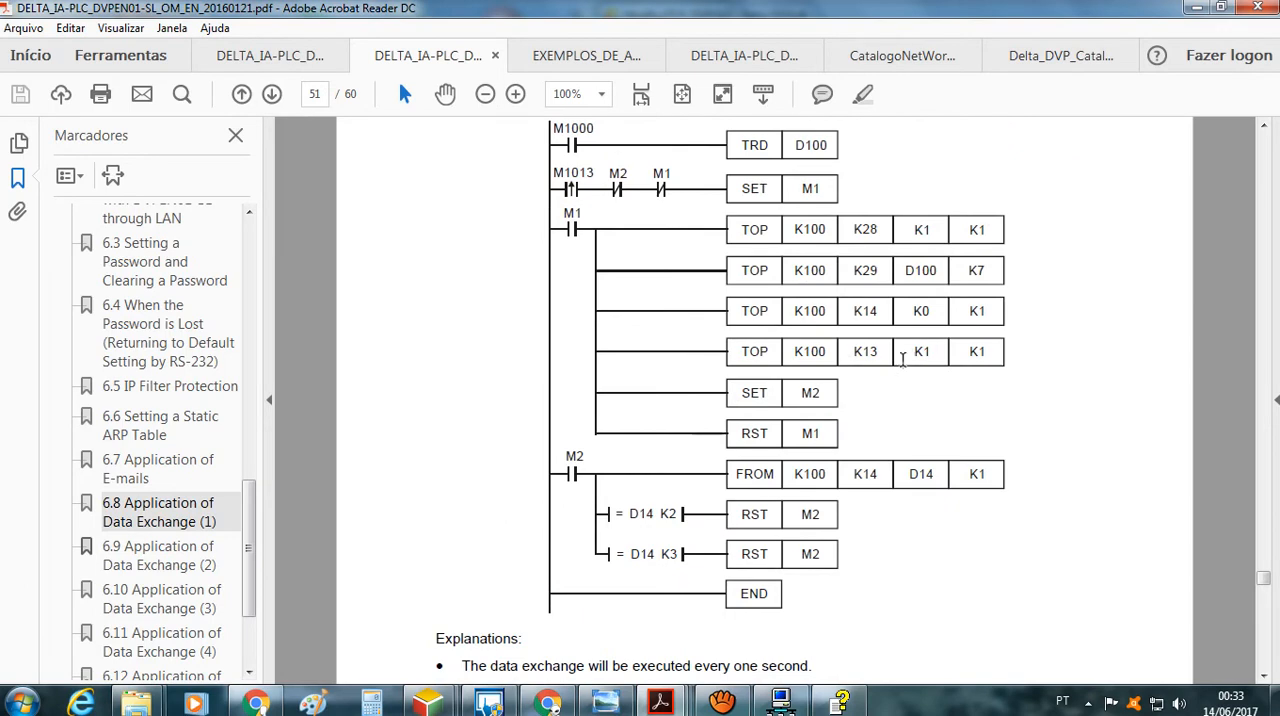
scroll(886, 427, "down", 9)
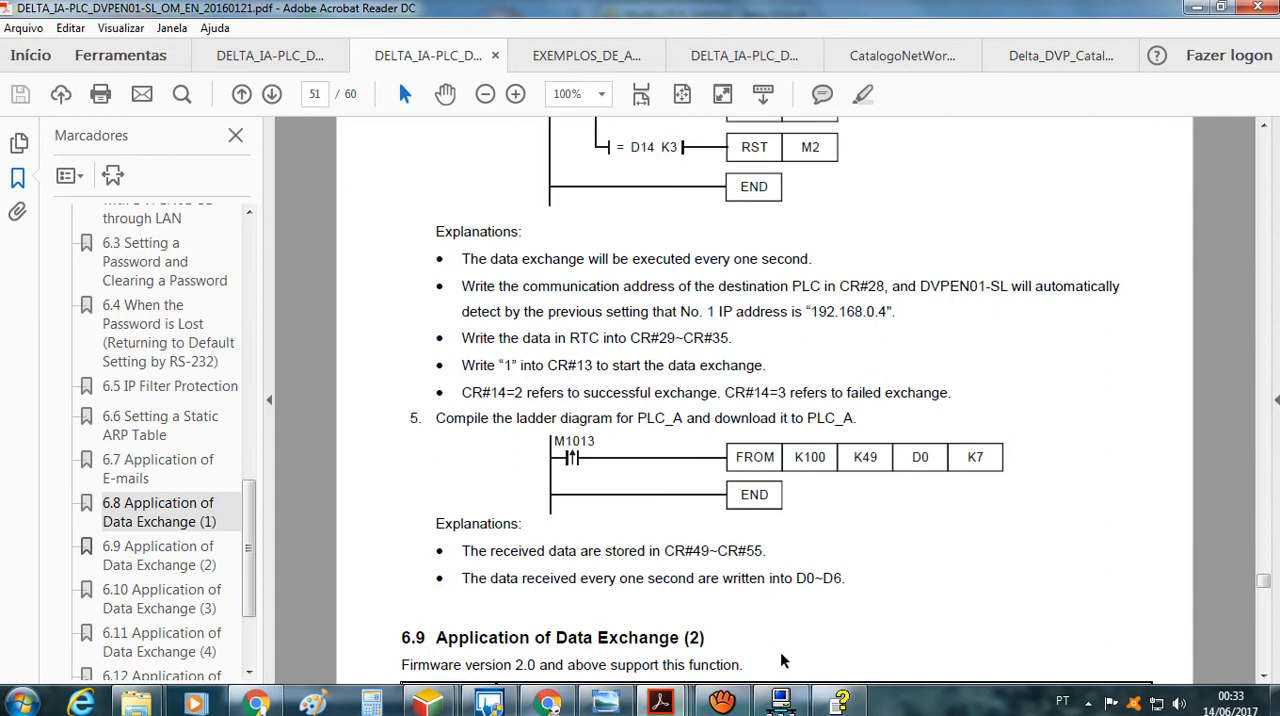
Switch back to DCISoft and review the slave device register type options for exchange row 1, keeping D
left_click(781, 702)
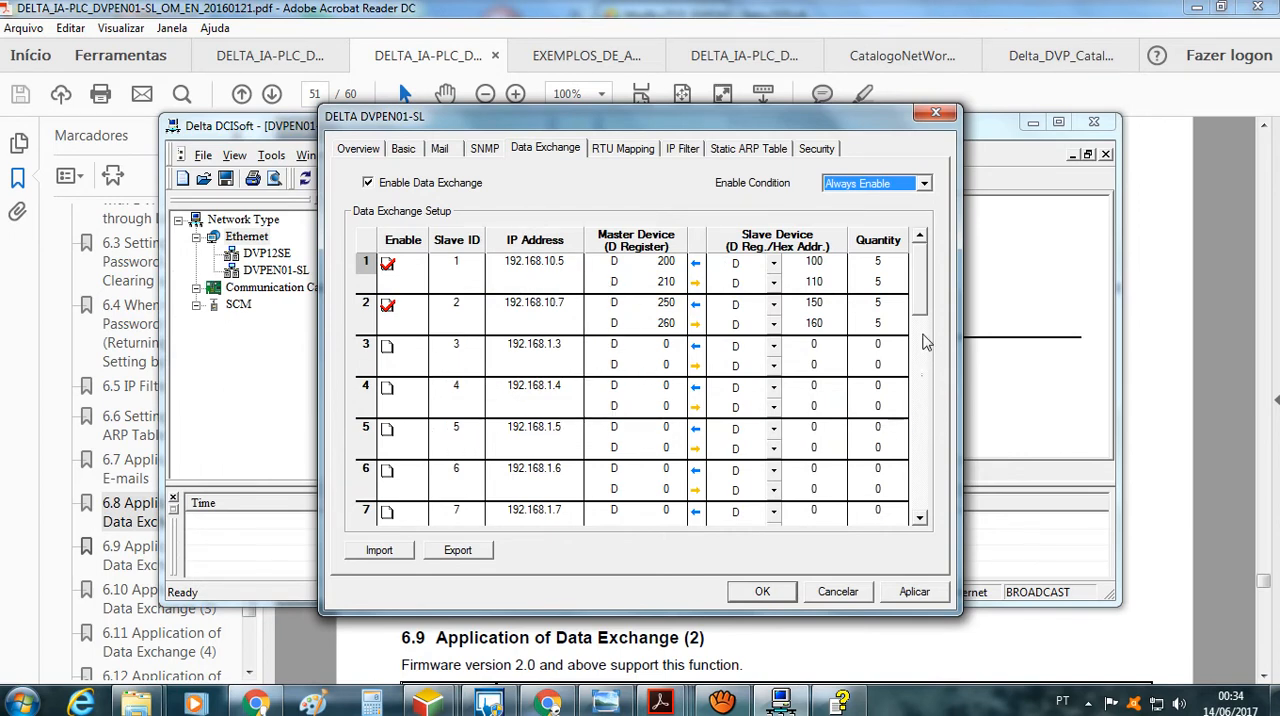
left_click_drag(921, 302, 921, 296)
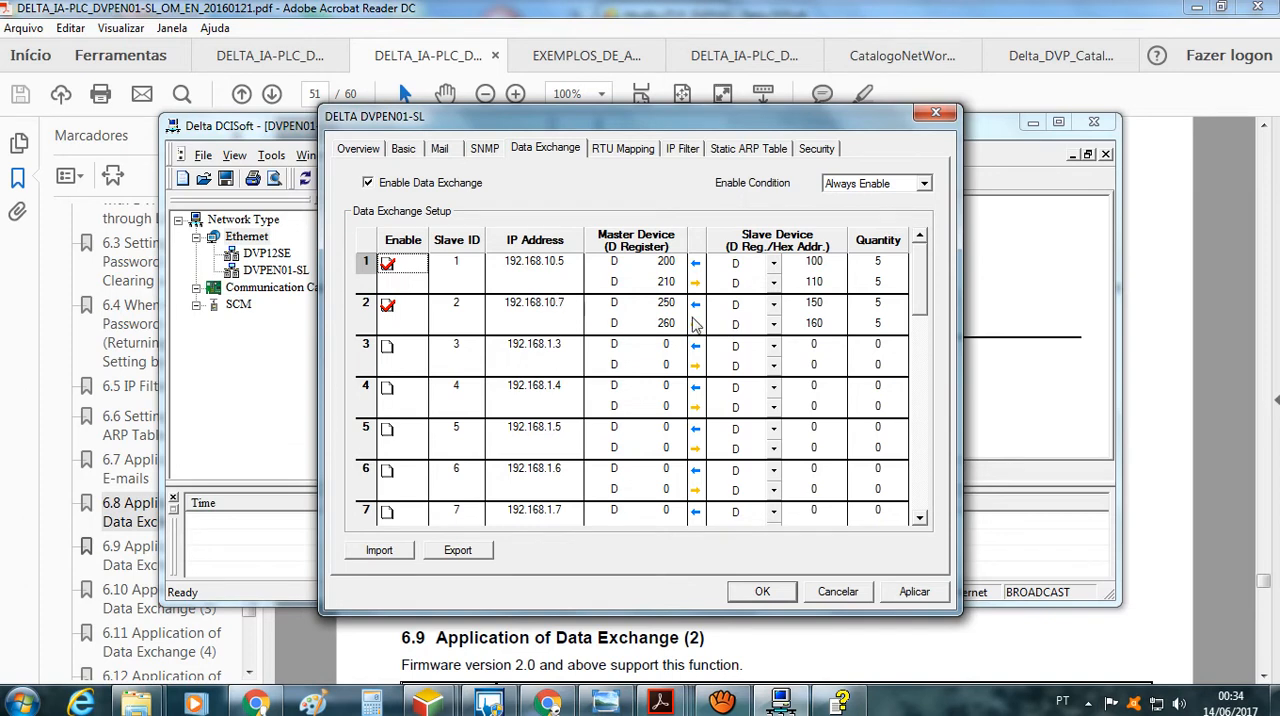
left_click(774, 264)
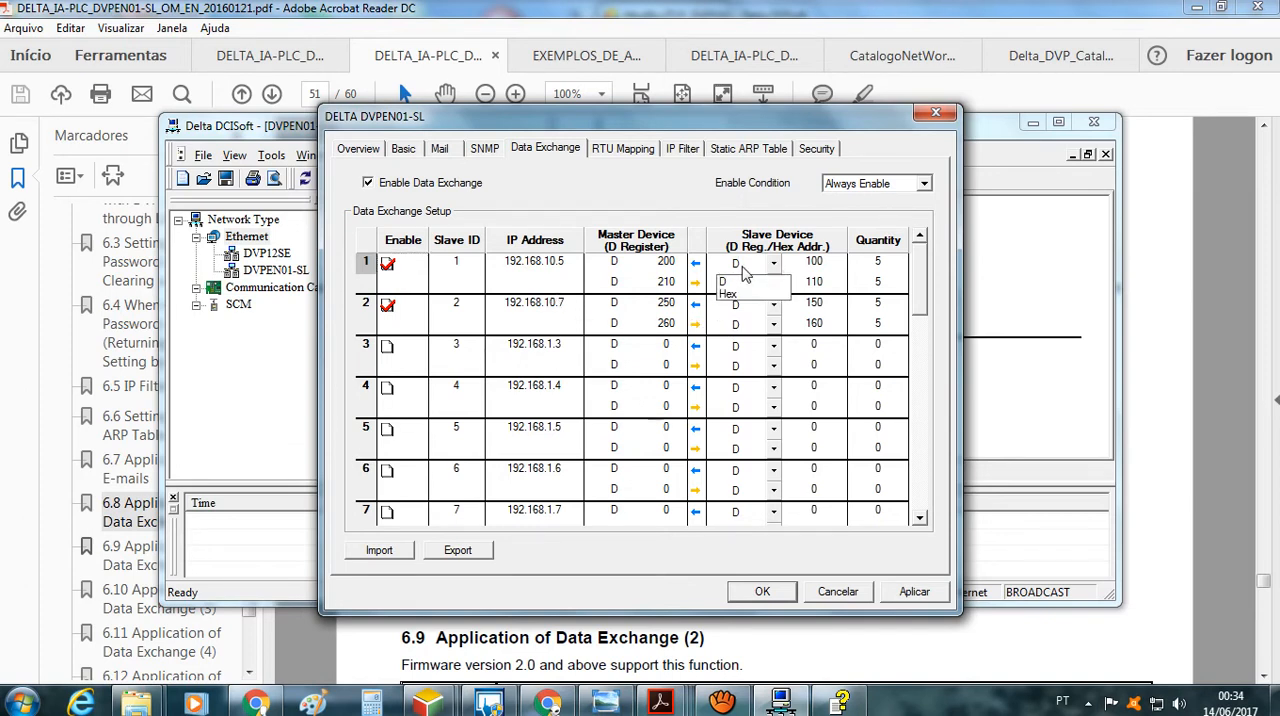
left_click(741, 266)
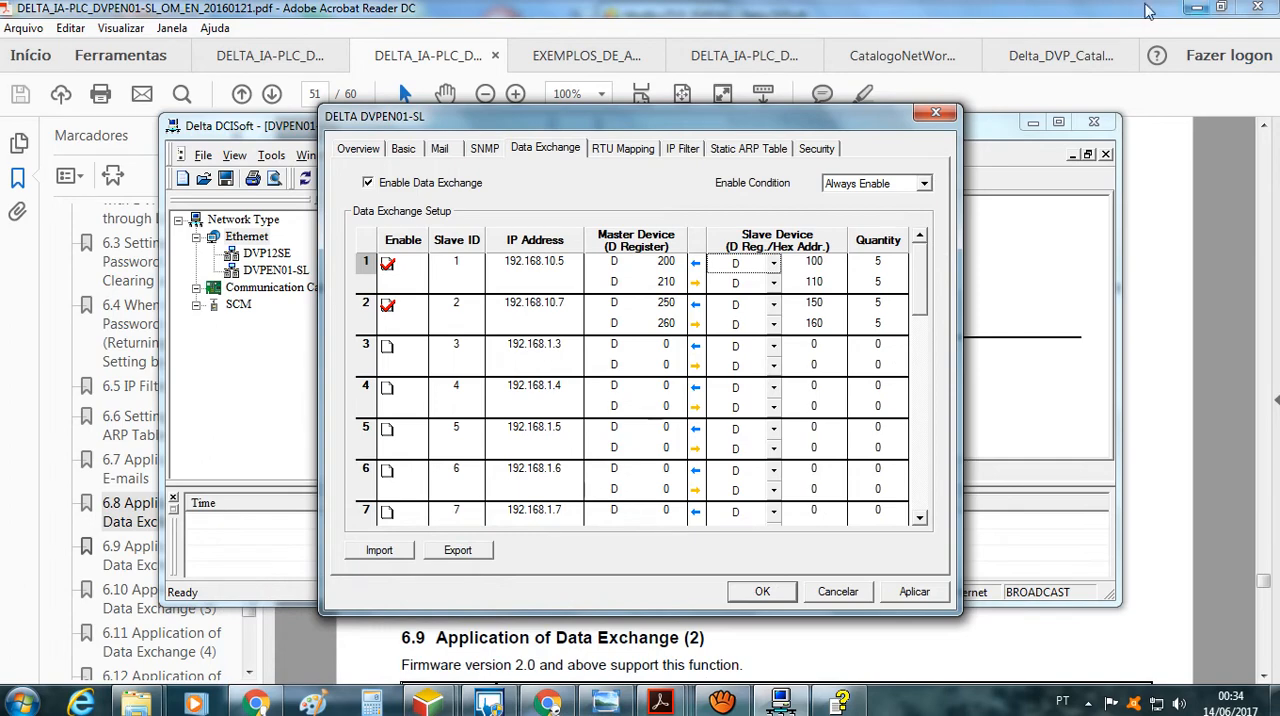
Bring both ISPSoft projects back in front and close the D260 value dialog in ModBusTCP_DVPSX2
mouse_move(440, 708)
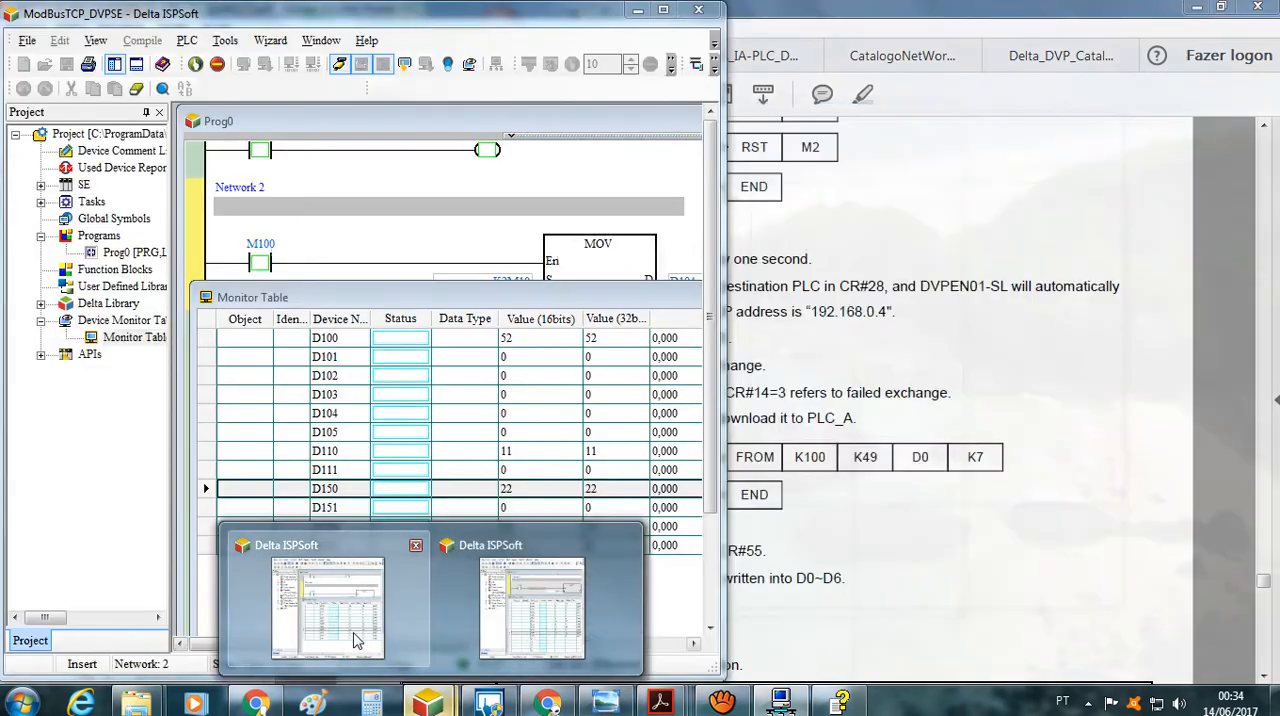
left_click(355, 635)
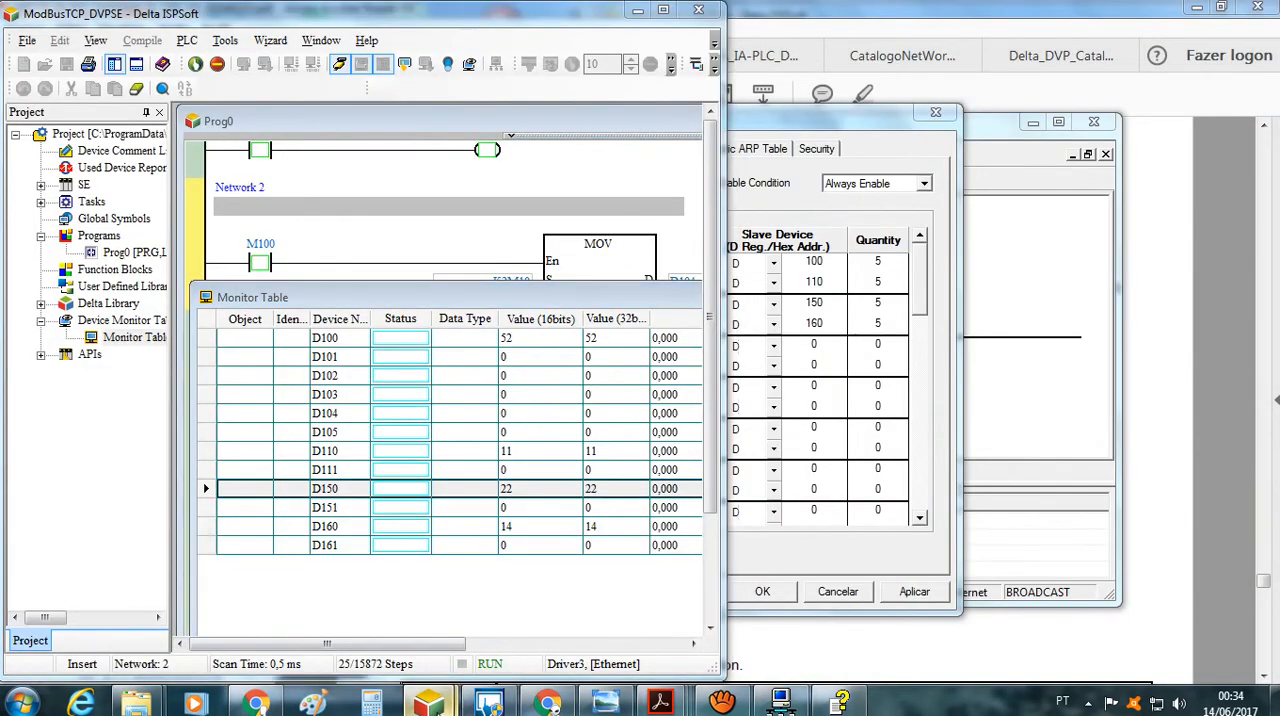
mouse_move(440, 708)
left_click(495, 610)
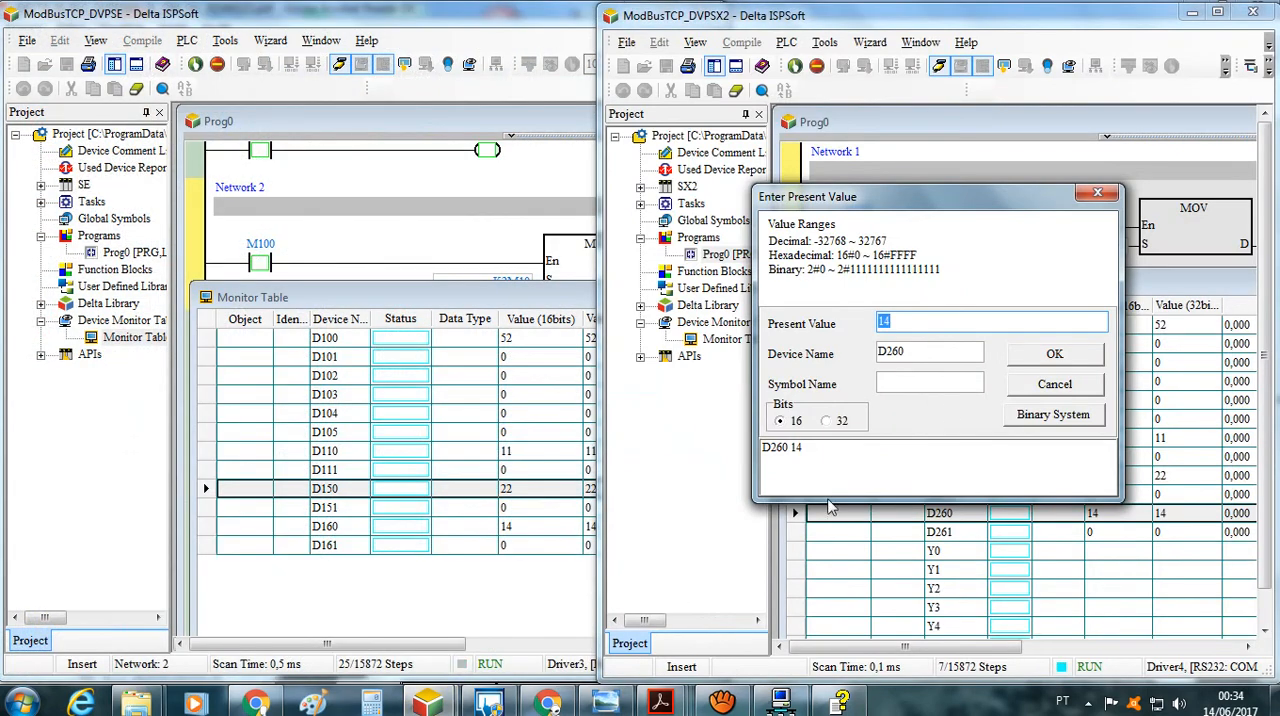
left_click(1107, 194)
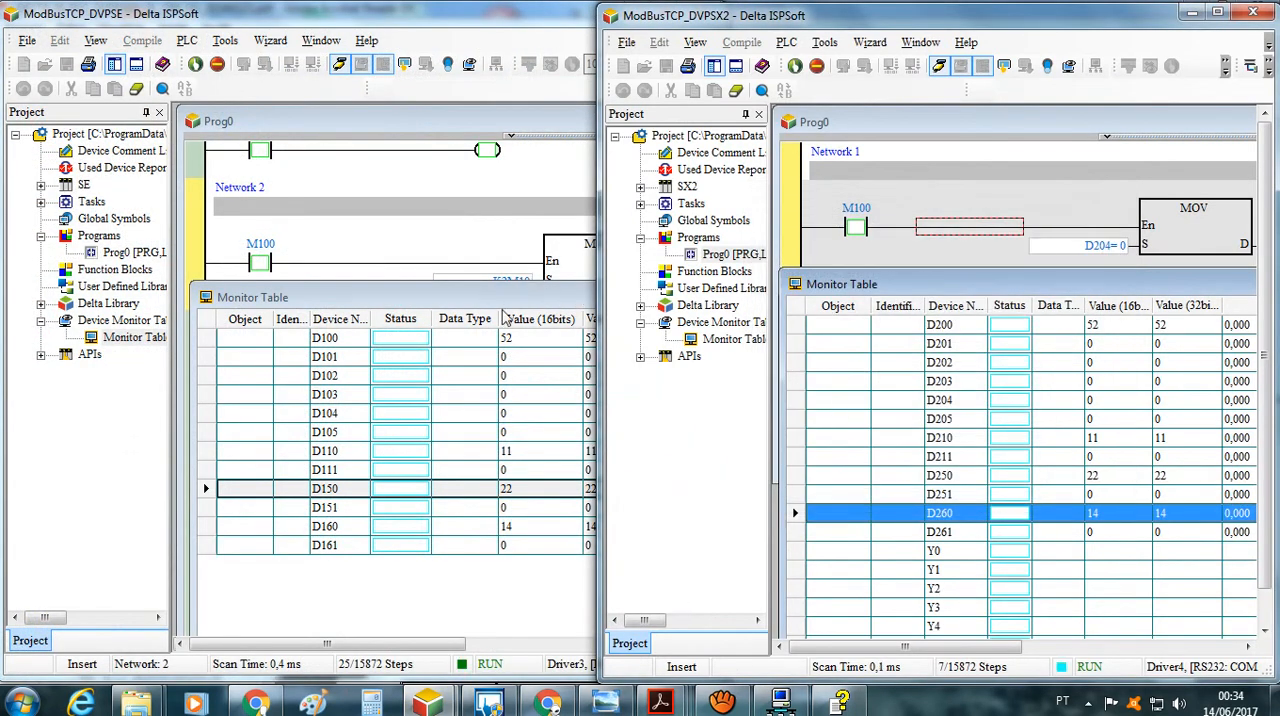
Examine the MOV networks in Prog0 of ModBusTCP_DVPSE and ModBusTCP_DVPSX2, and bring the ModBusTCP_DVPSX2 monitor table forward at row Y1
left_click(432, 207)
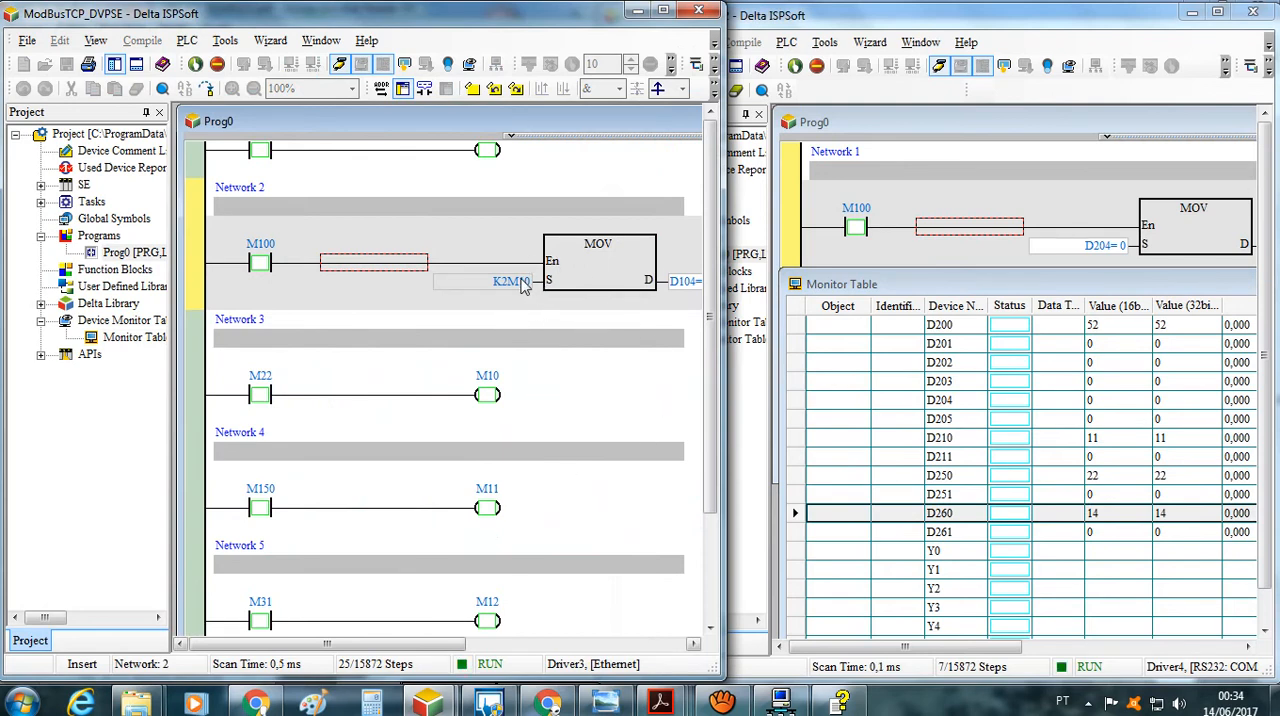
left_click_drag(468, 643, 409, 636)
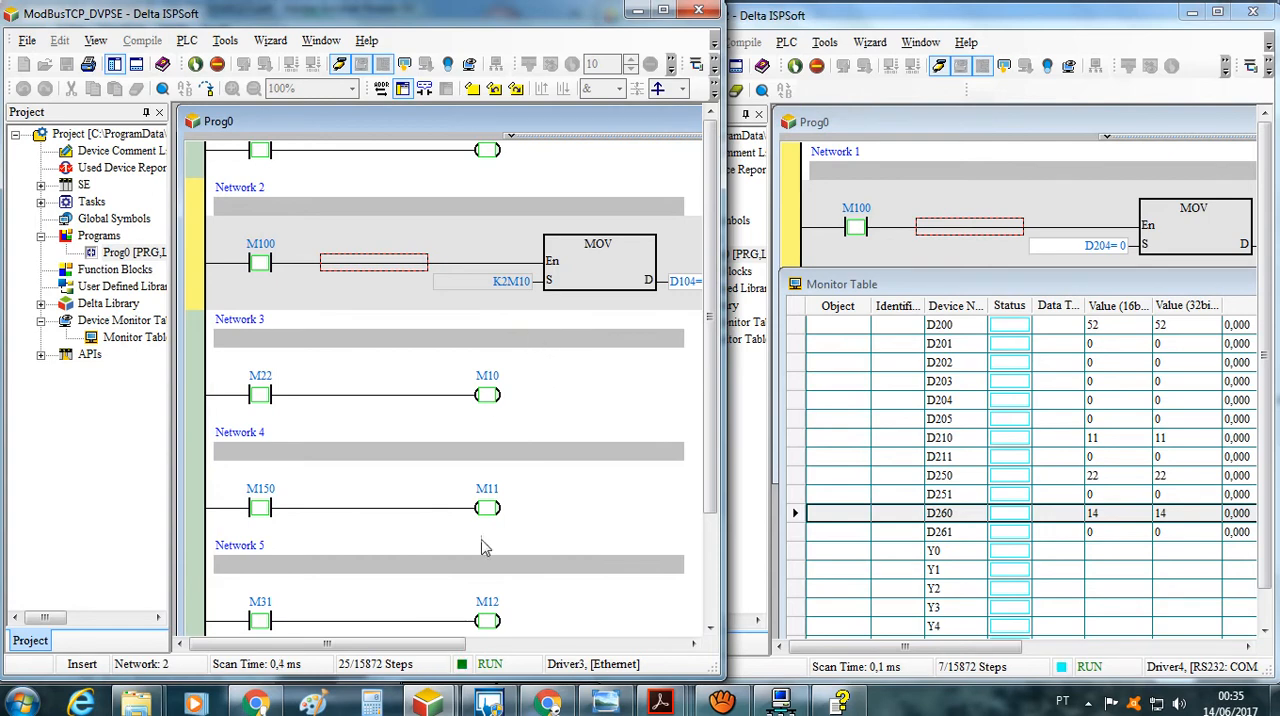
mouse_move(457, 646)
left_mouse_down()
mouse_move(485, 645)
mouse_move(459, 645)
left_mouse_up()
left_click(1010, 193)
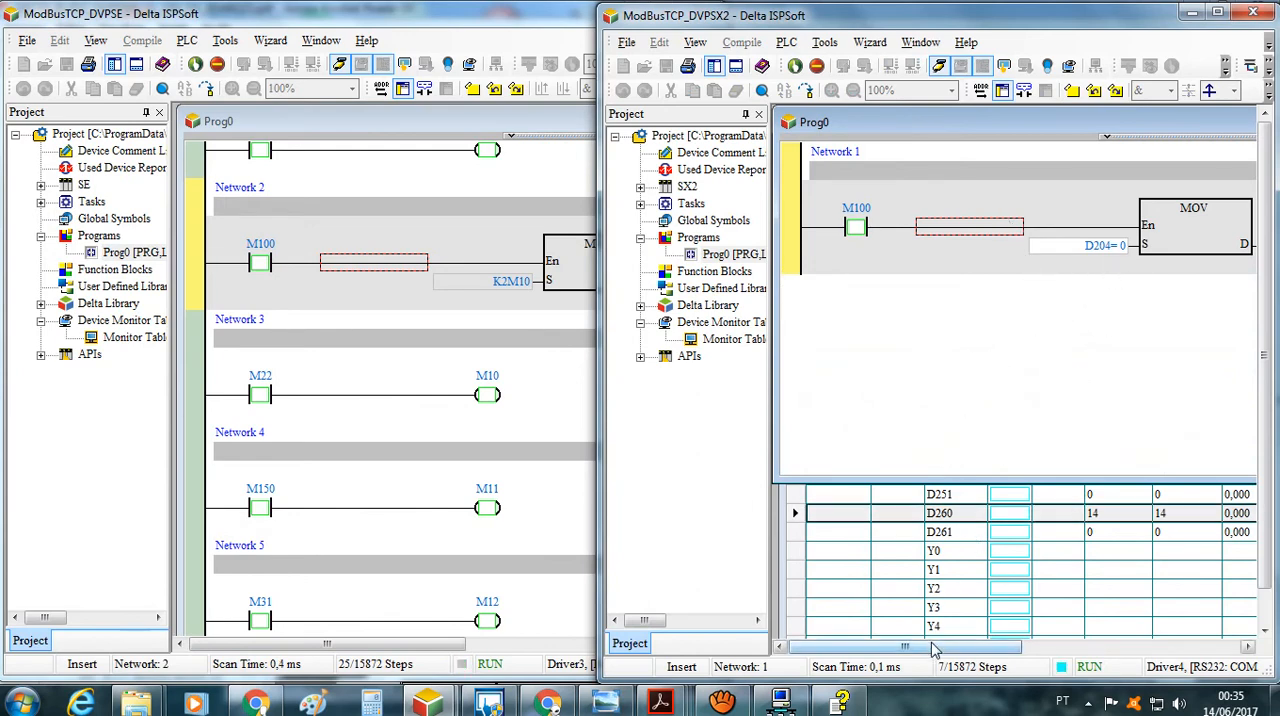
left_click_drag(958, 650, 977, 648)
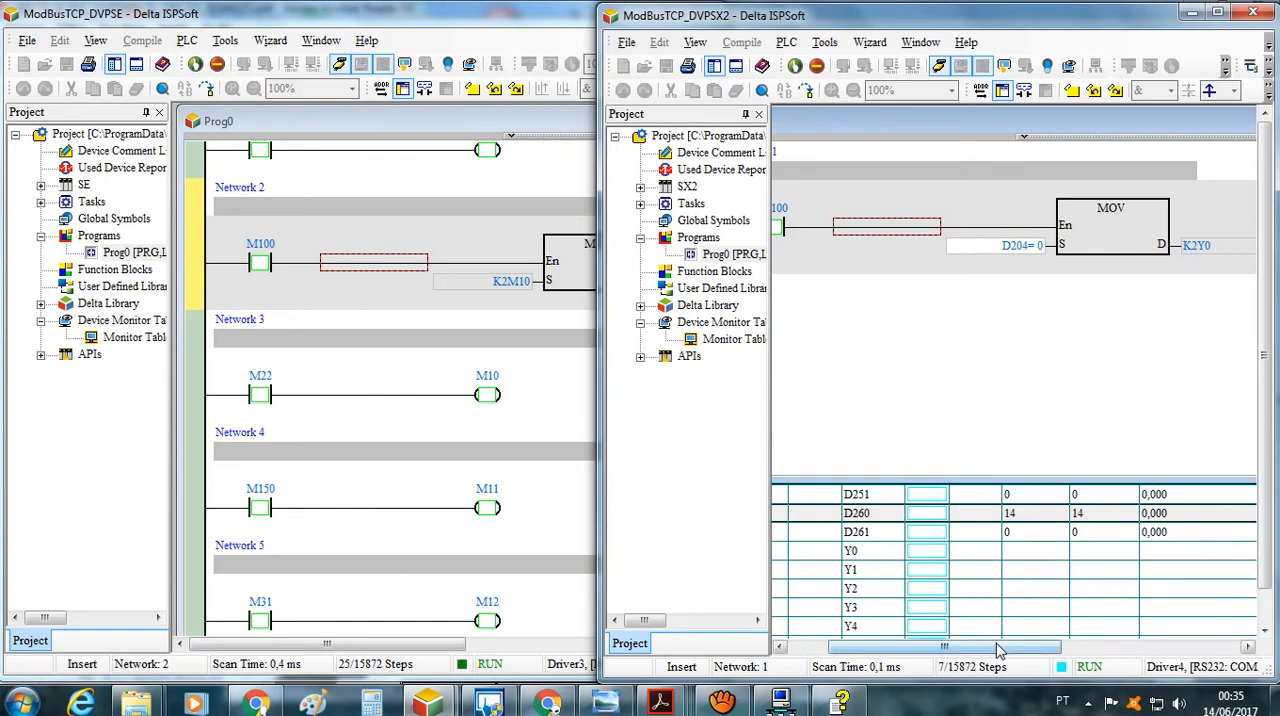
left_click_drag(997, 641, 980, 591)
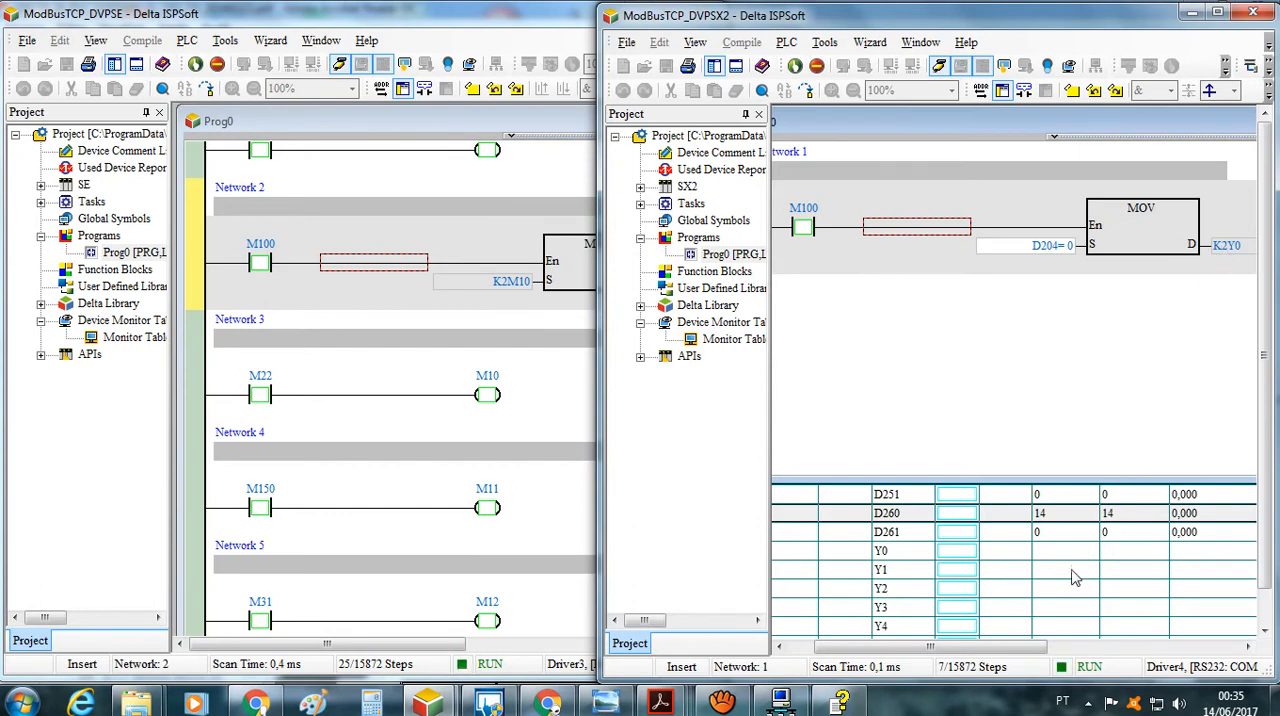
left_click(1063, 571)
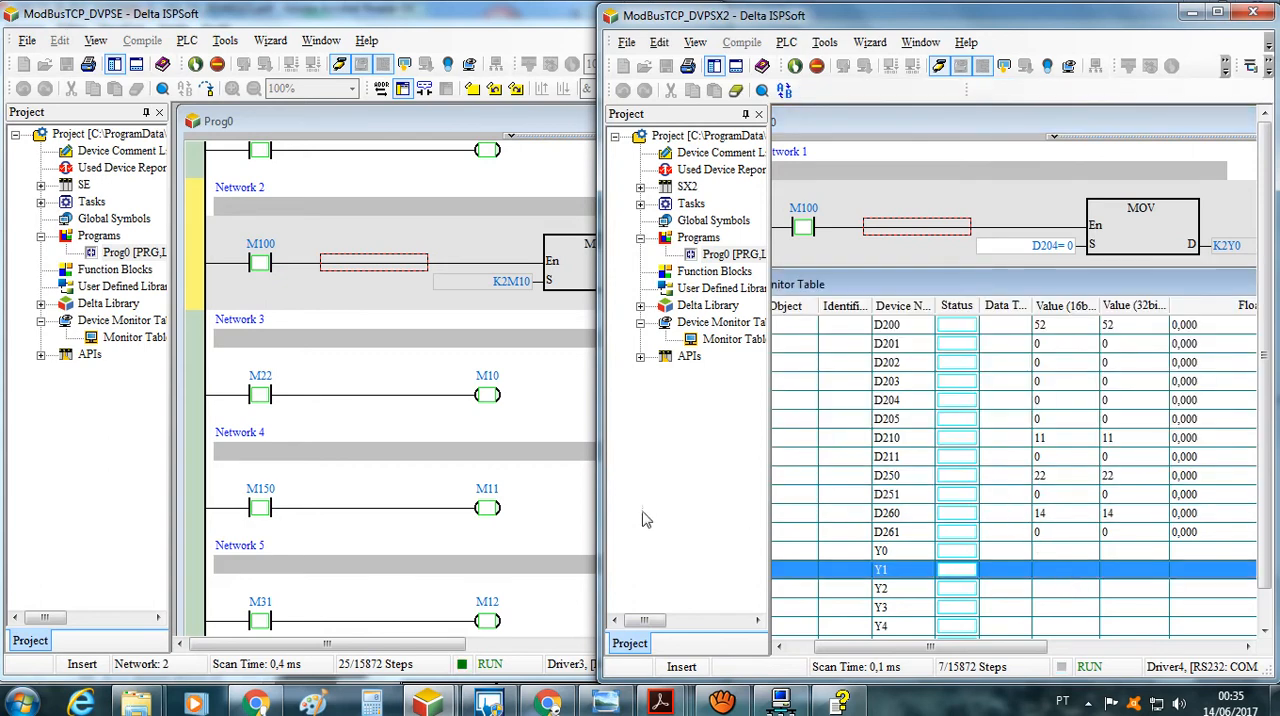
Set contact M100 on in Network 2 of ModBusTCP_DVPSE and in Network 1 of ModBusTCP_DVPSX2
left_click(570, 536)
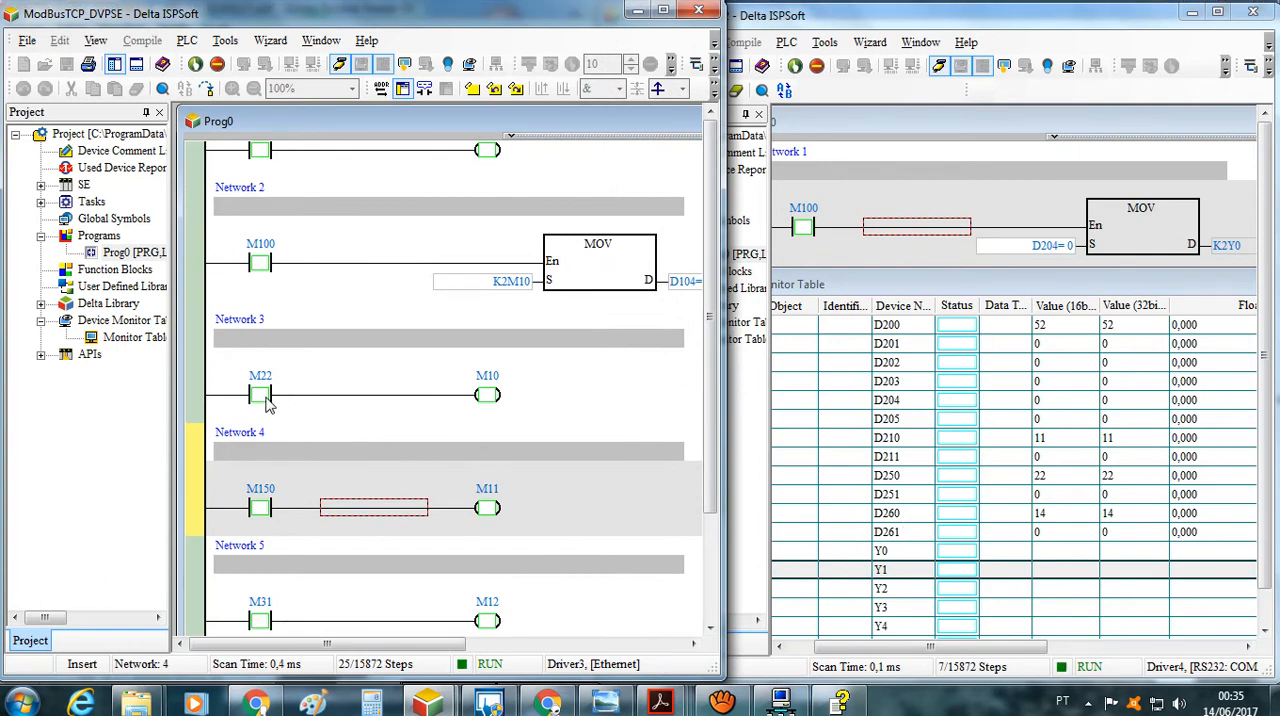
right_click(258, 268)
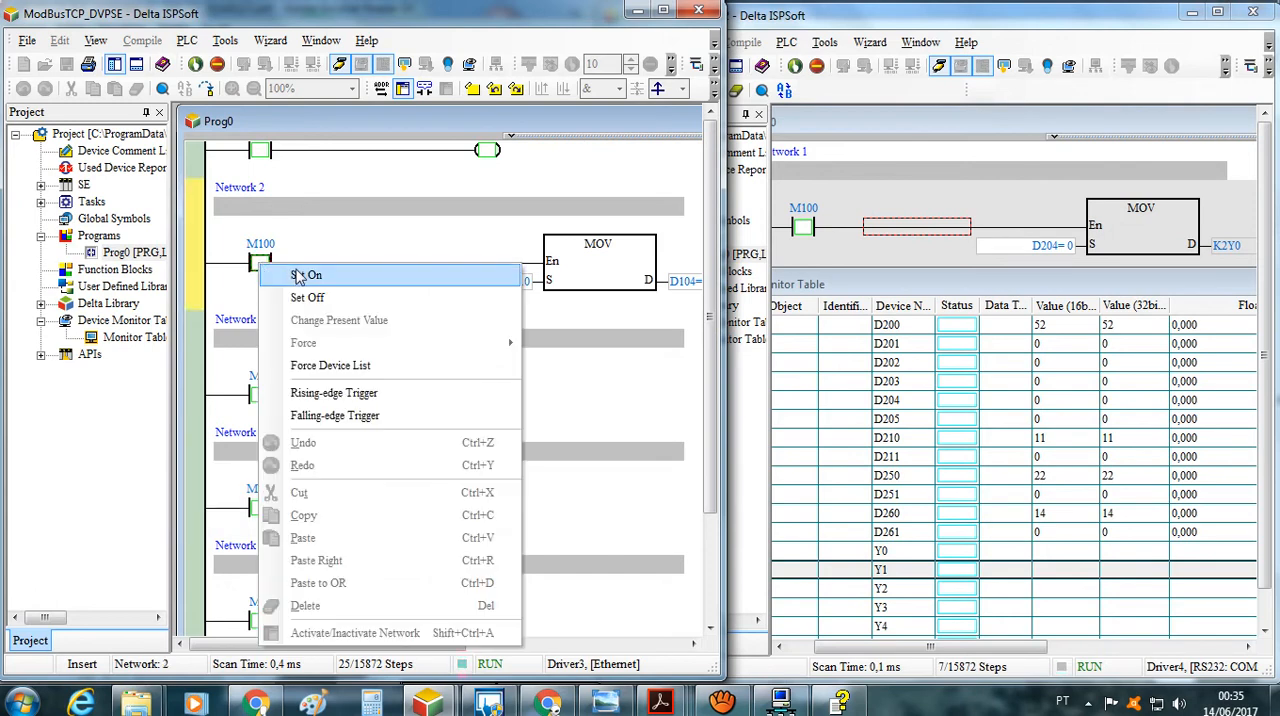
left_click(296, 274)
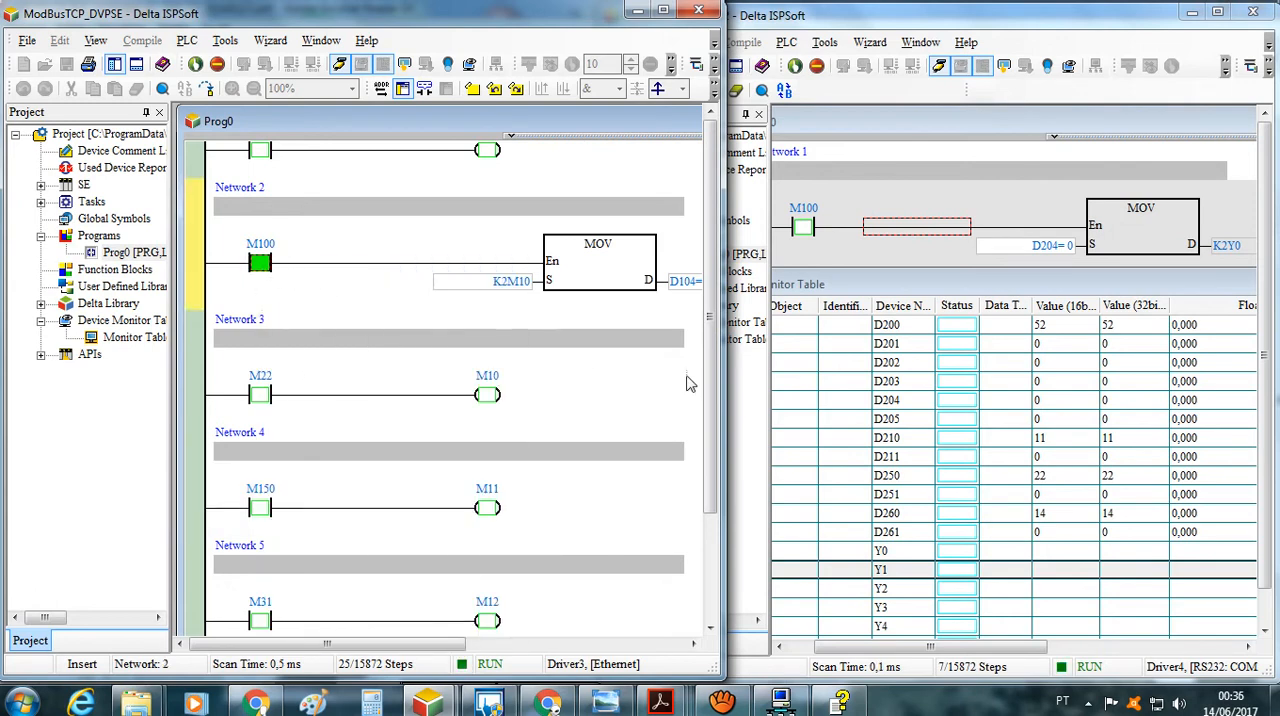
left_click(805, 230)
right_click(805, 230)
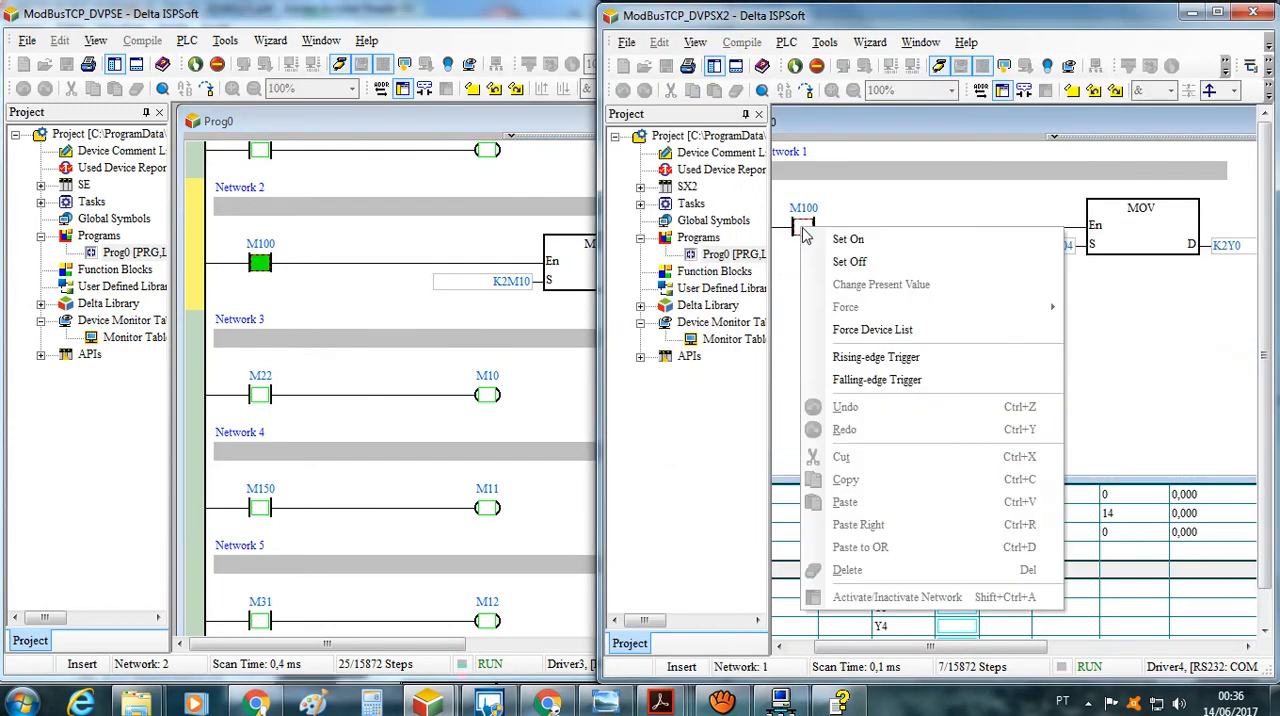
left_click(846, 241)
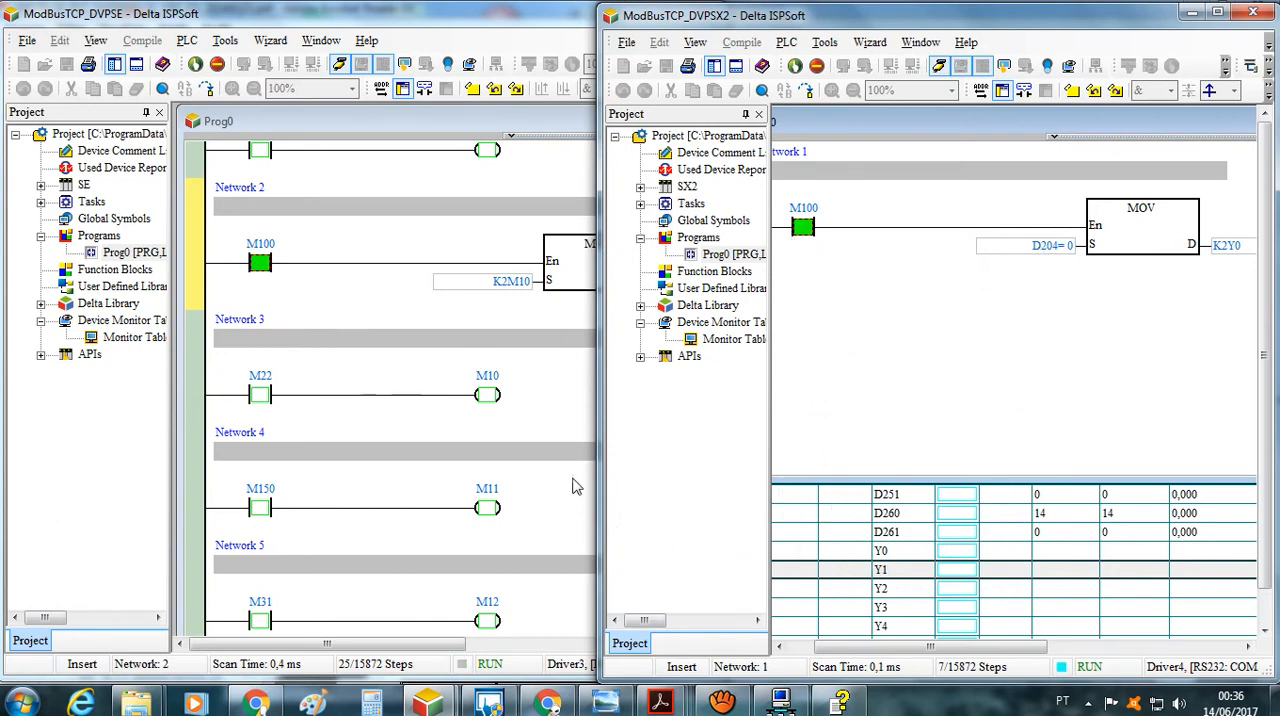
Bring the ModBusTCP_DVPSX2 monitor table forward and set contact M22 on in Network 3 of ModBusTCP_DVPSE
left_click(562, 414)
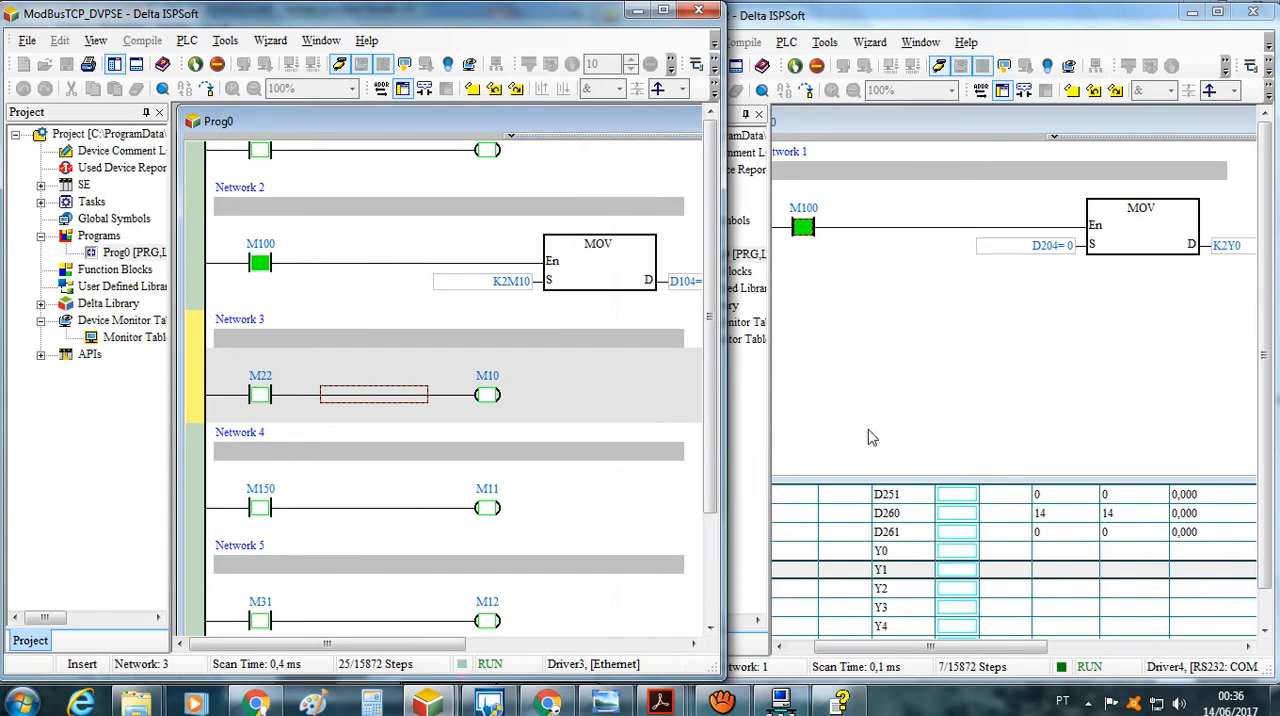
left_click(795, 515)
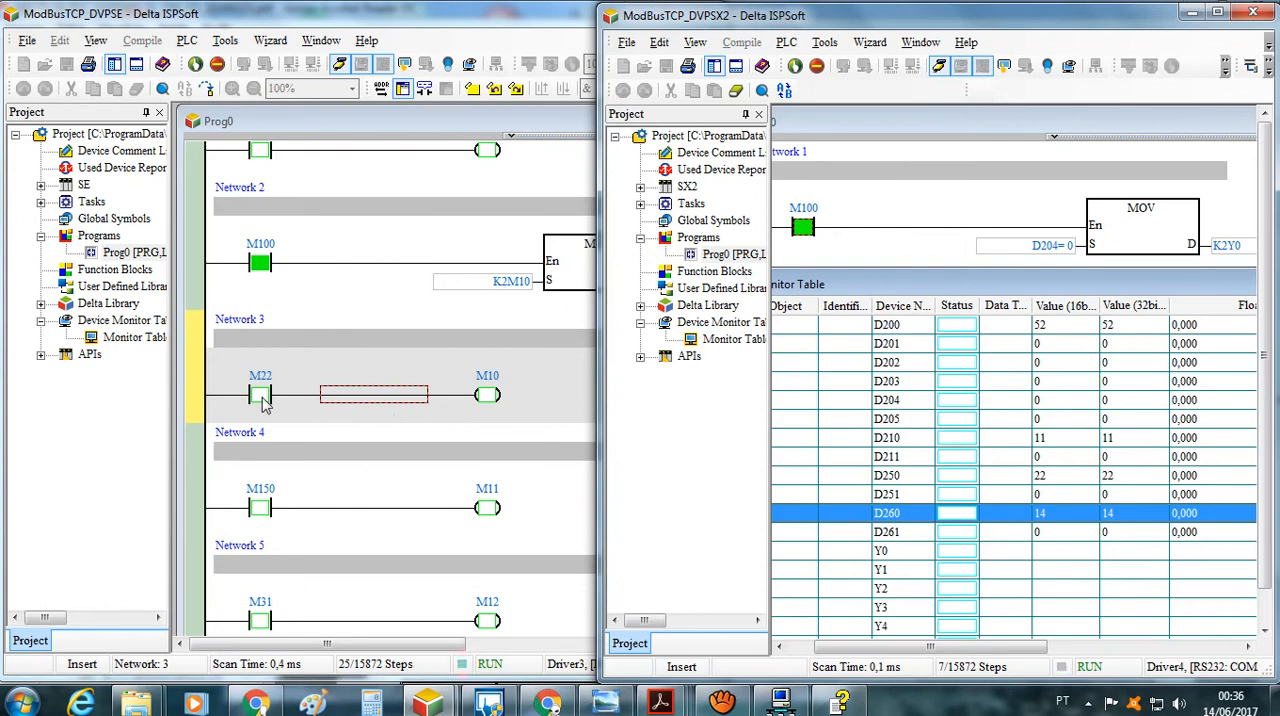
left_click(263, 398)
right_click(263, 398)
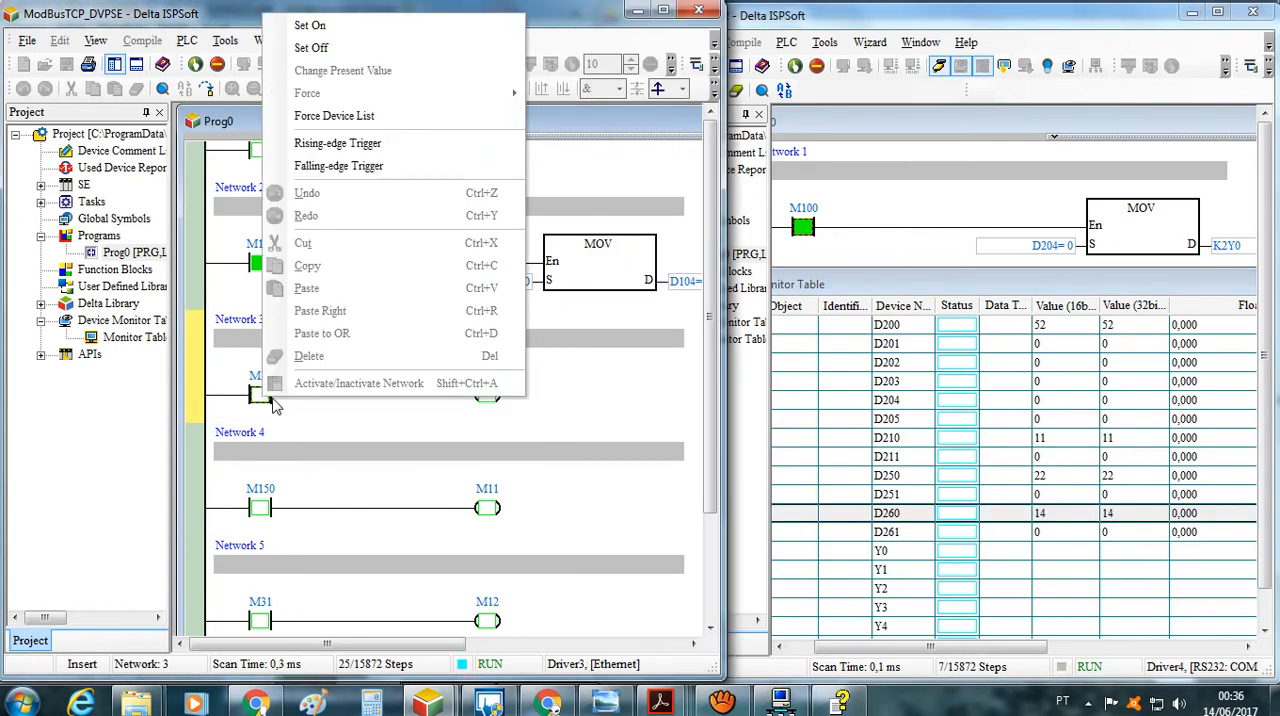
left_click(328, 30)
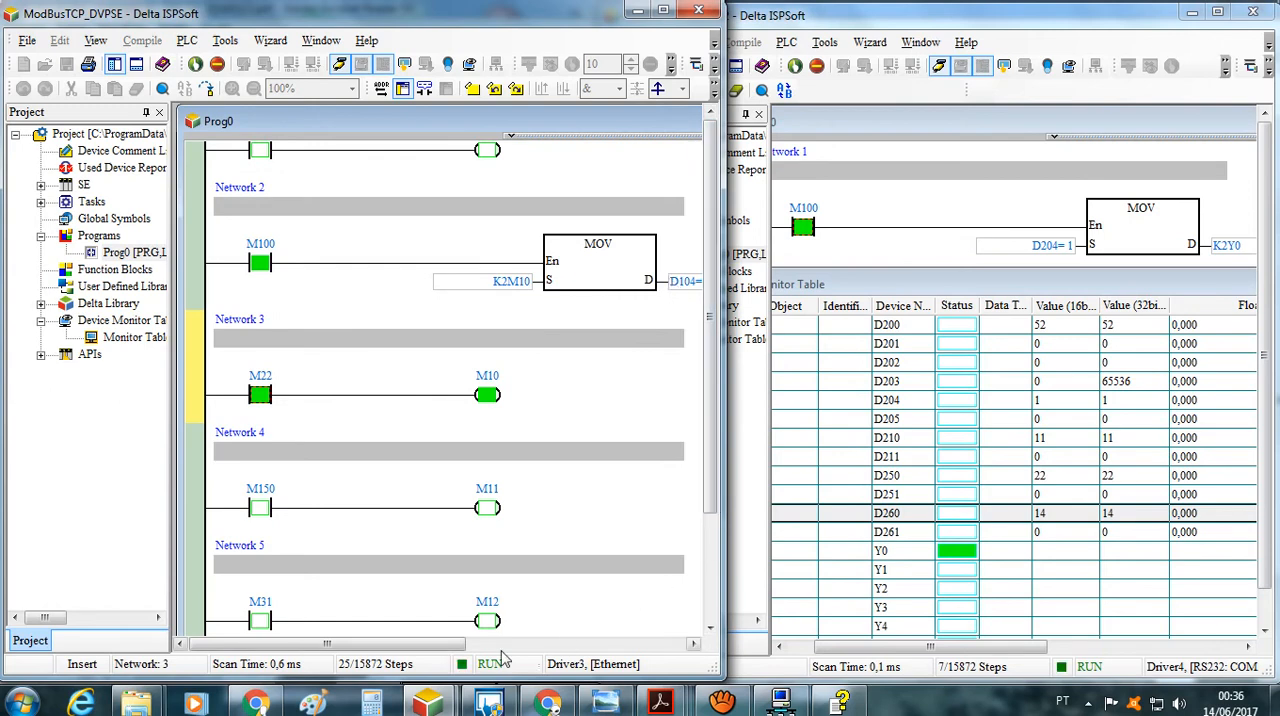
Check the D104 destination of the Network 2 MOV against the DVPEN01-SL data exchange table in DCISoft, and return to both ISPSoft projects
left_click_drag(450, 650, 480, 650)
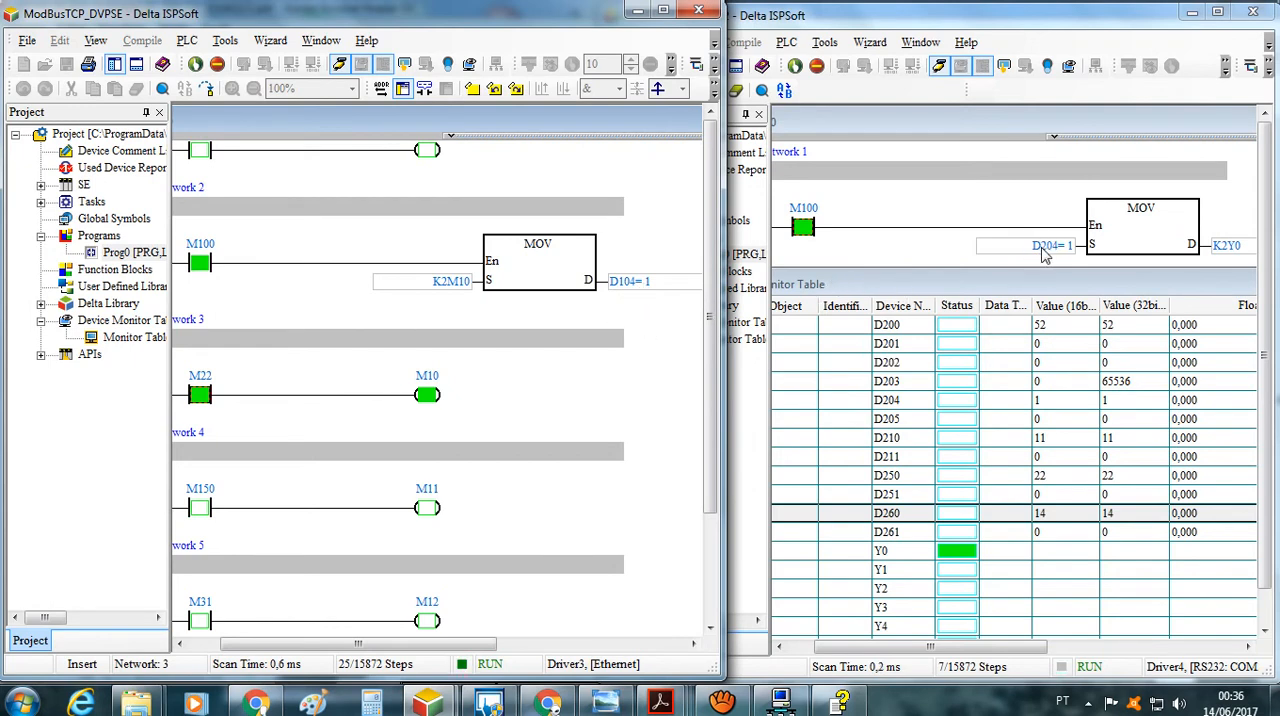
left_click(784, 700)
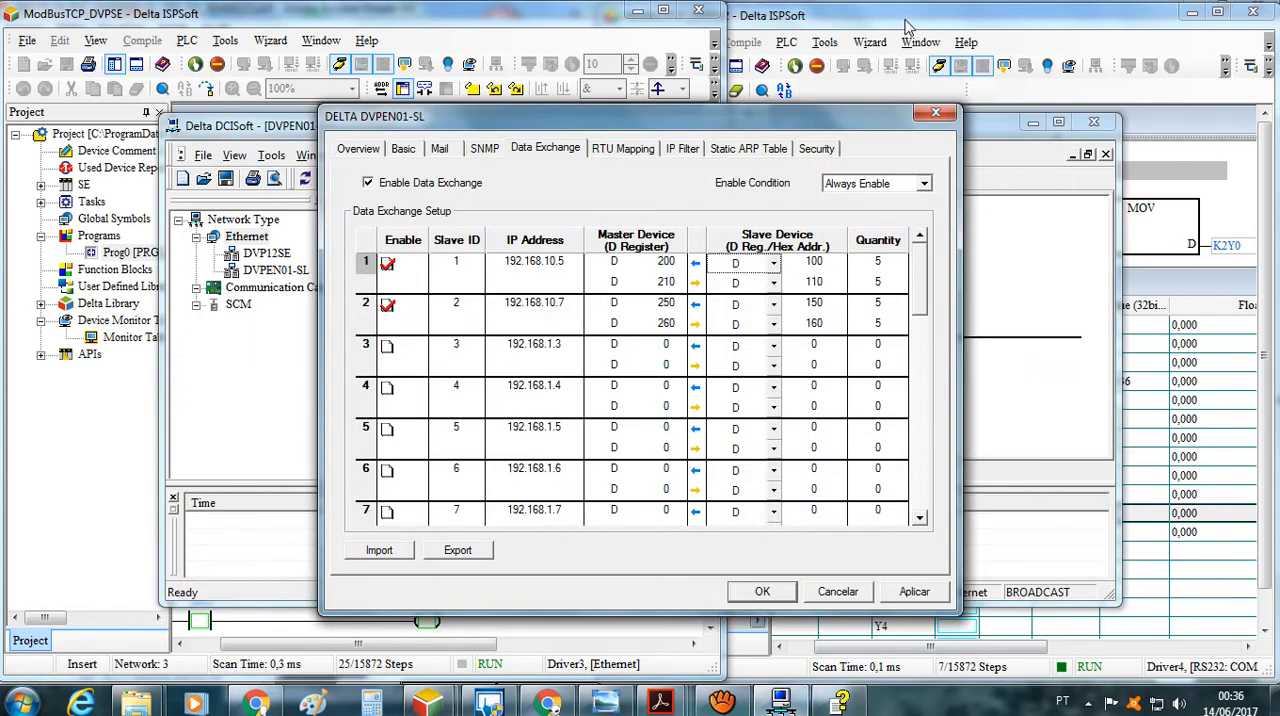
left_click(906, 20)
left_click(507, 27)
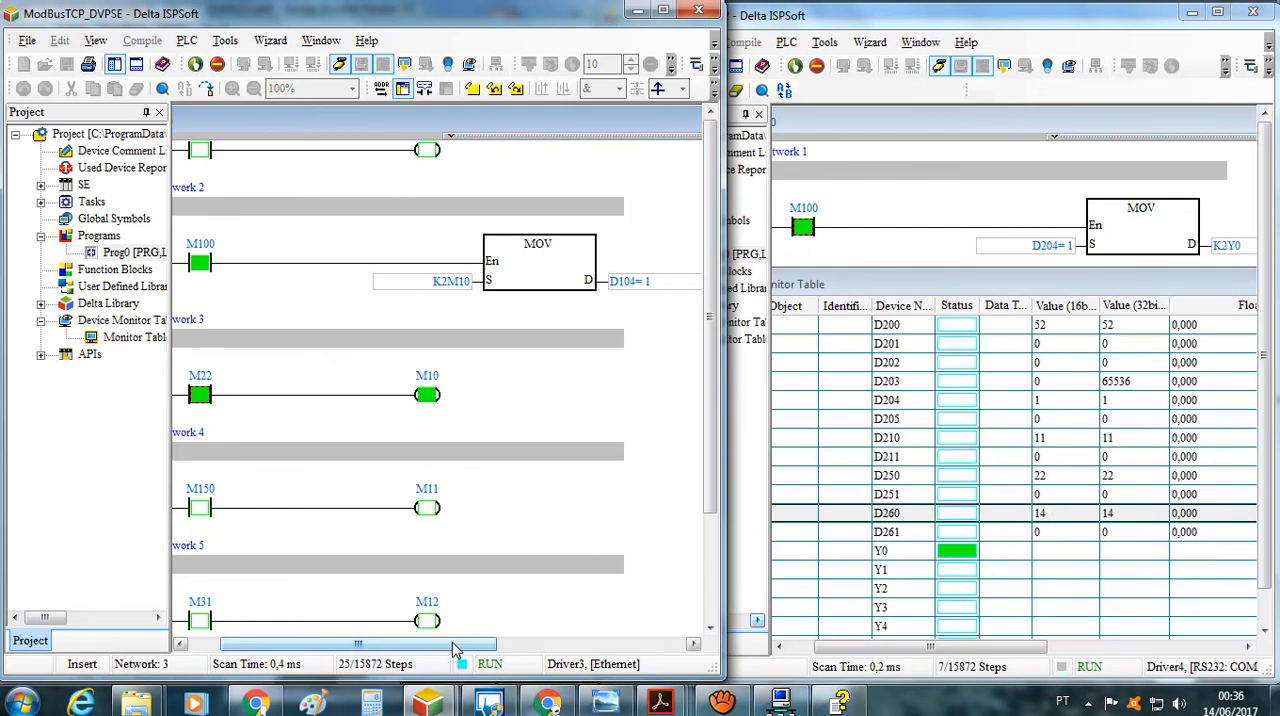
left_click_drag(453, 650, 416, 648)
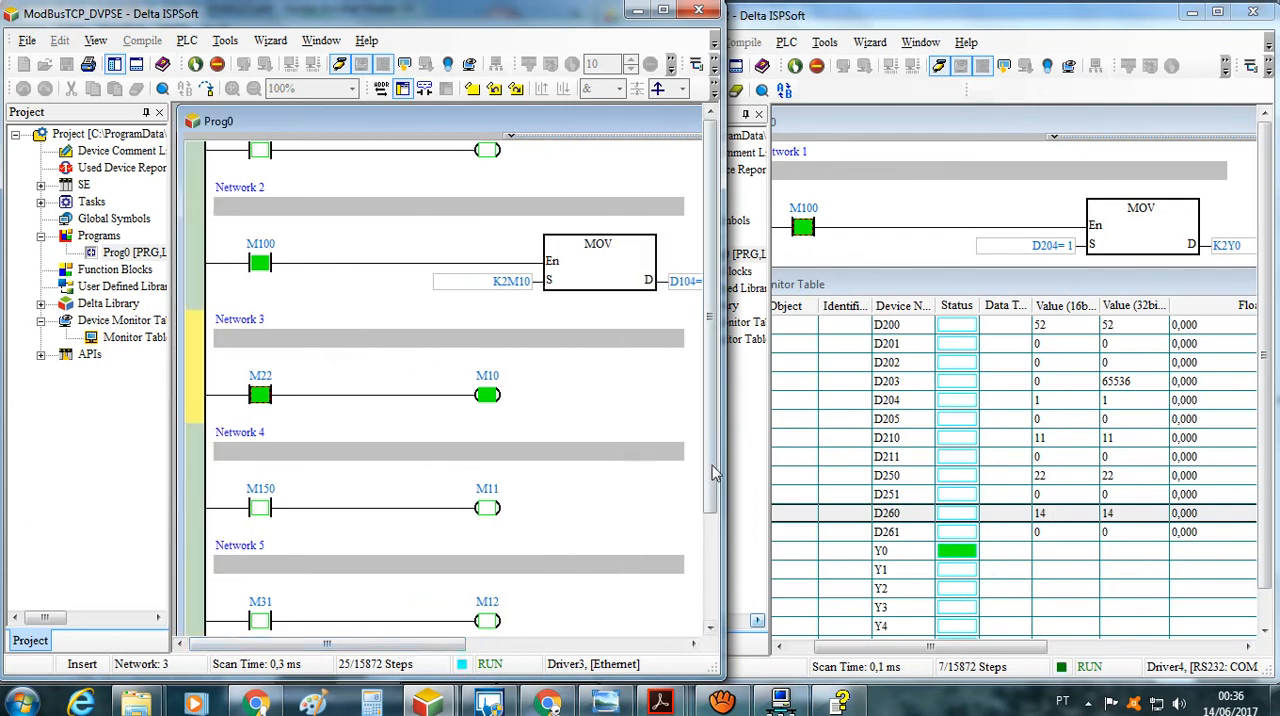
Set contact M31 on in Network 5 of ModBusTCP_DVPSE
left_click_drag(710, 470, 705, 498)
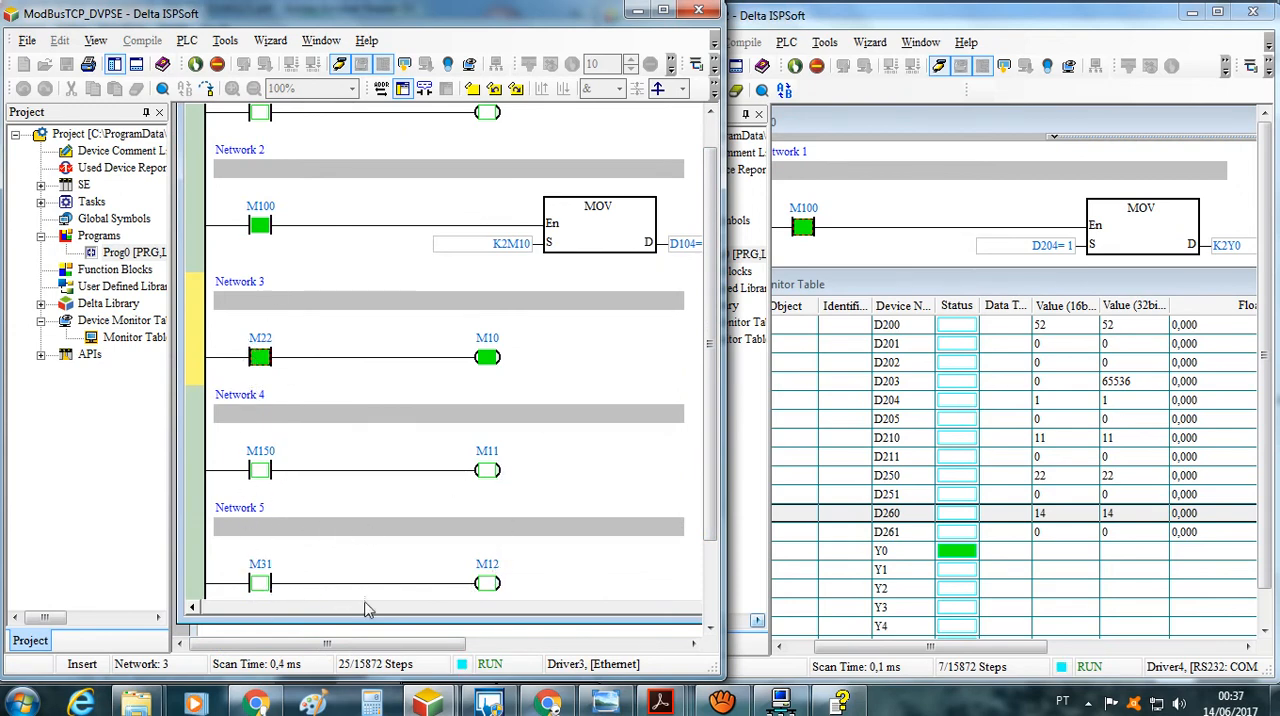
right_click(270, 590)
left_click(310, 212)
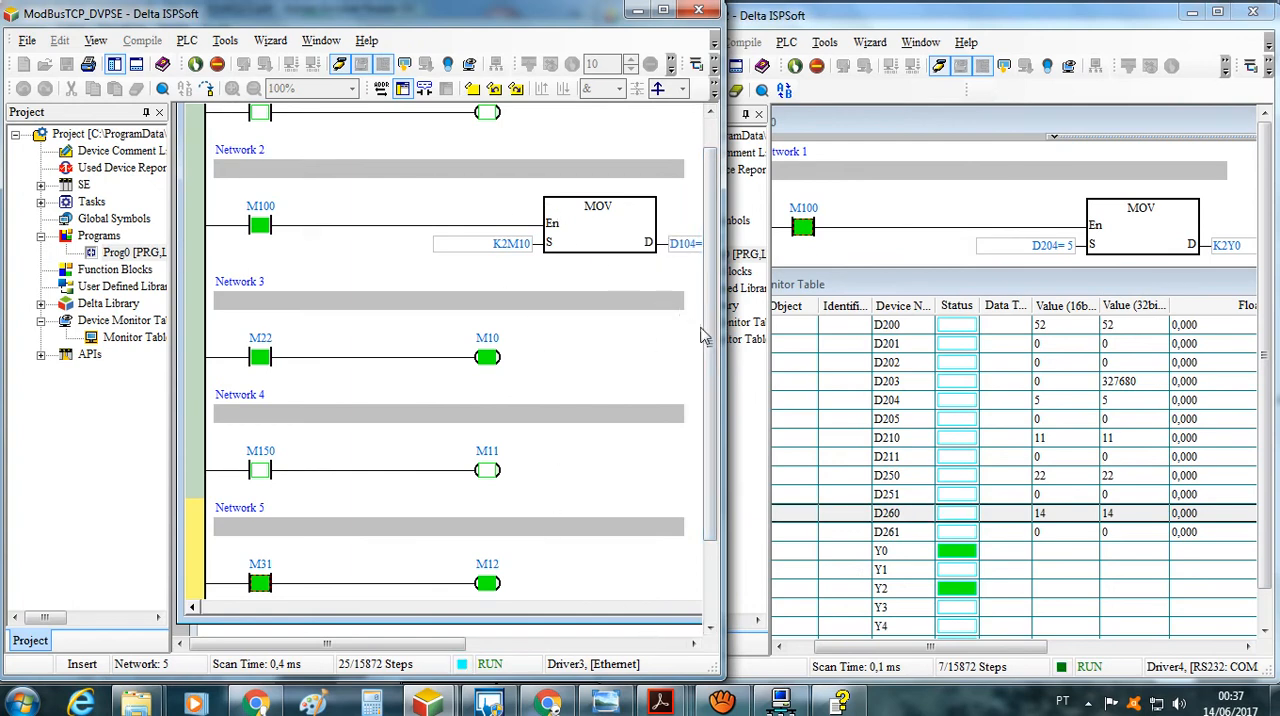
Bring row Y5 into view in the ModBusTCP_DVPSX2 monitor table and set contact M20 on in Network 8 of ModBusTCP_DVPSE
left_click_drag(714, 325, 708, 274)
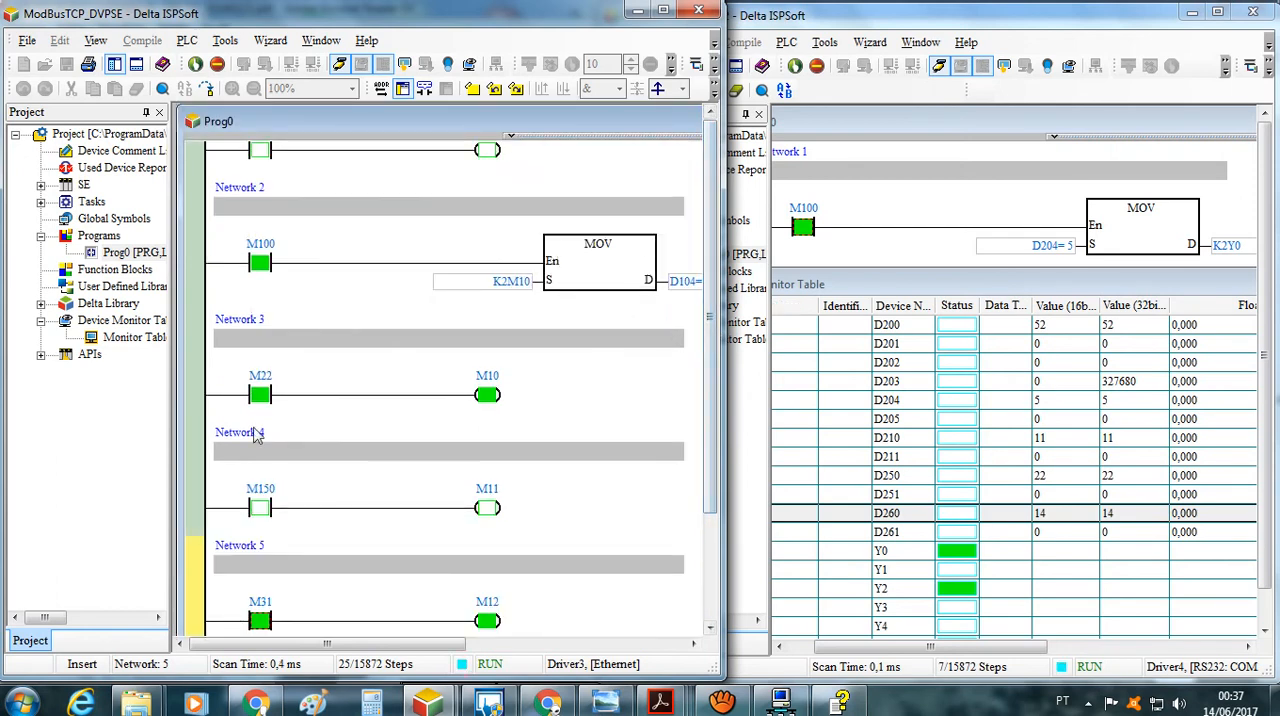
left_click(205, 420)
scroll(200, 432, "down", 1)
scroll(198, 432, "down", 4)
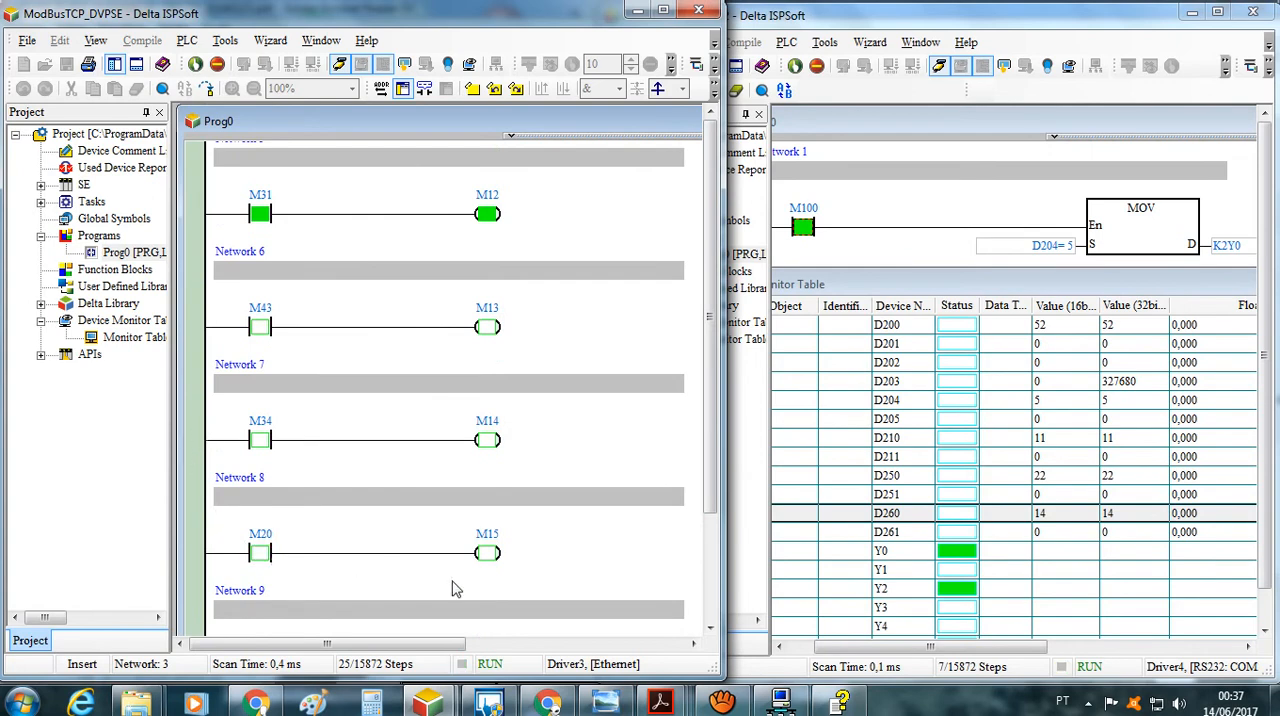
left_click(1263, 538)
left_click_drag(1263, 538, 1268, 548)
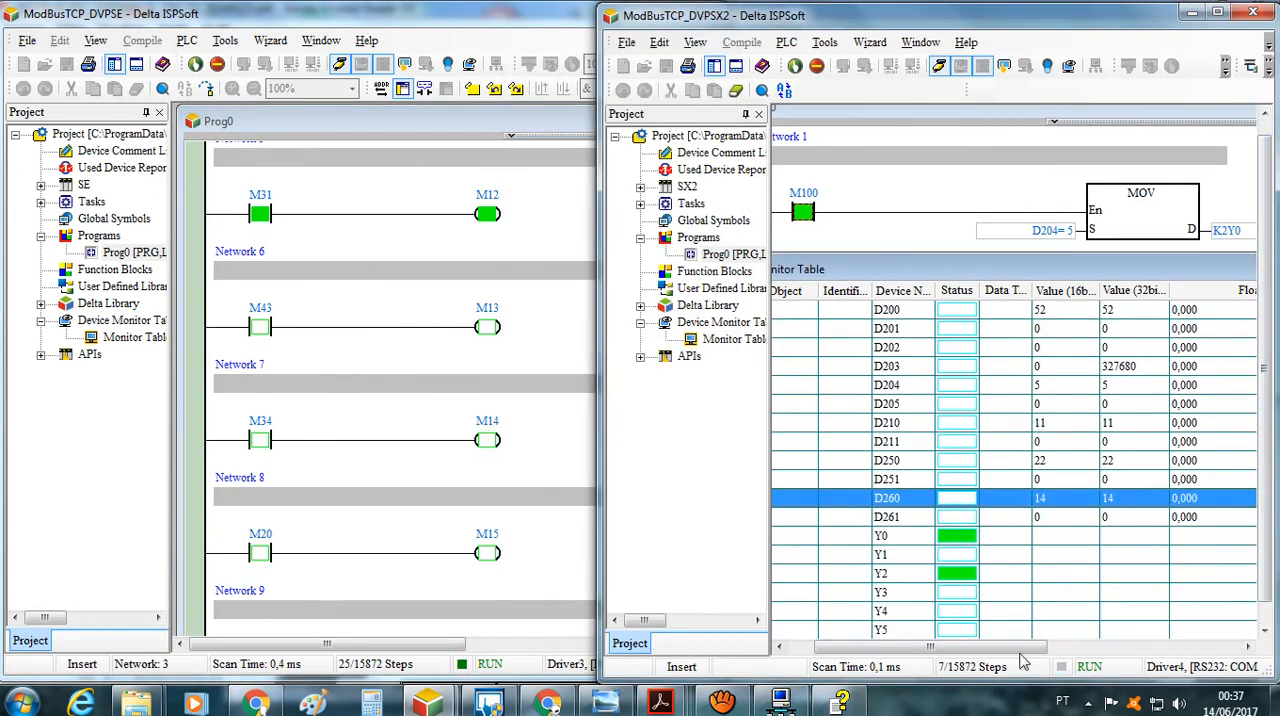
left_click(264, 558)
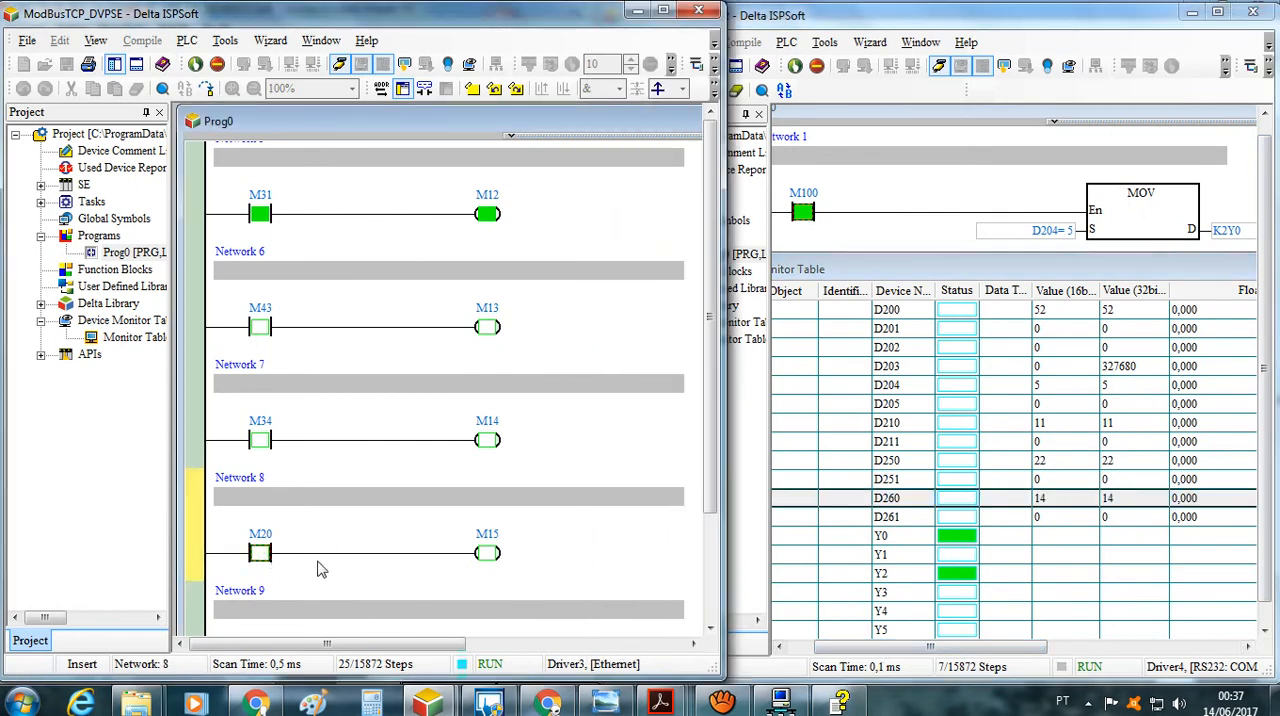
right_click(264, 556)
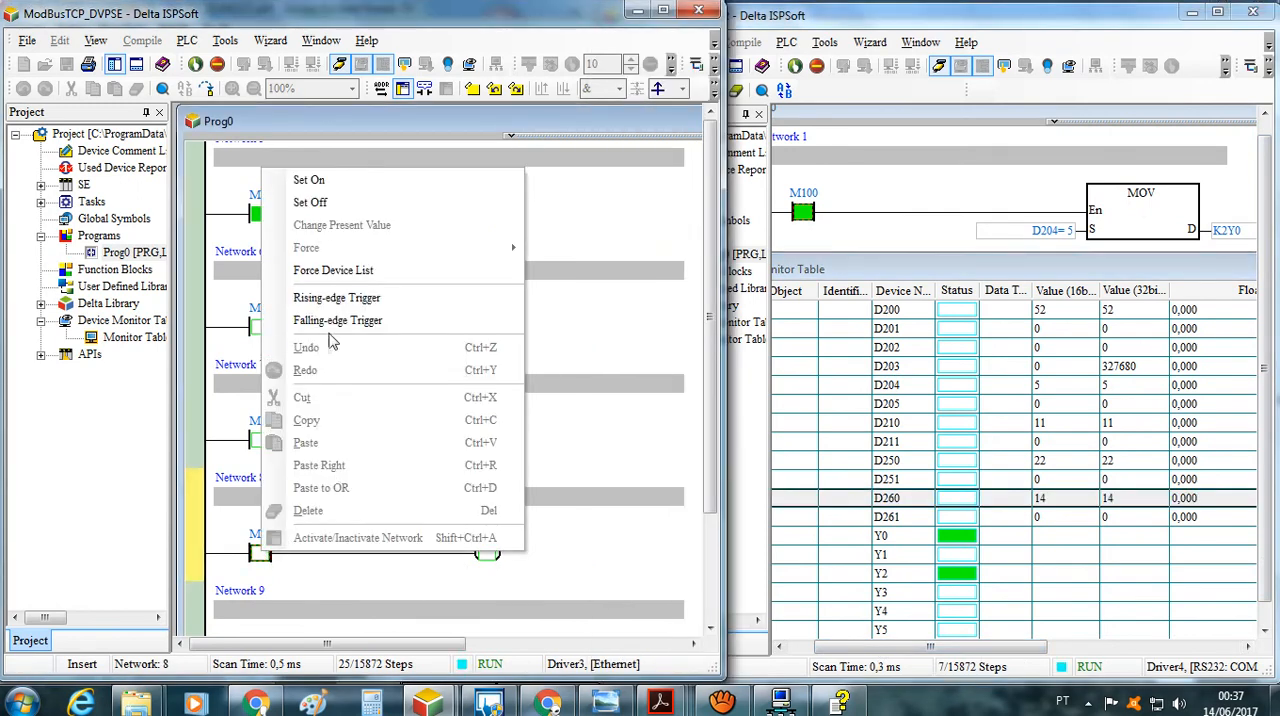
left_click(308, 182)
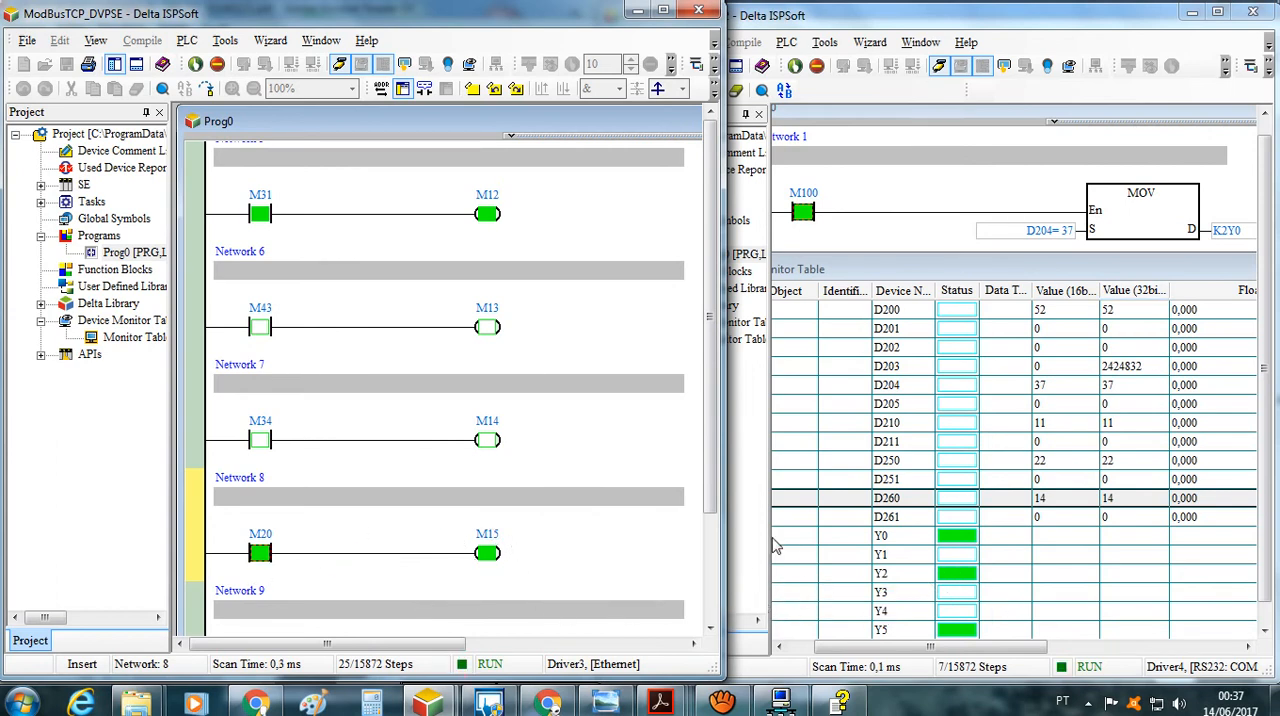
Set contacts M20, M31 and M22 off in ModBusTCP_DVPSE, and take both ISPSoft projects offline
right_click(254, 552)
left_click(301, 199)
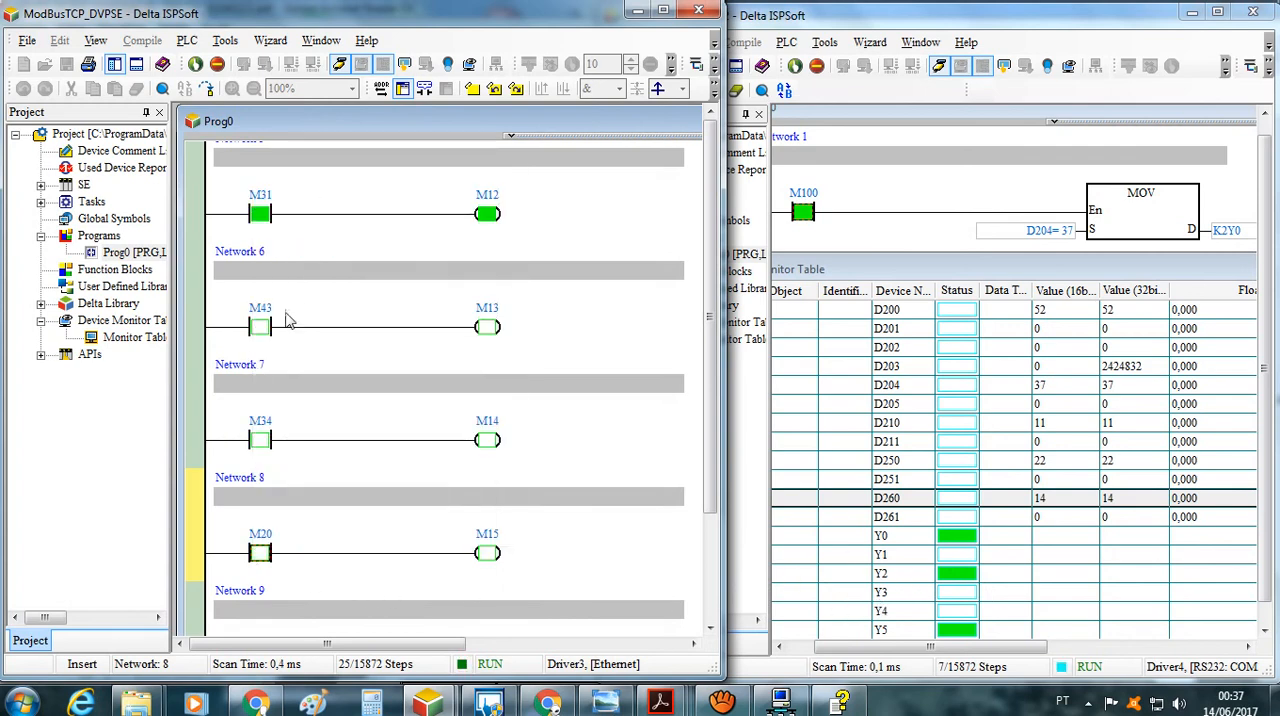
right_click(264, 216)
left_click(306, 251)
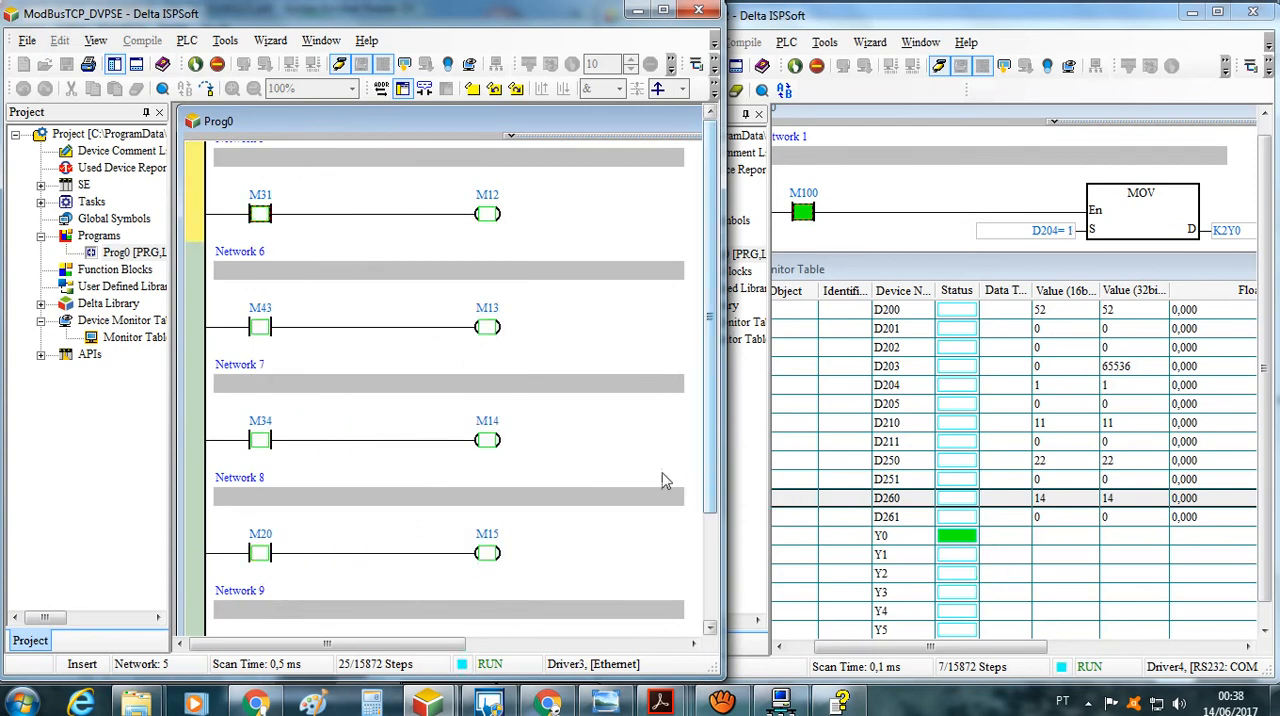
left_click(196, 324)
scroll(194, 331, "up", 6)
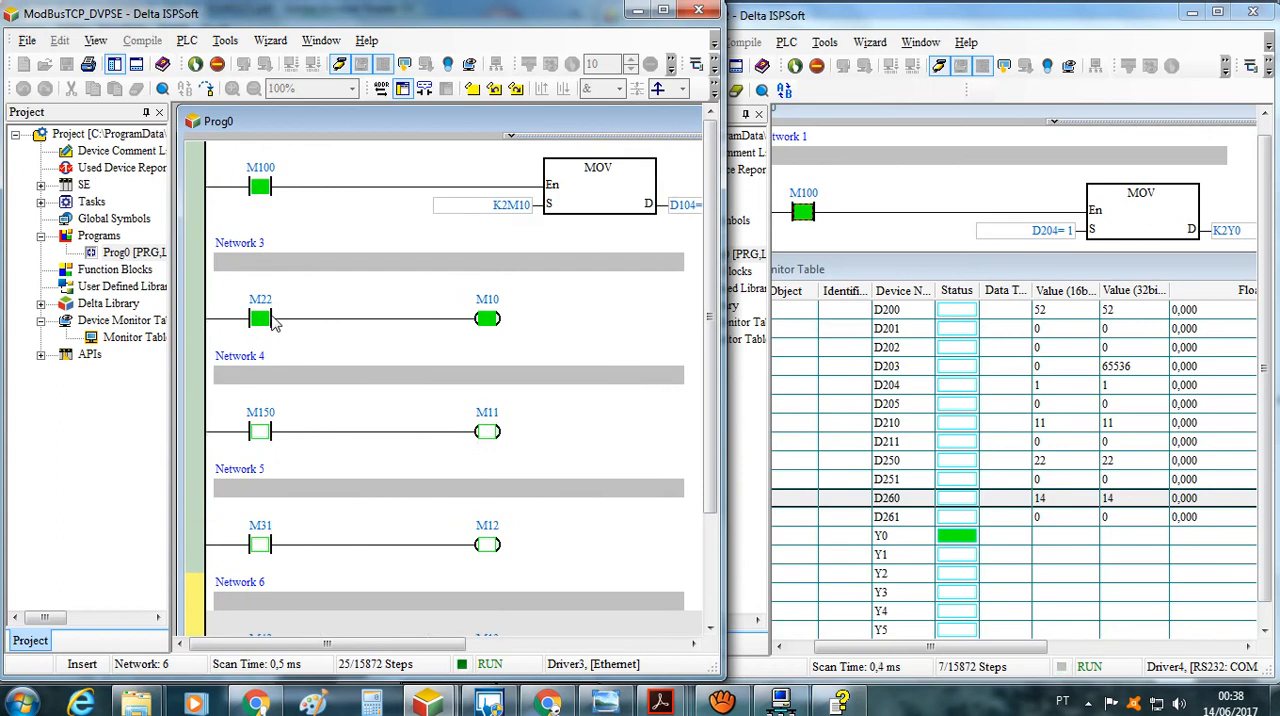
right_click(275, 323)
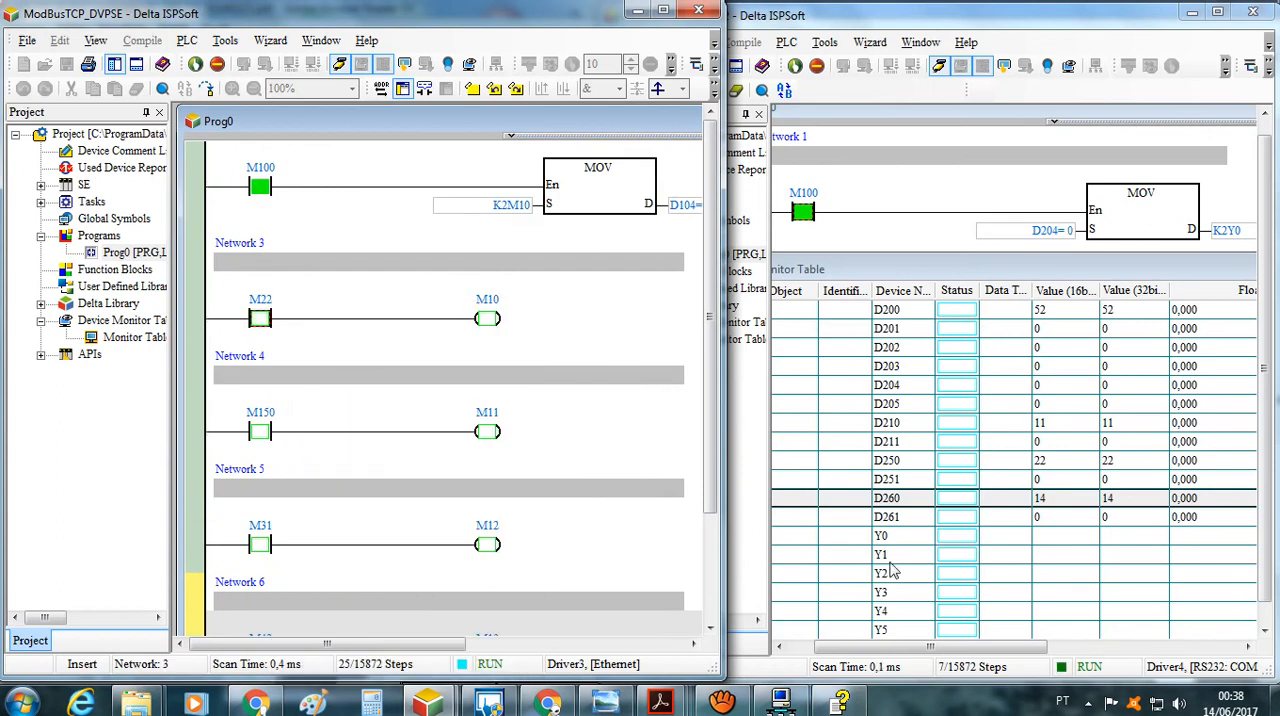
left_click(342, 67)
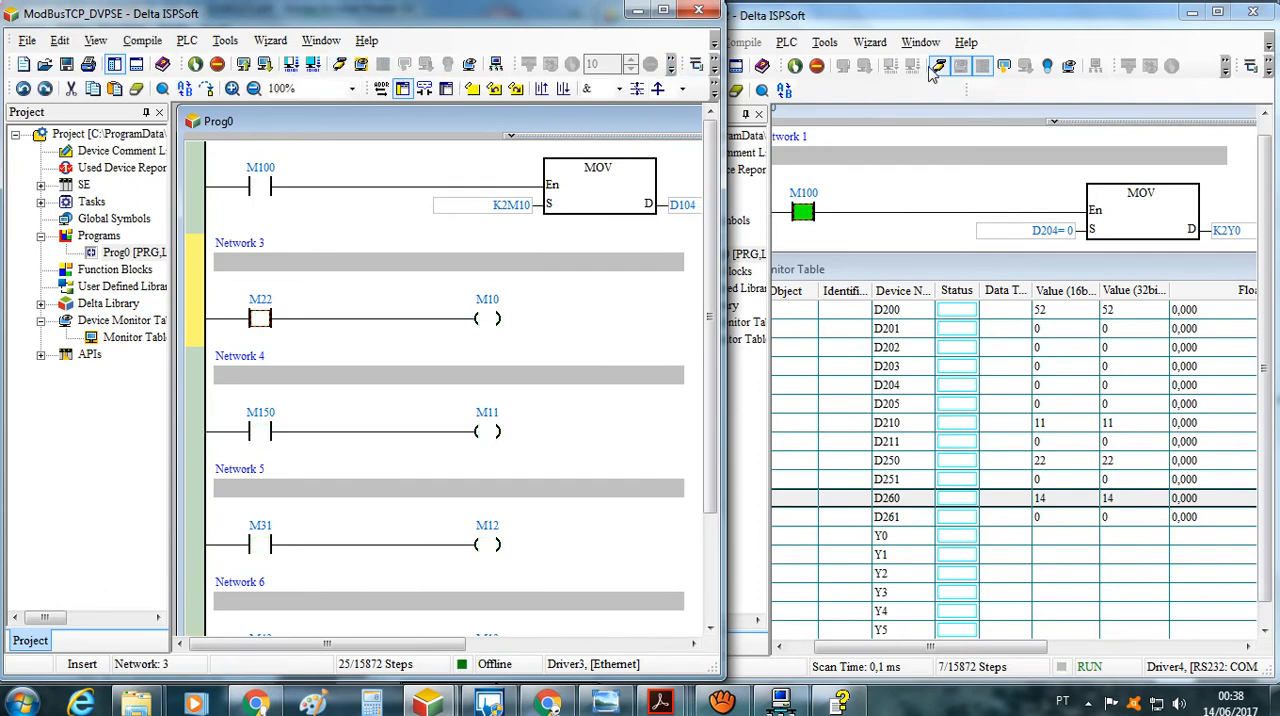
left_click(938, 66)
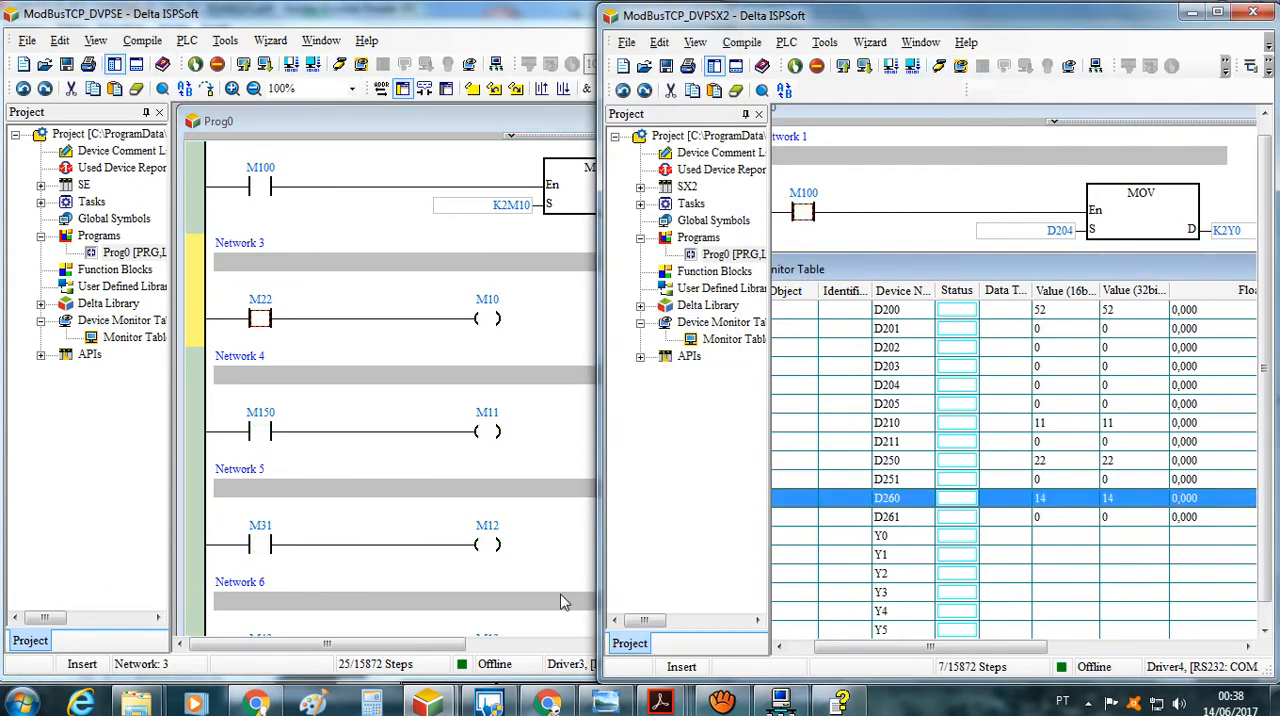
Switch to Acrobat Reader and look over the DVPEN01-SL manual, the DVP programming manual's Appendix B, and EXEMPLOS_DE_APLICACAO-CLP_DVP.pdf
left_click(662, 705)
left_click(541, 608)
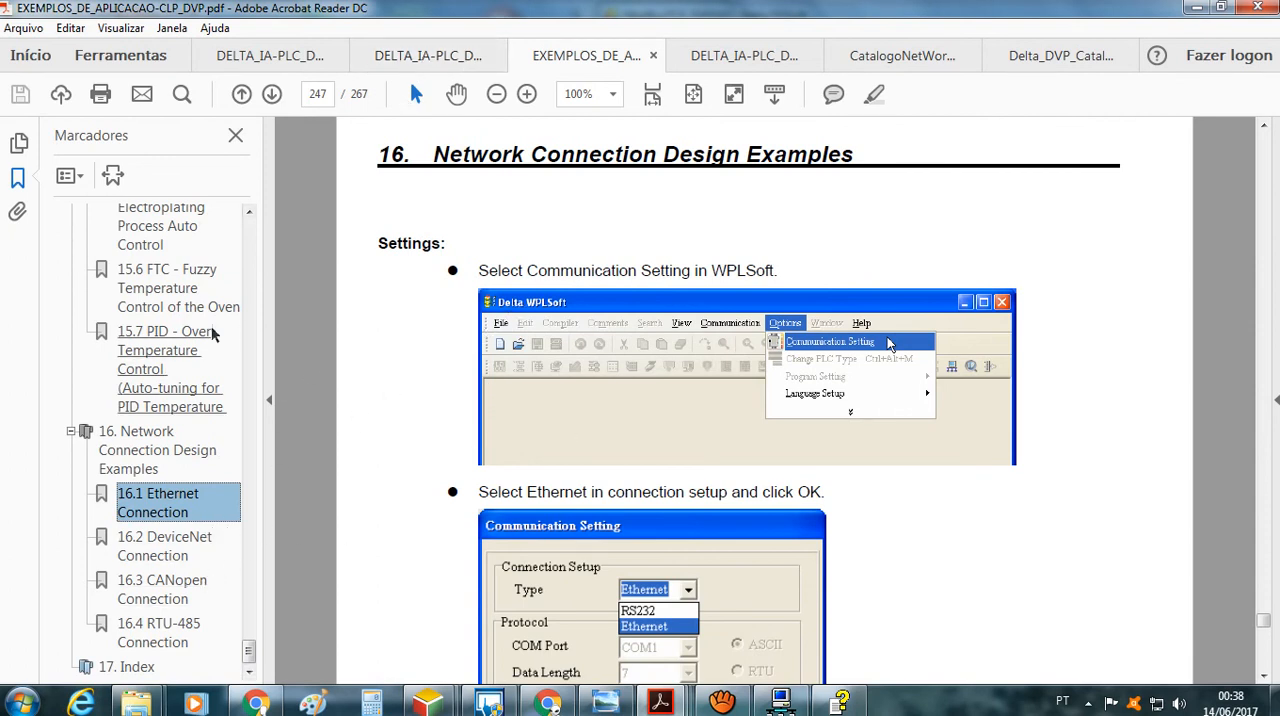
left_click(410, 60)
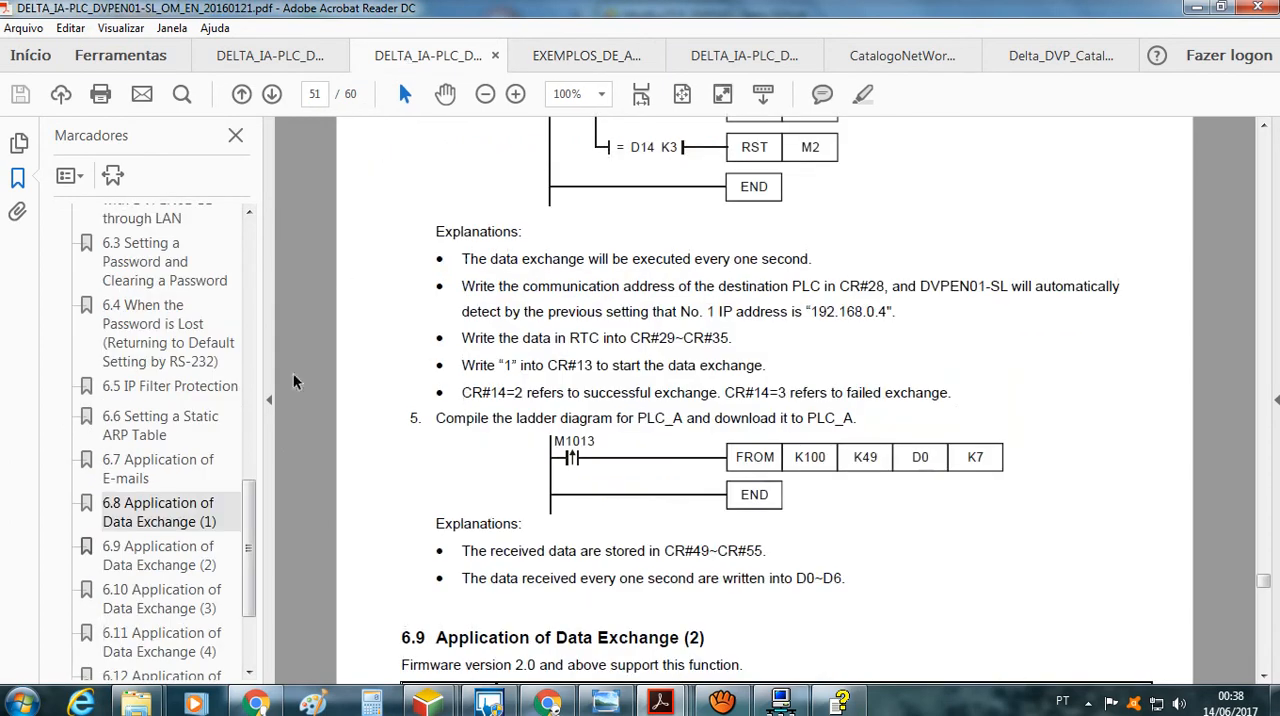
left_click(282, 57)
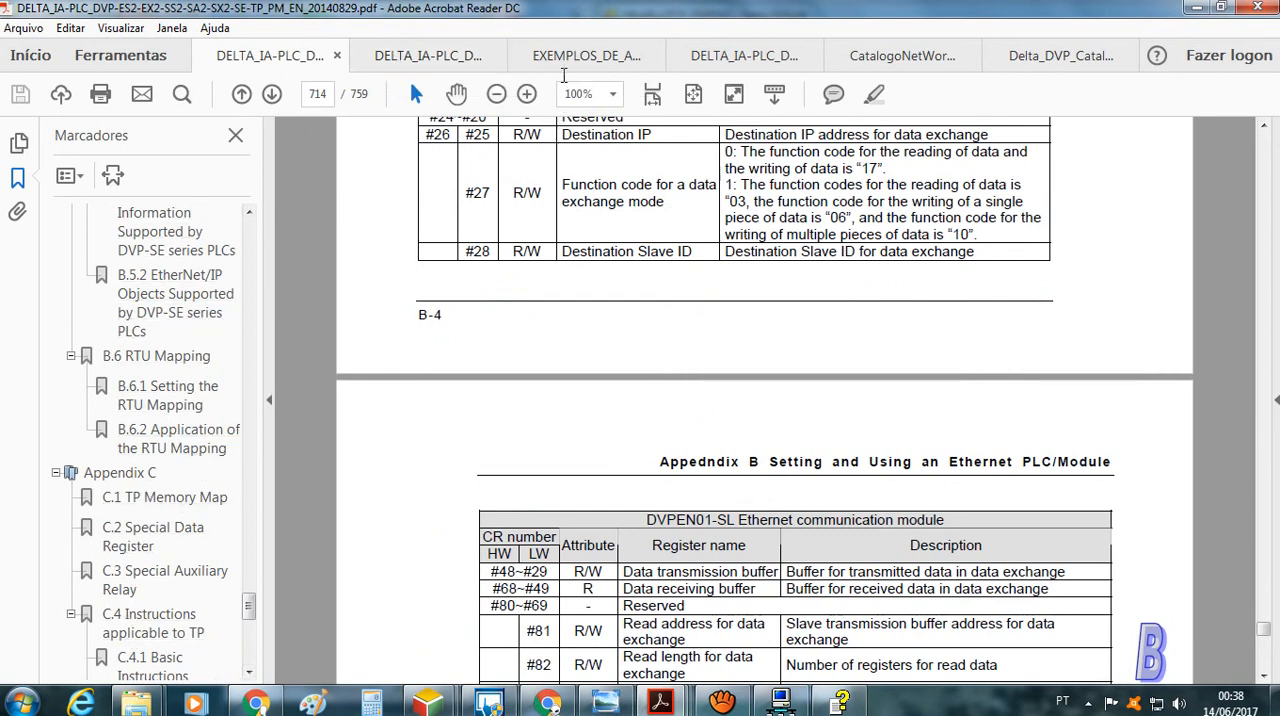
left_click(568, 62)
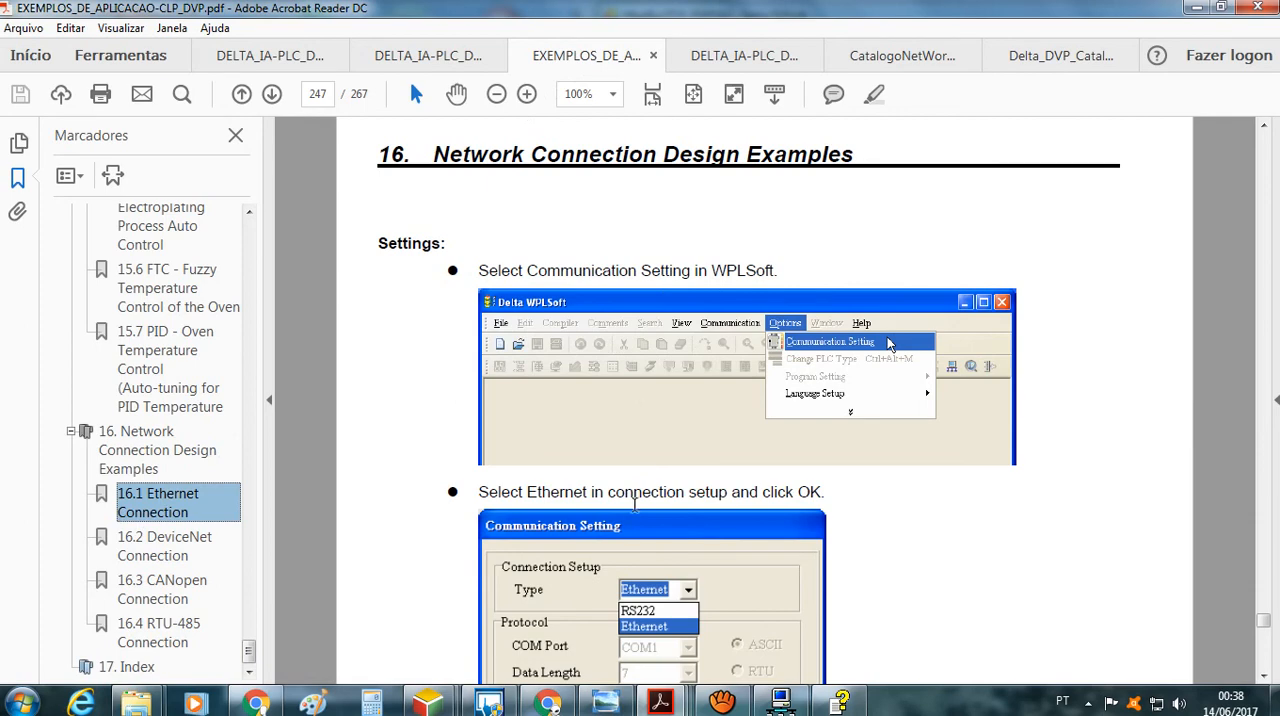
Examine the TO (API 79) and FROM (API 78) instruction pages in the second open copy of the DVP programming manual
left_click(725, 52)
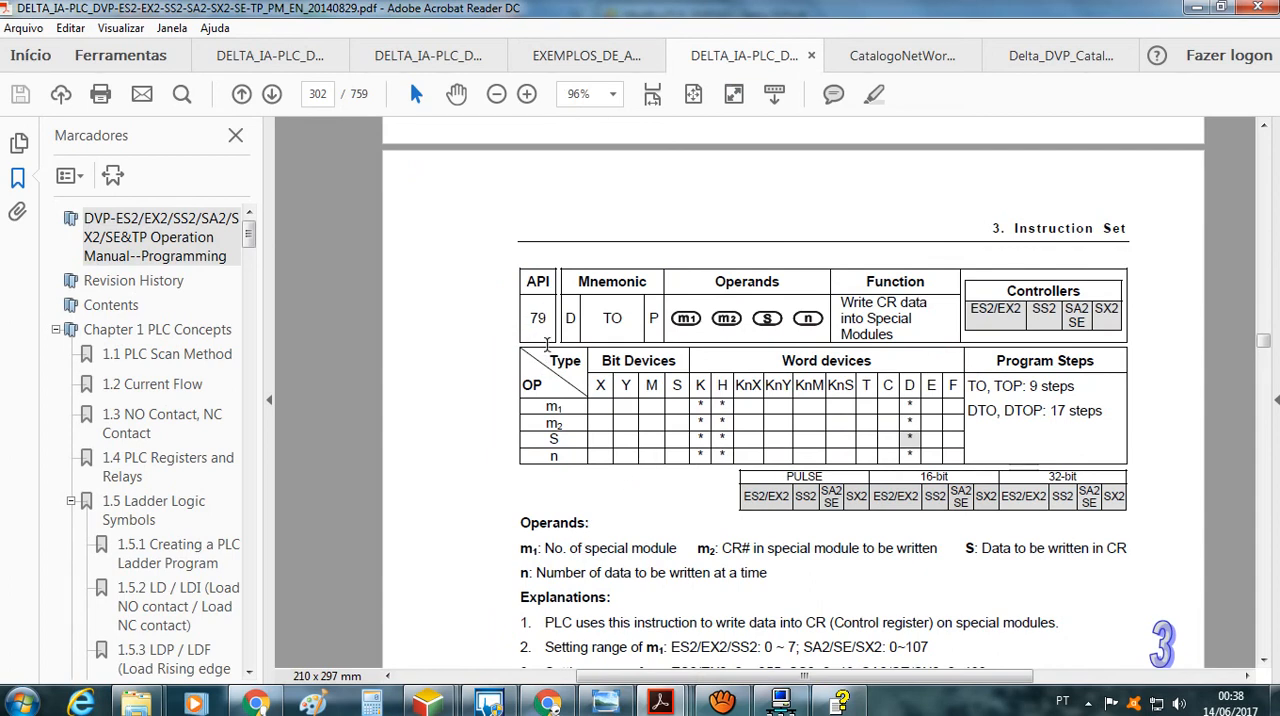
scroll(551, 380, "up", 10)
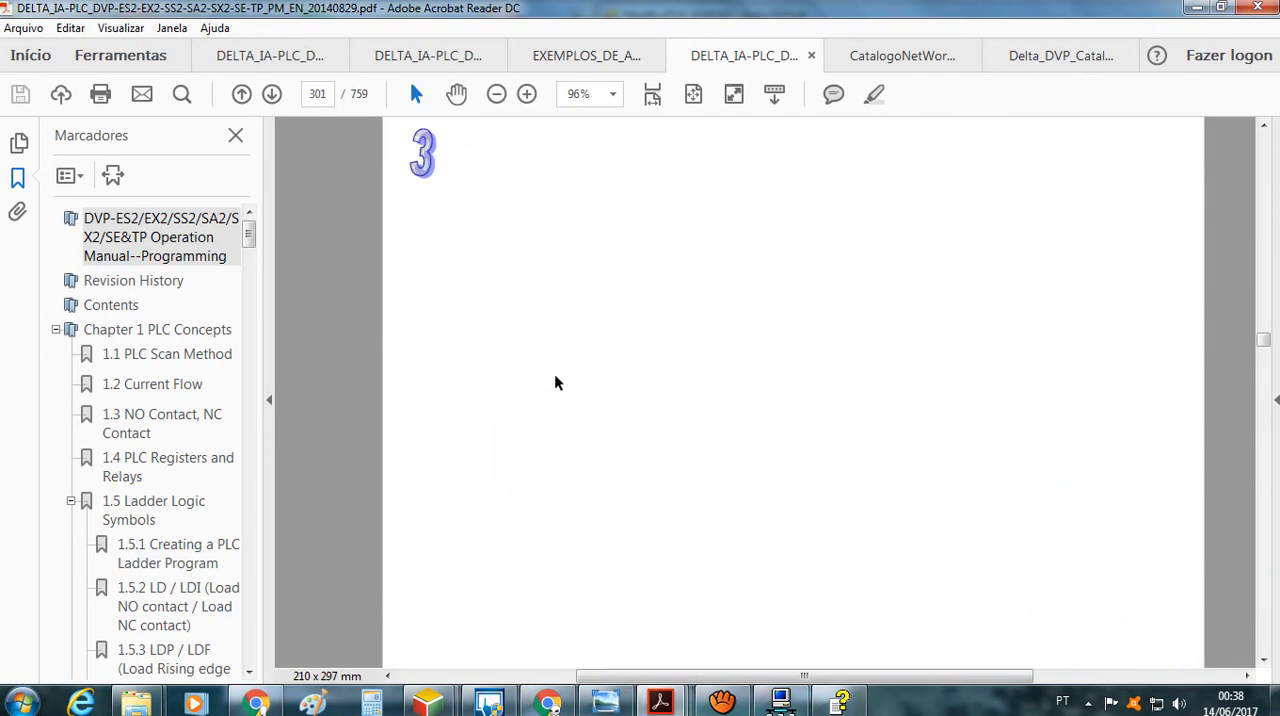
scroll(557, 380, "up", 6)
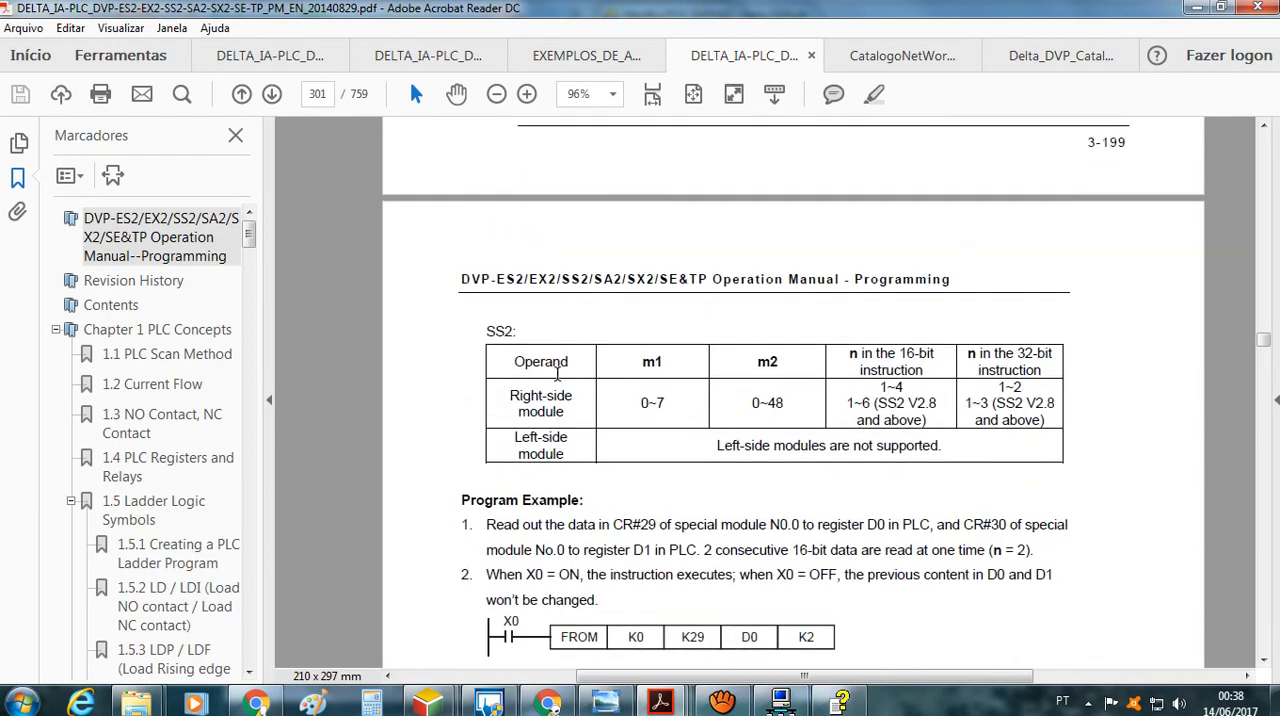
scroll(557, 373, "up", 10)
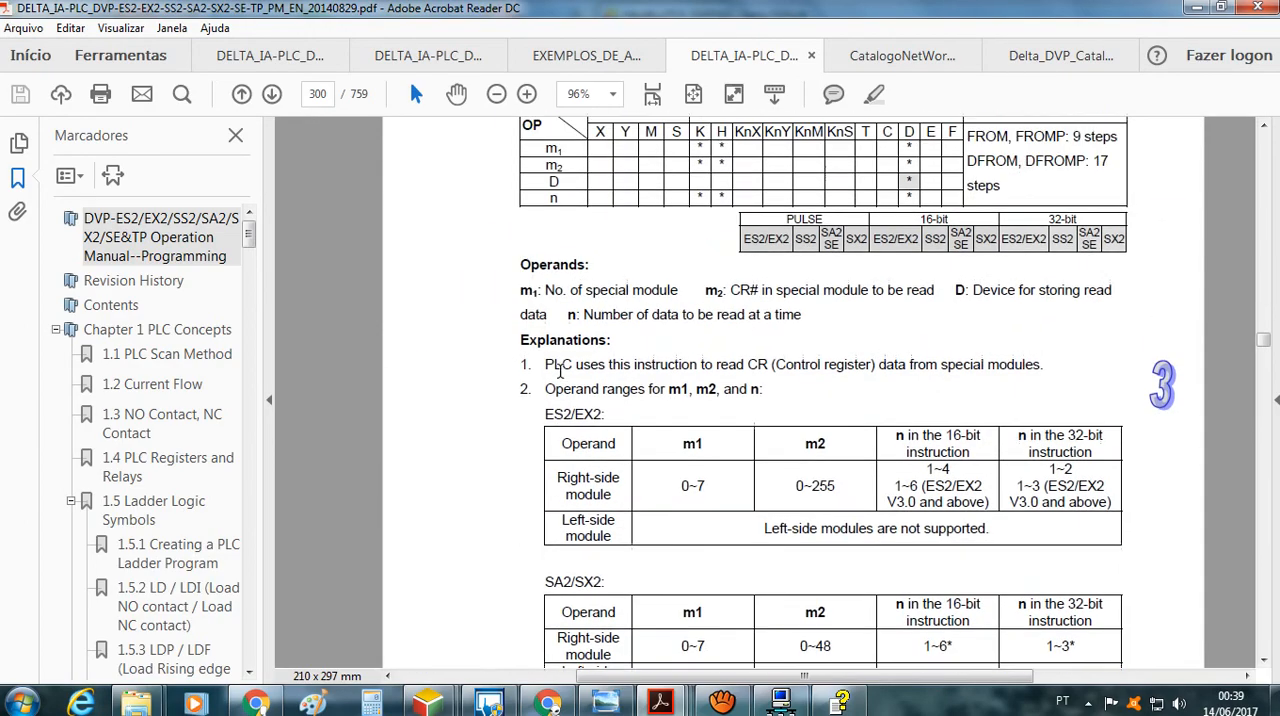
scroll(560, 371, "up", 3)
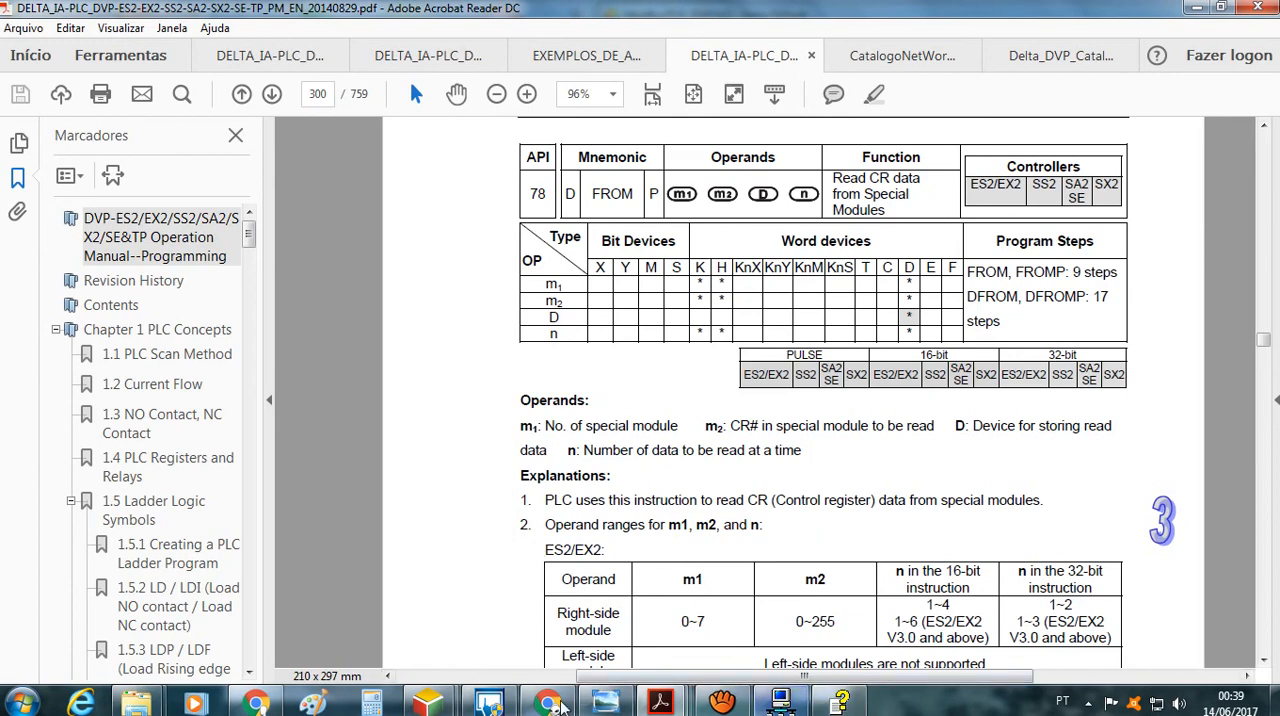
Switch back to ISPSoft and maximize the ModBusTCP_DVPSX2 project window
mouse_move(456, 704)
left_click(540, 600)
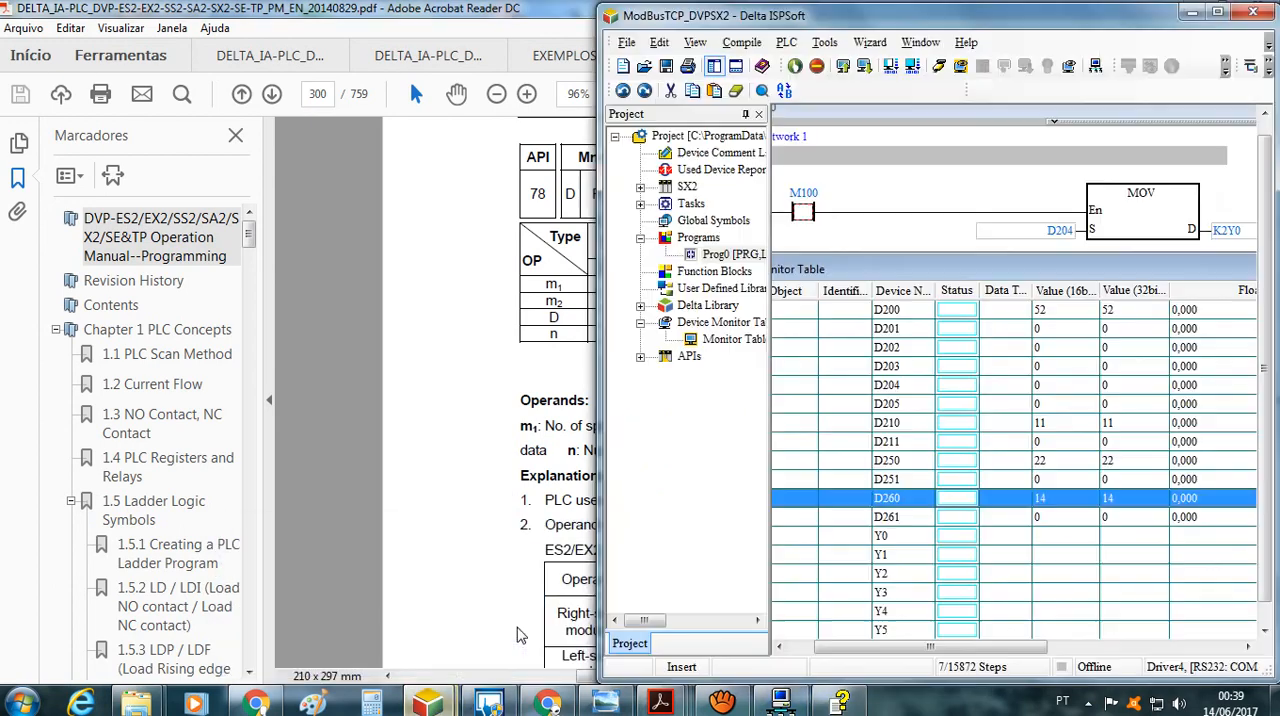
left_click(1217, 12)
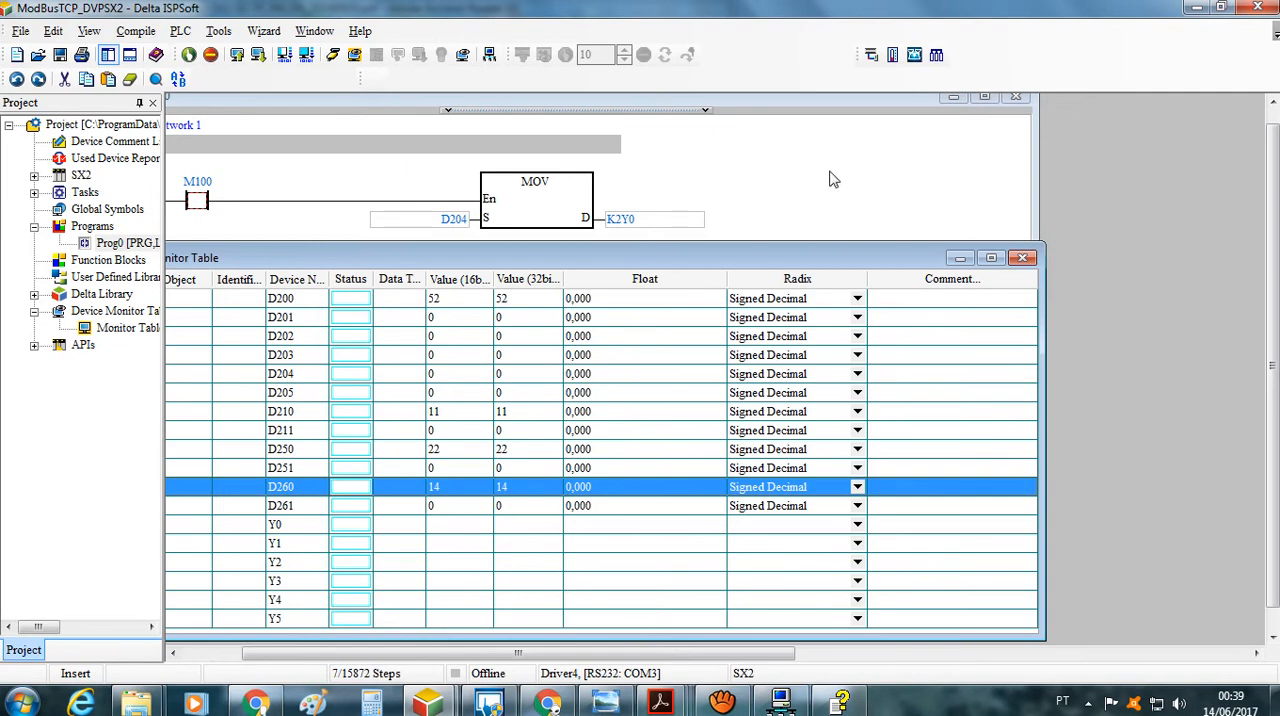
Bring up DCISoft and close the DELTA DVPEN01-SL settings dialog
left_click(489, 58)
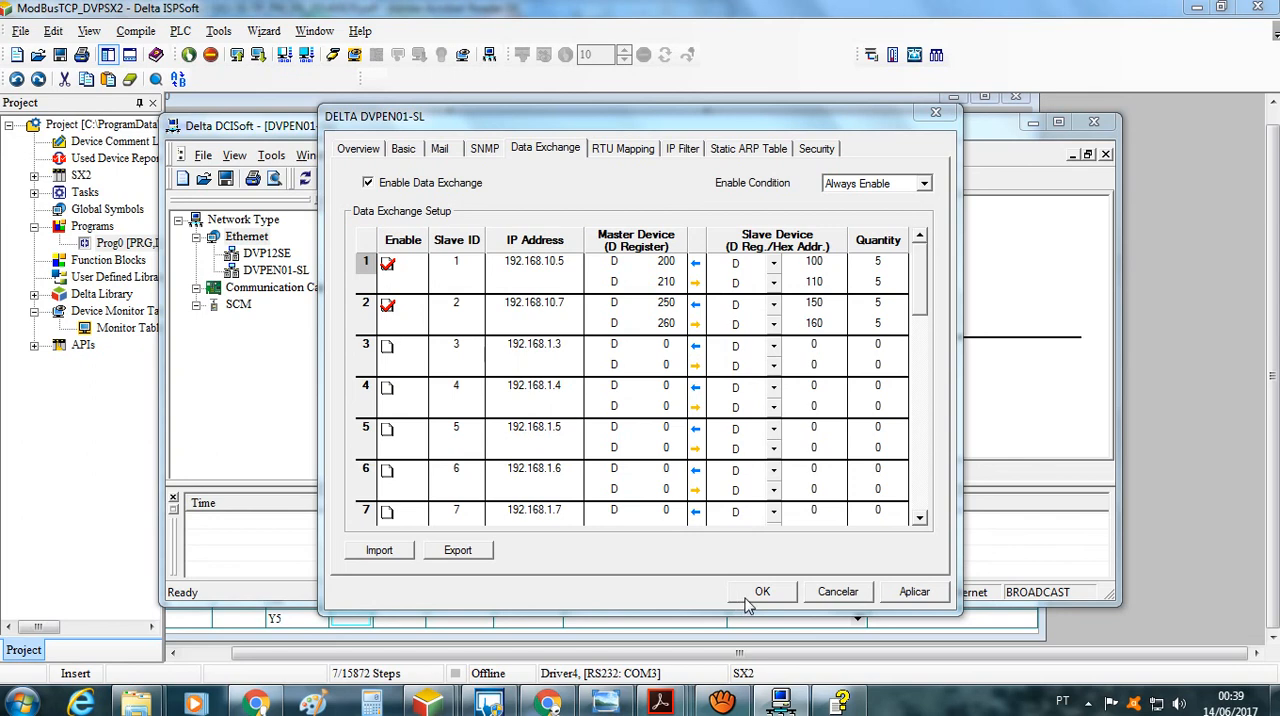
left_click(937, 112)
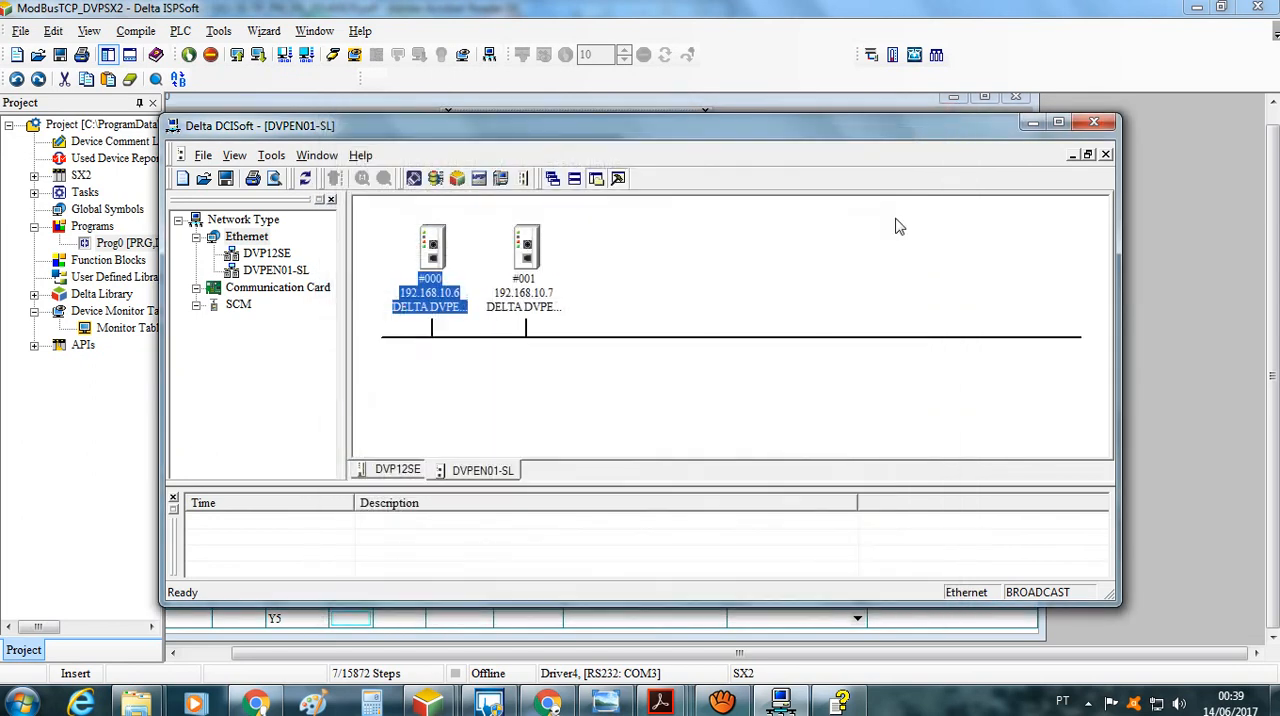
Show the DVP12SE network view and open the settings of the DVP12SE device at 192.168.10.5
left_click(403, 470)
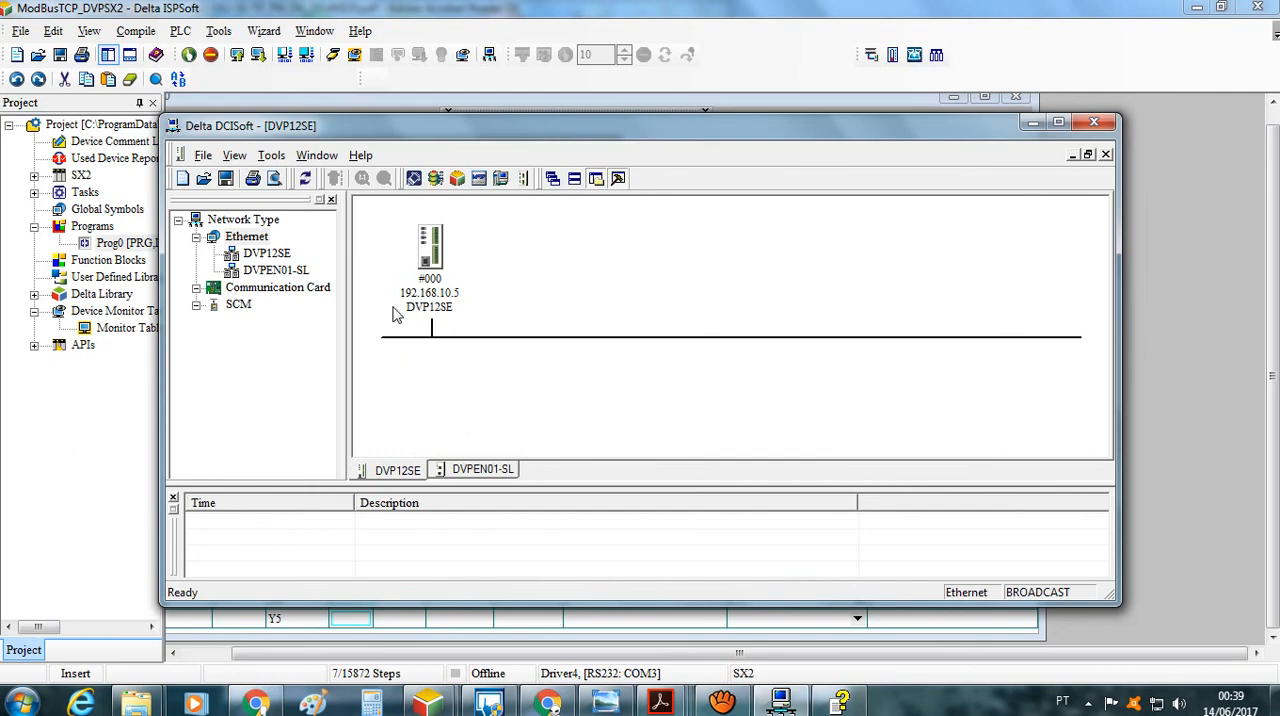
left_click(441, 308)
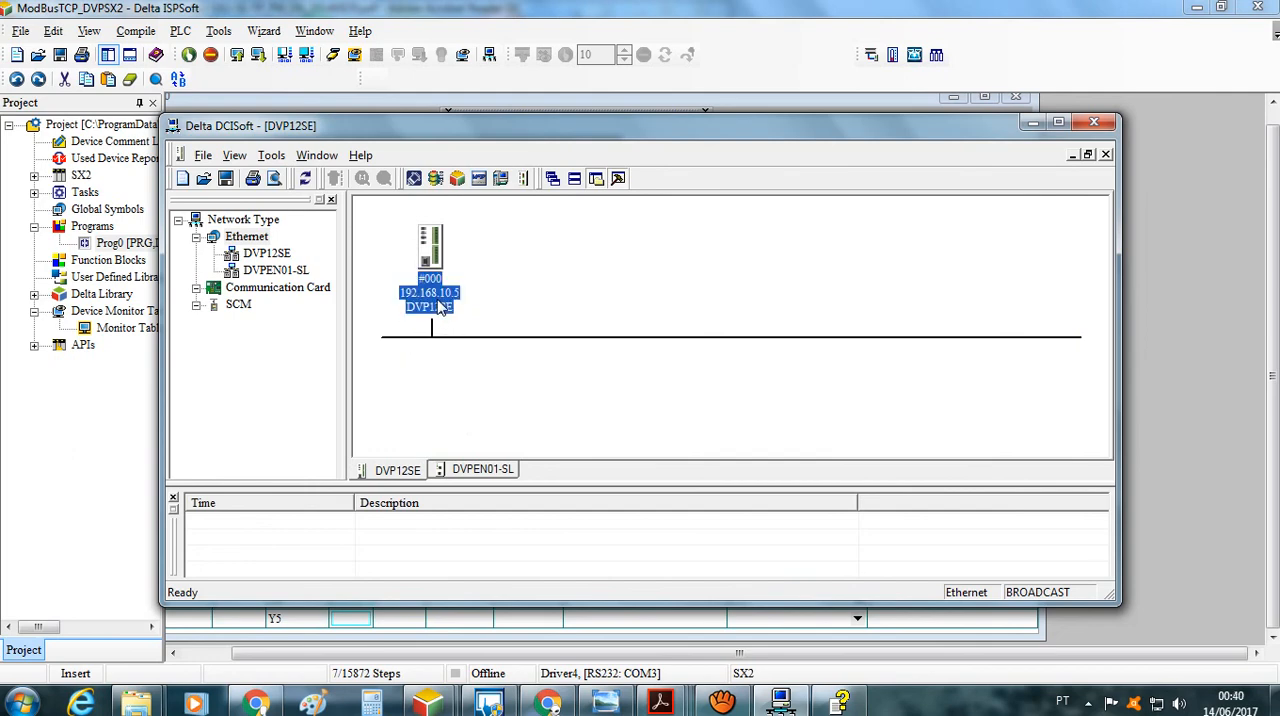
double_click(441, 308)
left_click(775, 416)
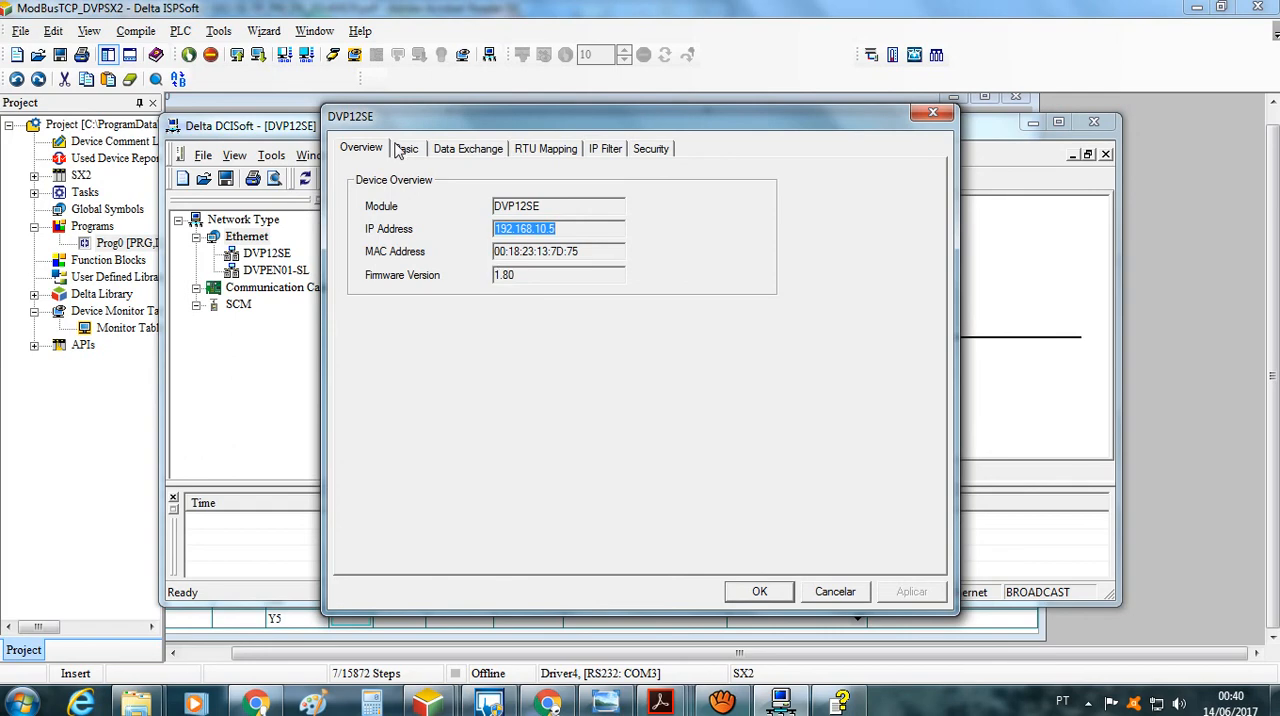
Examine the DVP12SE's basic network, data exchange, RTU mapping, IP filter and security settings, and close the dialog without changes
left_click(400, 148)
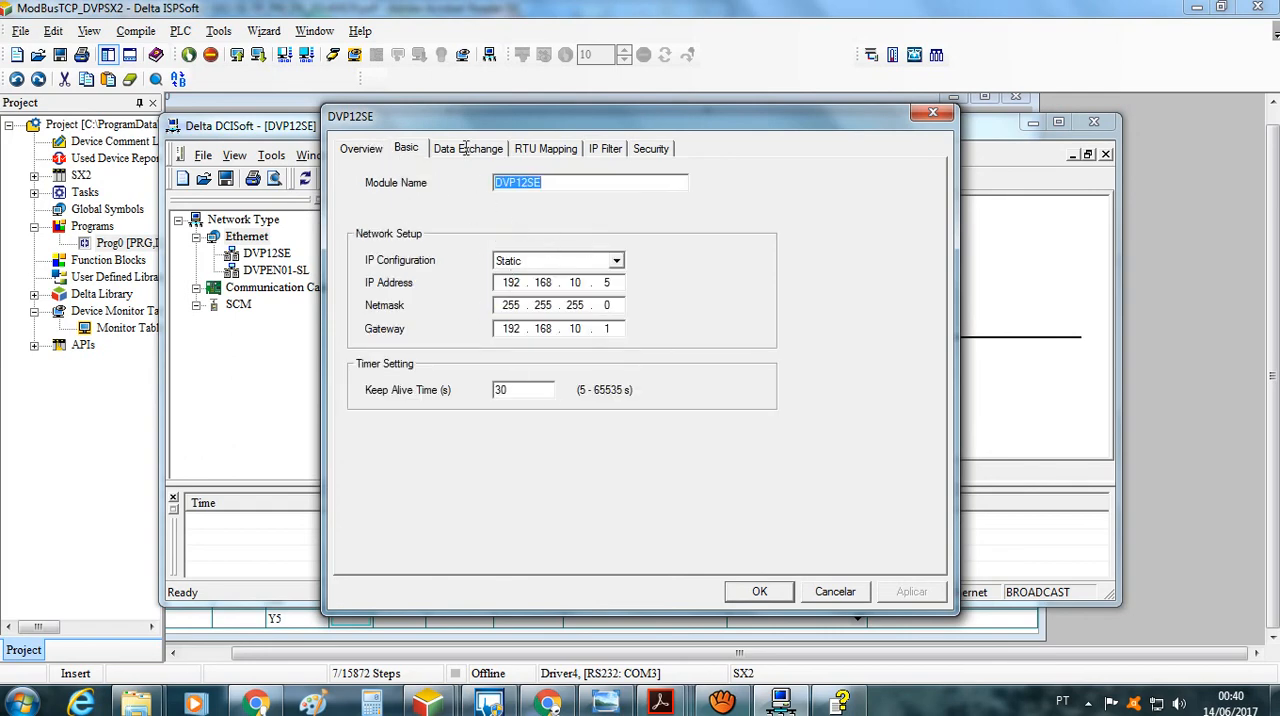
left_click(466, 148)
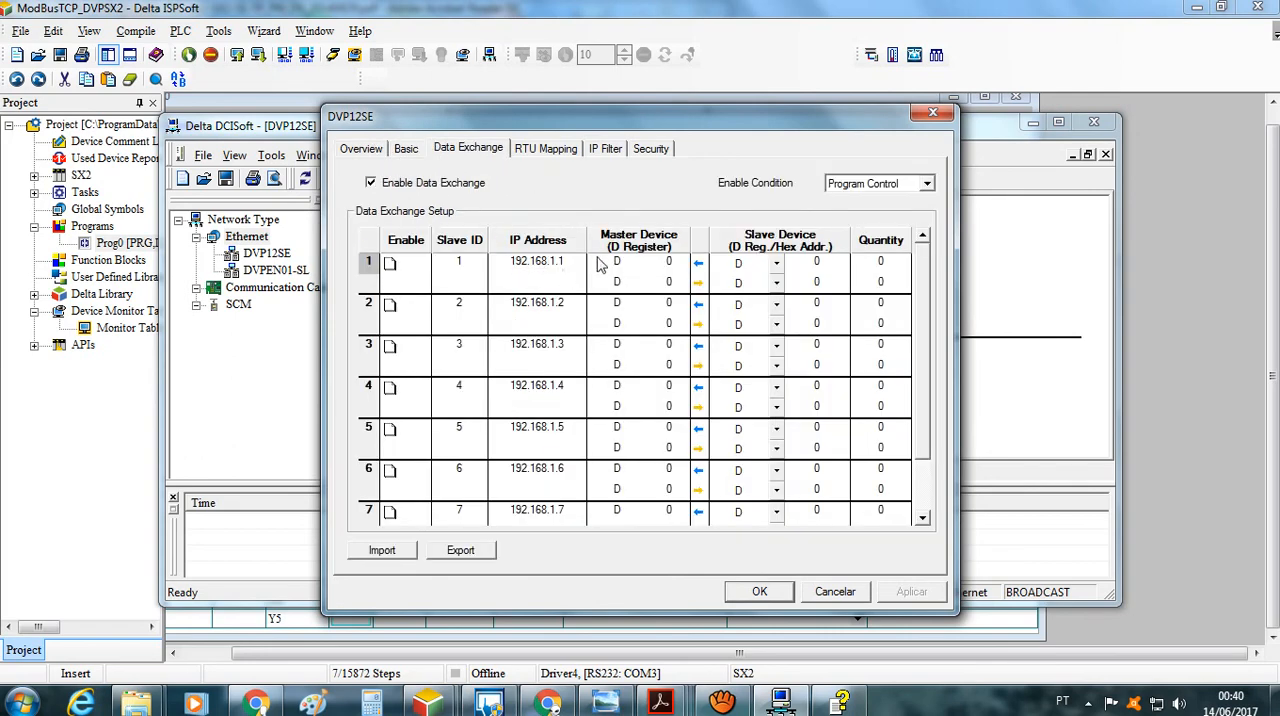
left_click(543, 152)
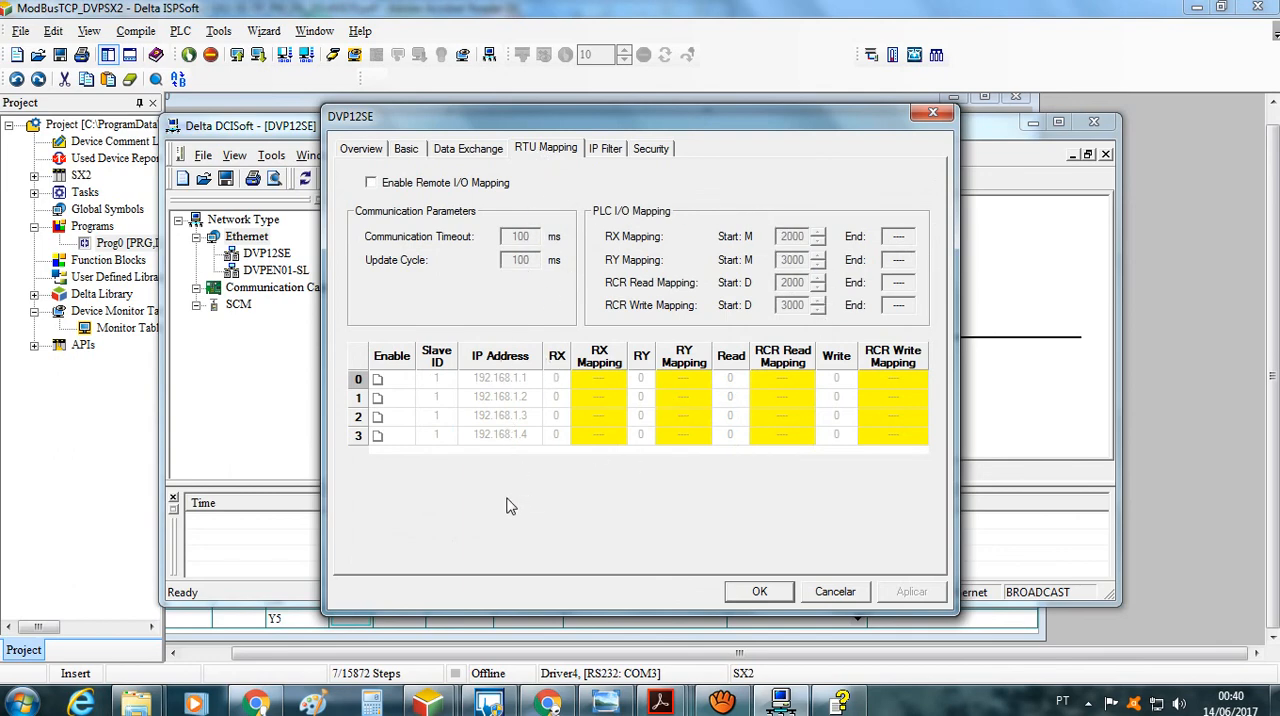
left_click(608, 151)
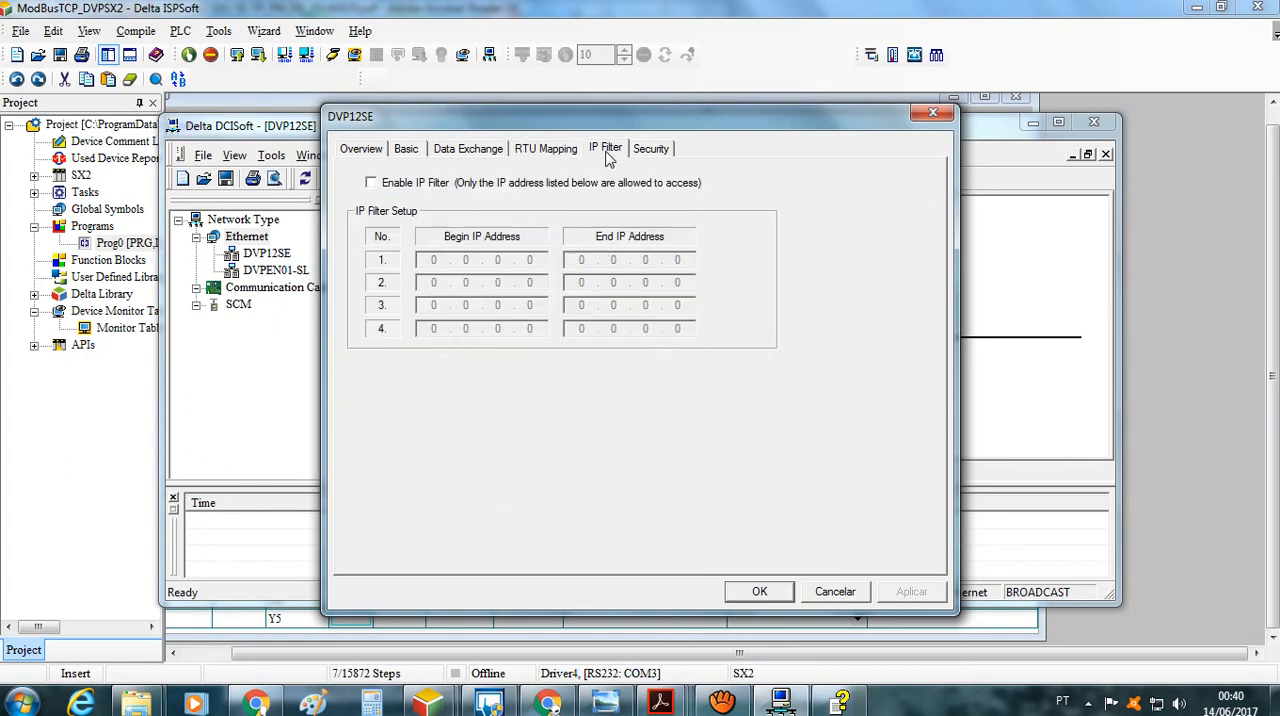
left_click(660, 148)
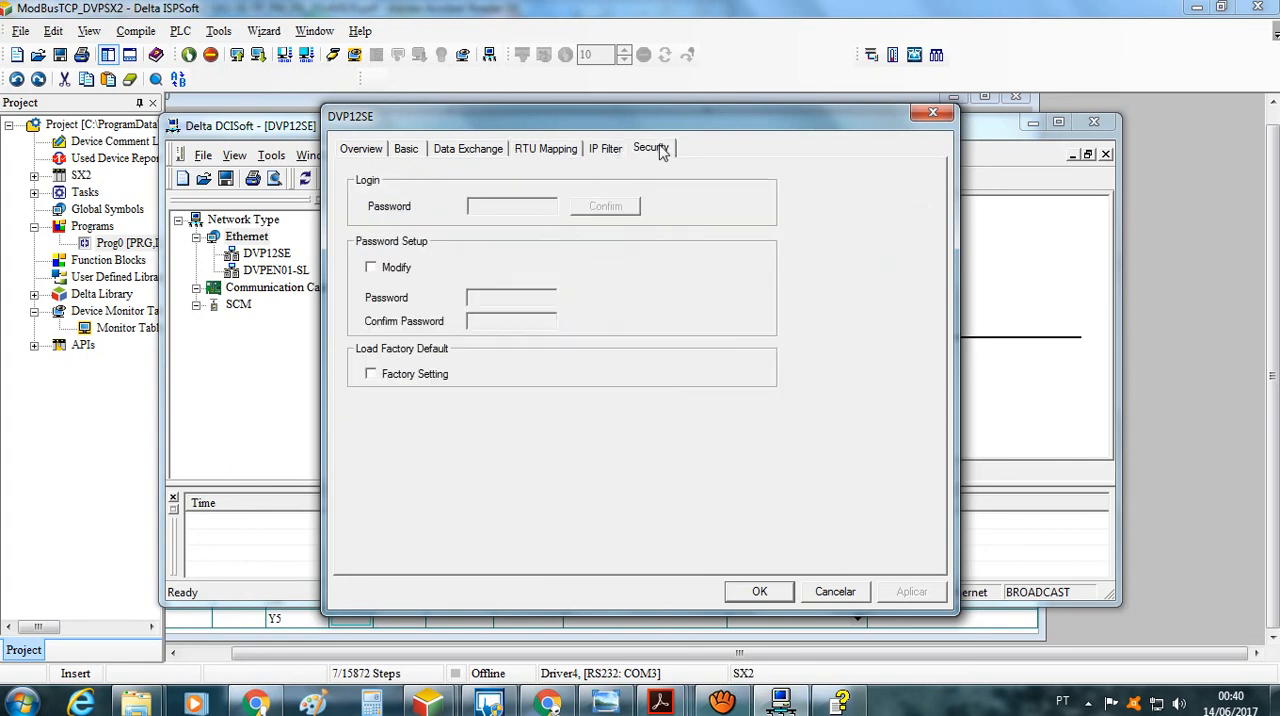
left_click(930, 113)
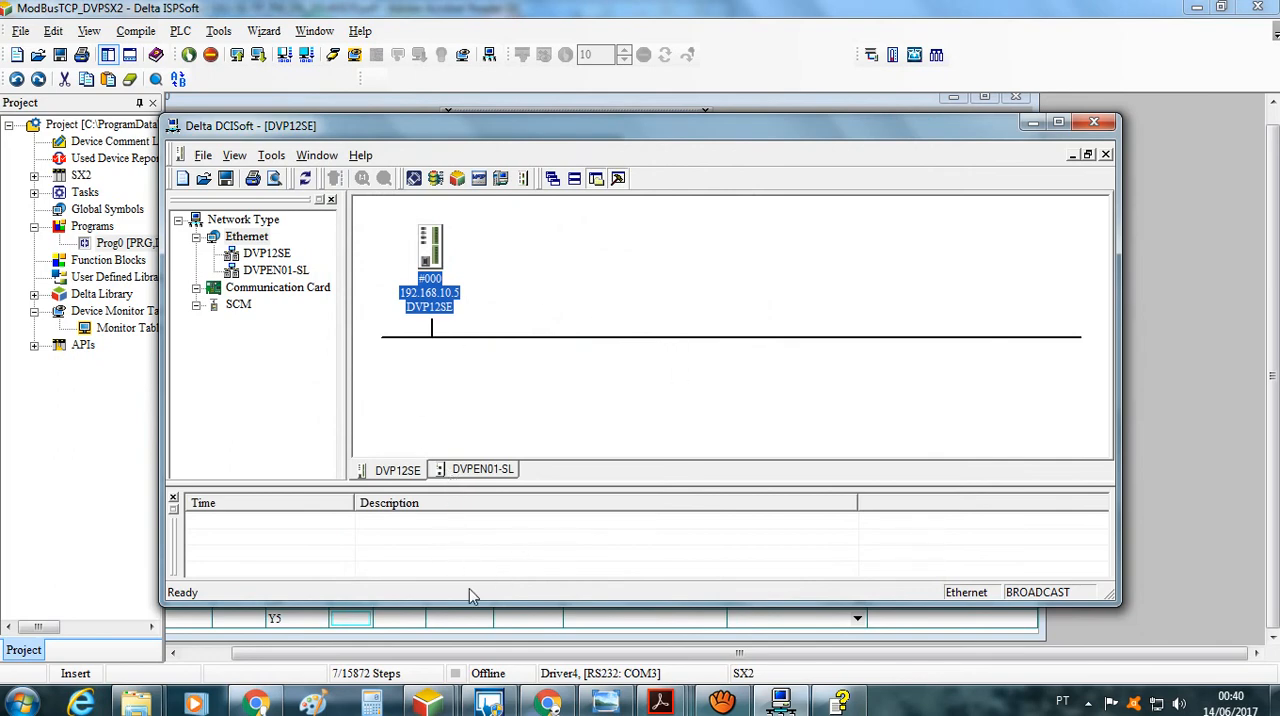
mouse_move(722, 703)
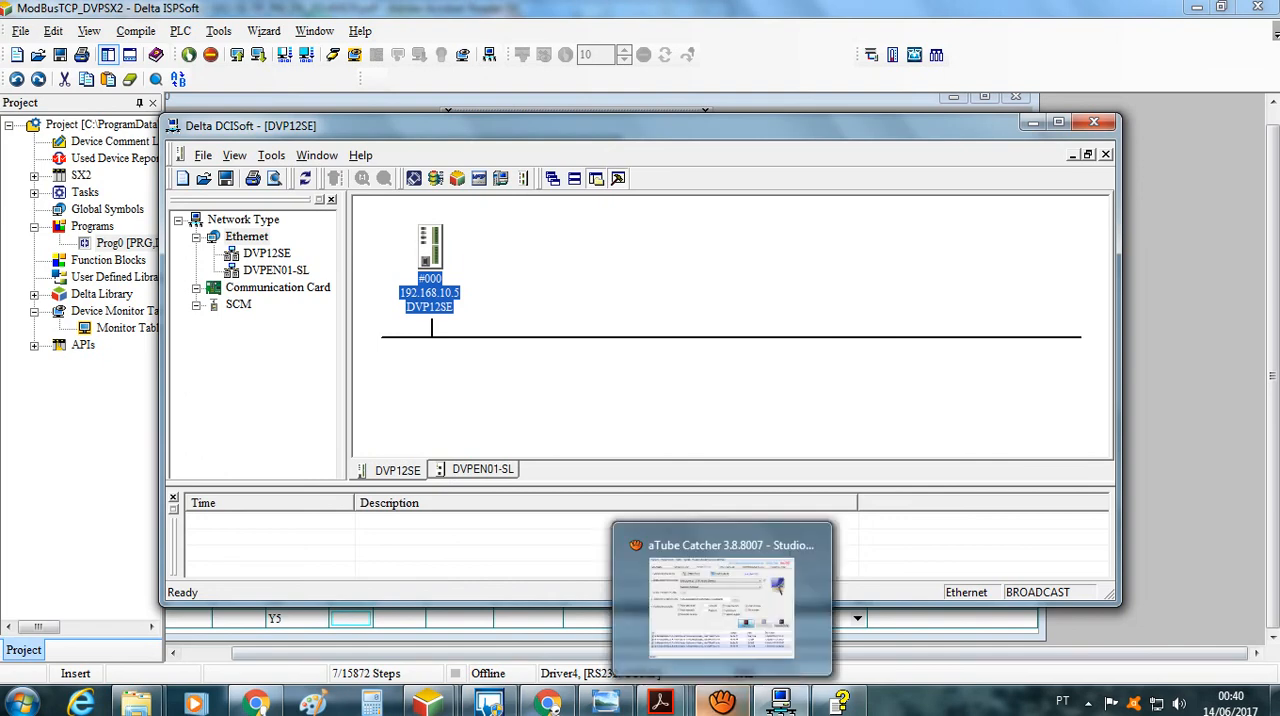